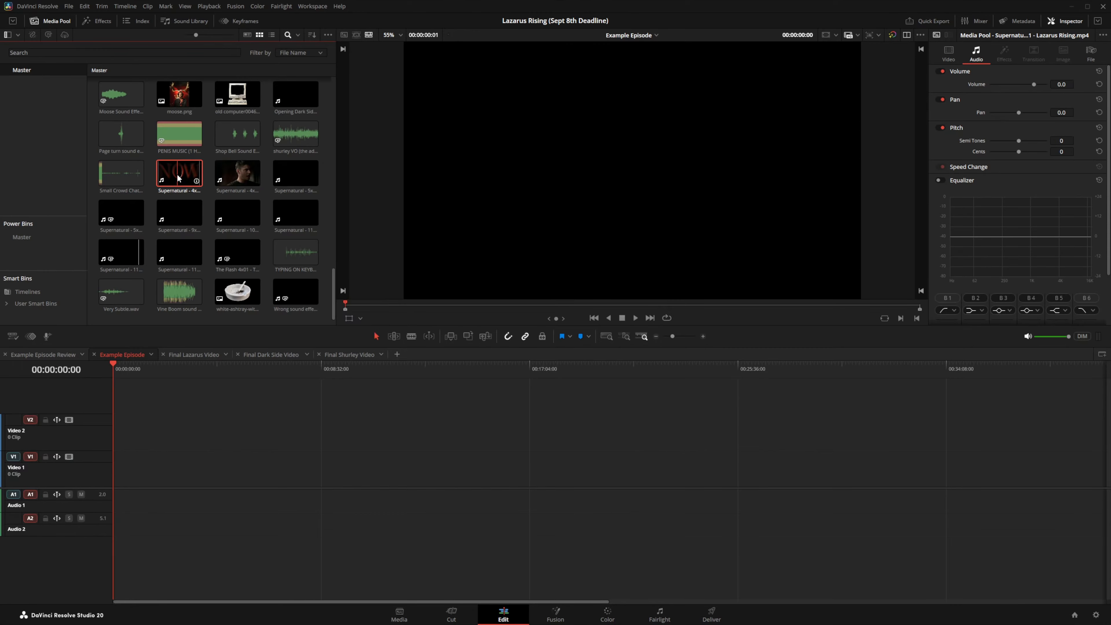
Step: Place the Supernatural 4x01 Lazarus Rising clip on Example Episode's Video 1 and fit it in view
drag(178, 177, 113, 461)
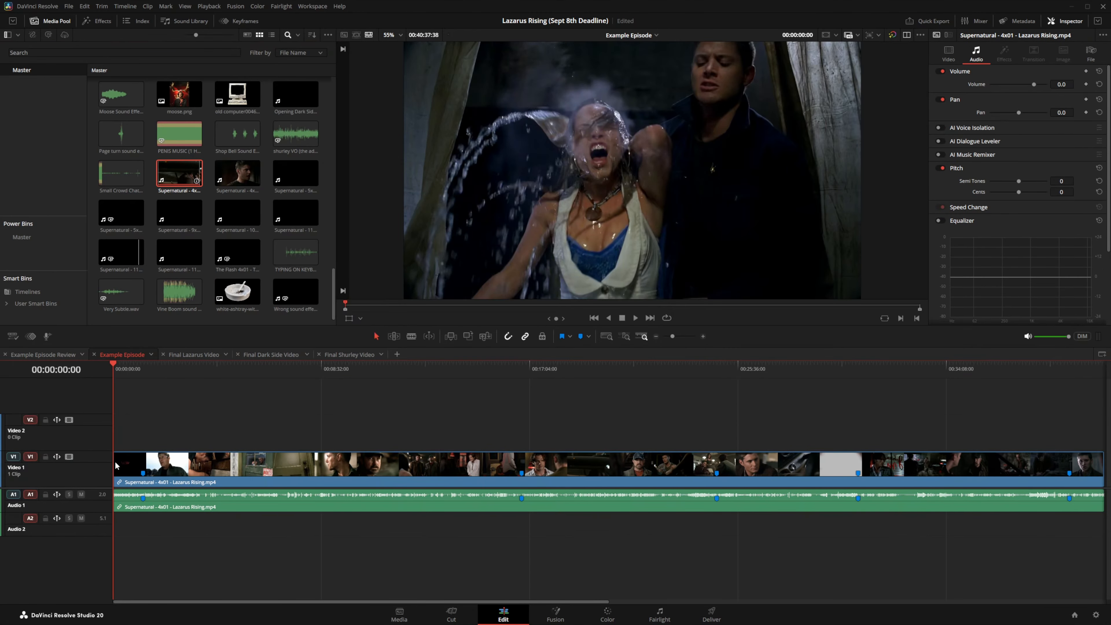
click(656, 336)
click(656, 336)
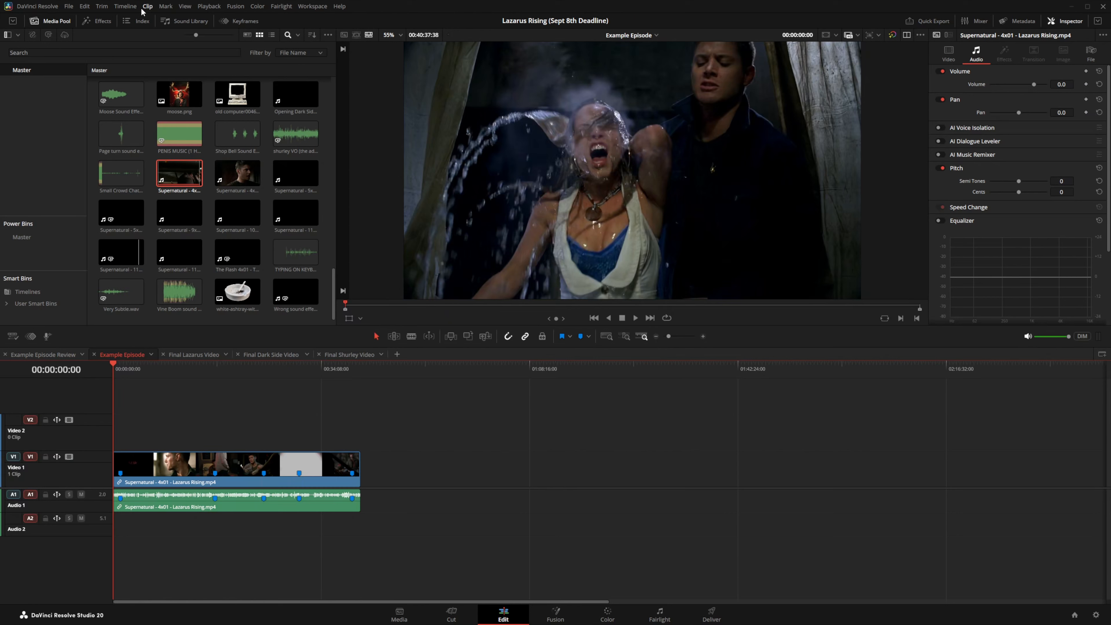
click(126, 7)
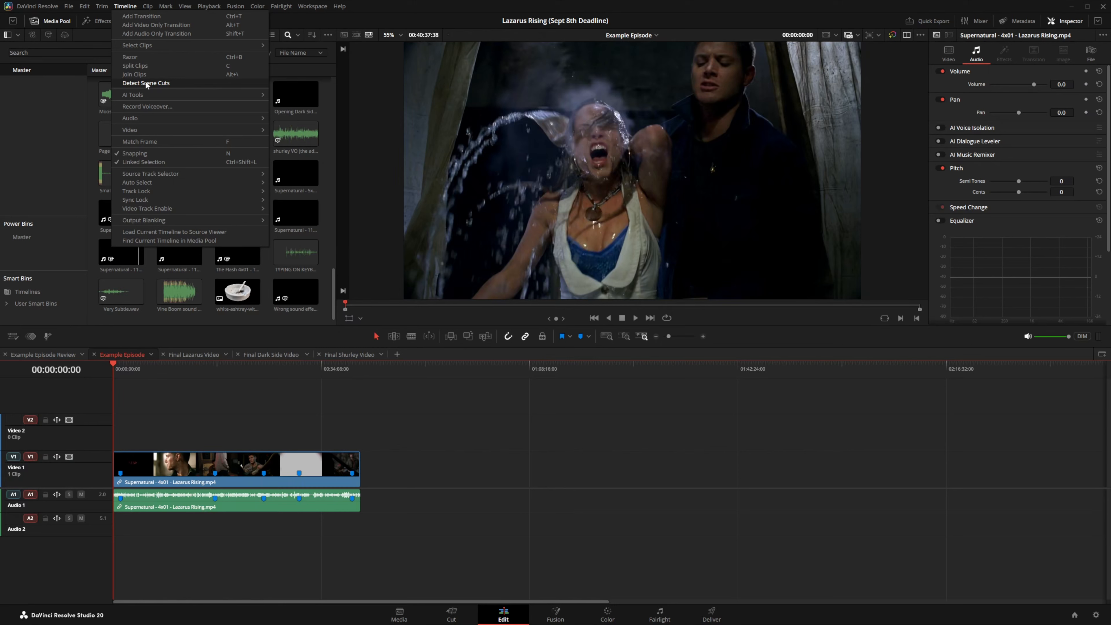
Step: Run Detect Scene Cuts to split the episode into 1609 shots, then zoom in around 17:52
click(144, 83)
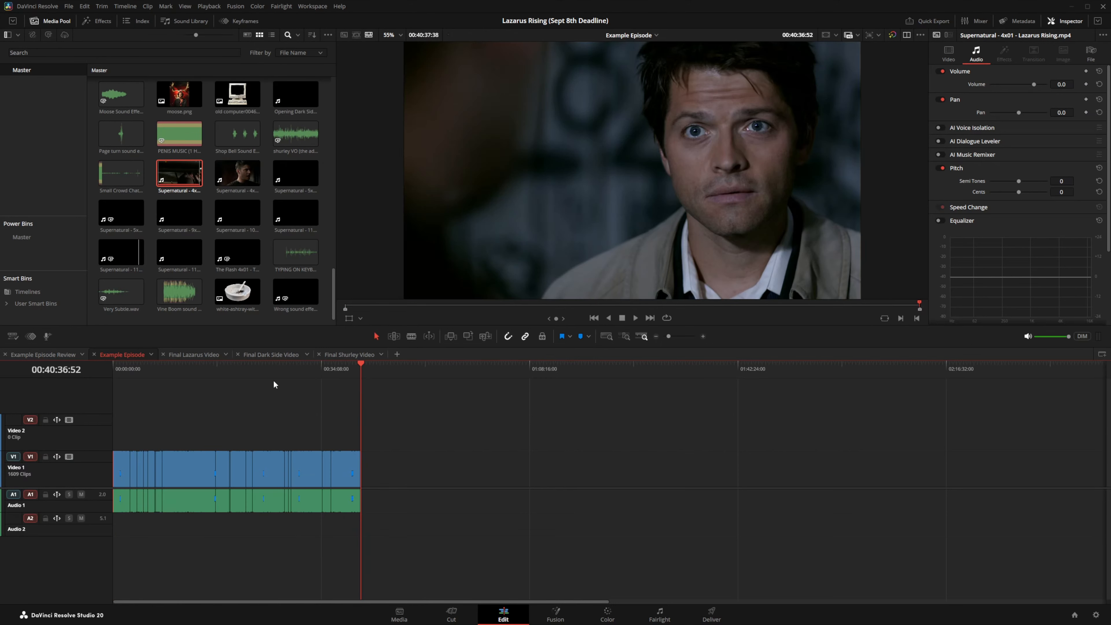
click(222, 371)
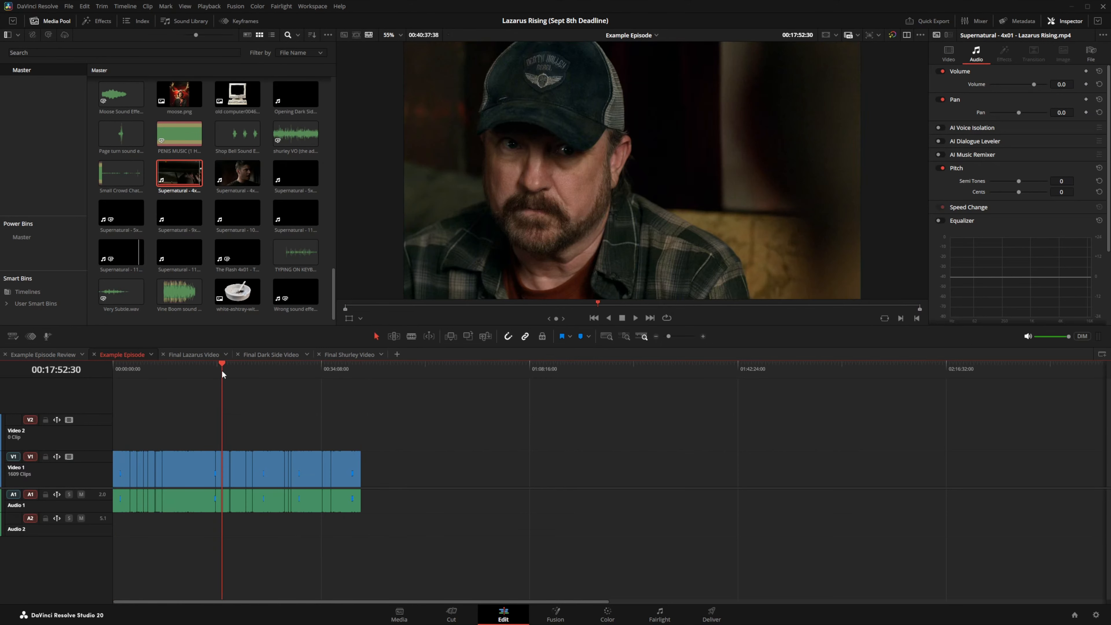
click(703, 336)
click(703, 336)
click(703, 336)
click(703, 336)
click(703, 336)
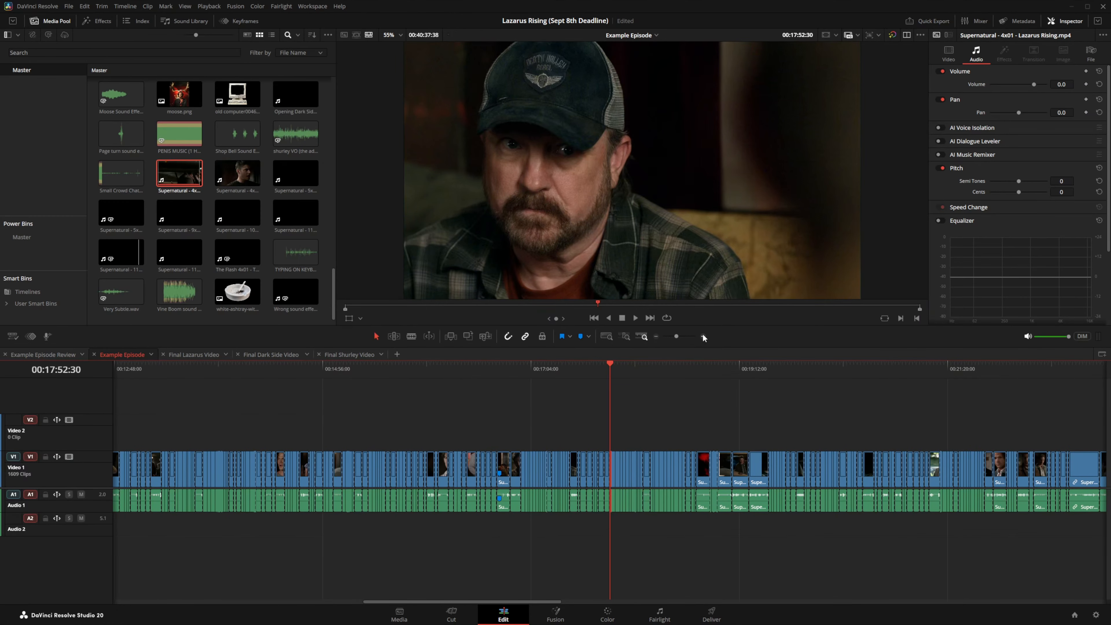
click(703, 336)
click(703, 336)
click(703, 337)
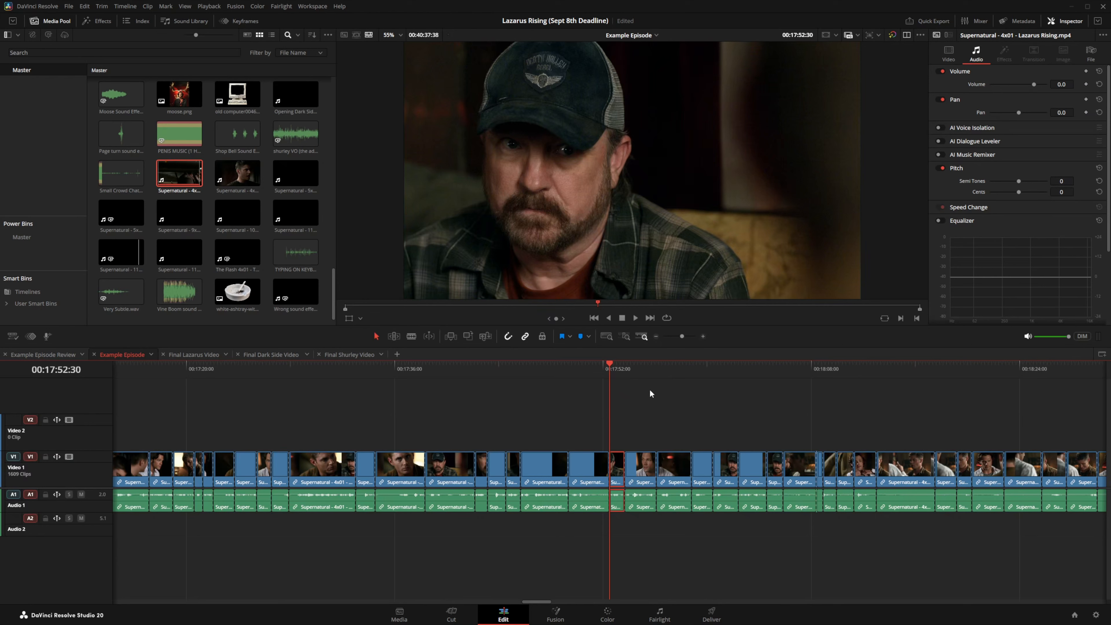
Step: Play back from the playhead to check the detected scene cuts
key(space)
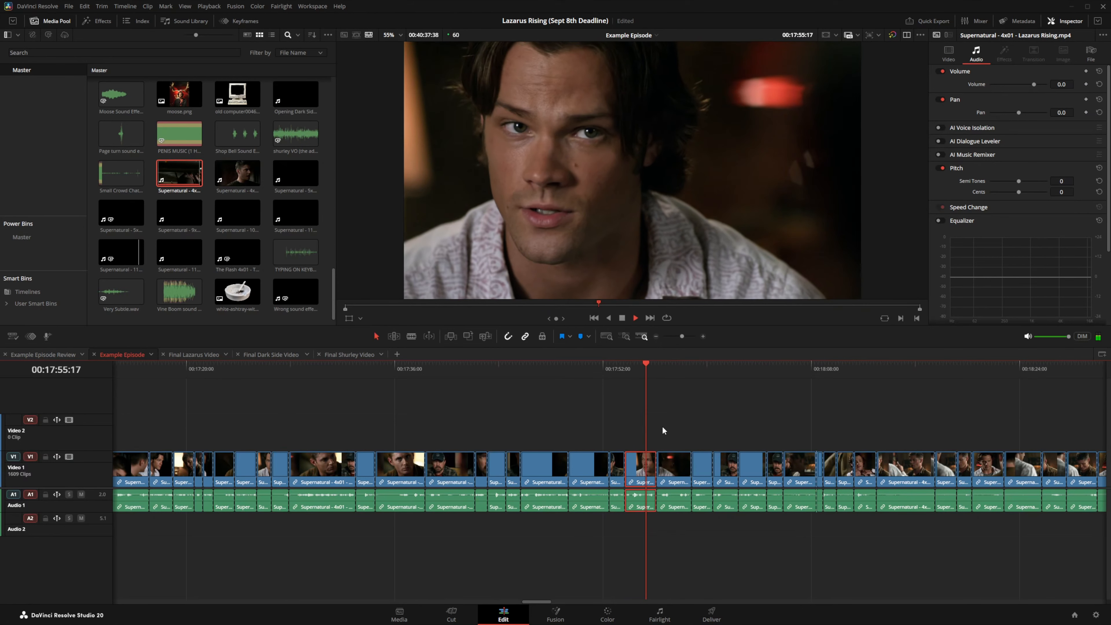
key(space)
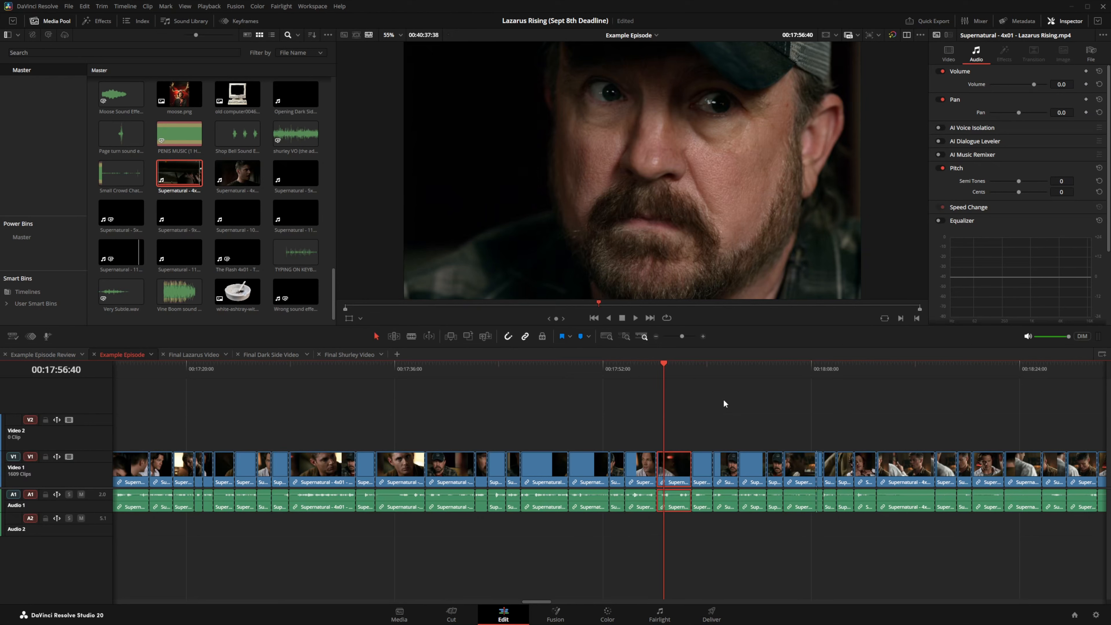
key(space)
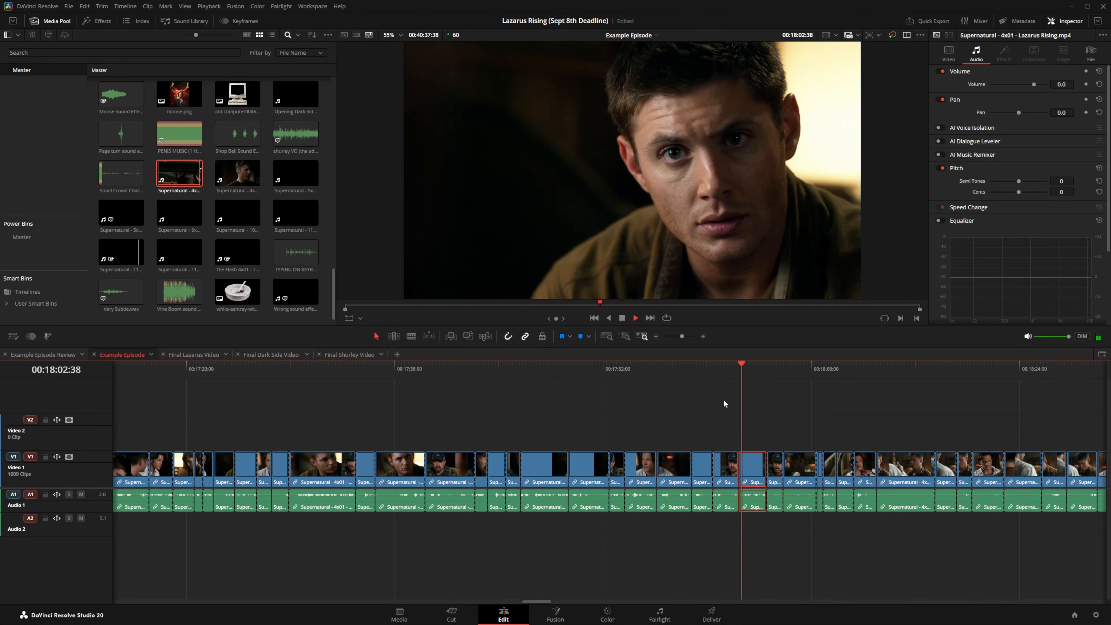
key(space)
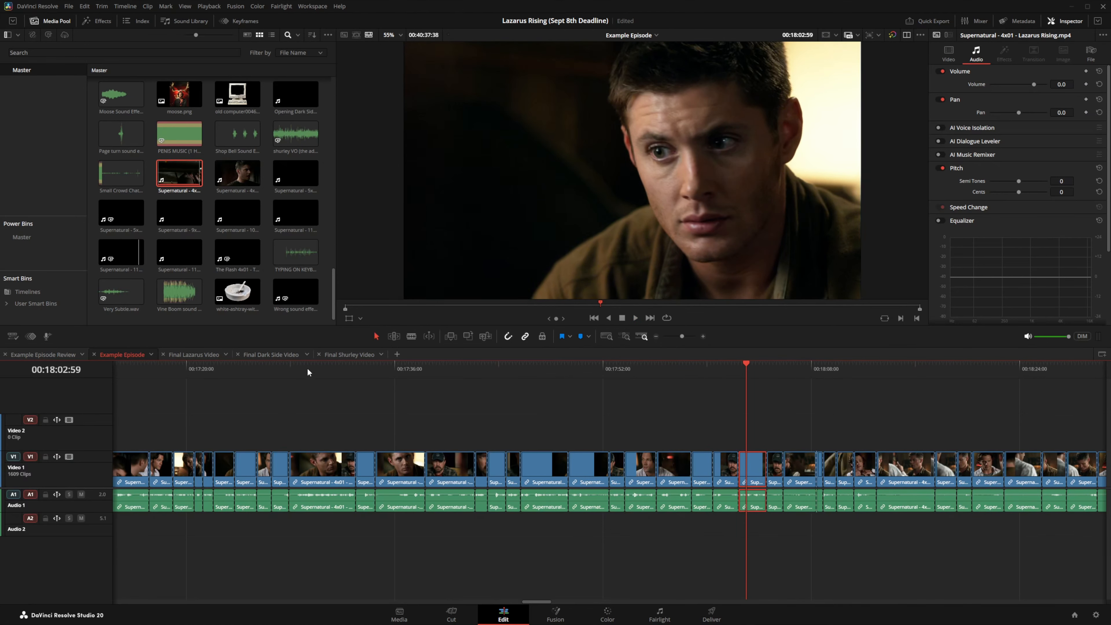
Step: On Final Lazarus Video, delete the short Video 4 clip at 00:06:14:08
click(199, 356)
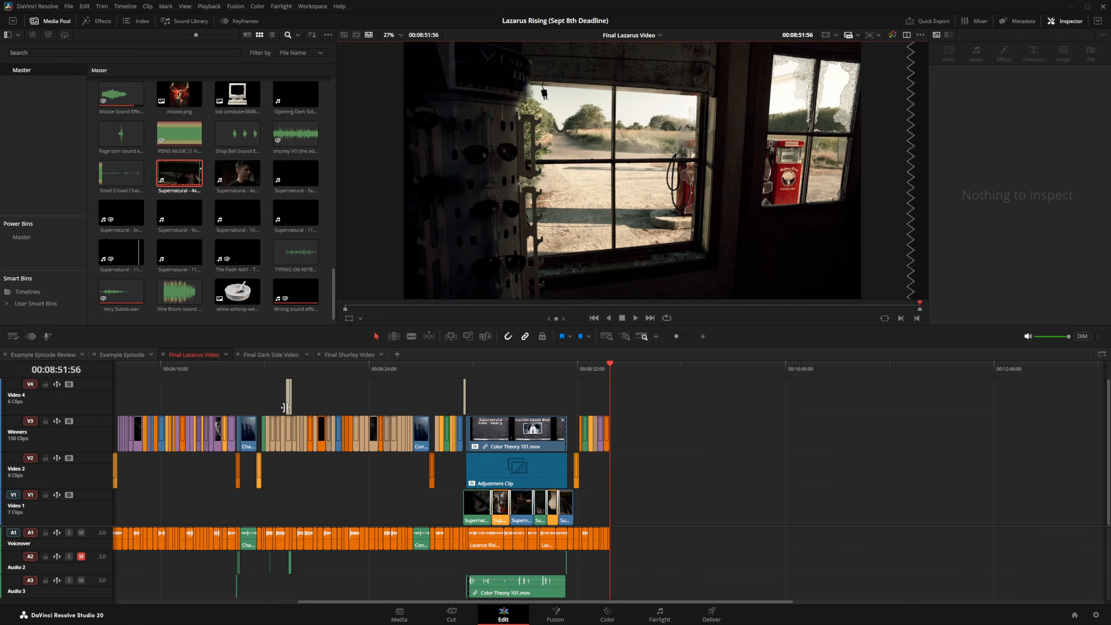
click(352, 372)
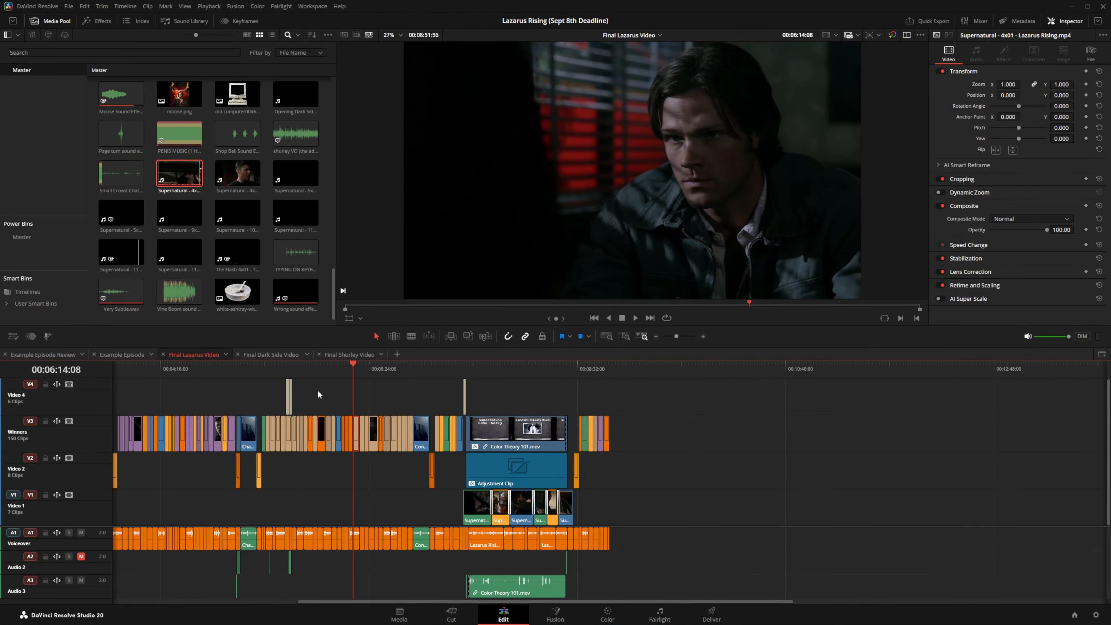
click(288, 392)
key(Delete)
Step: Lift the Winners clip at 00:05:53:04 onto Video 4 and lengthen its right edge
click(703, 336)
click(702, 337)
click(703, 336)
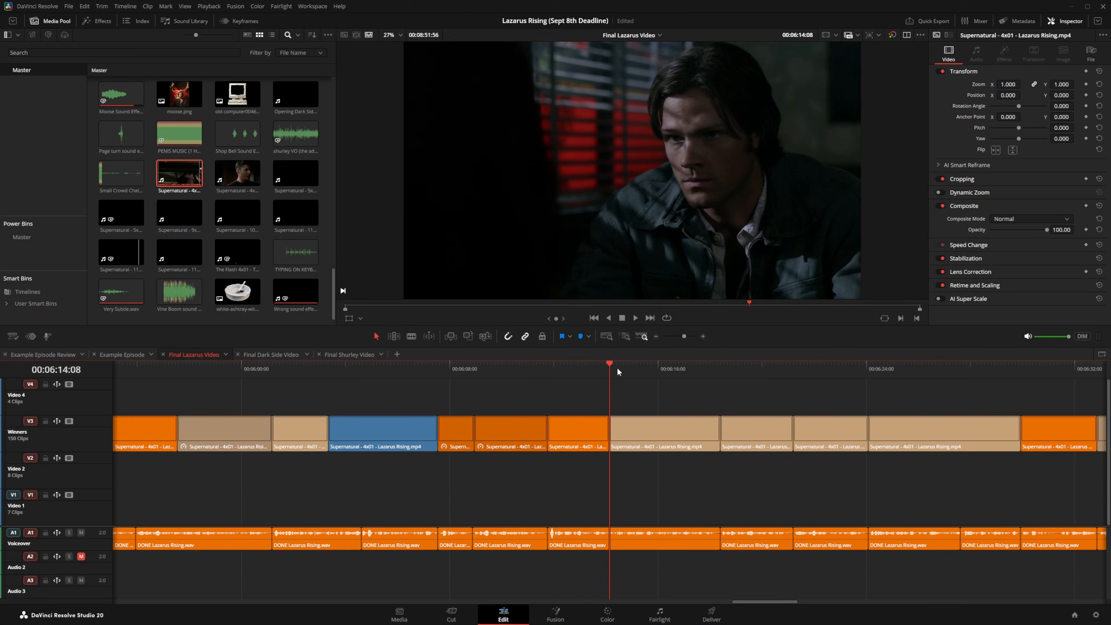
click(656, 336)
click(656, 336)
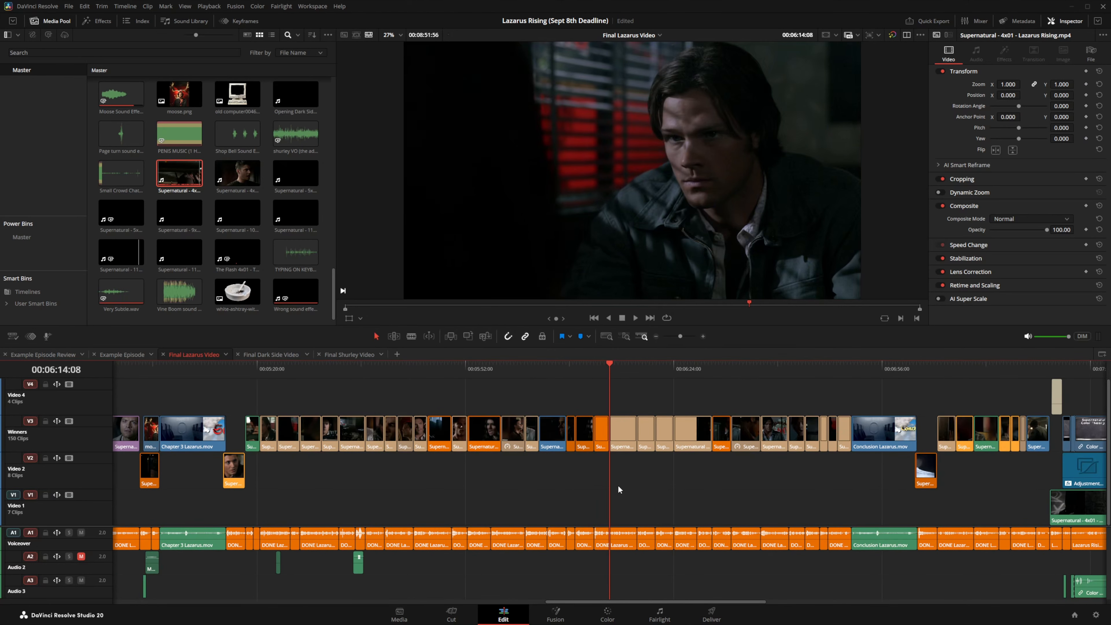
click(473, 376)
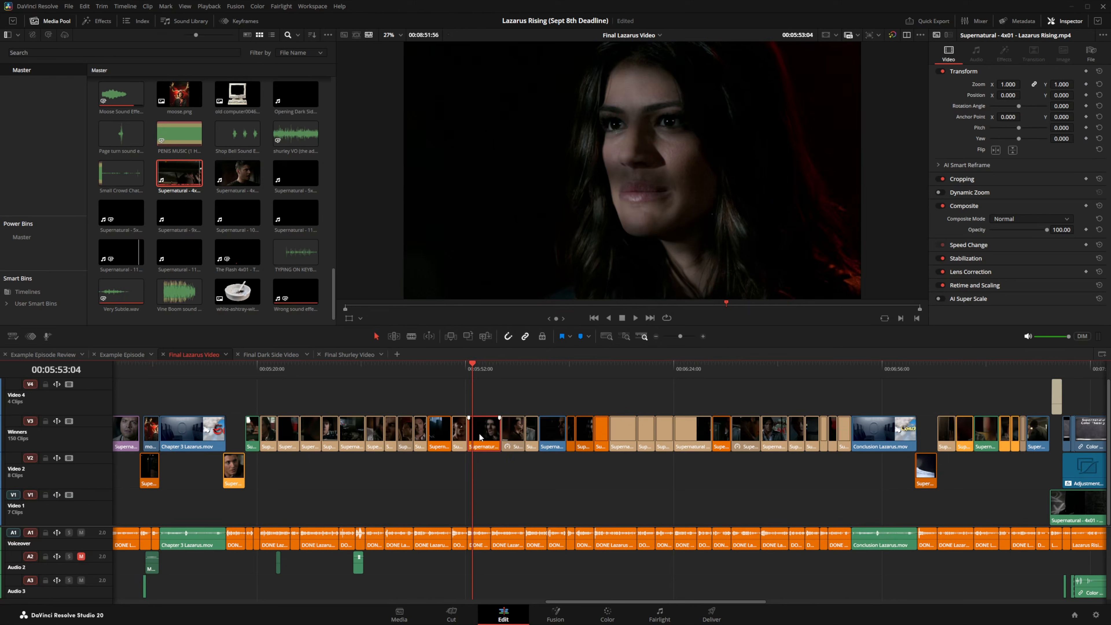
drag(479, 433, 850, 401)
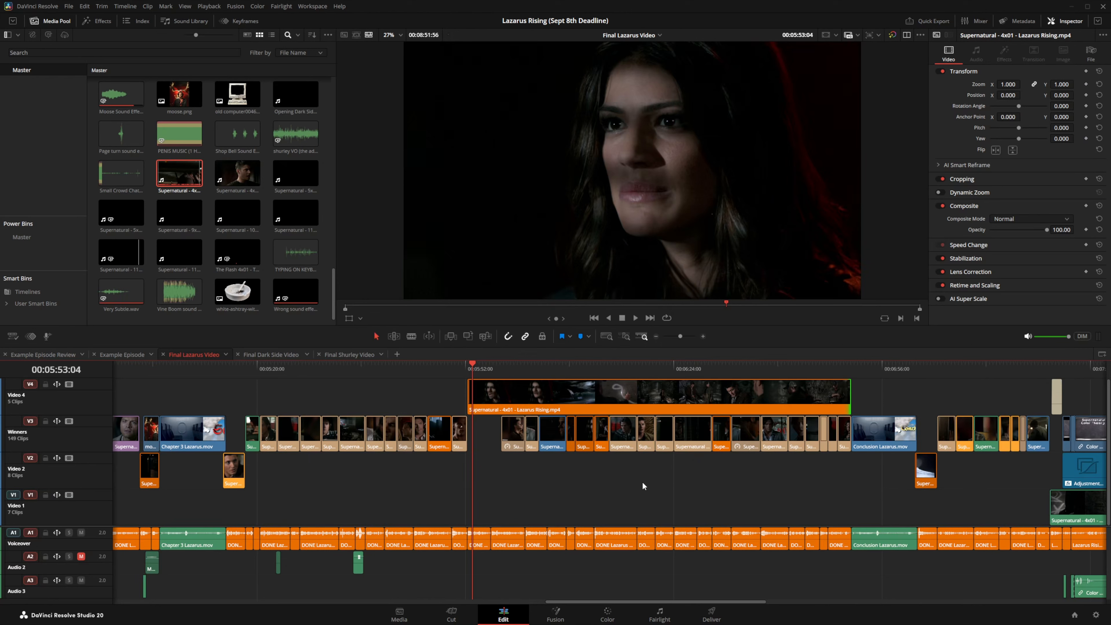
Step: Blade the Video 4 clip at 00:05:57:33, delete its right part, move the rest into the Winners gap, and save
click(502, 369)
click(513, 398)
key(ctrl+b)
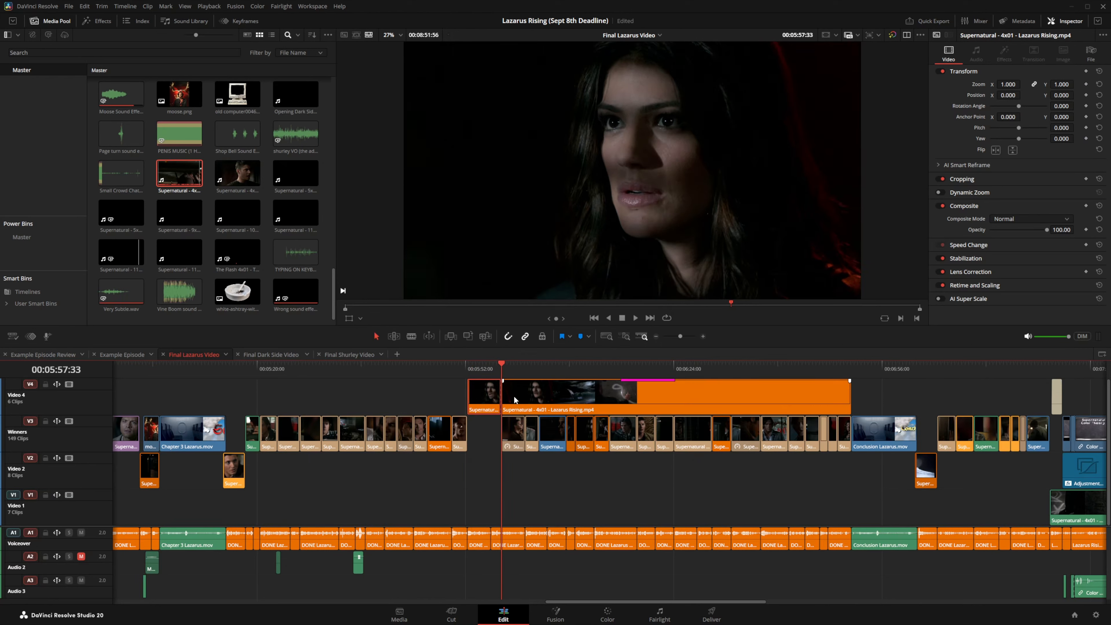
click(515, 399)
key(BackSpace)
click(491, 407)
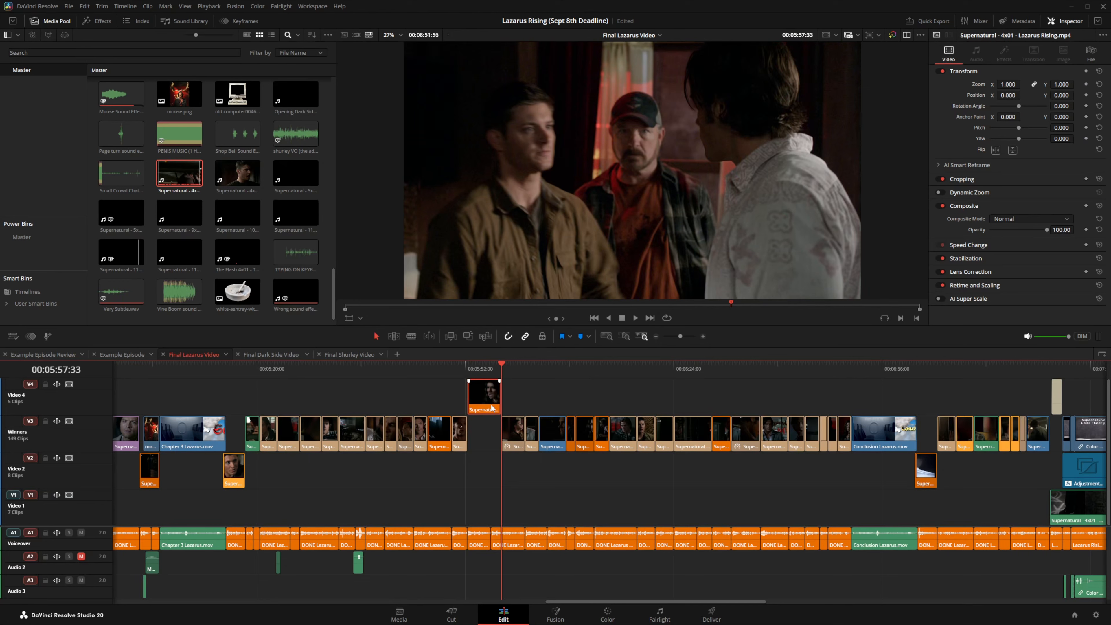
key(alt+Down)
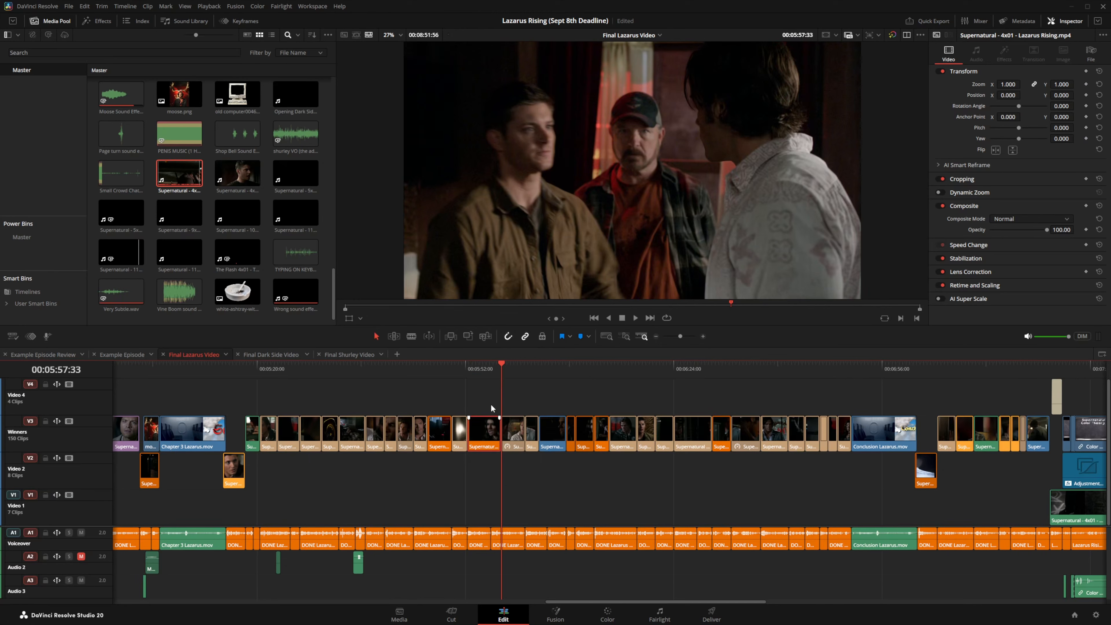
key(ctrl+s)
Step: Undo a second lift so the Supernatural clip stays on Winners, then save the project
drag(626, 444, 630, 411)
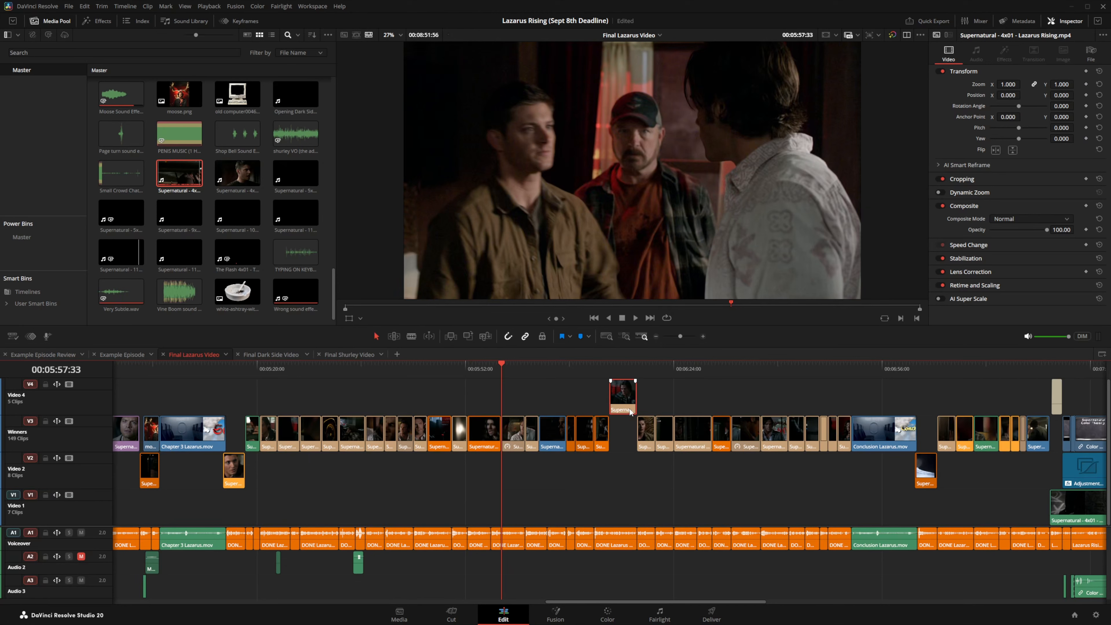
key(ctrl+s)
key(ctrl+z)
click(621, 369)
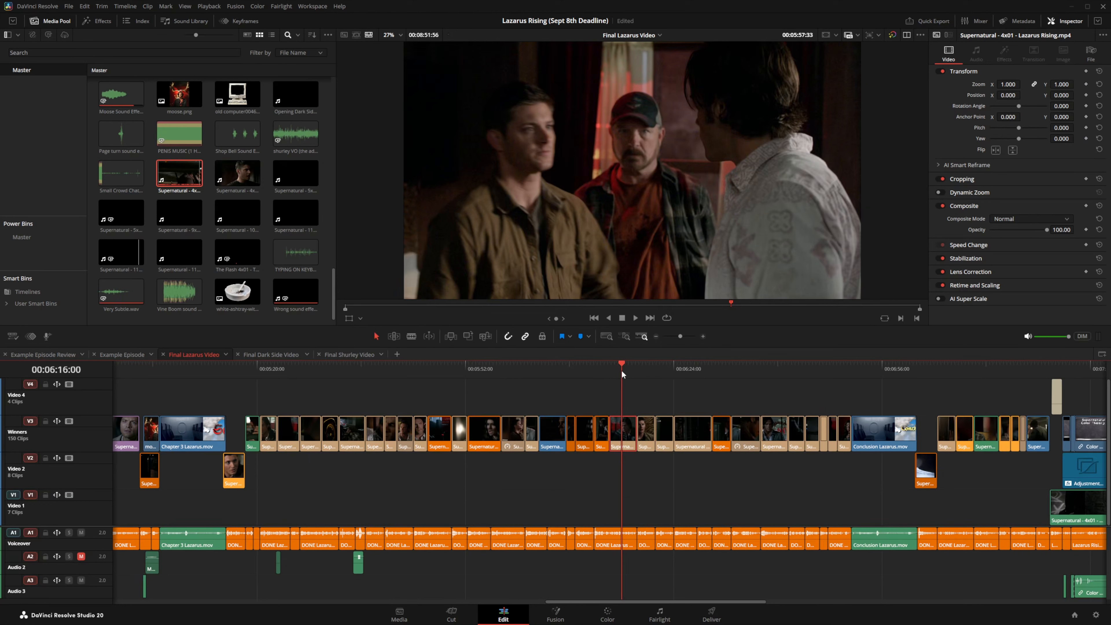
key(ctrl+s)
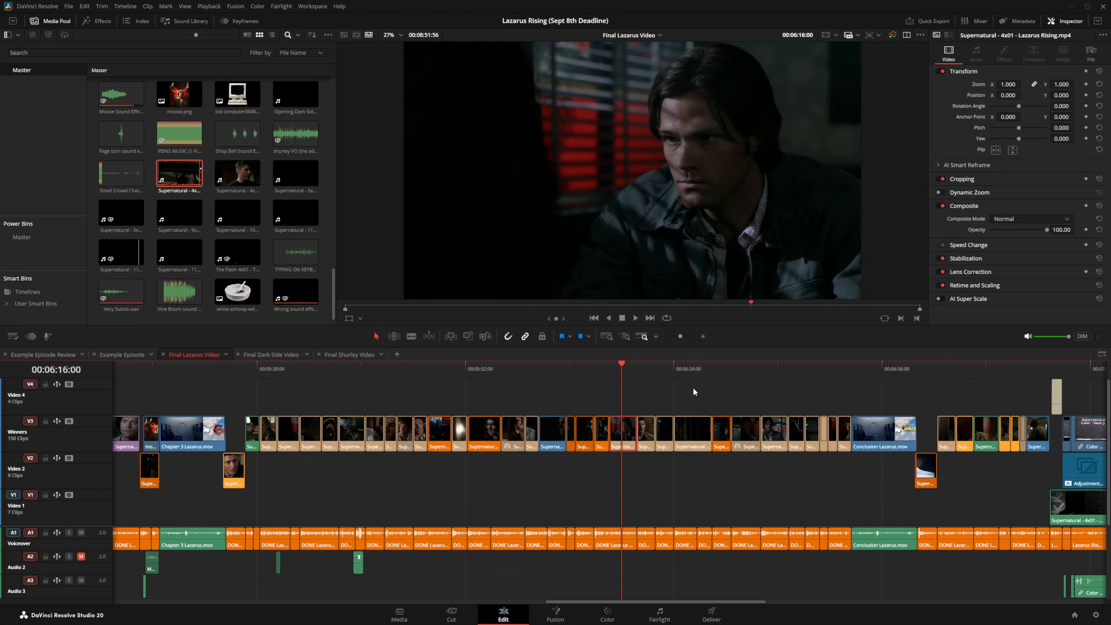
click(655, 337)
click(656, 336)
click(656, 336)
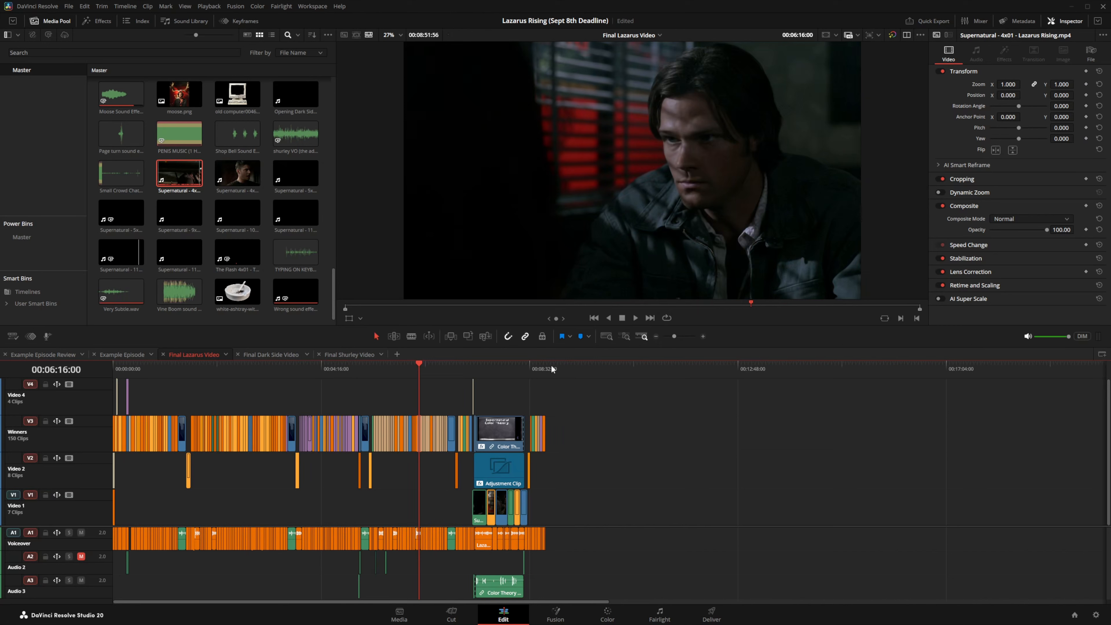
Step: Add the episode clip to Video 1 after the edit and cut it at 00:15:54:08 and 00:16:03:16
drag(179, 173, 630, 508)
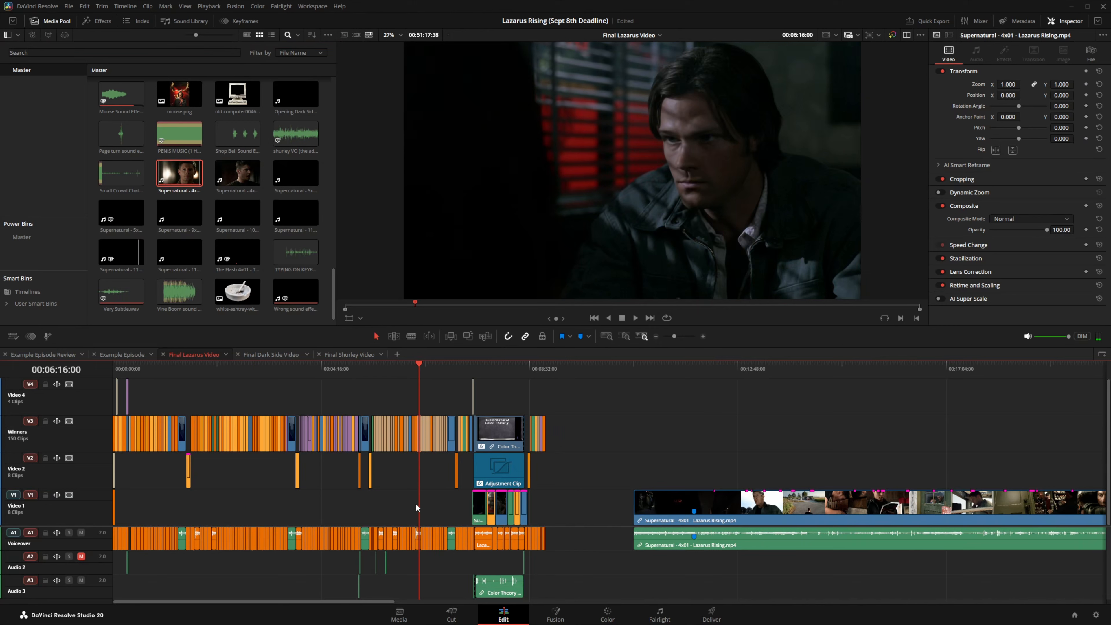
click(889, 370)
click(703, 337)
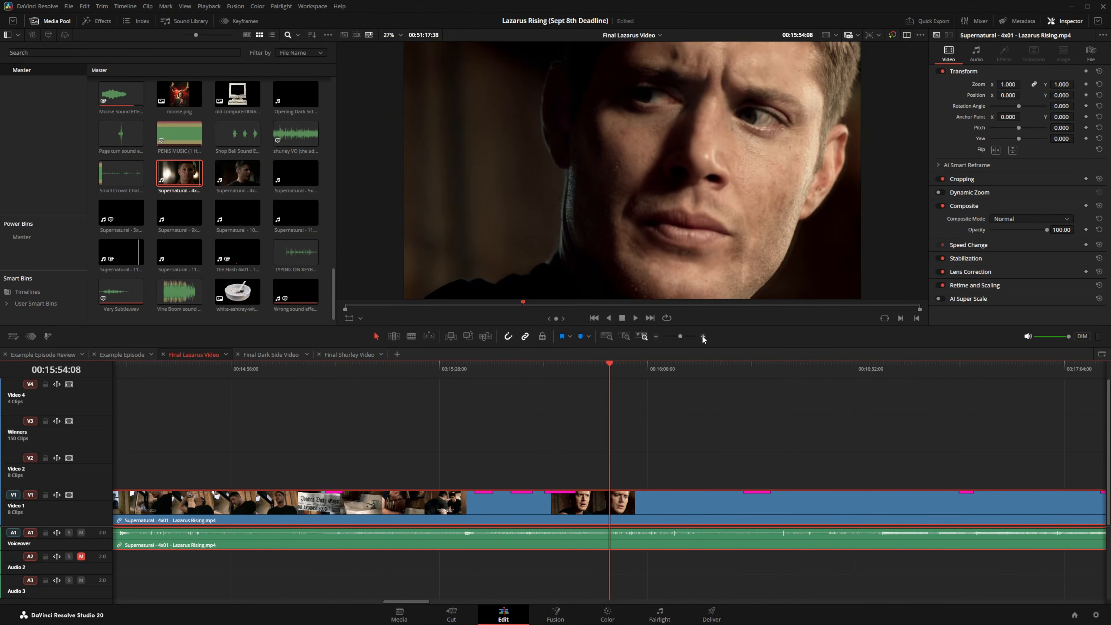
key(ctrl+b)
click(668, 370)
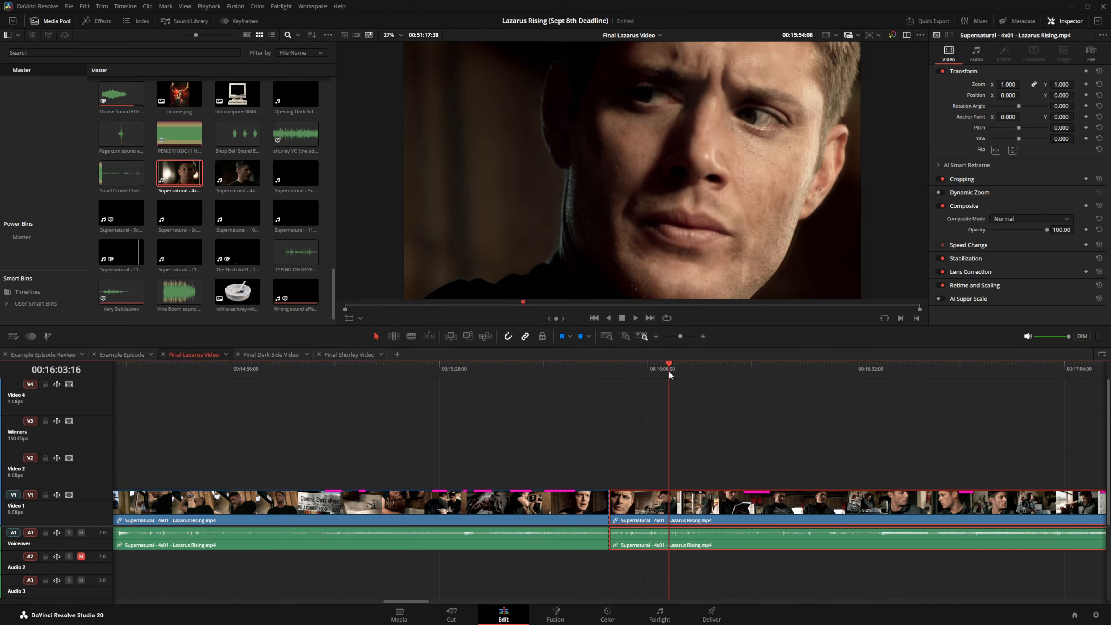
key(ctrl+b)
click(610, 372)
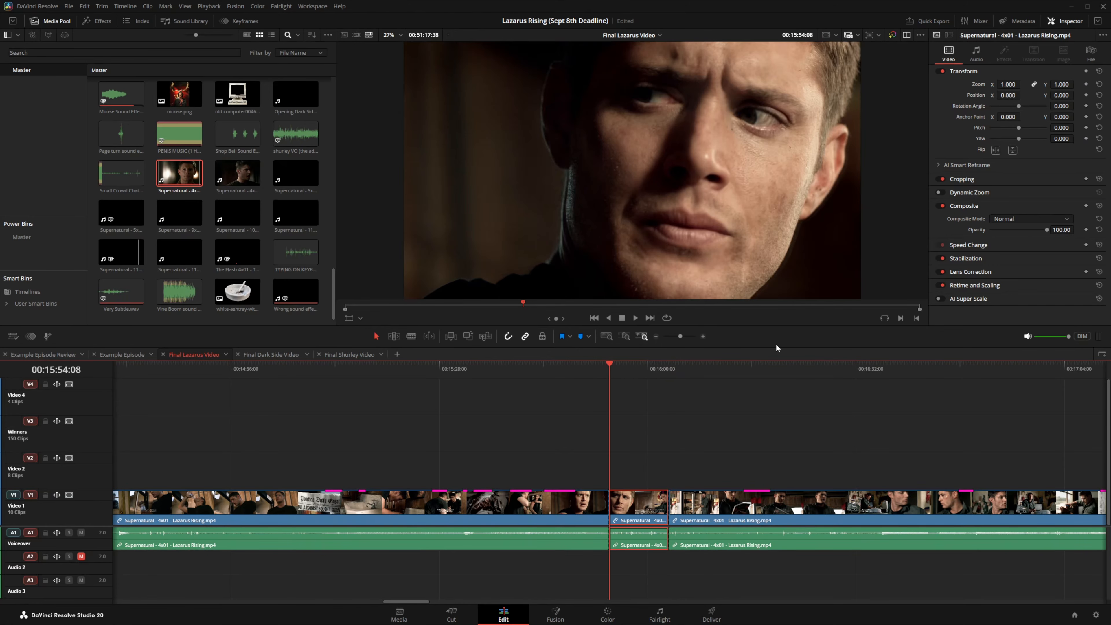
click(703, 337)
Step: Start the middle piece 16 frames earlier and split it at 00:15:42:58 on the mirror shot
drag(610, 507, 241, 512)
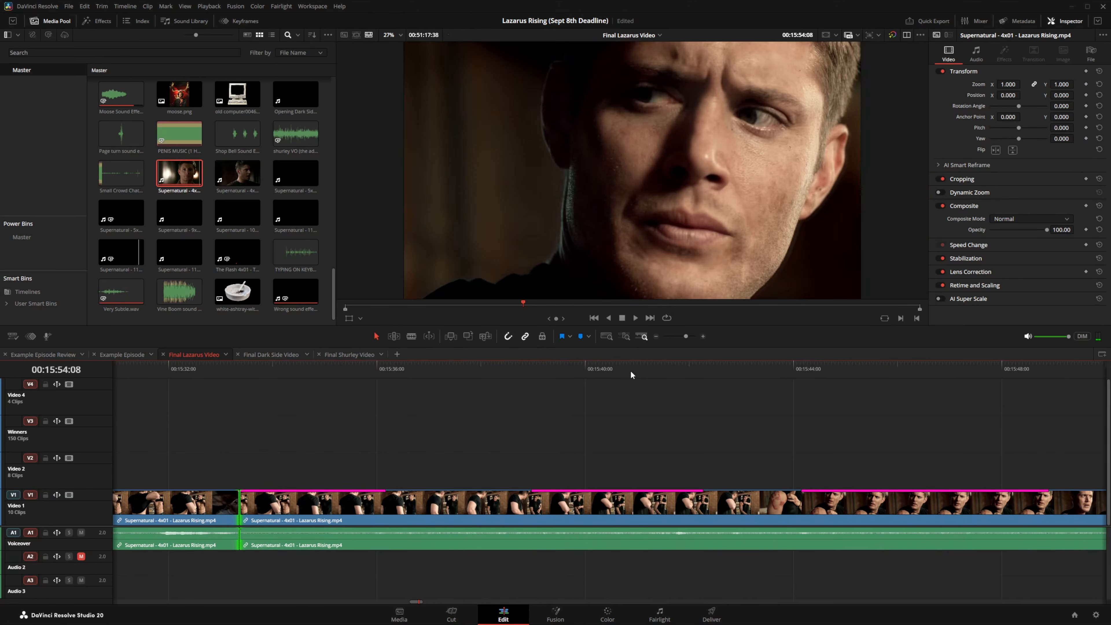
drag(587, 371, 740, 389)
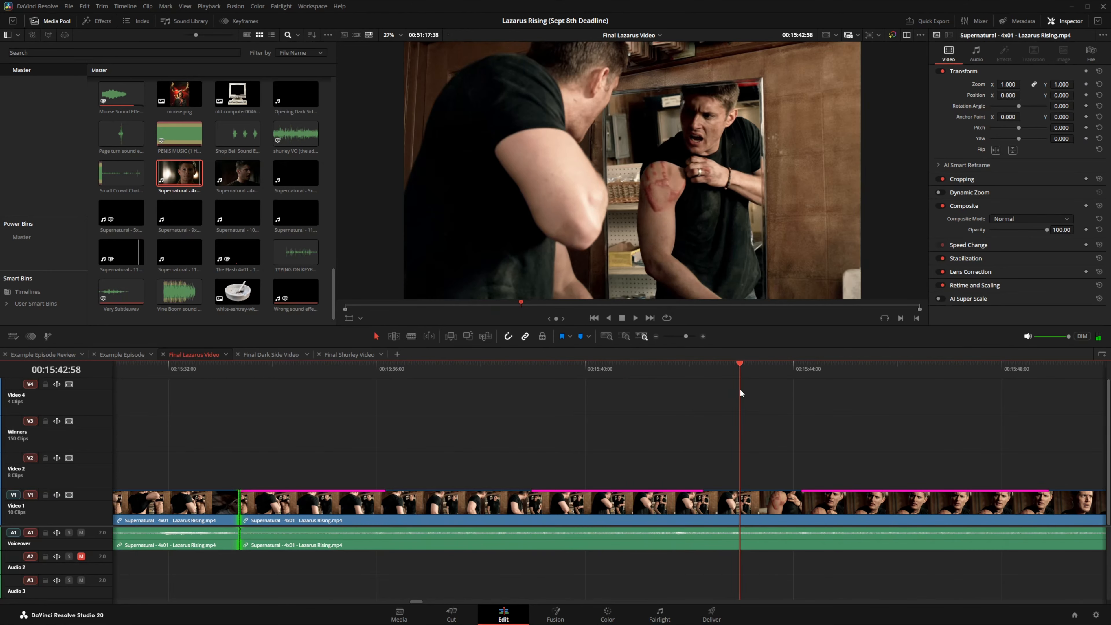
click(770, 511)
key(ctrl+b)
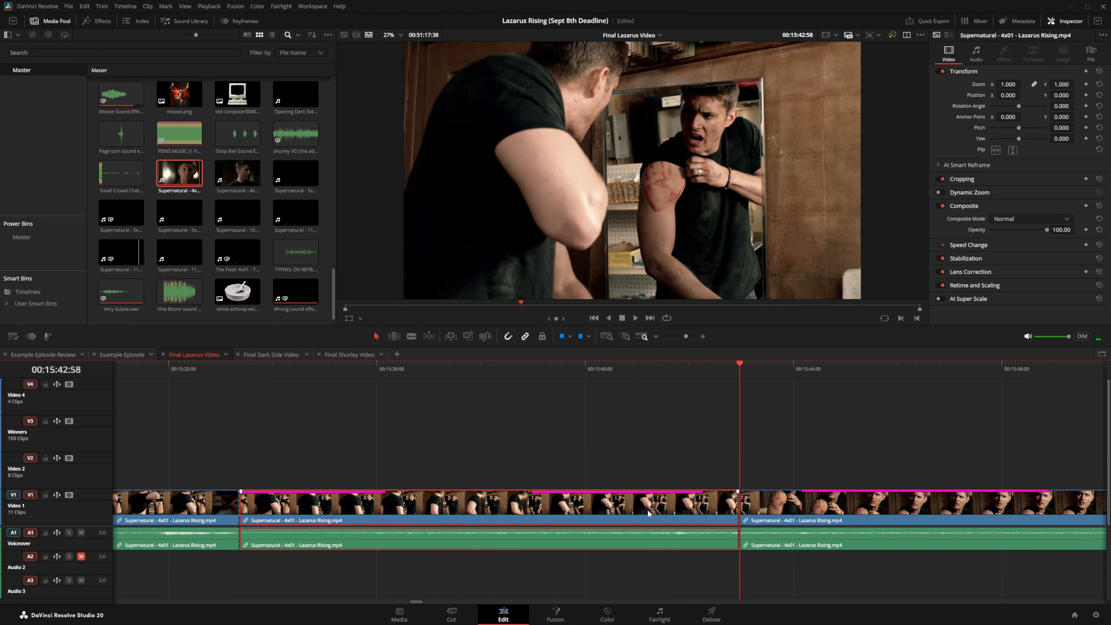
click(656, 337)
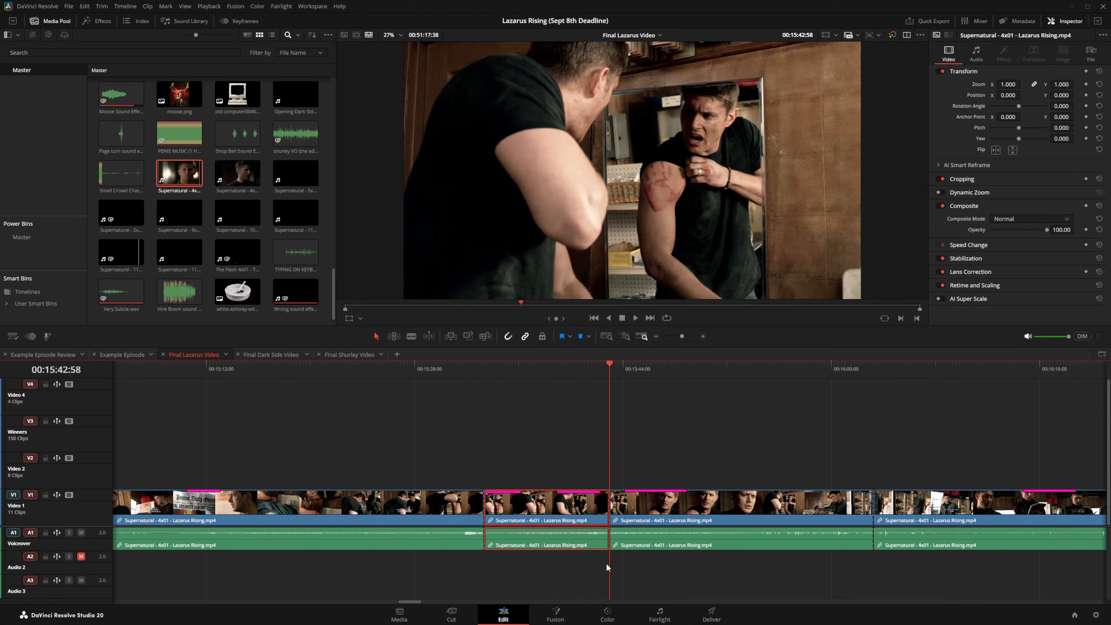
click(120, 354)
click(537, 372)
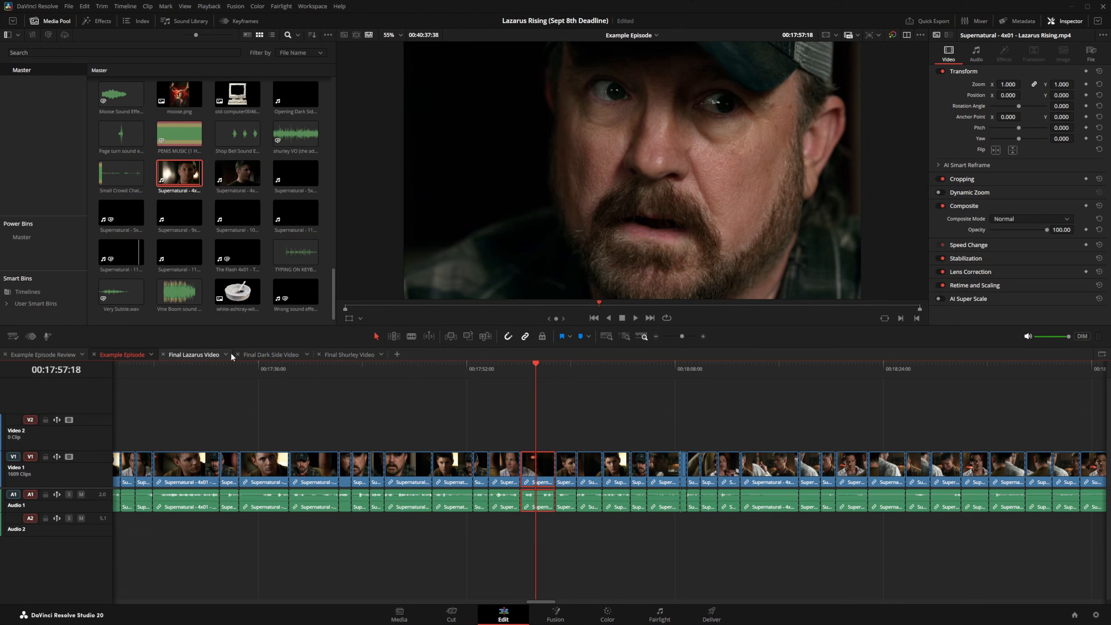
Step: In Final Lazarus Video, trim the first cut slightly earlier and the third cut later
click(197, 360)
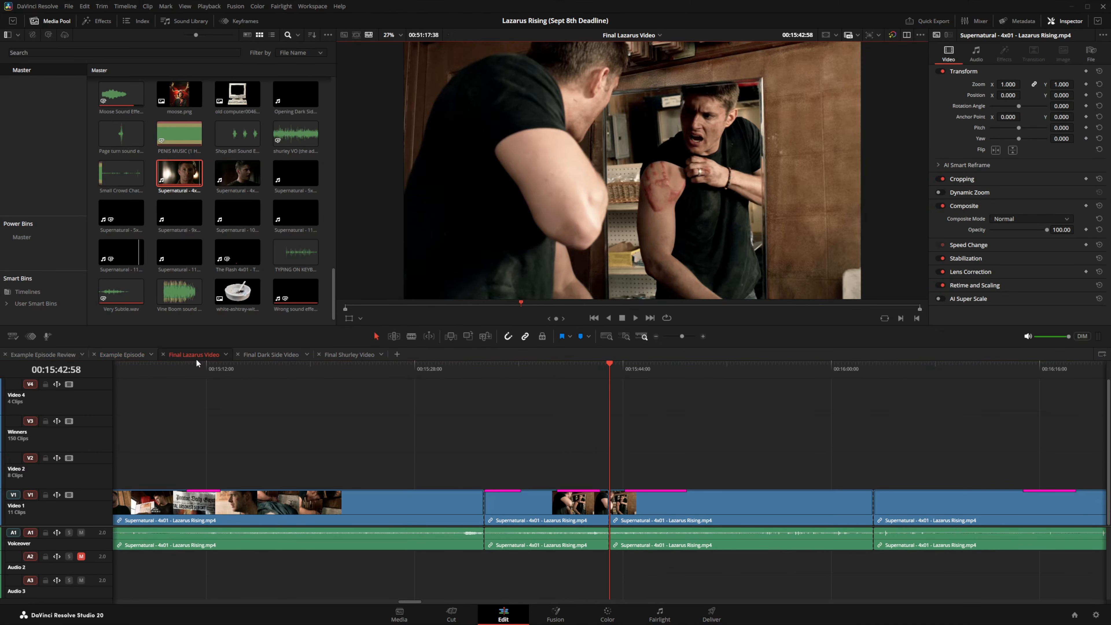
drag(485, 517, 481, 517)
drag(873, 503, 876, 503)
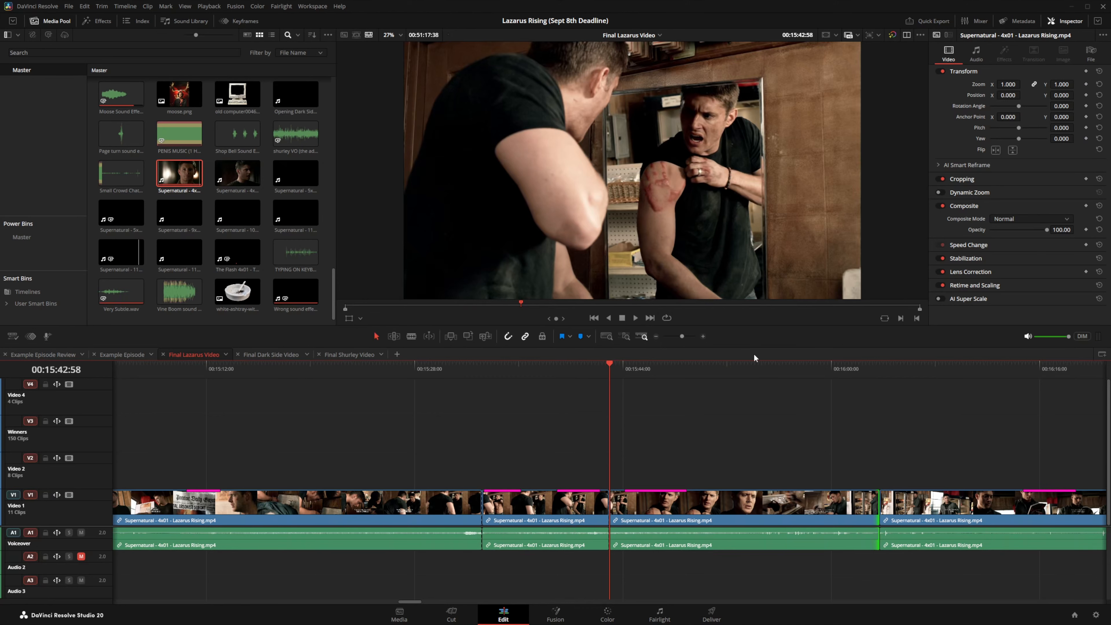
click(655, 338)
click(655, 338)
Step: Shift the end clip near 01:15 earlier along Video 1
right_click(623, 503)
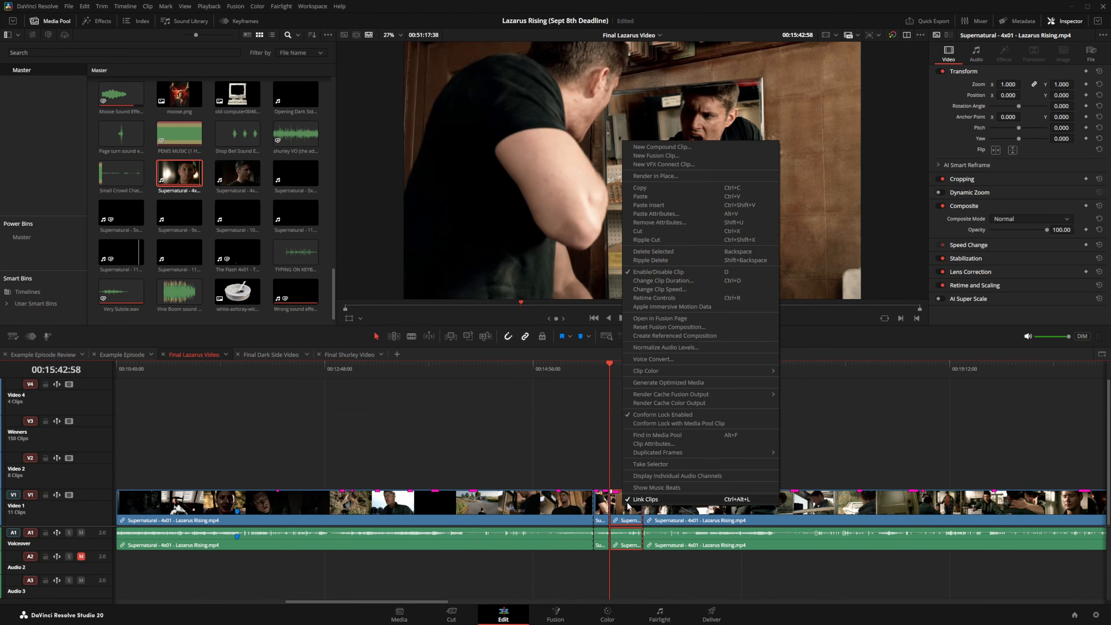
key(Escape)
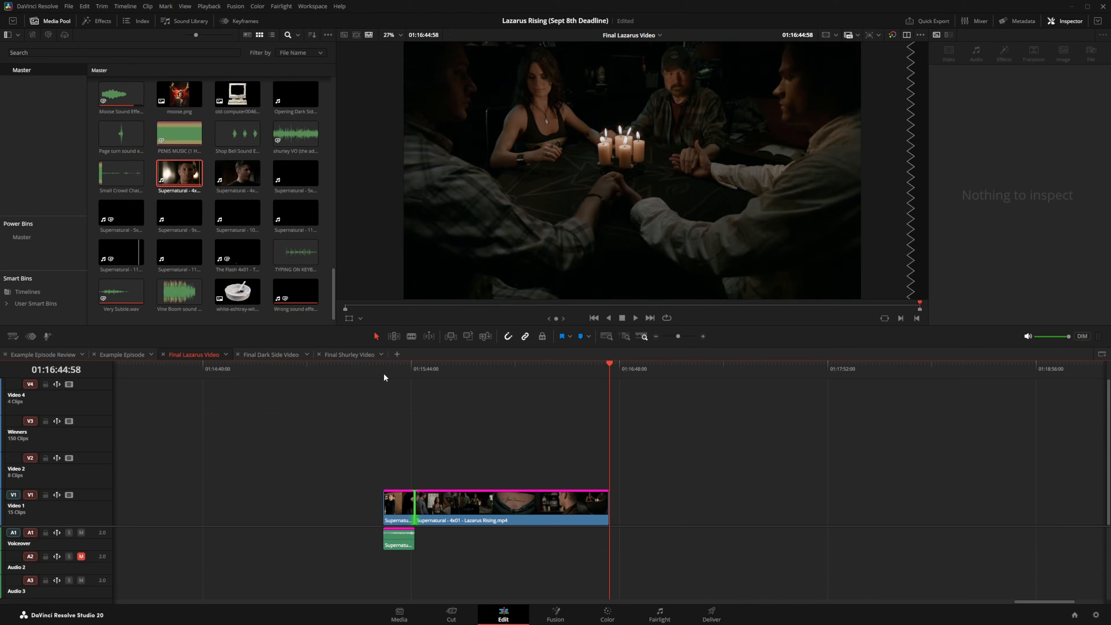
click(383, 372)
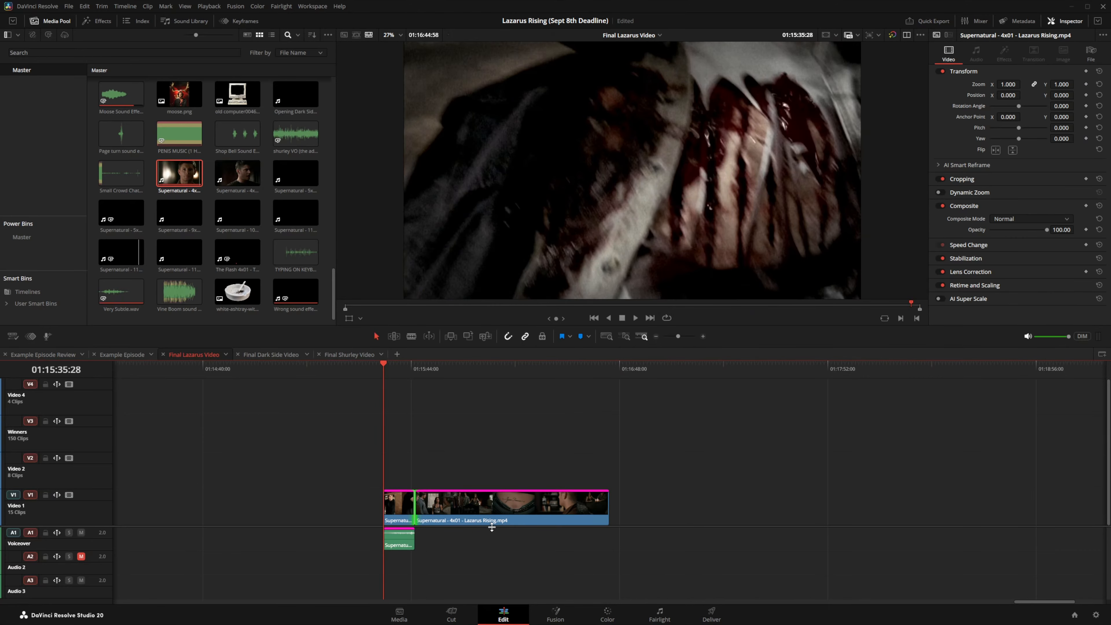
drag(492, 509, 267, 510)
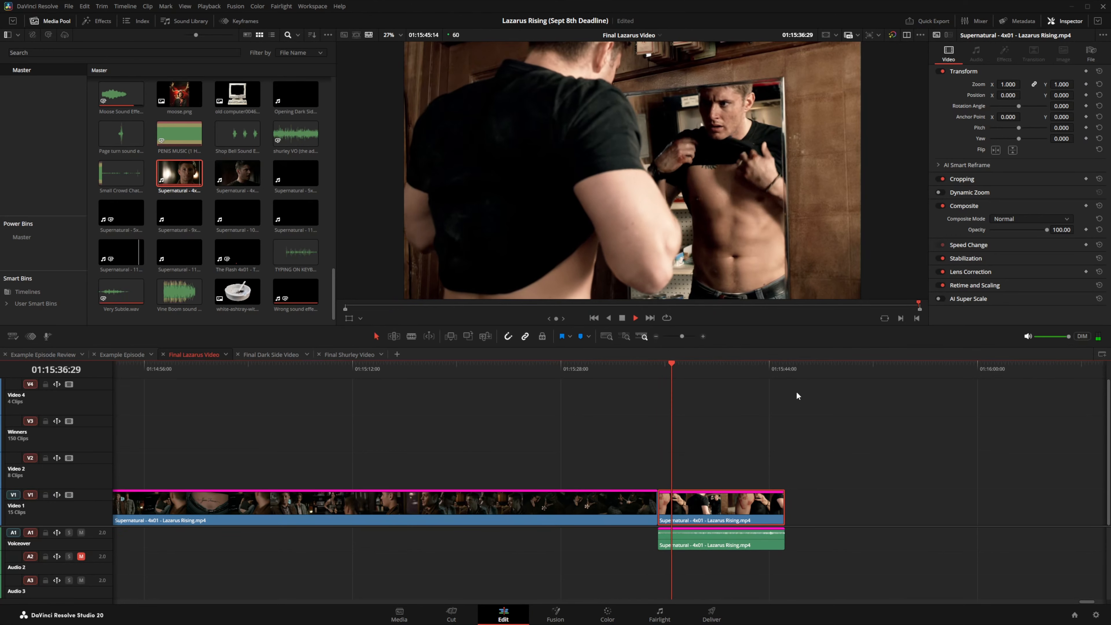
key(space)
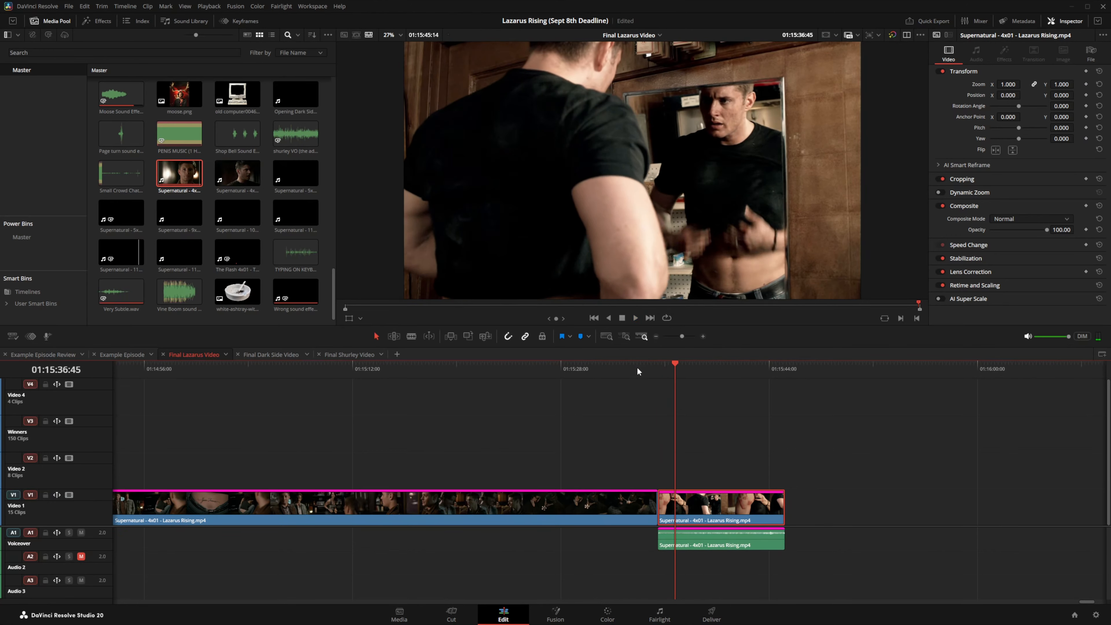
Step: Play back the edited ending from about 01:15:33, then return to Example Episode
click(626, 368)
key(space)
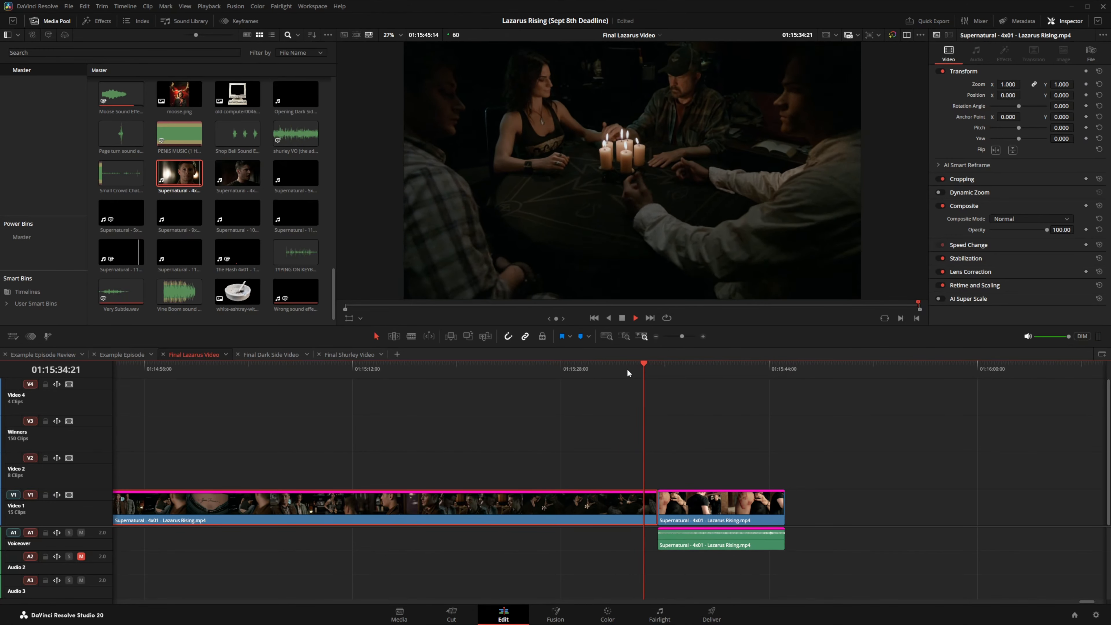
key(space)
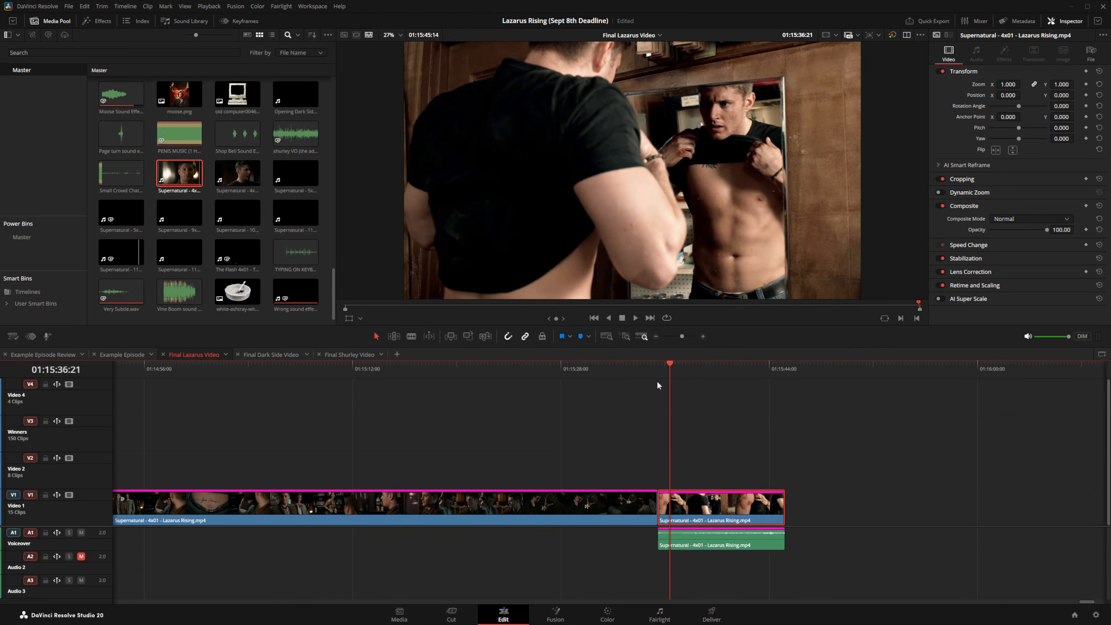
click(123, 355)
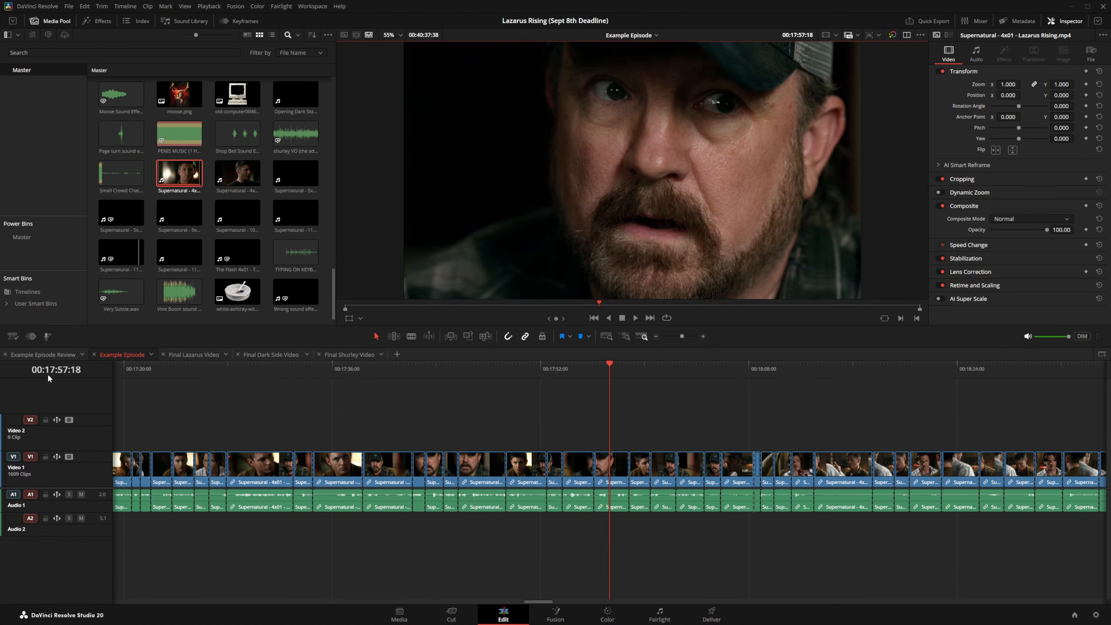
Step: Zoom the Example Episode timeline out to show the entire episode
click(657, 336)
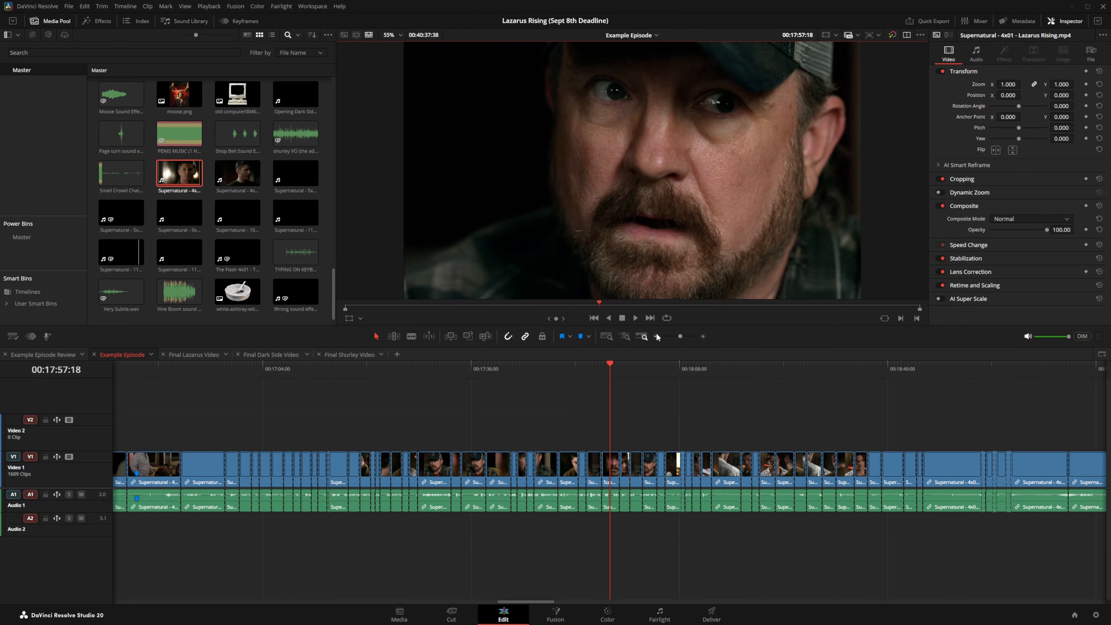
click(658, 336)
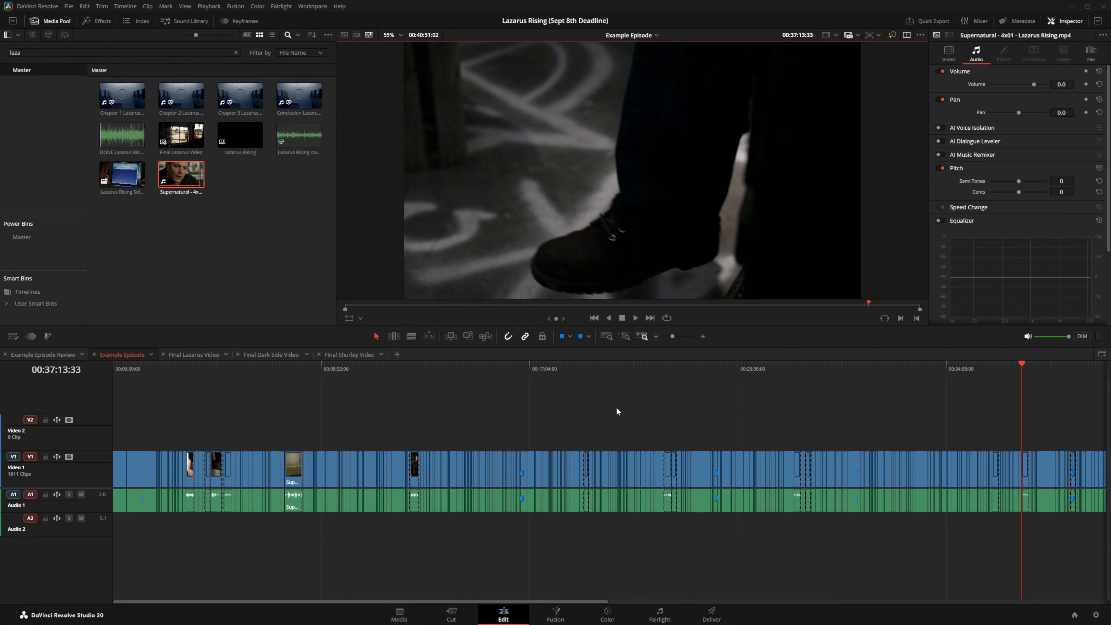
Step: Run AI Tools > Audio Transcription > Transcribe on the Supernatural 4x01 Lazarus Rising clip
right_click(176, 172)
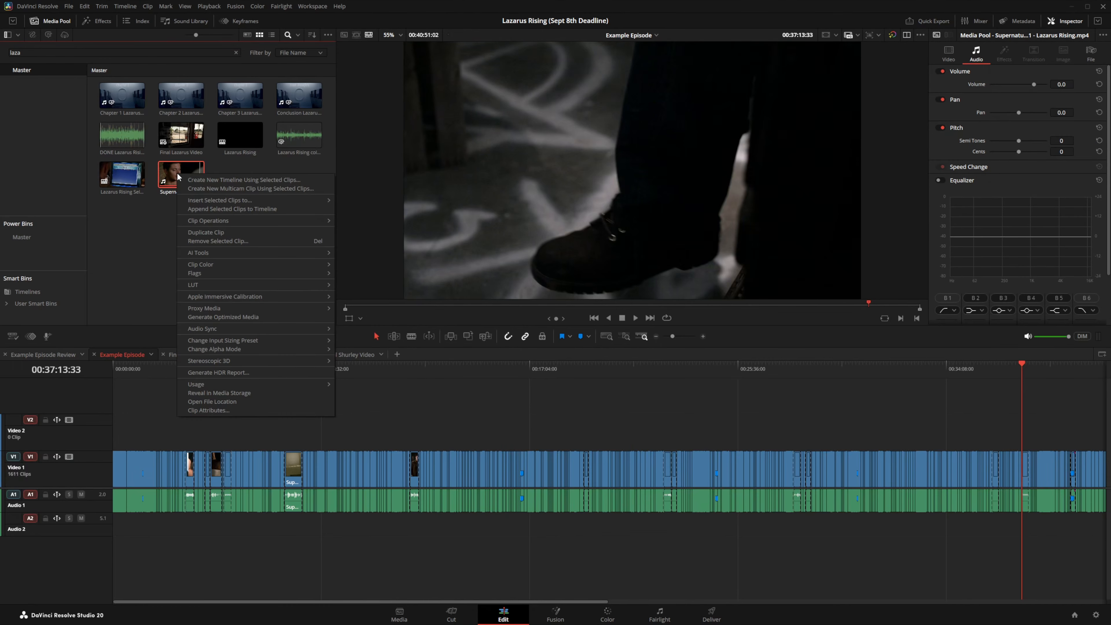
mouse_move(193, 218)
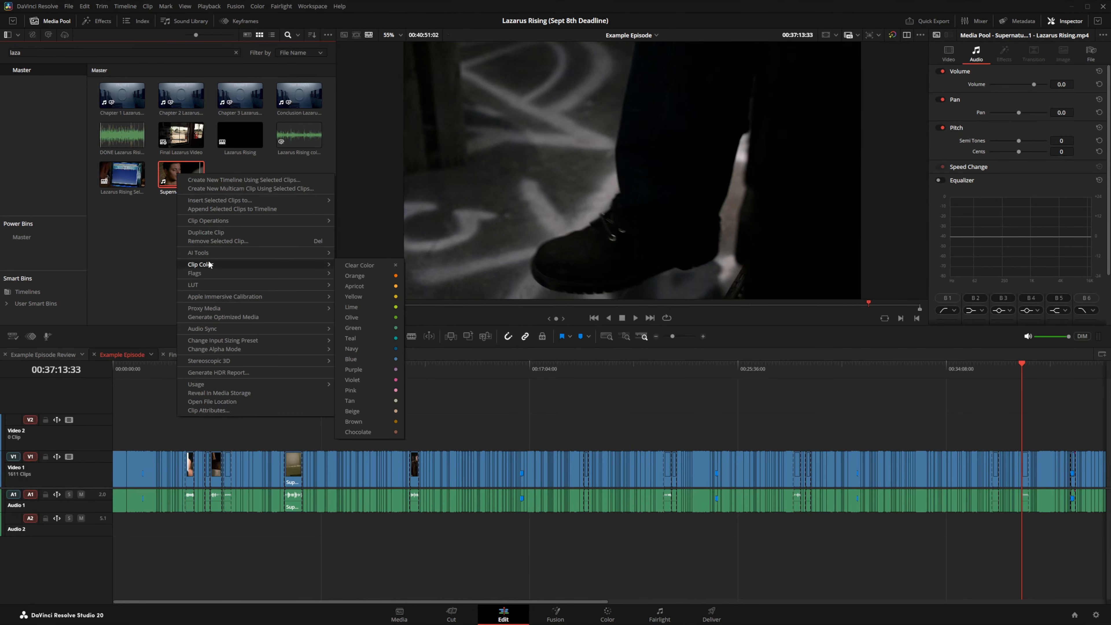
mouse_move(227, 254)
mouse_move(339, 254)
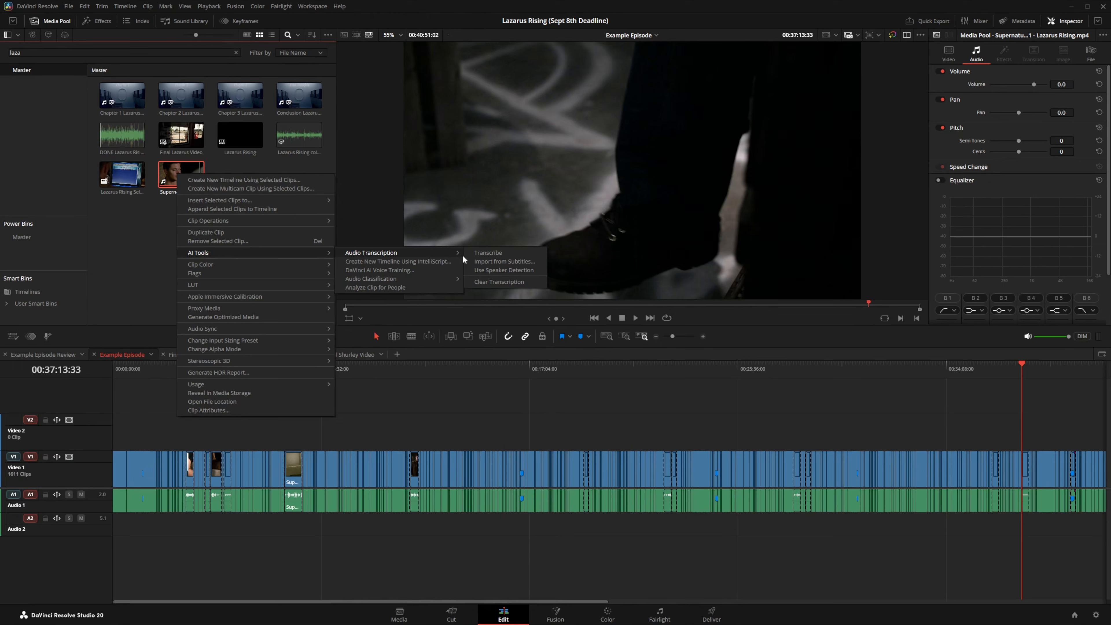
click(477, 255)
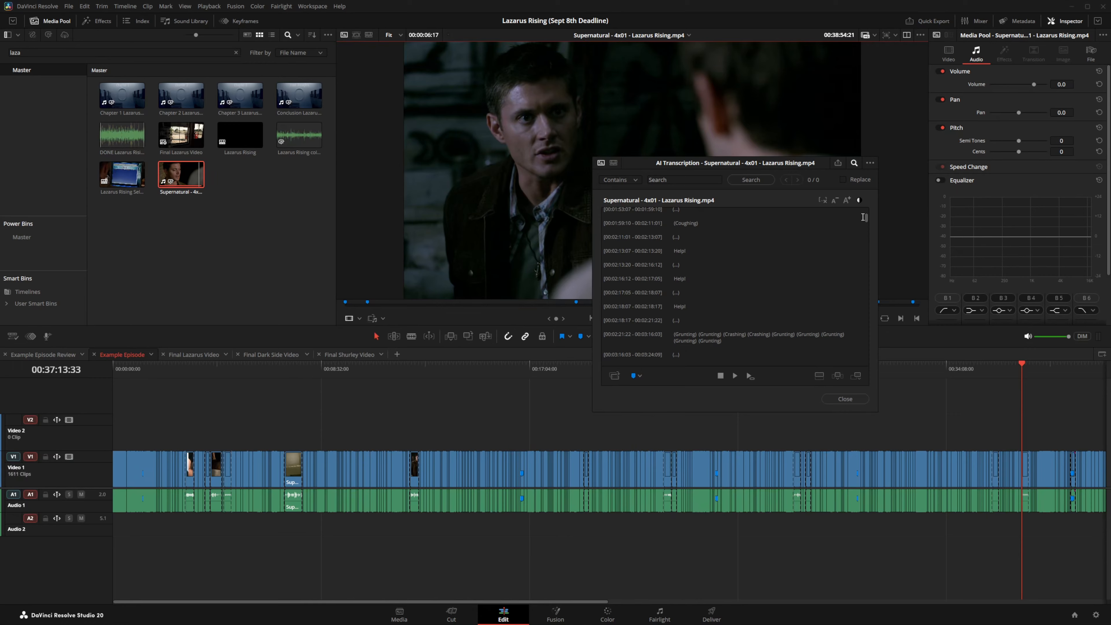
Step: Search the transcript for 'gripped', select the match at 00:38:49:22, and switch to Example Episode Review
drag(326, 370, 513, 377)
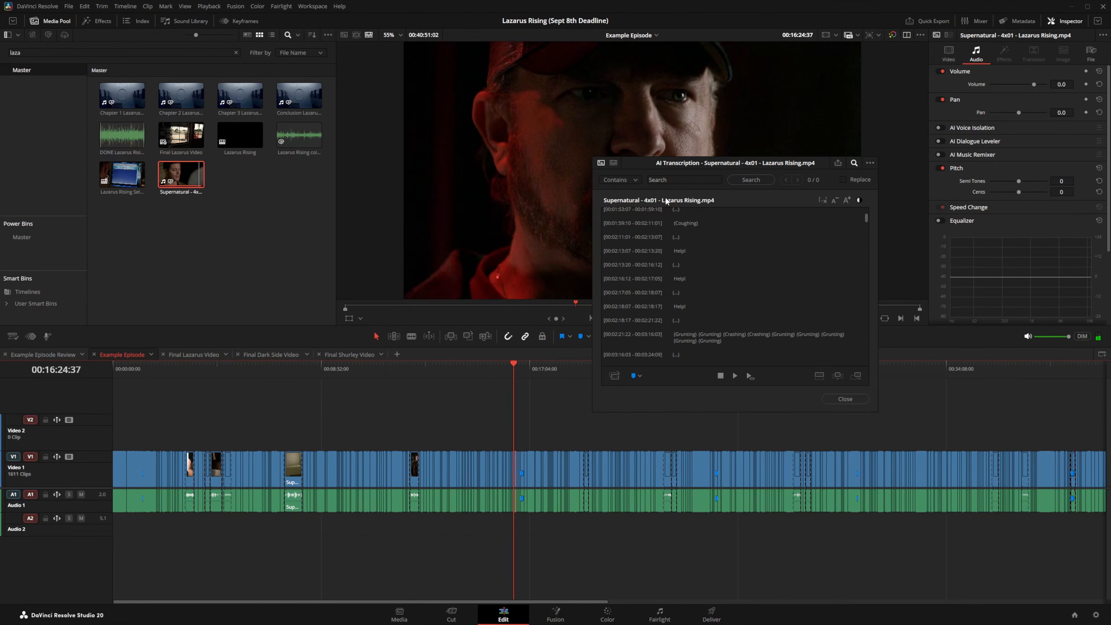
click(664, 181)
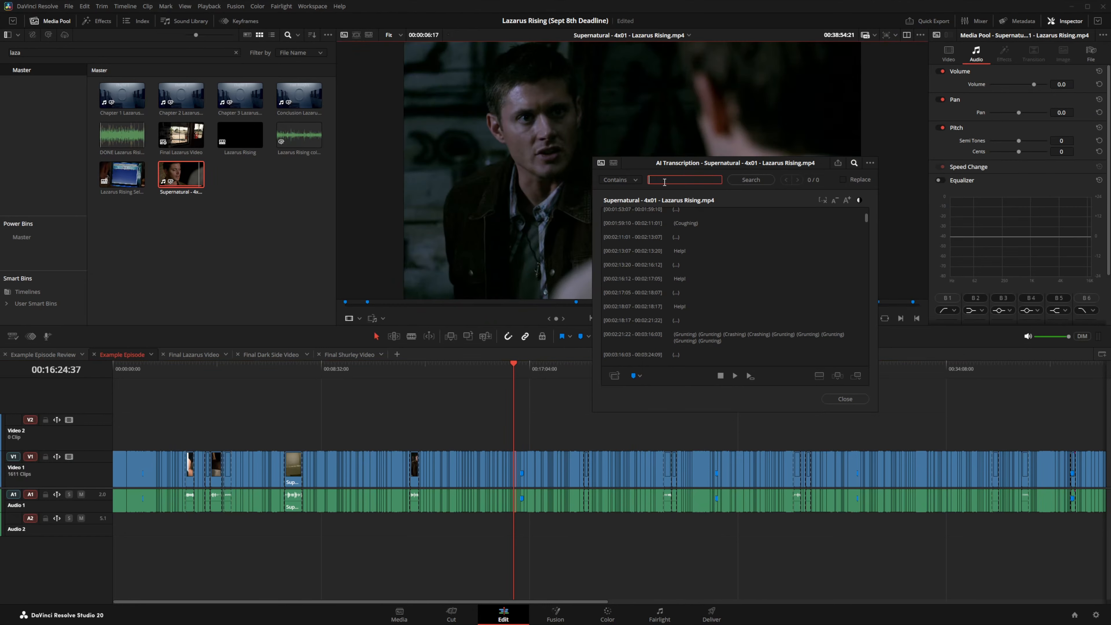
text(gripped)
key(Return)
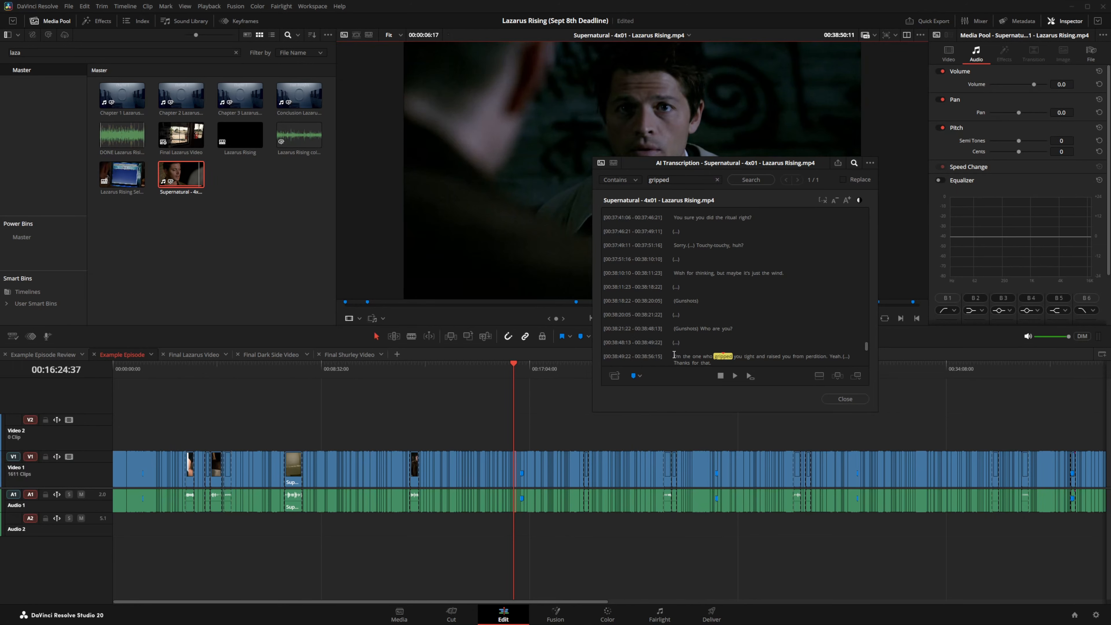
drag(675, 356, 710, 350)
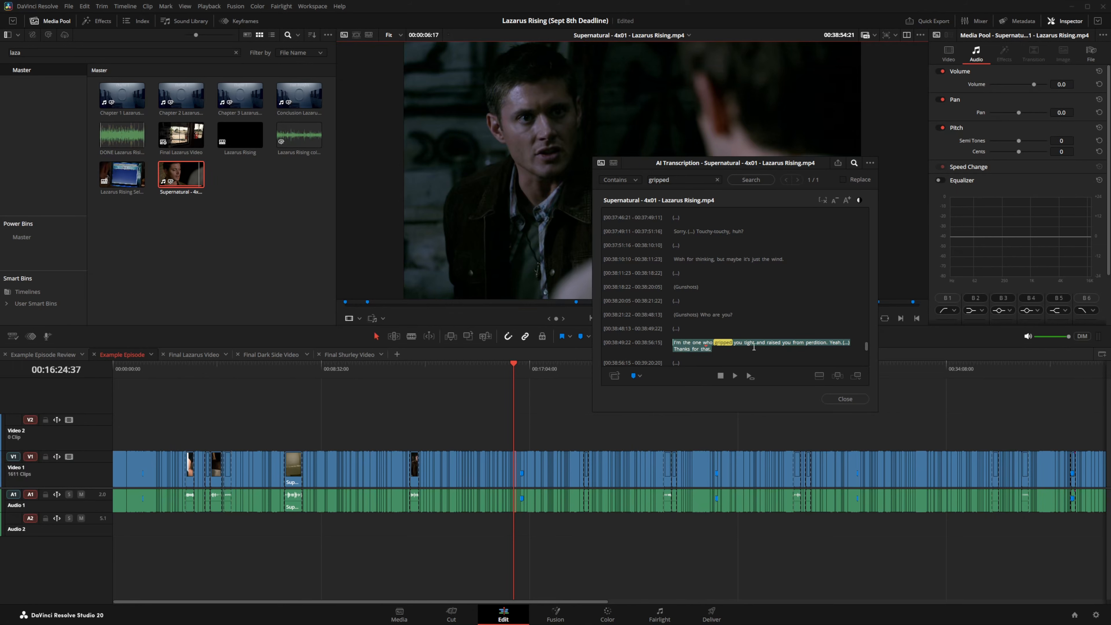
click(58, 358)
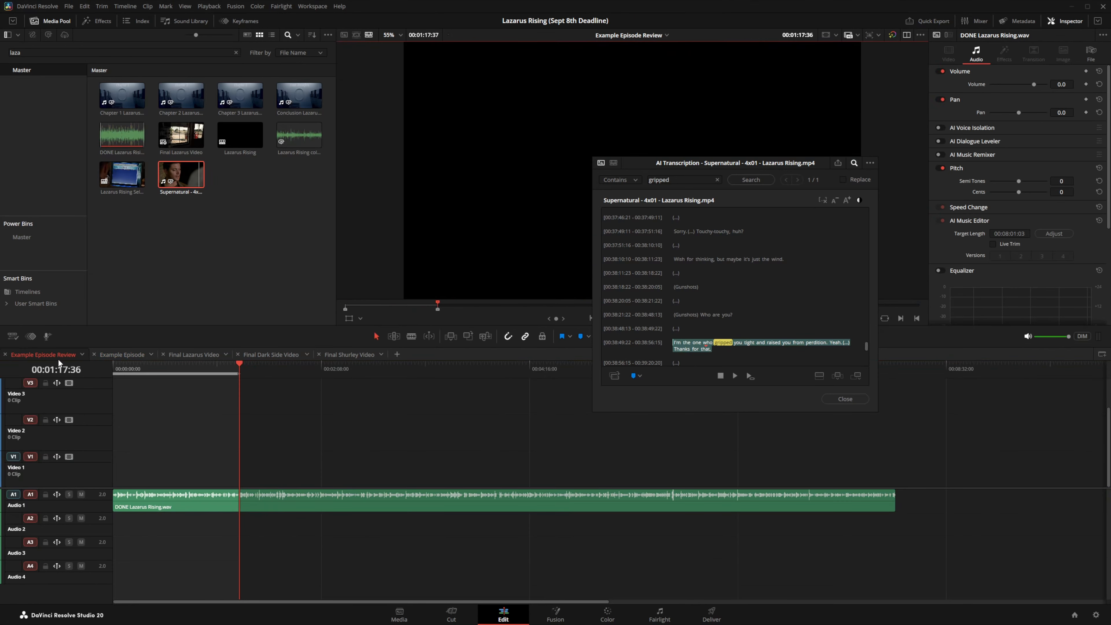
Step: Append the selected 'gripped' sentence to Example Episode Review, play it, then delete the clips
click(858, 378)
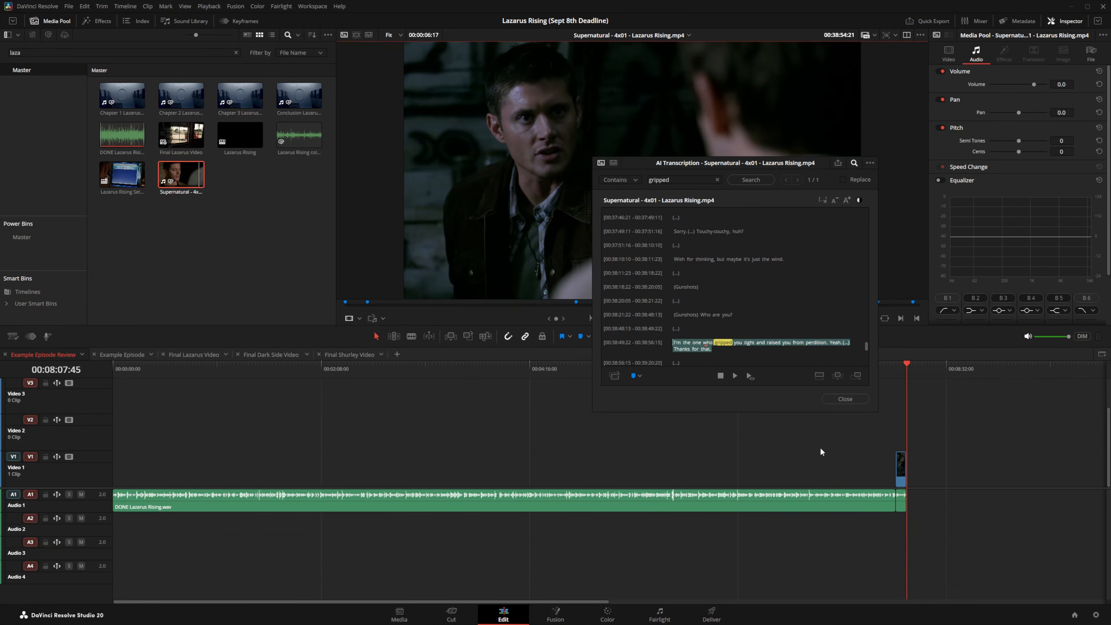
click(900, 363)
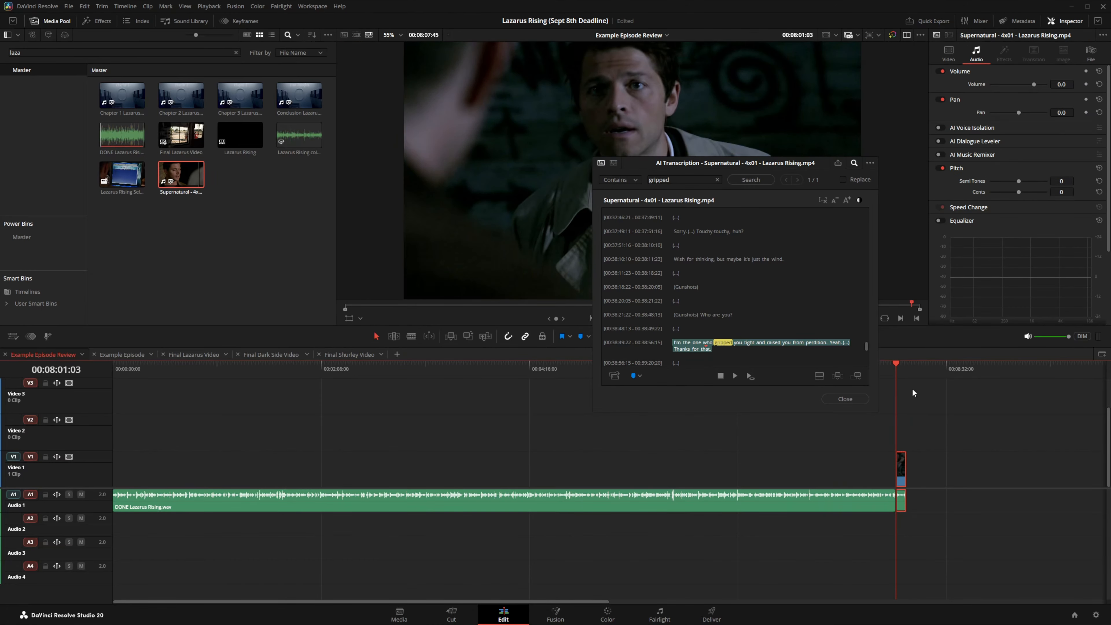
key(space)
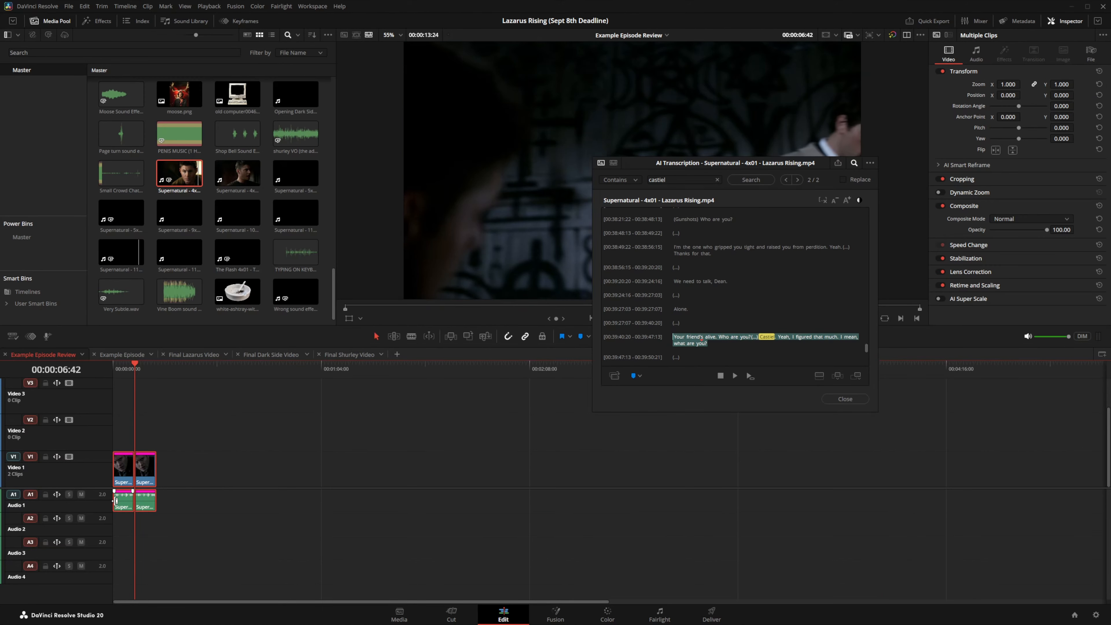
key(Delete)
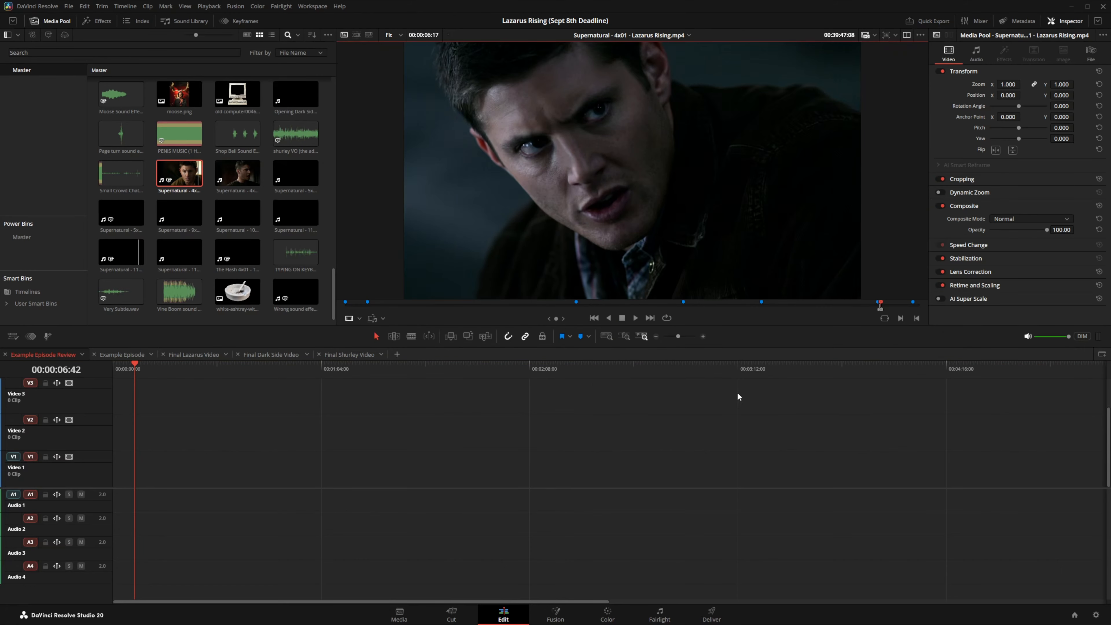
Step: Place DONE Lazarus Rising.wav at the start of Audio 1, then select the Example Episode Review timeline
click(845, 398)
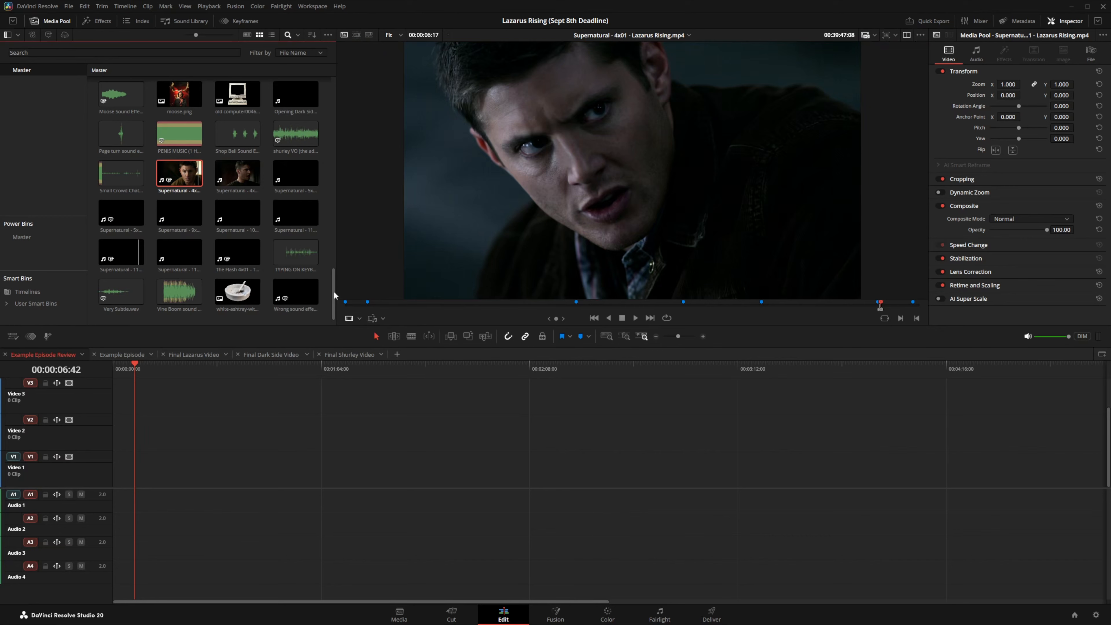
drag(335, 292, 322, 214)
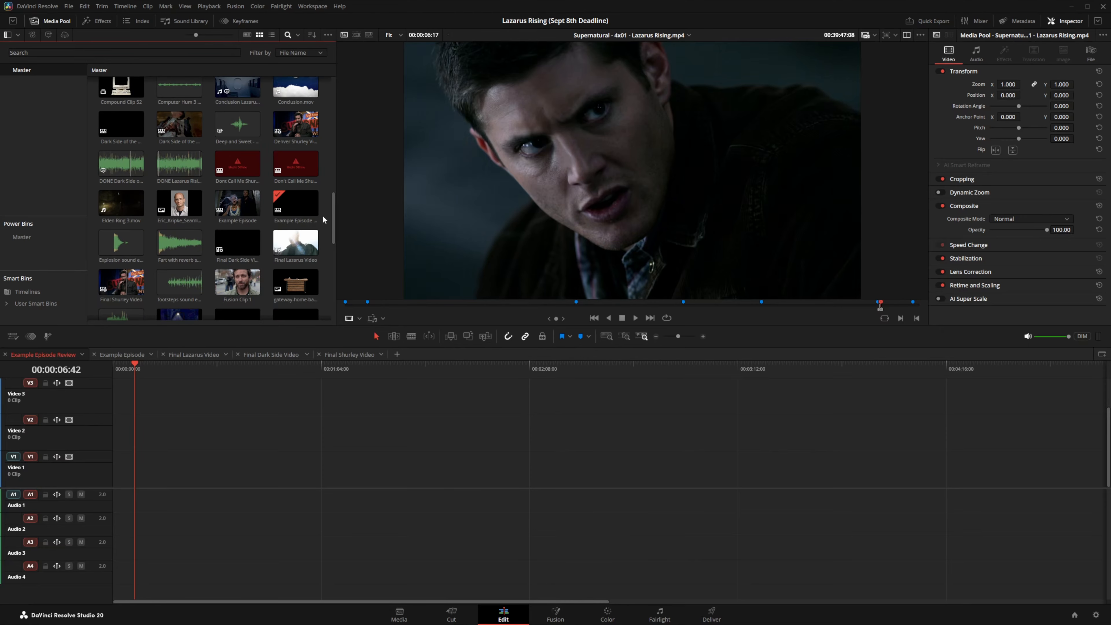
click(170, 166)
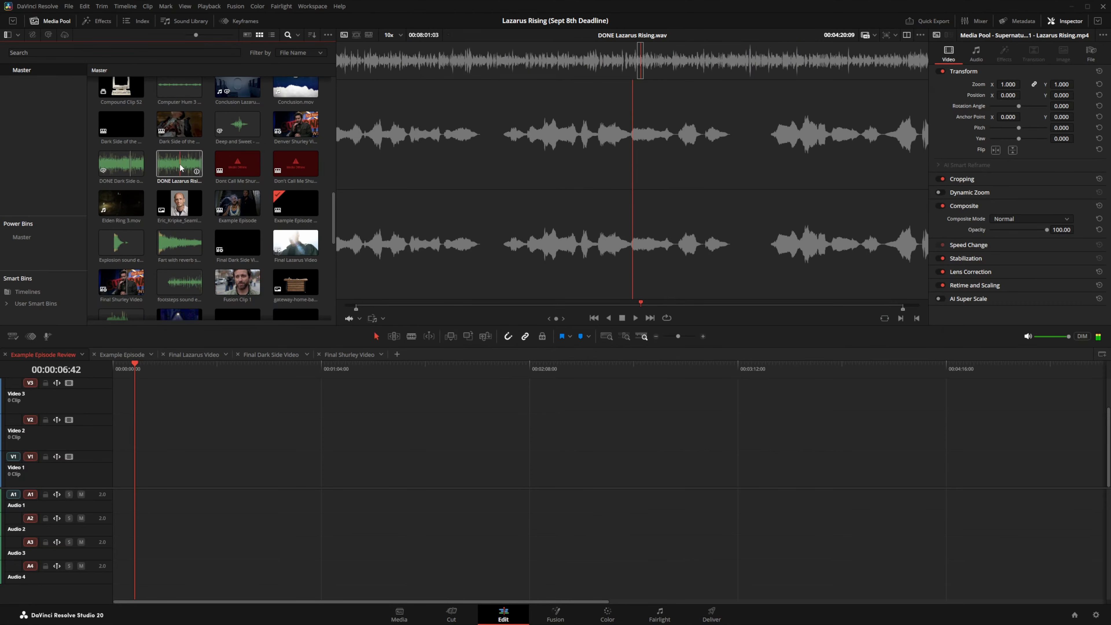
drag(180, 164, 115, 490)
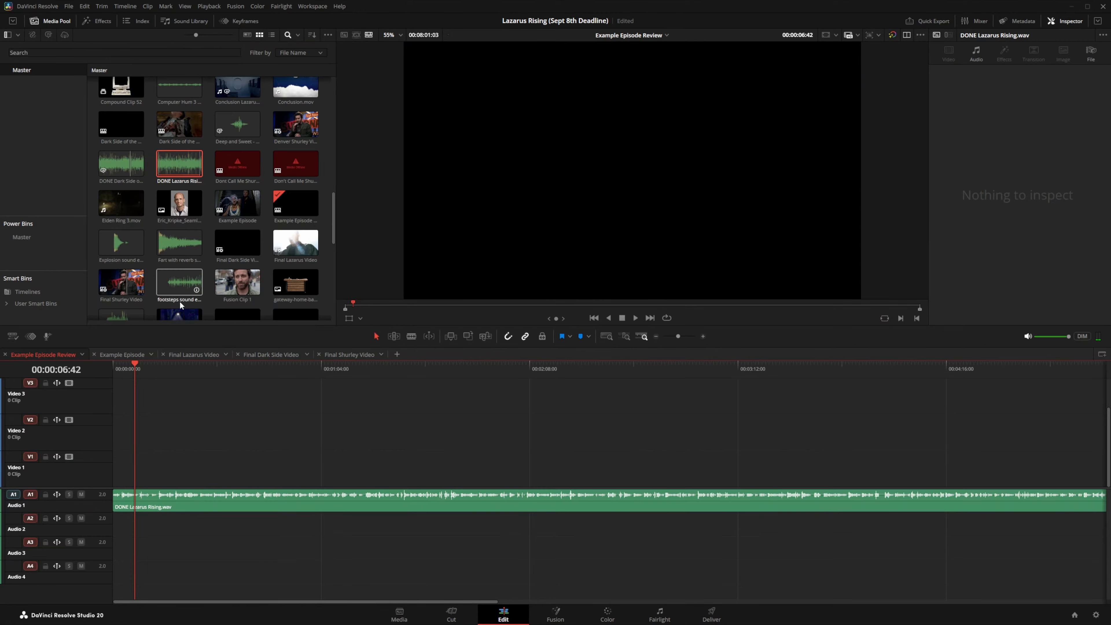
click(170, 176)
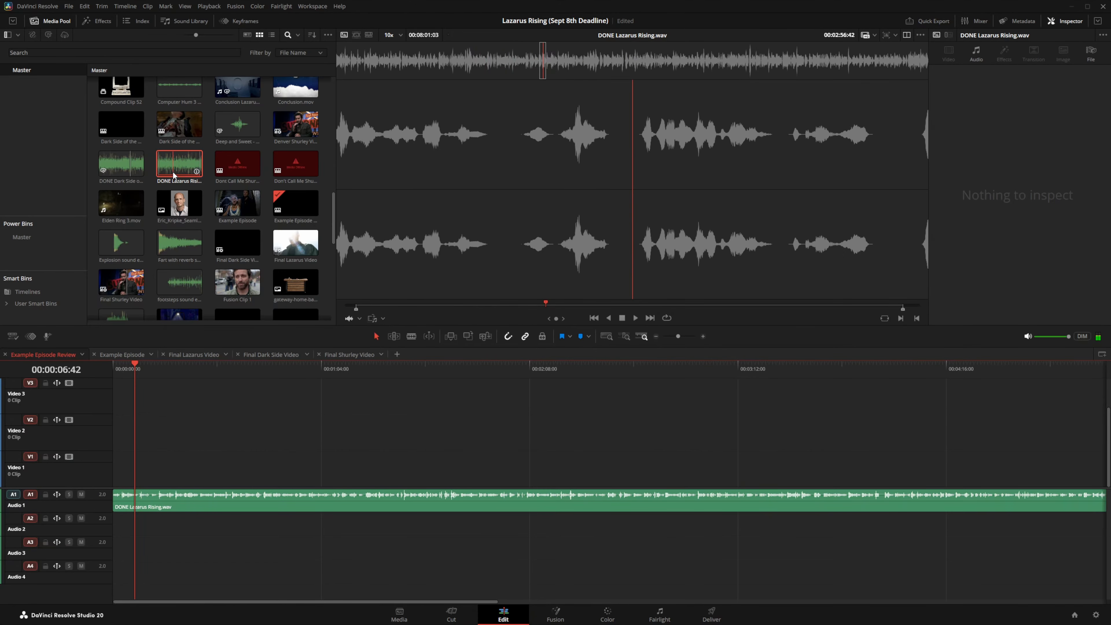
click(44, 291)
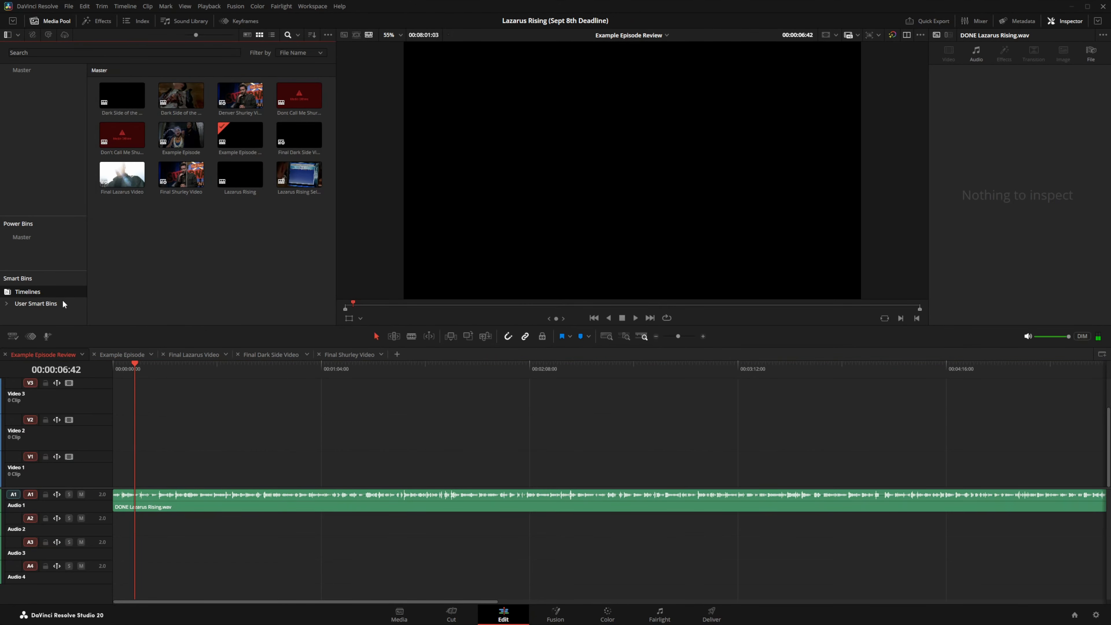
click(219, 134)
Step: Transcribe the Example Episode Review timeline's audio using AI Tools > Audio Transcription
right_click(235, 136)
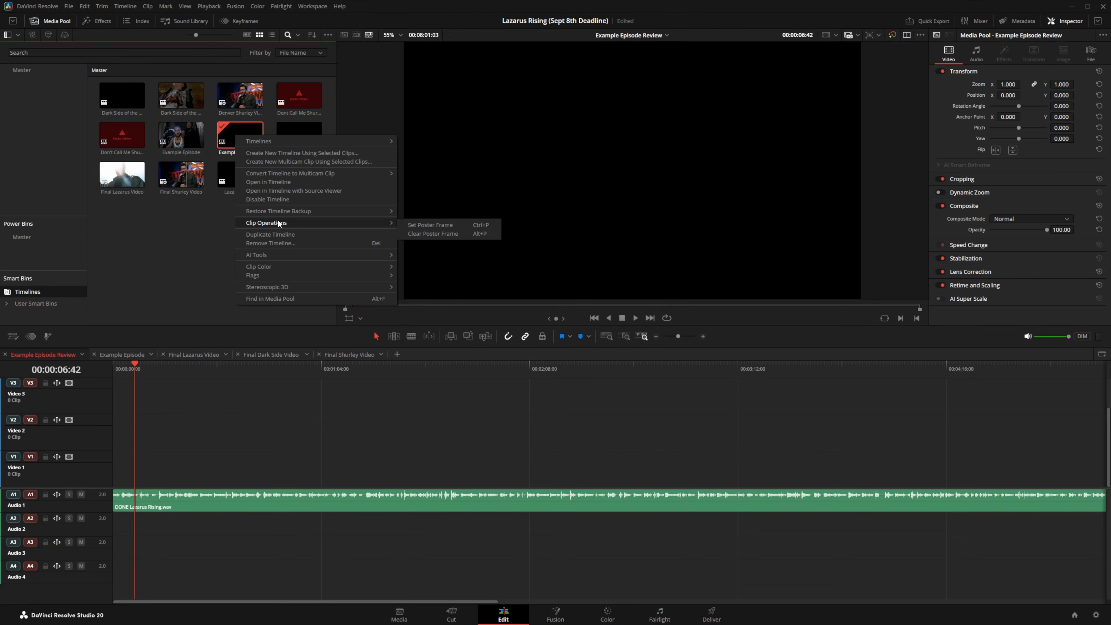
mouse_move(282, 254)
mouse_move(452, 257)
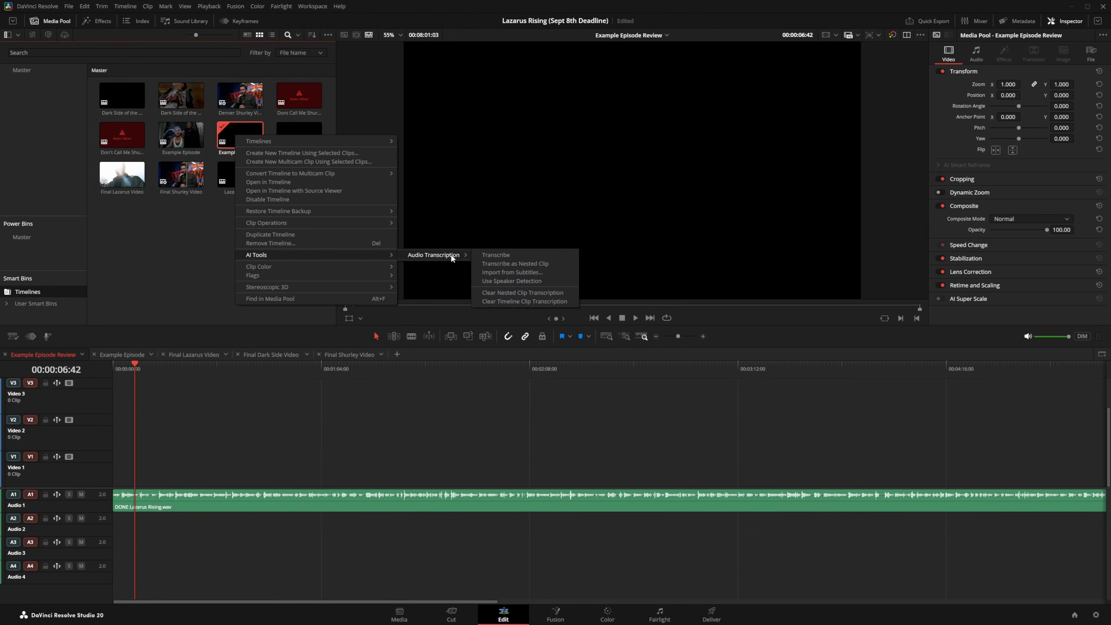
click(488, 256)
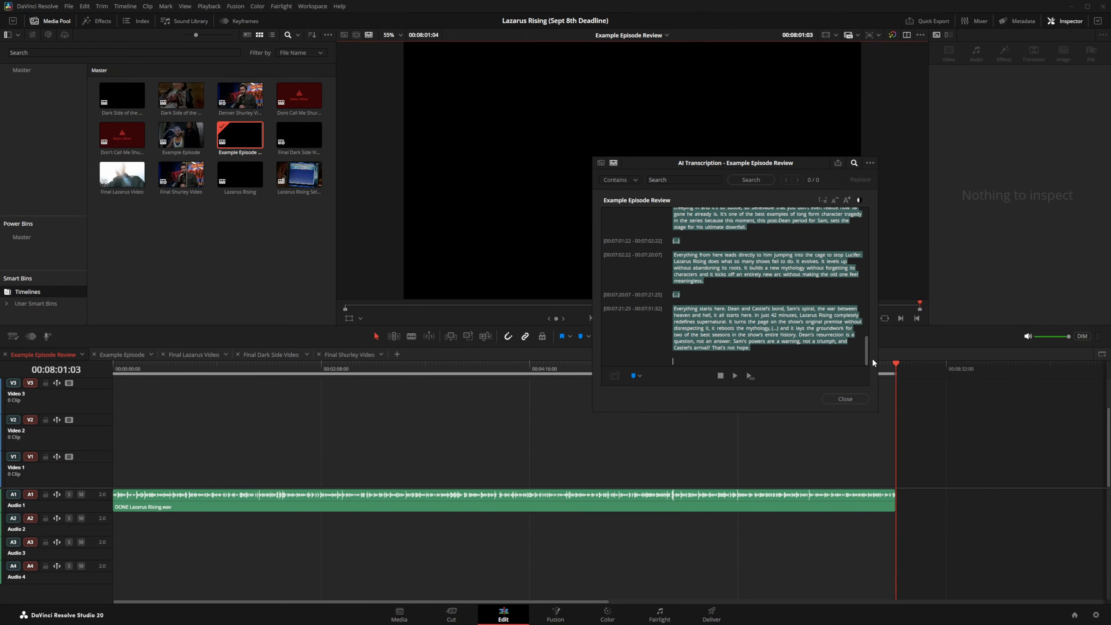
mouse_move(867, 356)
mouse_down()
mouse_move(876, 226)
mouse_move(866, 356)
mouse_up()
Step: Search the transcript for 'insert', which finds nothing, then for 'line', which finds 2 matches
click(678, 184)
text(insert)
key(Return)
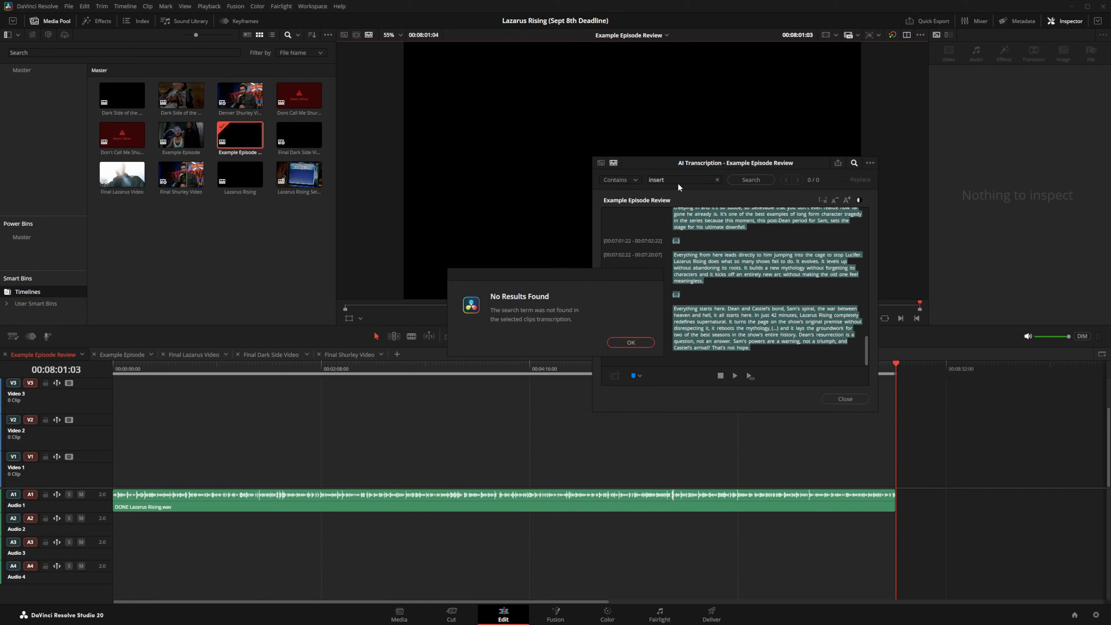
click(630, 343)
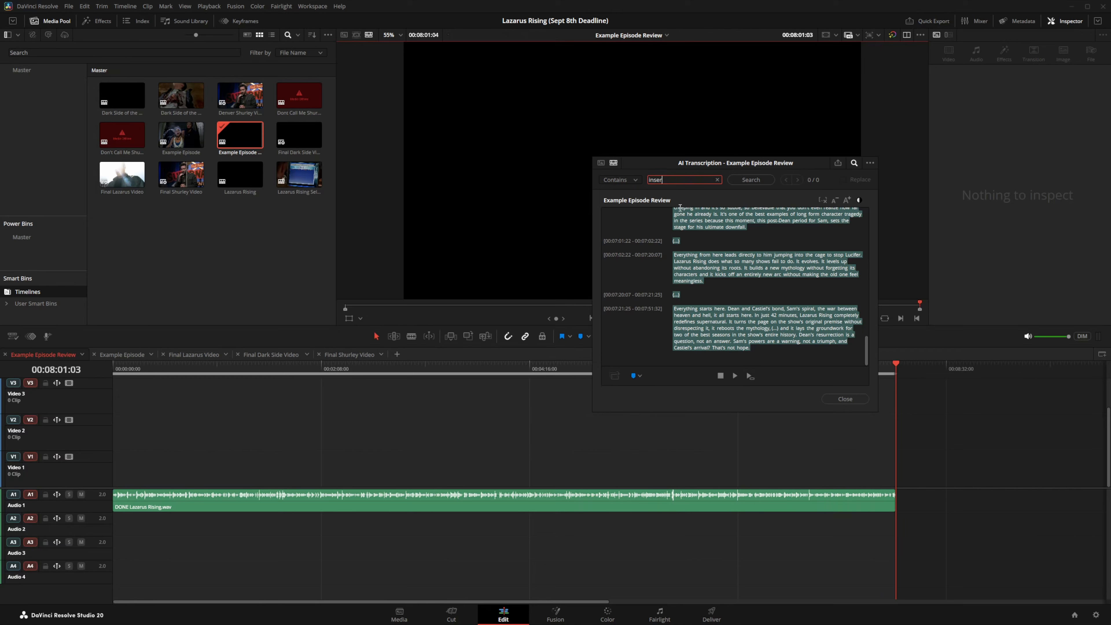
key(BackSpace)
key(BackSpace)
key(BackSpace)
key(BackSpace)
key(BackSpace)
text(line)
key(Return)
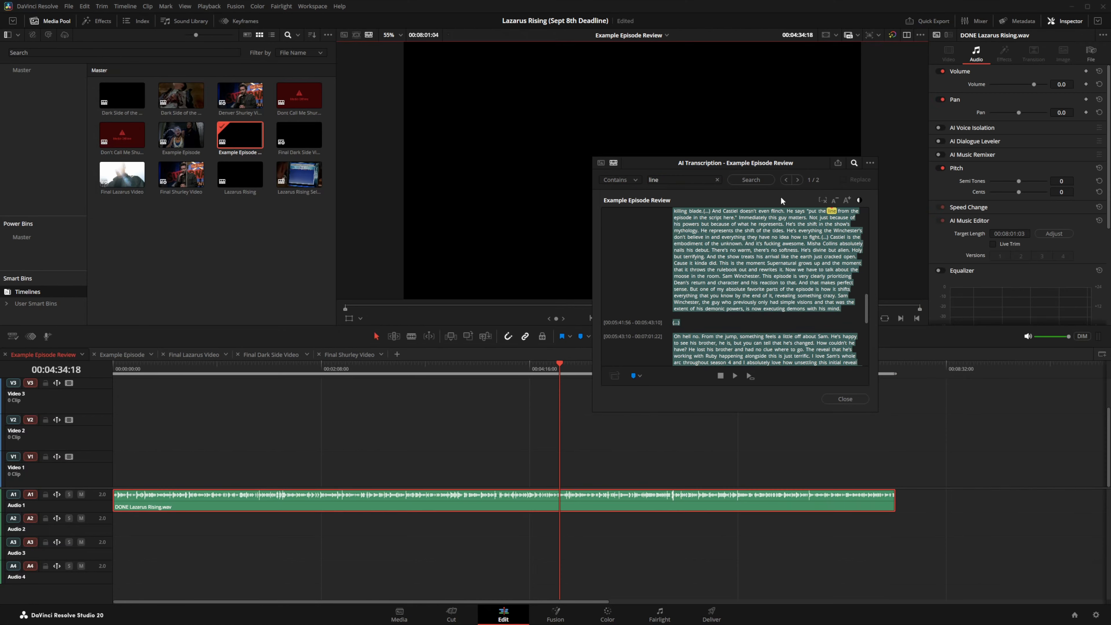
Step: Select the 'put the line' quote at 00:04:36:05 and add a marker there
click(812, 212)
drag(812, 212, 735, 218)
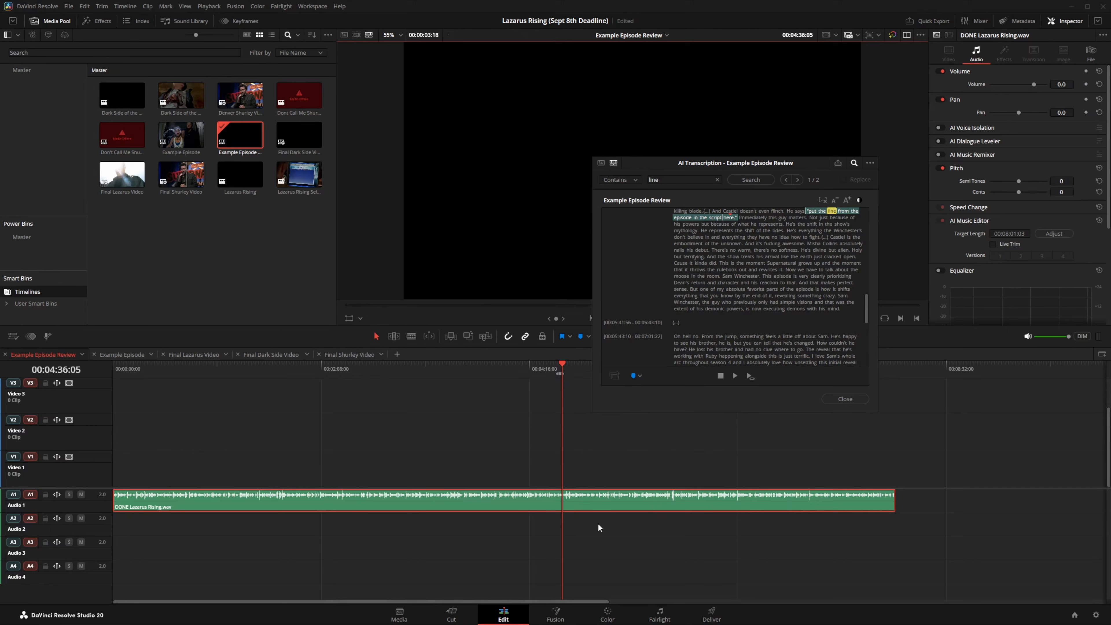
key(m)
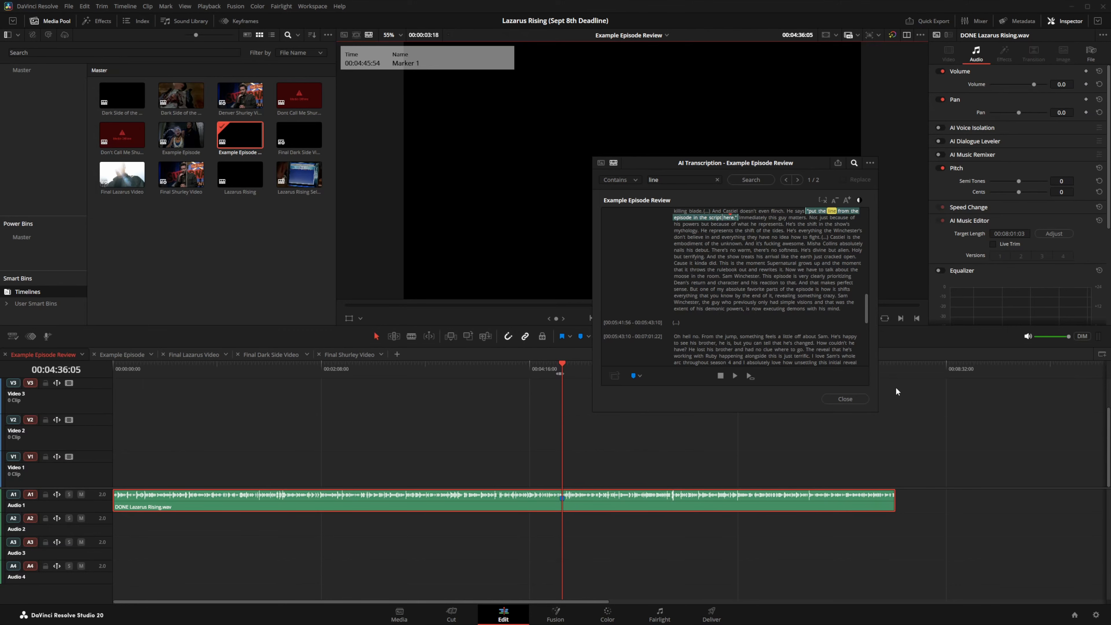
Step: Add a timeline marker at 00:08:25:52, then close the transcript and open Example Episode
click(935, 368)
click(972, 421)
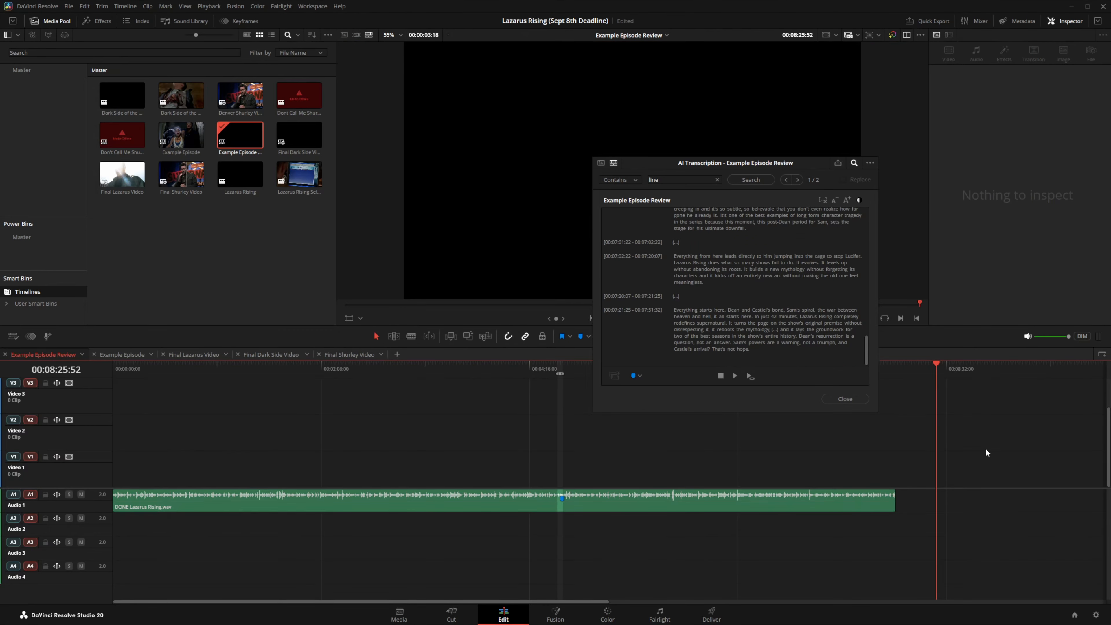
key(m)
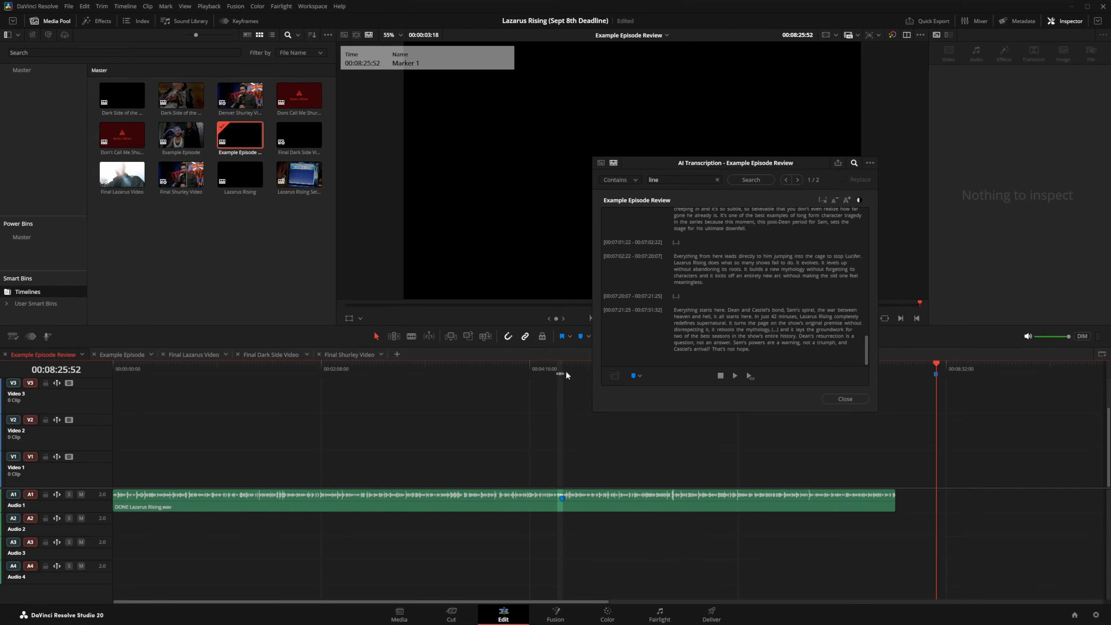
click(561, 366)
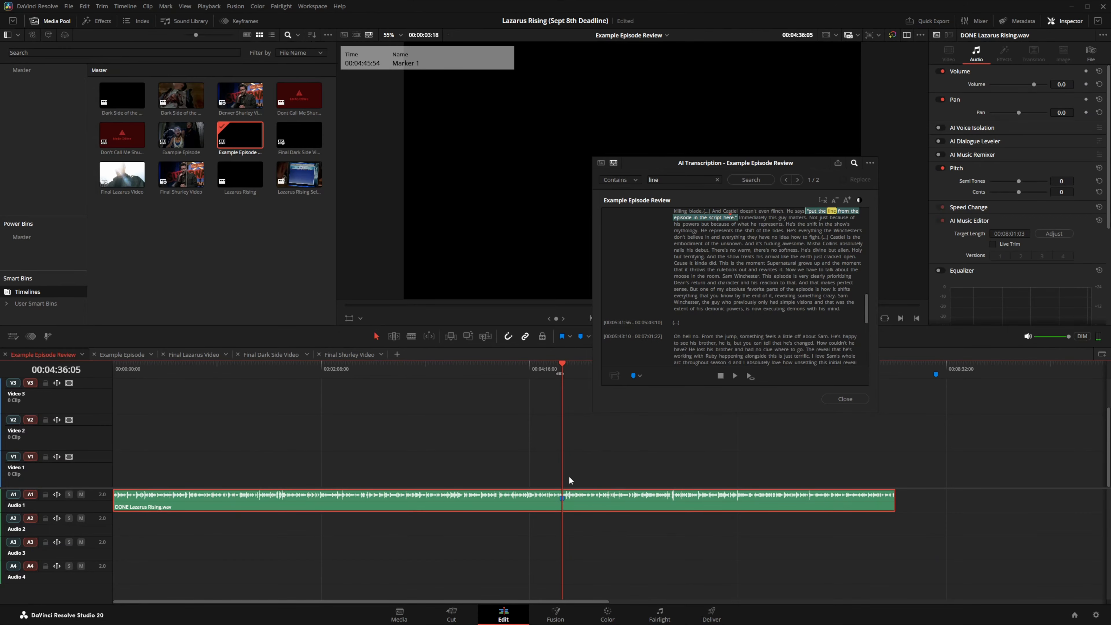
click(935, 375)
click(658, 507)
click(844, 398)
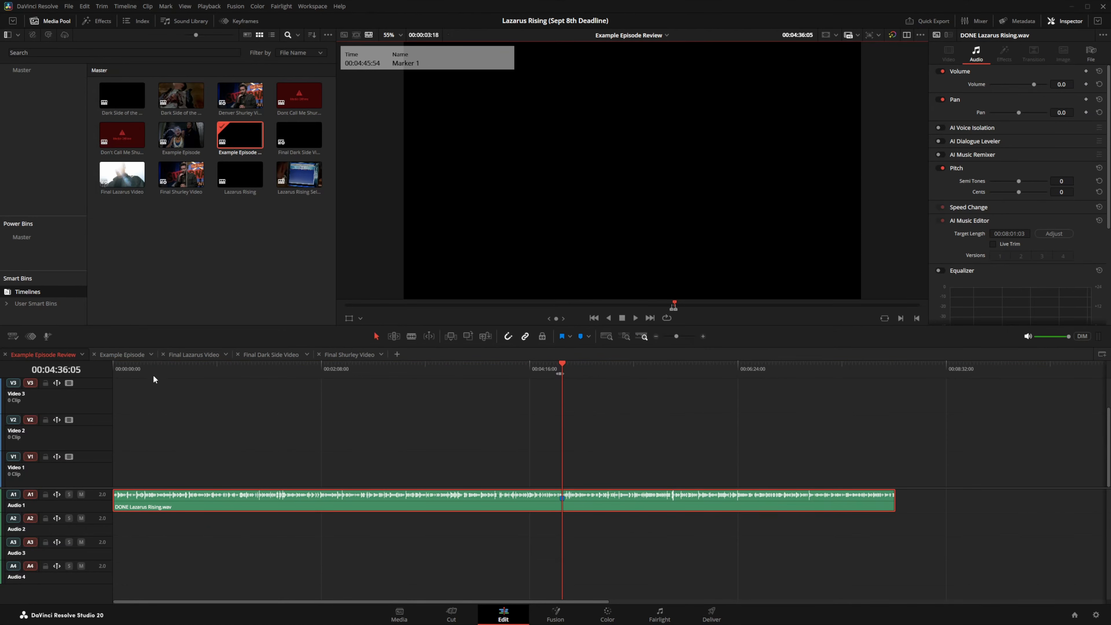
click(121, 356)
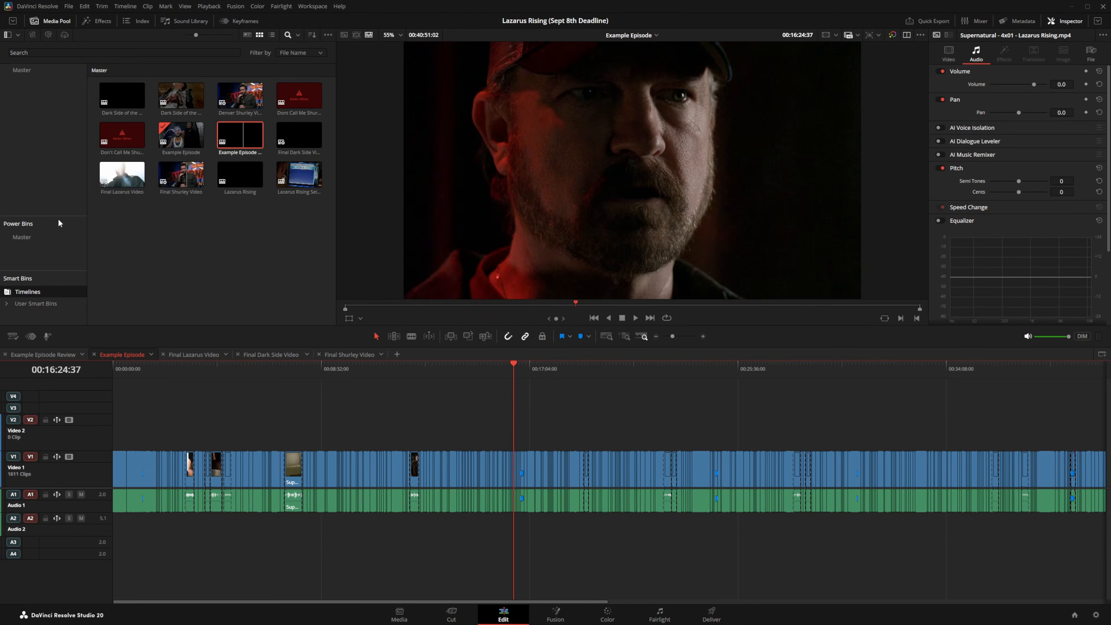
Step: Insert the Supernatural clip's 'raised you from perdition' transcript line into Example Episode Review at 00:04:36
right_click(181, 202)
mouse_move(263, 278)
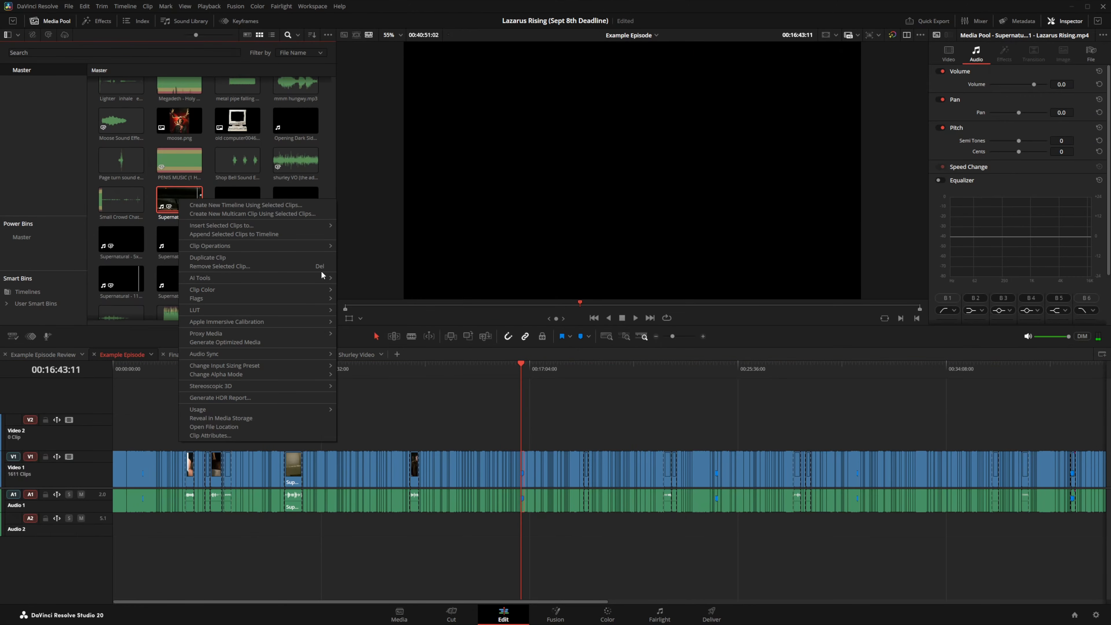
mouse_move(357, 279)
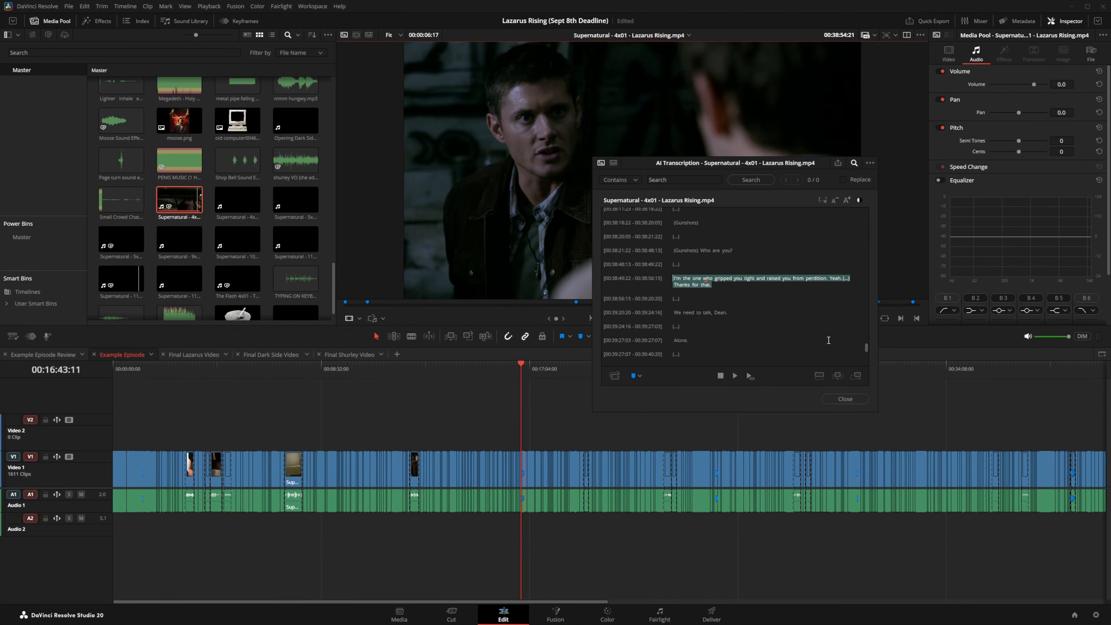
click(43, 354)
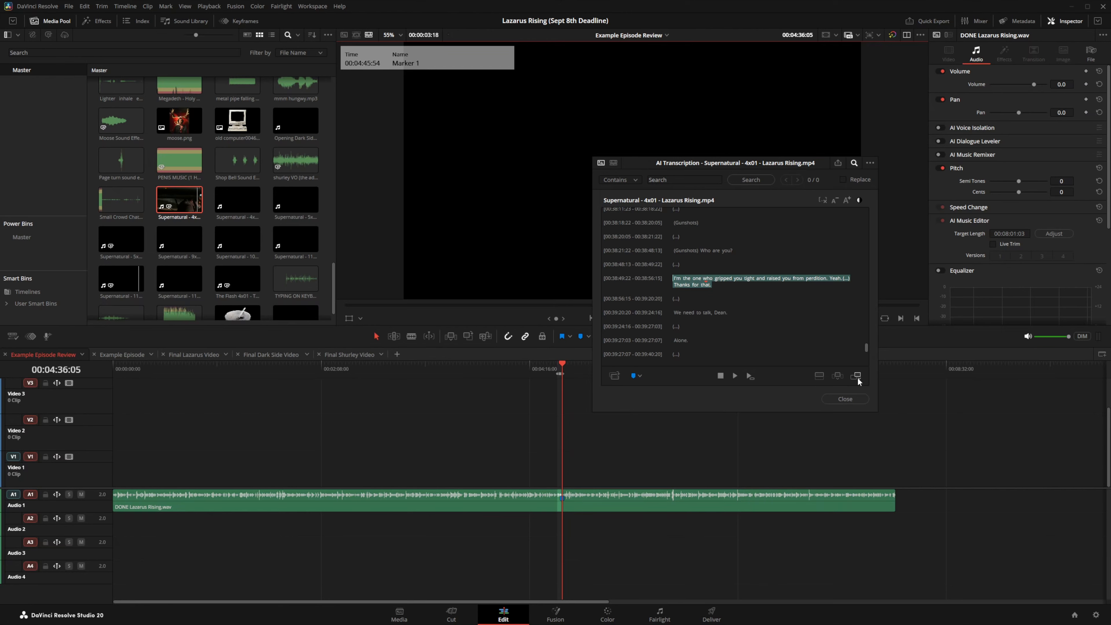
click(840, 375)
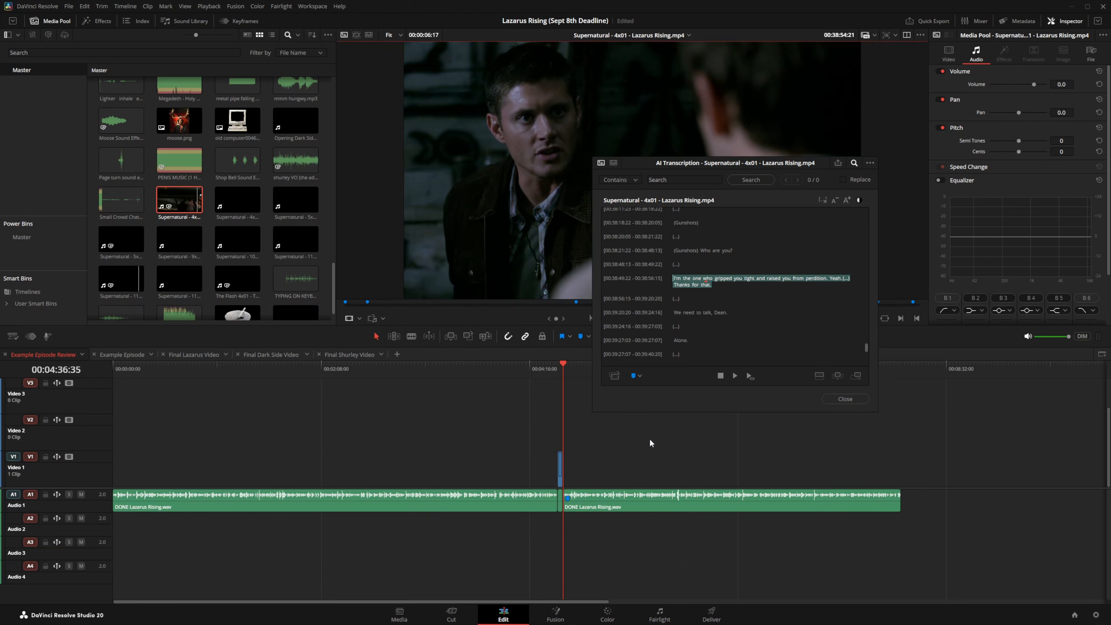
Step: Close the episode transcript and undo repeatedly until the inserted clip and in/out changes are gone
click(845, 398)
click(85, 6)
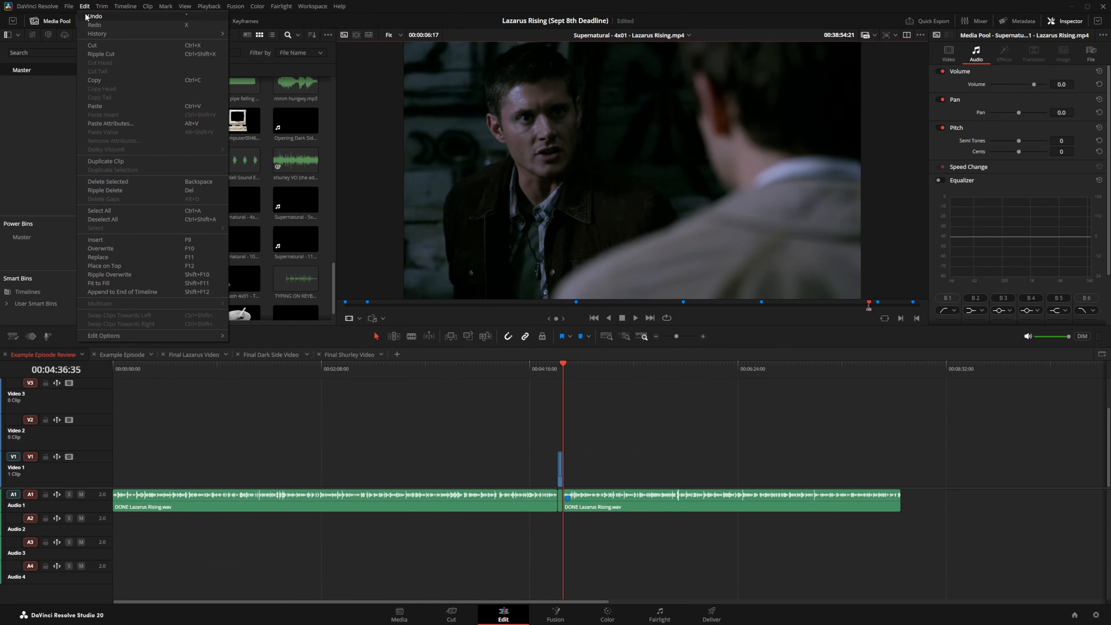
click(92, 16)
click(85, 6)
click(92, 16)
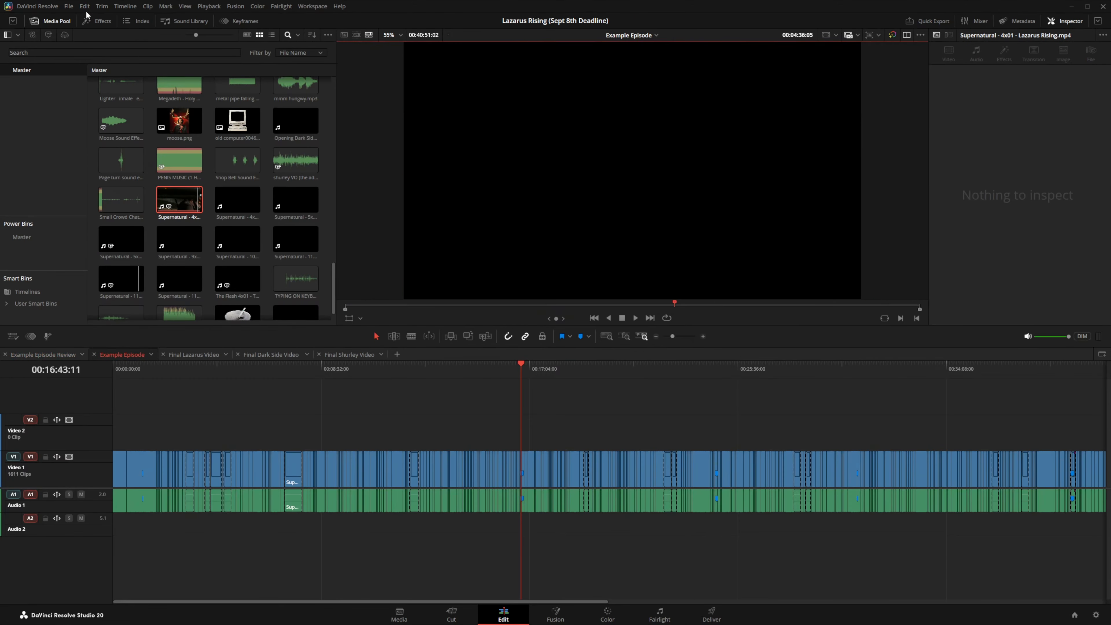
click(84, 6)
click(92, 16)
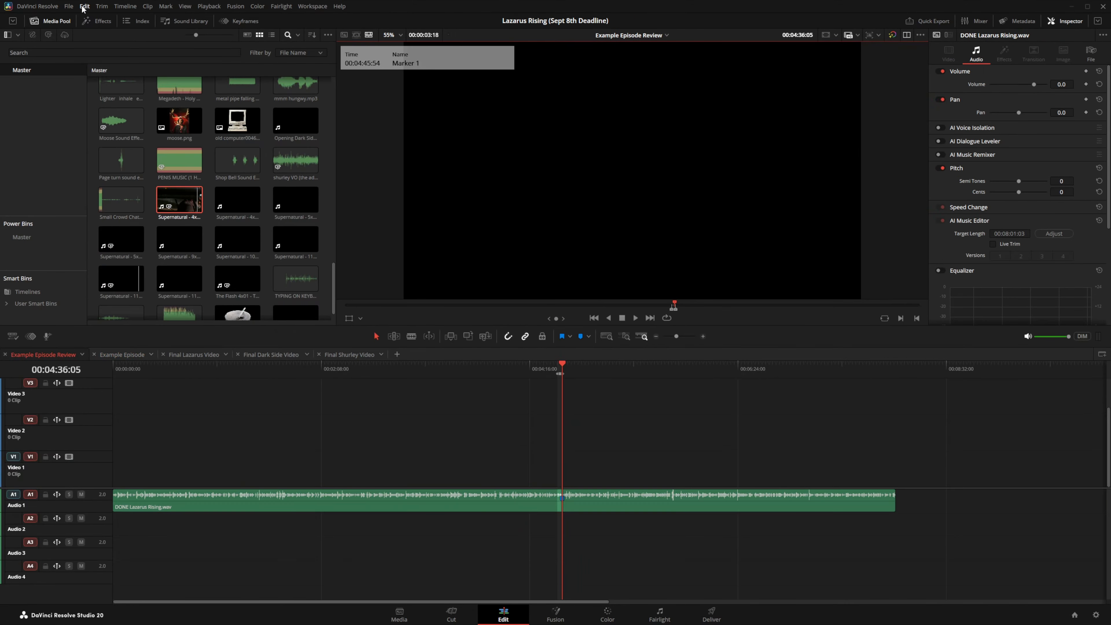
click(84, 7)
click(84, 18)
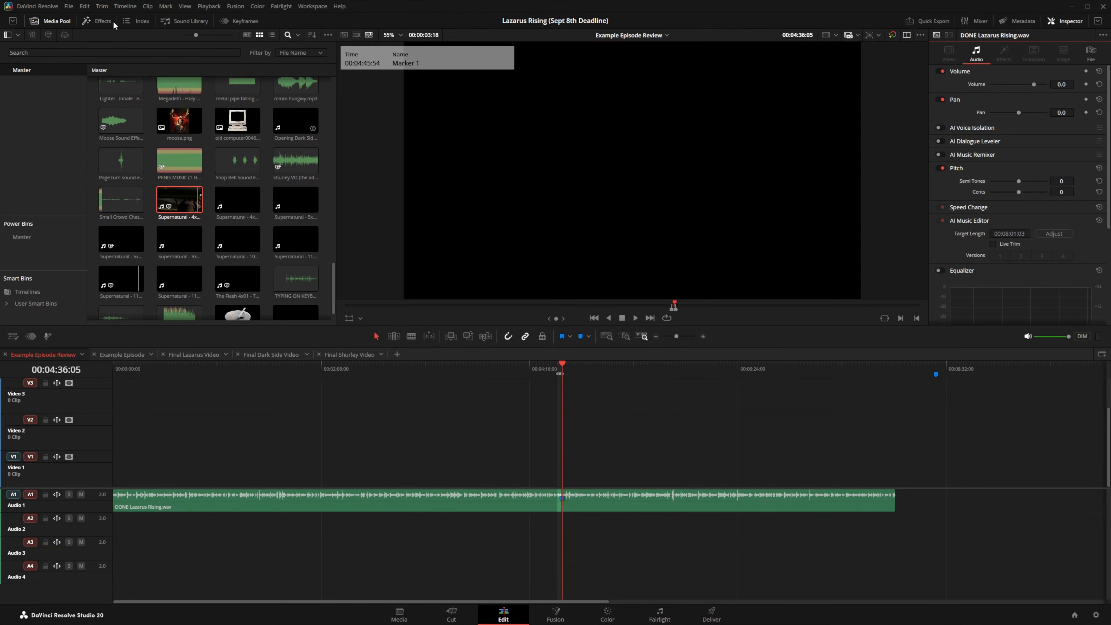
Step: Return the playhead to the timeline start and list the project's timelines in the media pool
drag(117, 373, 89, 372)
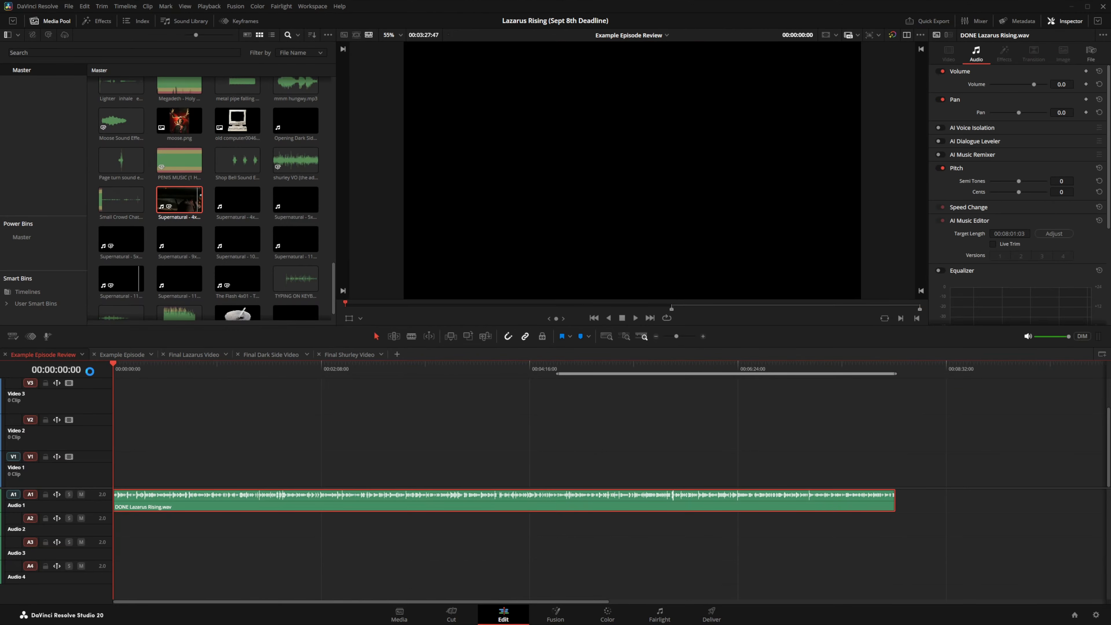
key(i)
click(29, 295)
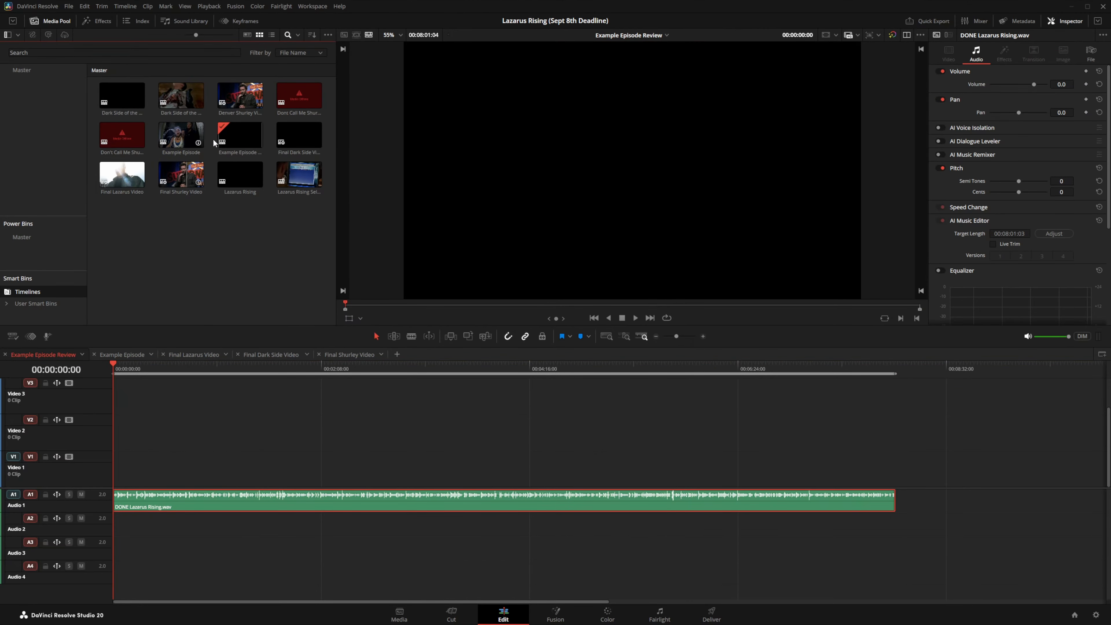
Step: Open the AI audio transcription of the Example Episode Review timeline
right_click(228, 136)
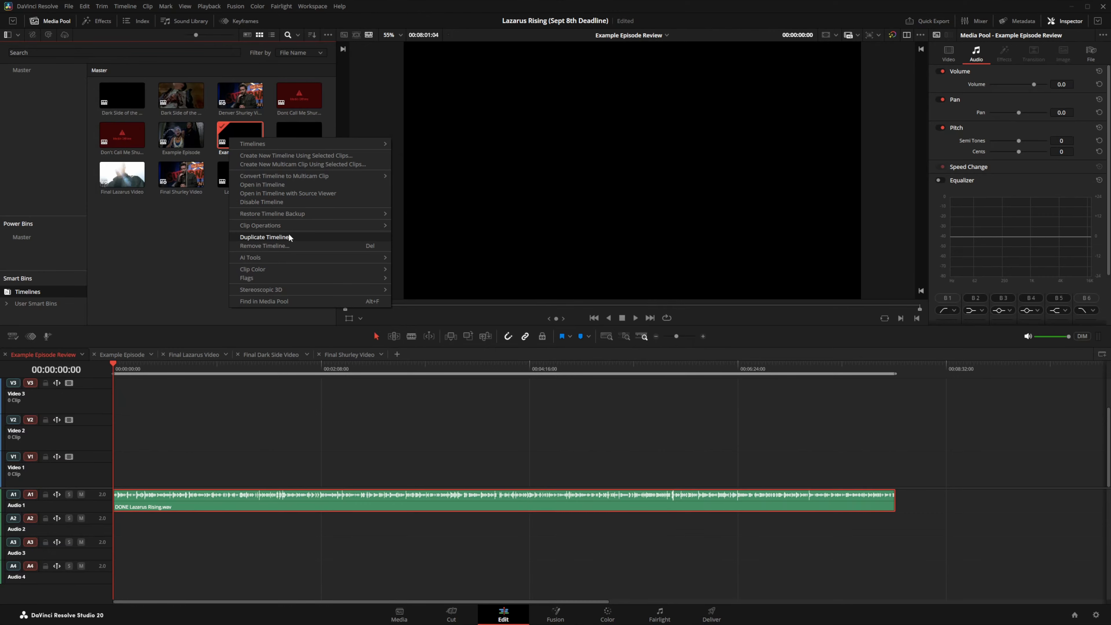
mouse_move(313, 257)
mouse_move(447, 257)
click(490, 258)
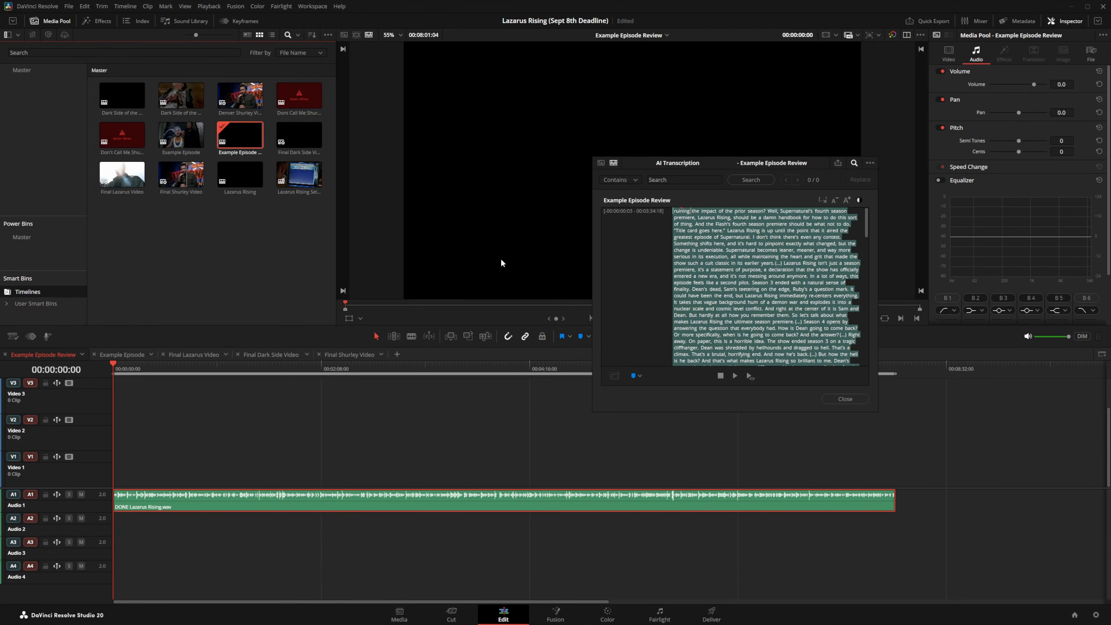
Step: Jump to 00:00:39:35 in the transcript, skim it, then bring up the script PDF in the browser
click(739, 268)
scroll(739, 268, down, 15)
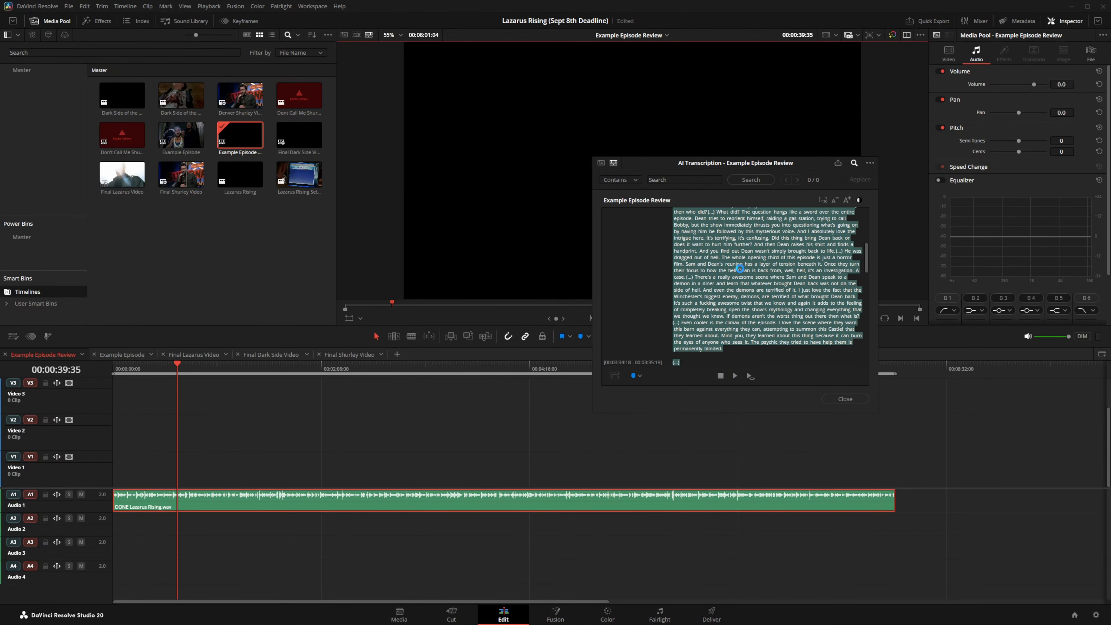
scroll(741, 268, up, 2)
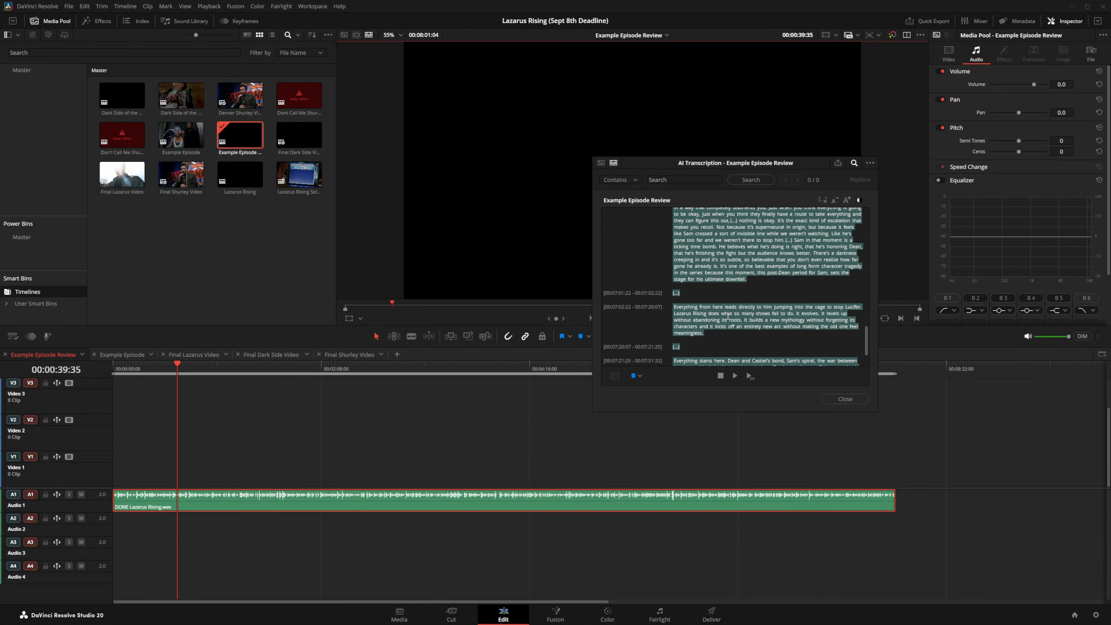
key(super)
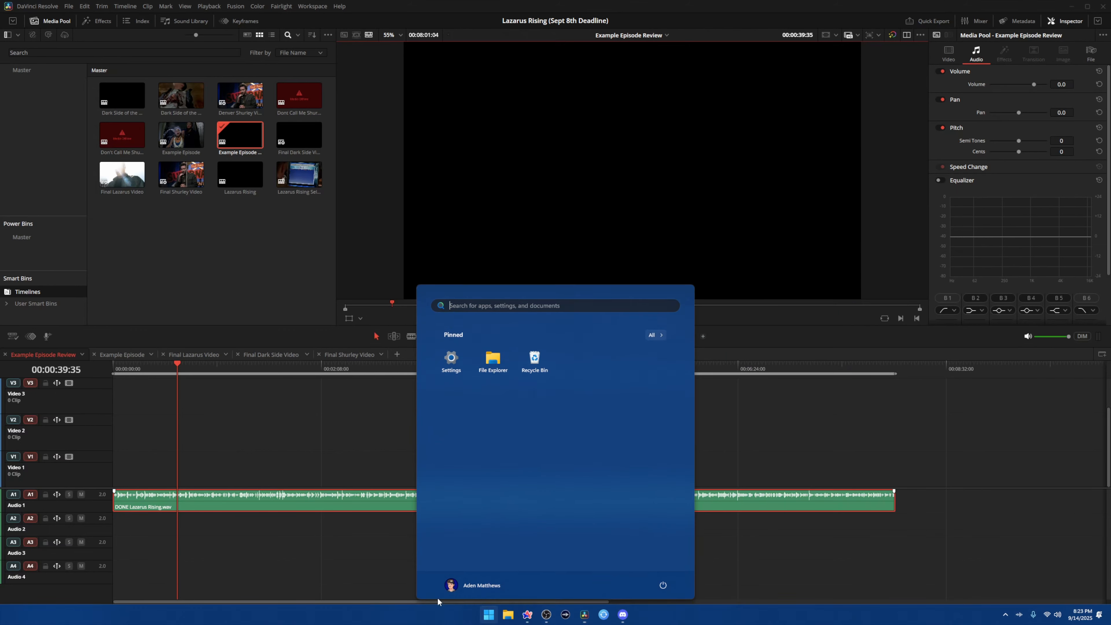
click(526, 614)
Step: Read through the Lazarus Rising script PDF's opening pages, then return to Resolve's Example Episode Review transcription
scroll(275, 342, up, 3)
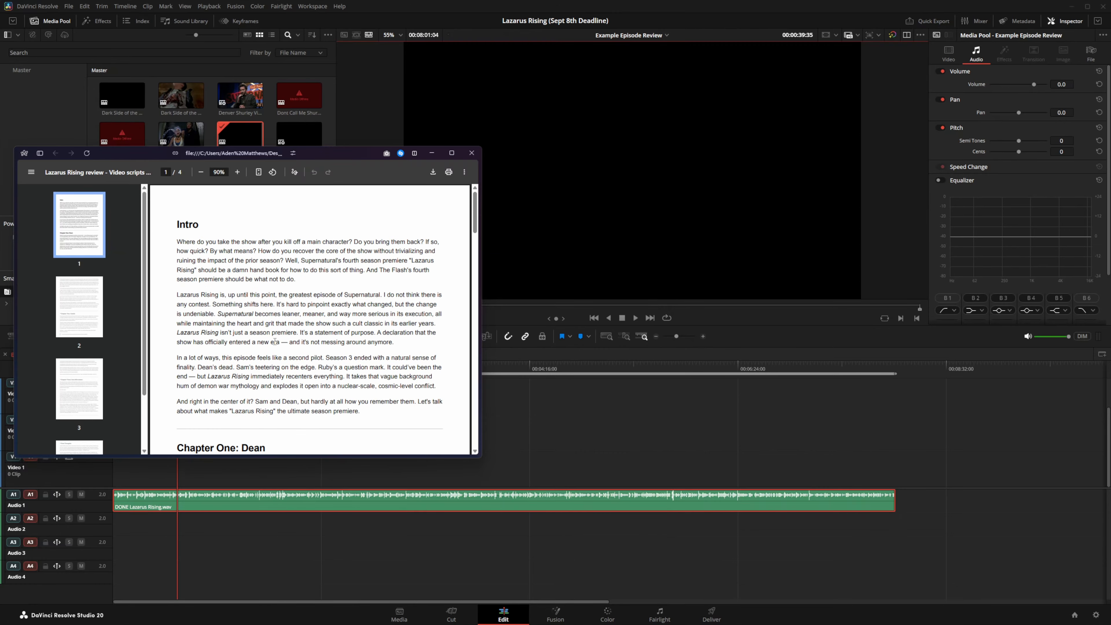
scroll(275, 342, down, 10)
scroll(275, 342, up, 4)
scroll(275, 342, up, 1)
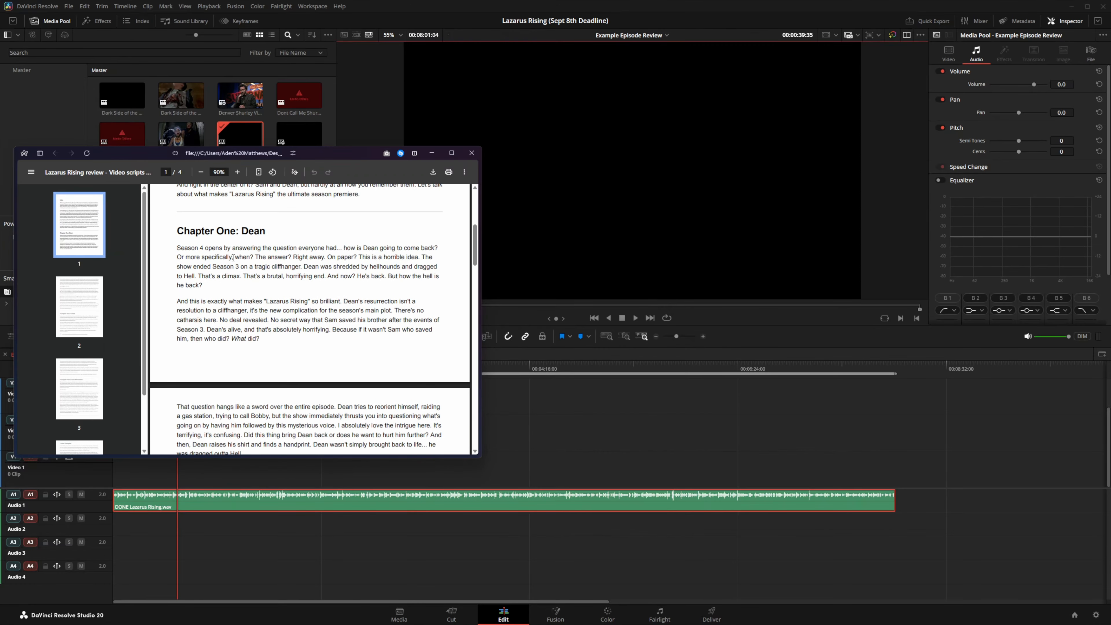
scroll(233, 257, down, 10)
scroll(346, 243, up, 7)
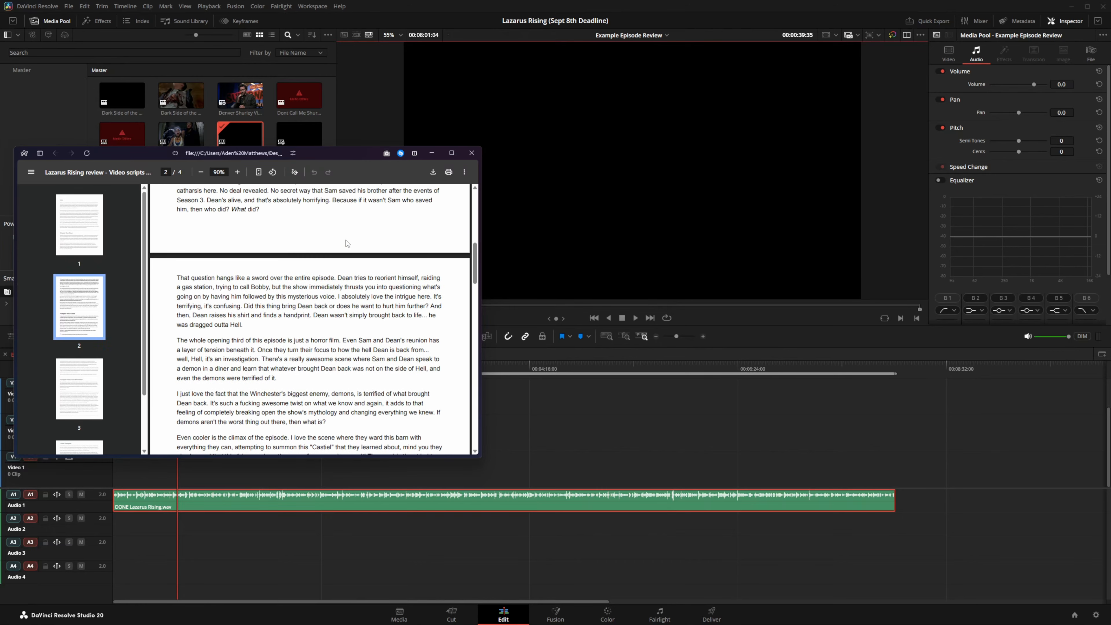
scroll(346, 244, up, 6)
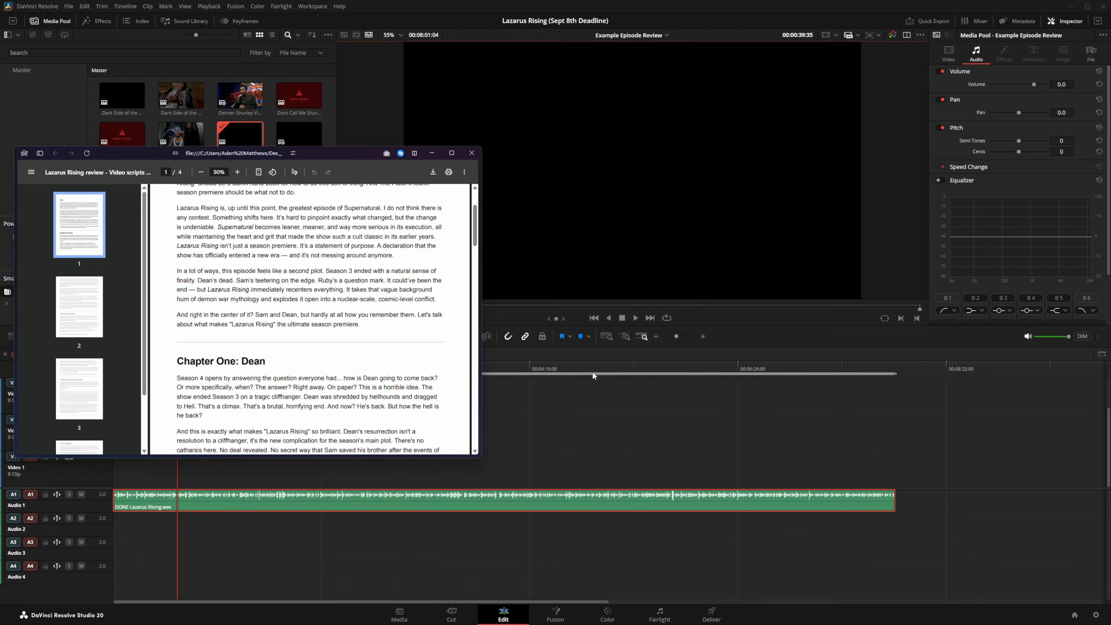
click(574, 373)
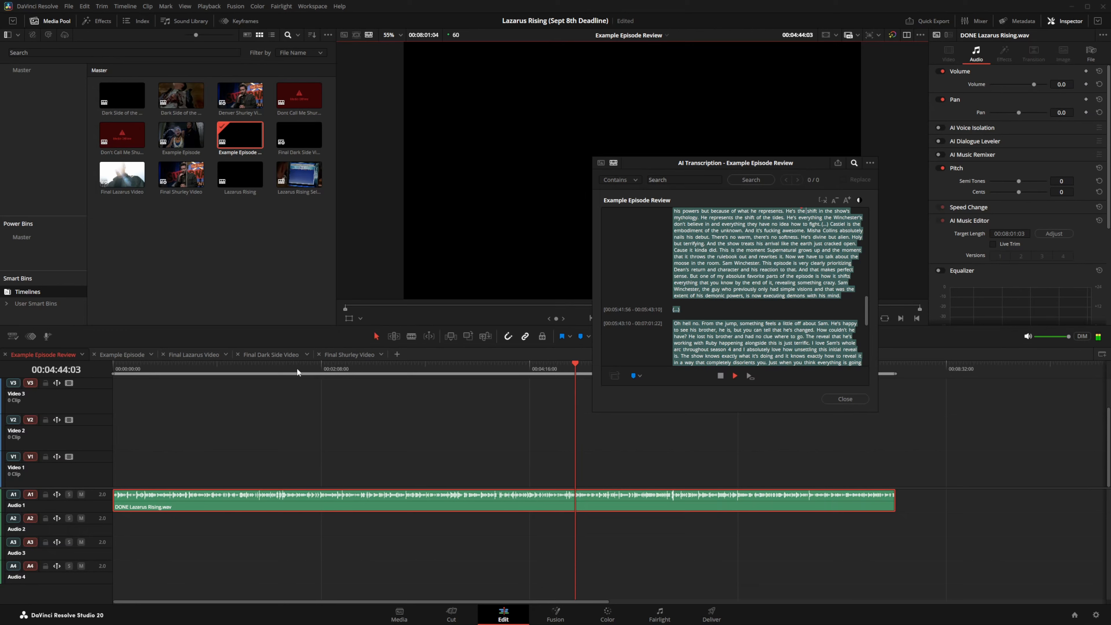
Step: Scrub the review audio, stop at 00:00:34:19, and check the script PDF before returning
click(386, 368)
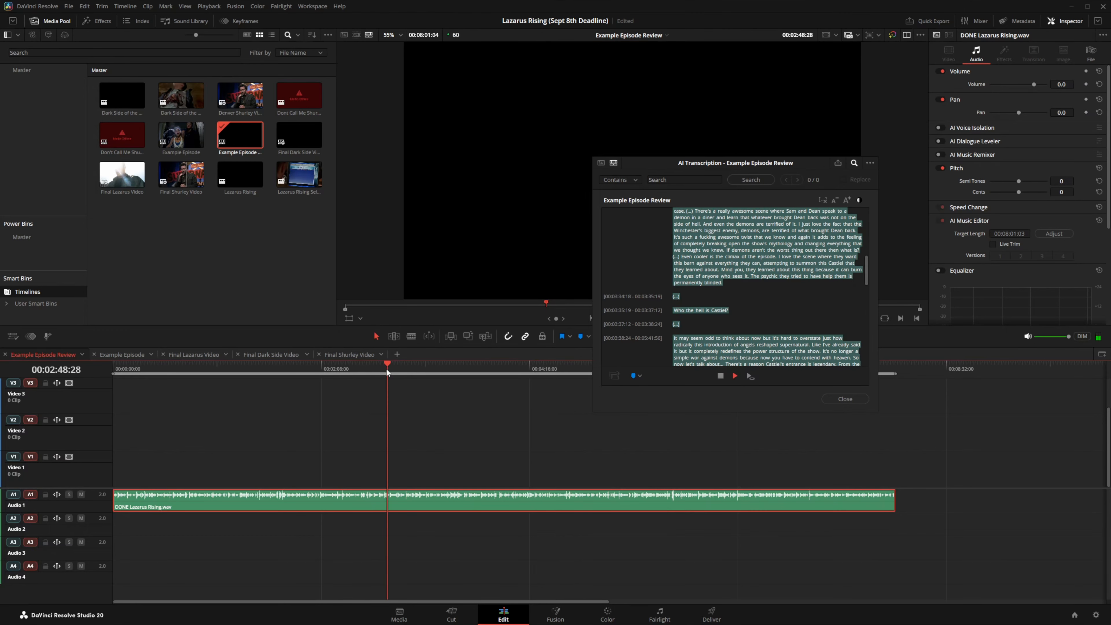
click(166, 373)
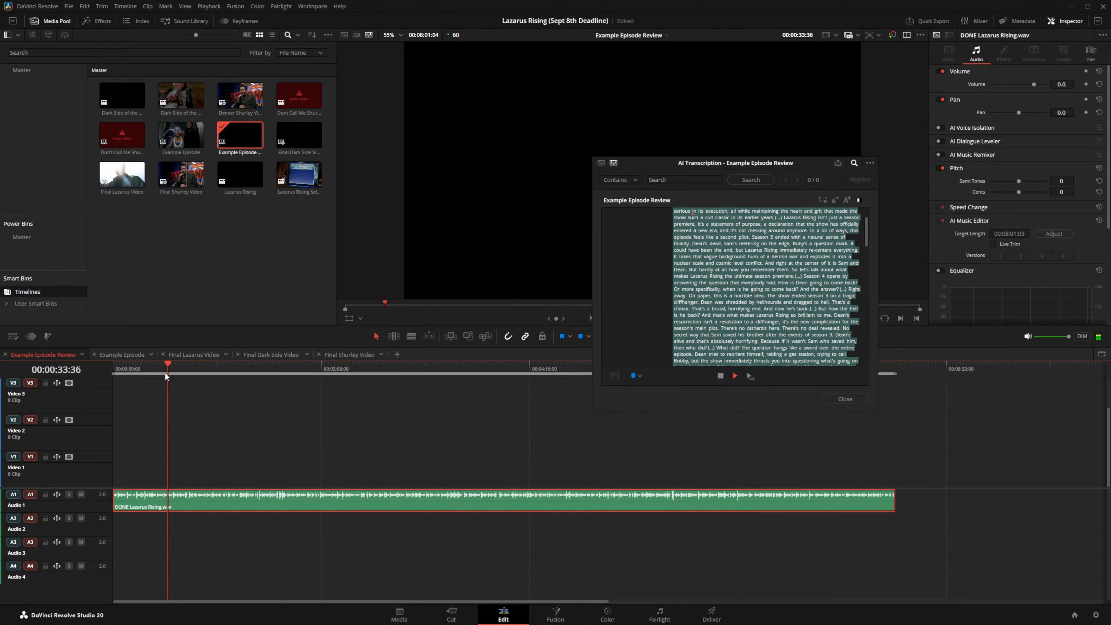
key(space)
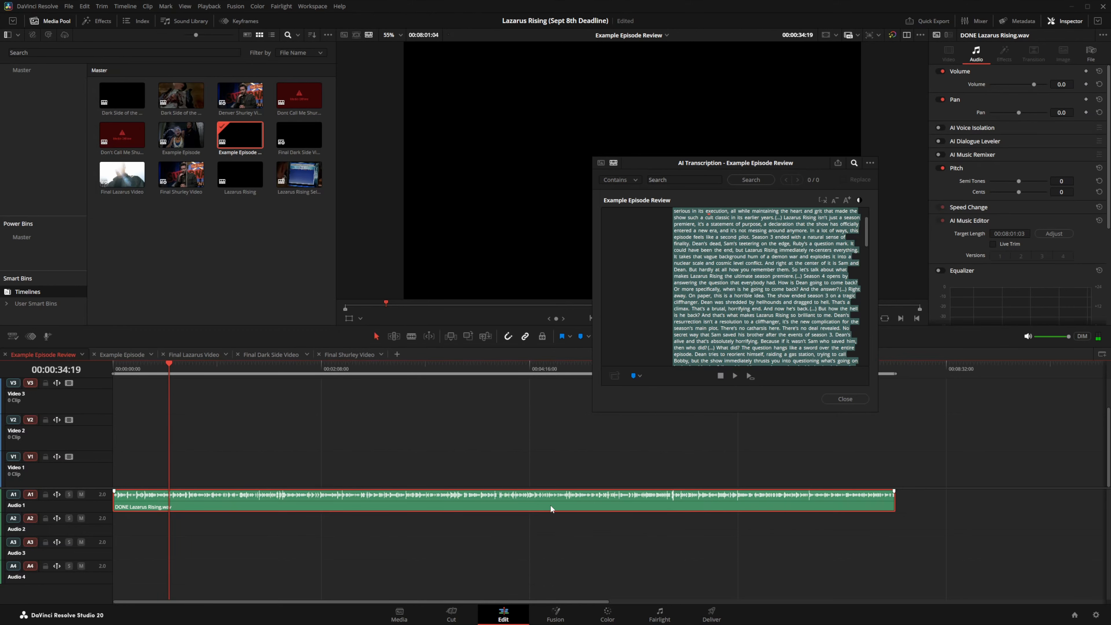
key(super)
click(528, 615)
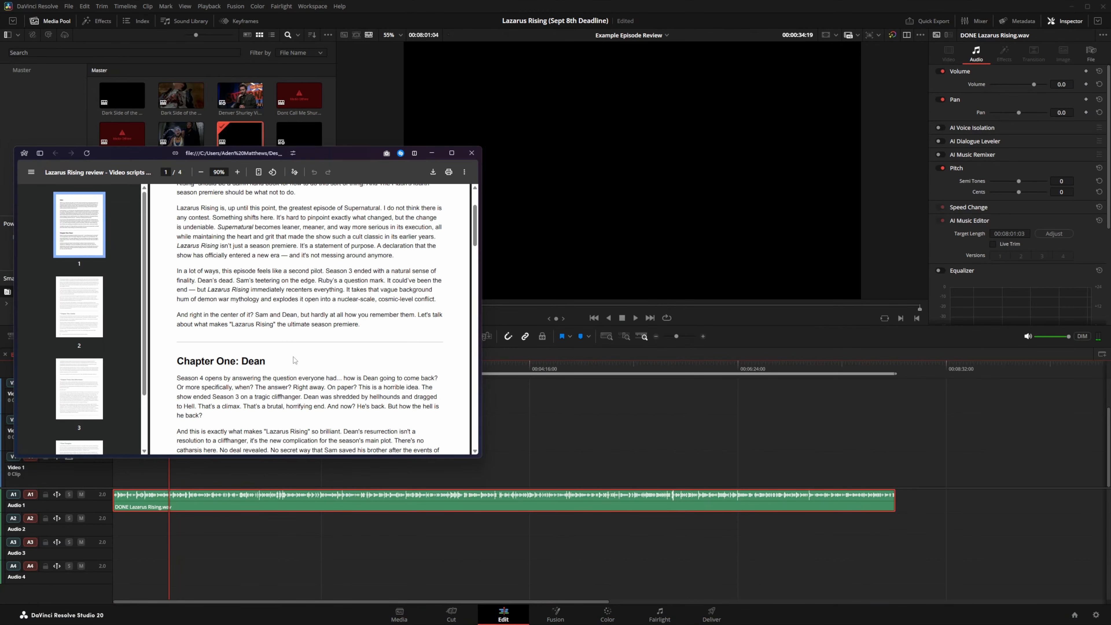
scroll(294, 360, down, 1)
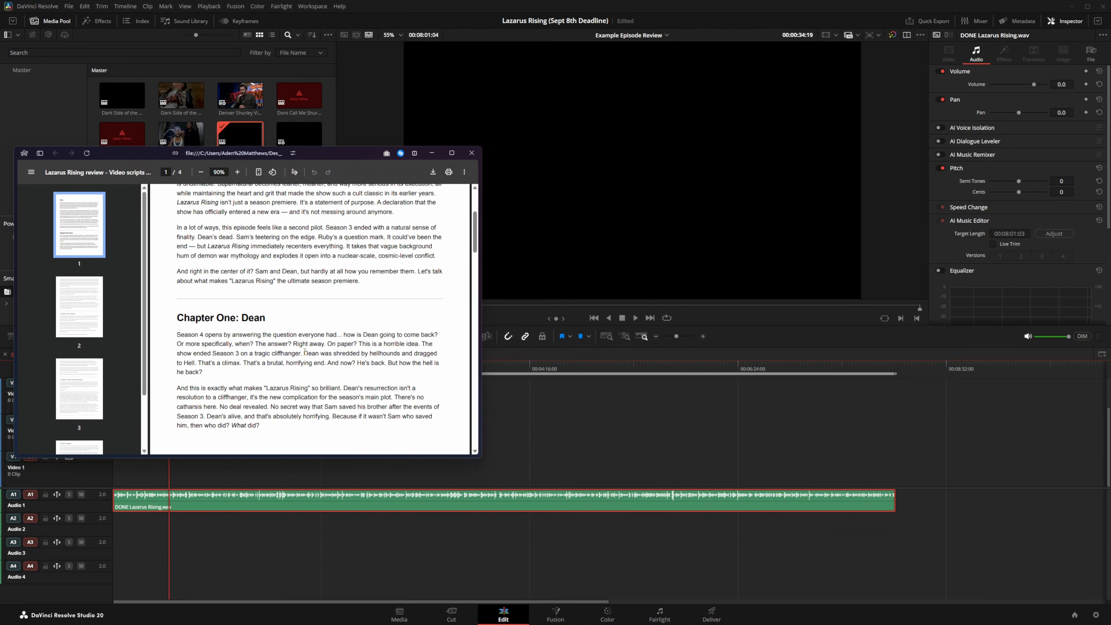
click(547, 443)
Step: Search the transcript for 'season 4 opens' and add a marker where Chapter One begins
click(694, 176)
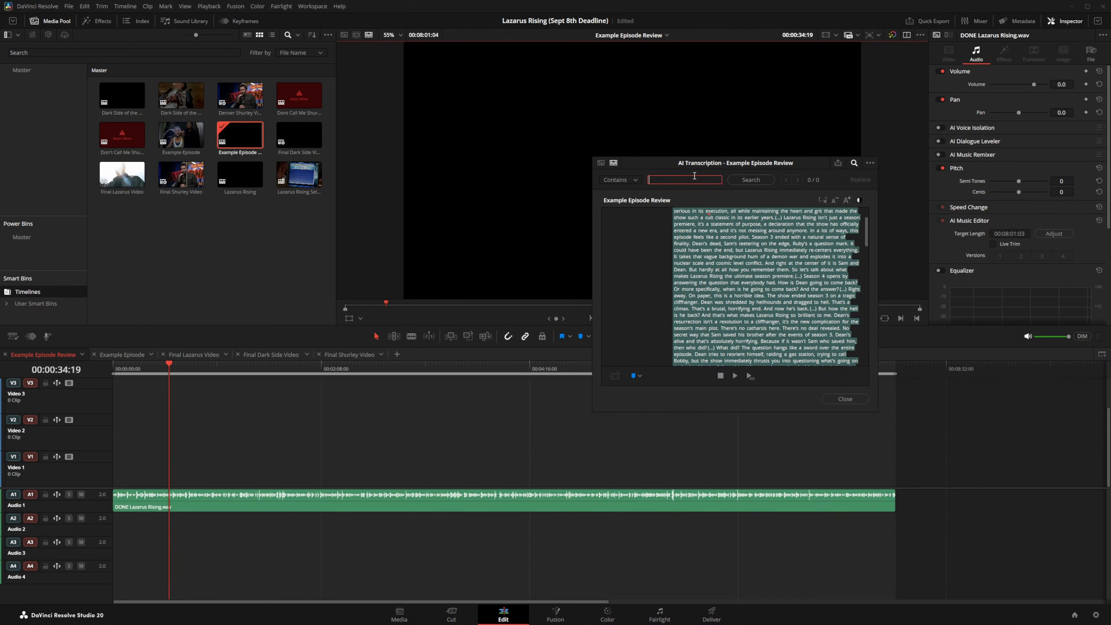
text(season 4 opens)
key(Return)
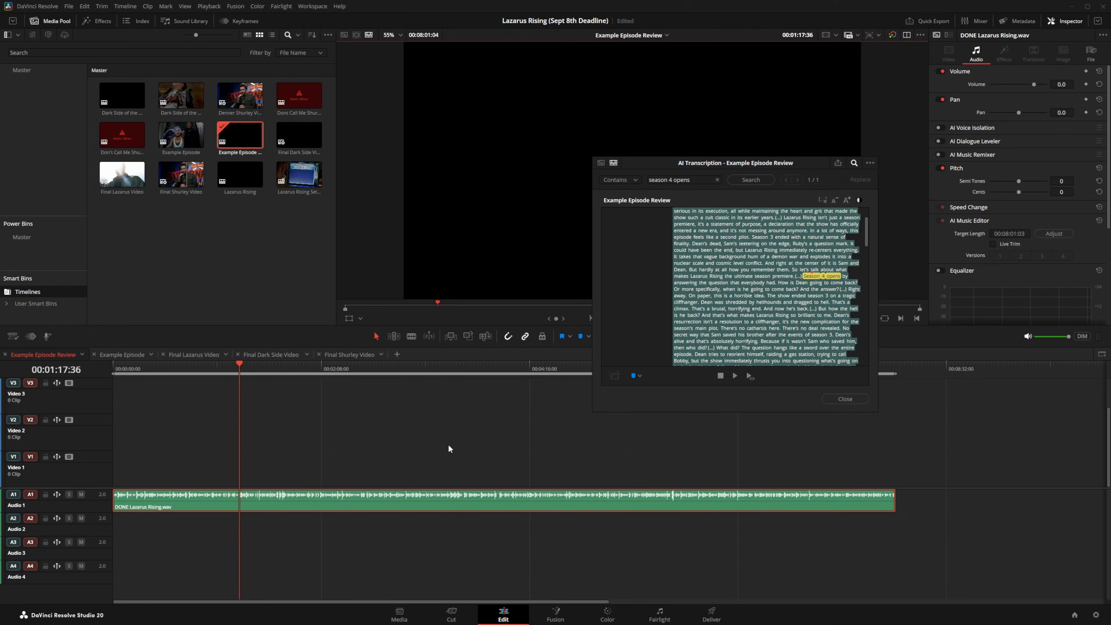
key(m)
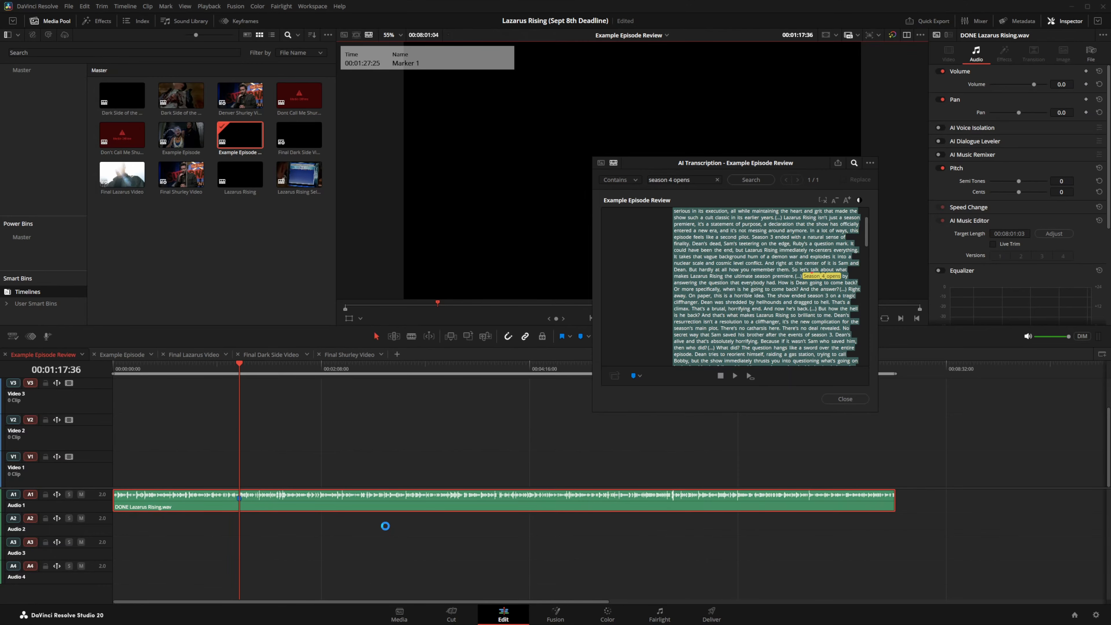
Step: Check the script, then search 'odd' and mark the start of the Castiel chapter line
key(super)
click(530, 617)
scroll(335, 405, down, 10)
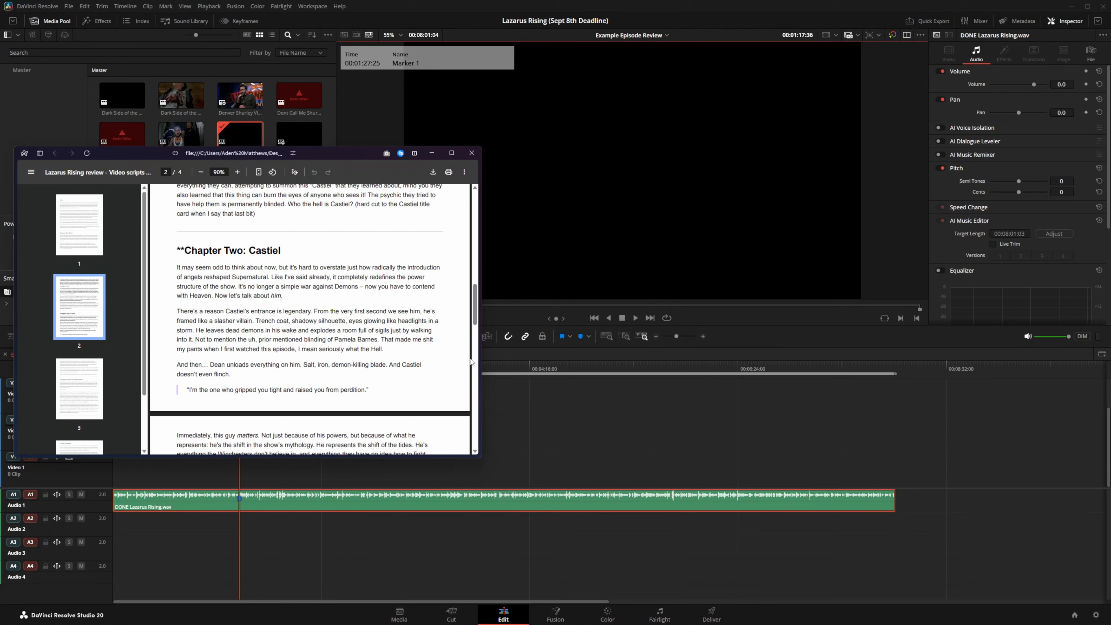
click(519, 394)
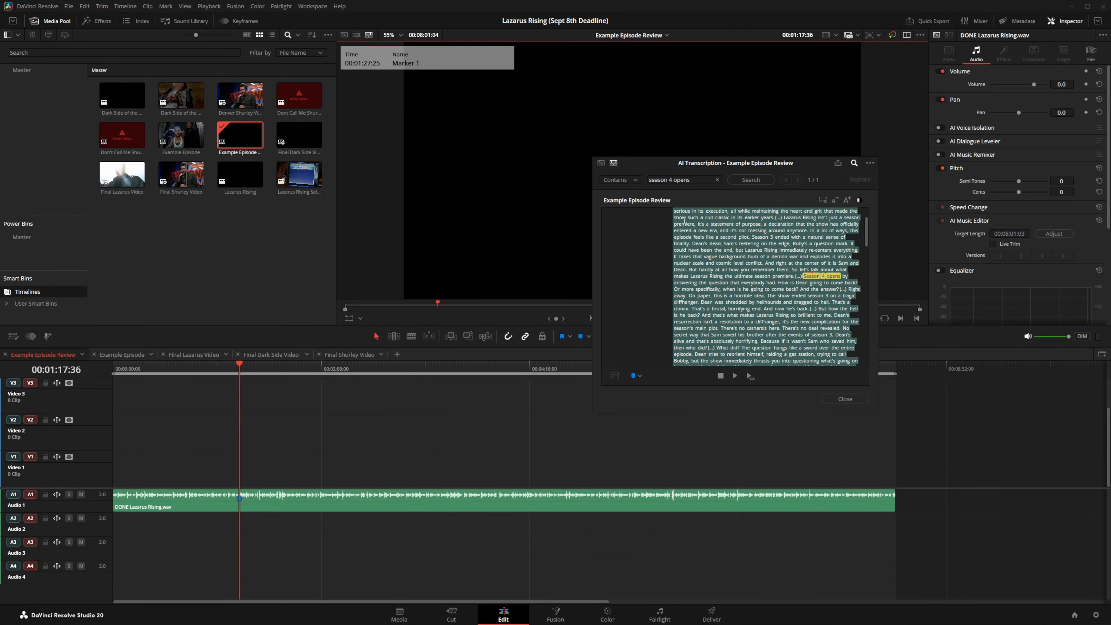
triple_click(702, 184)
text(odd)
key(Return)
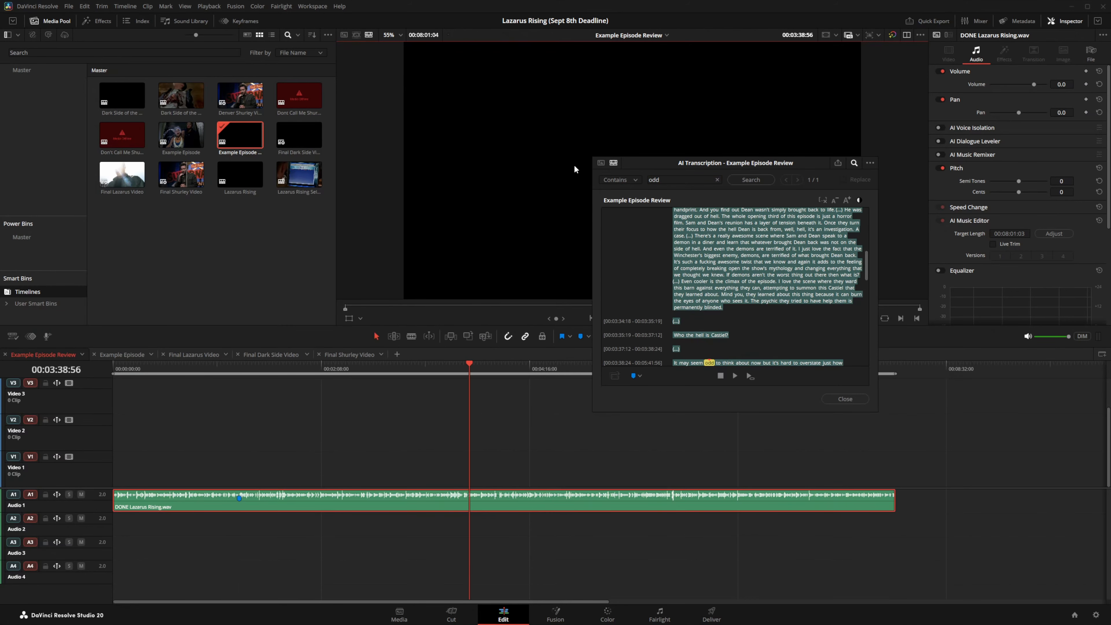
click(676, 285)
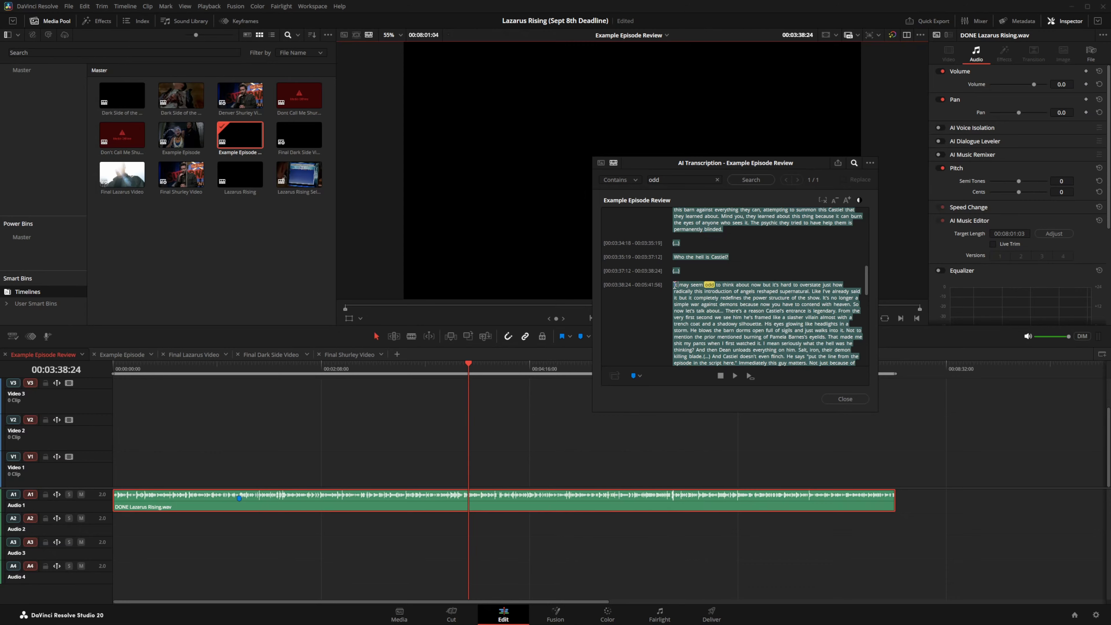
key(m)
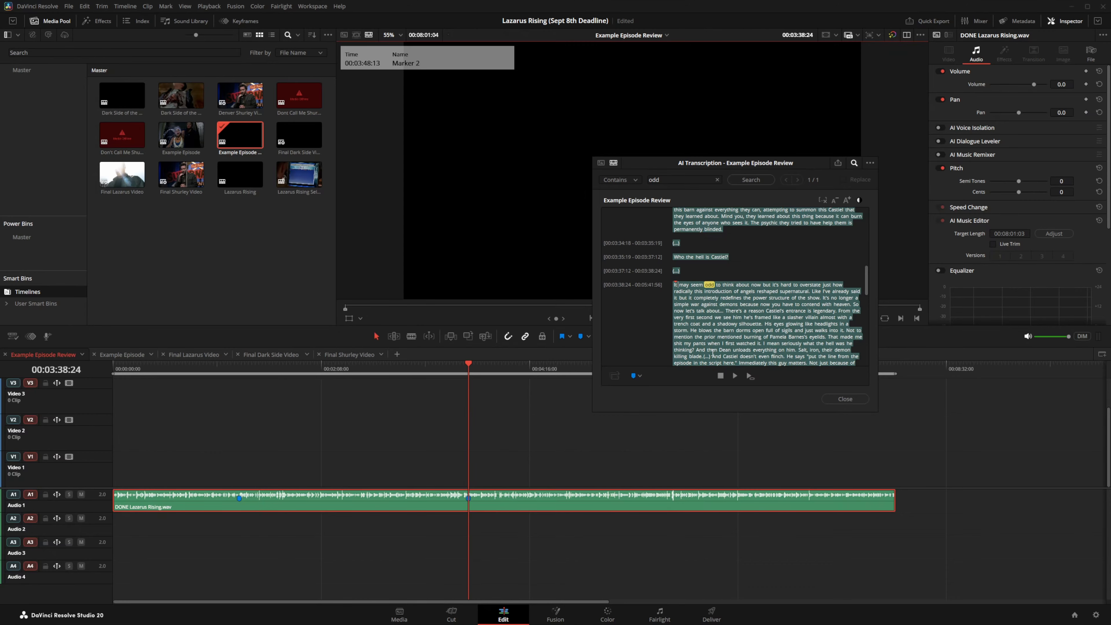
Step: Check the script, search 'very clearly', add marker 3 at 00:05:30:24, and close the transcript
key(super)
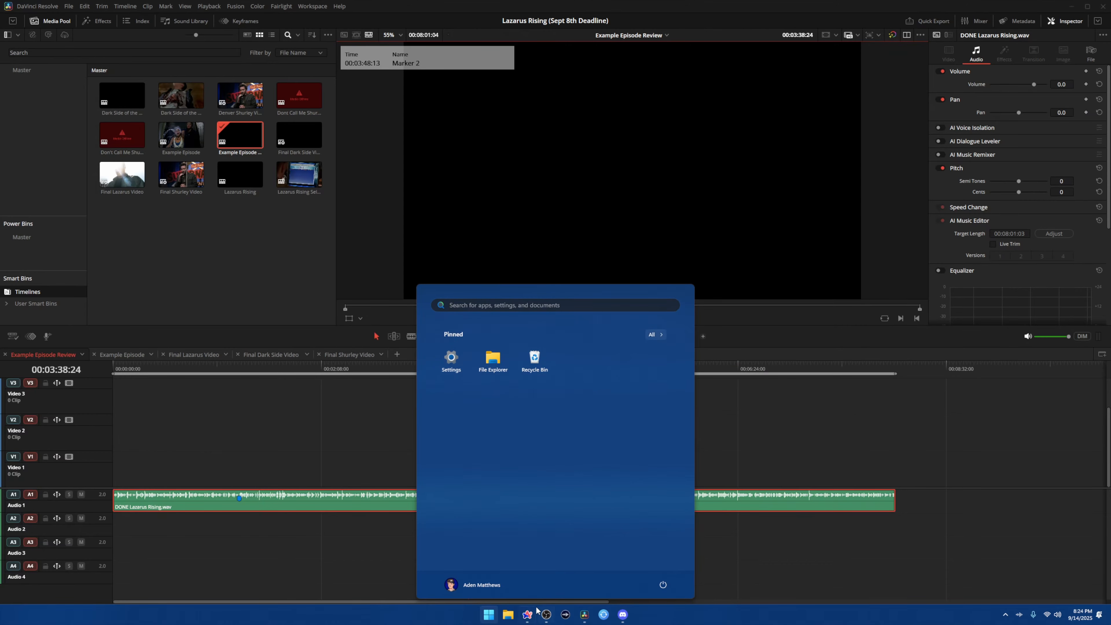
click(528, 614)
scroll(289, 347, down, 10)
scroll(289, 347, up, 2)
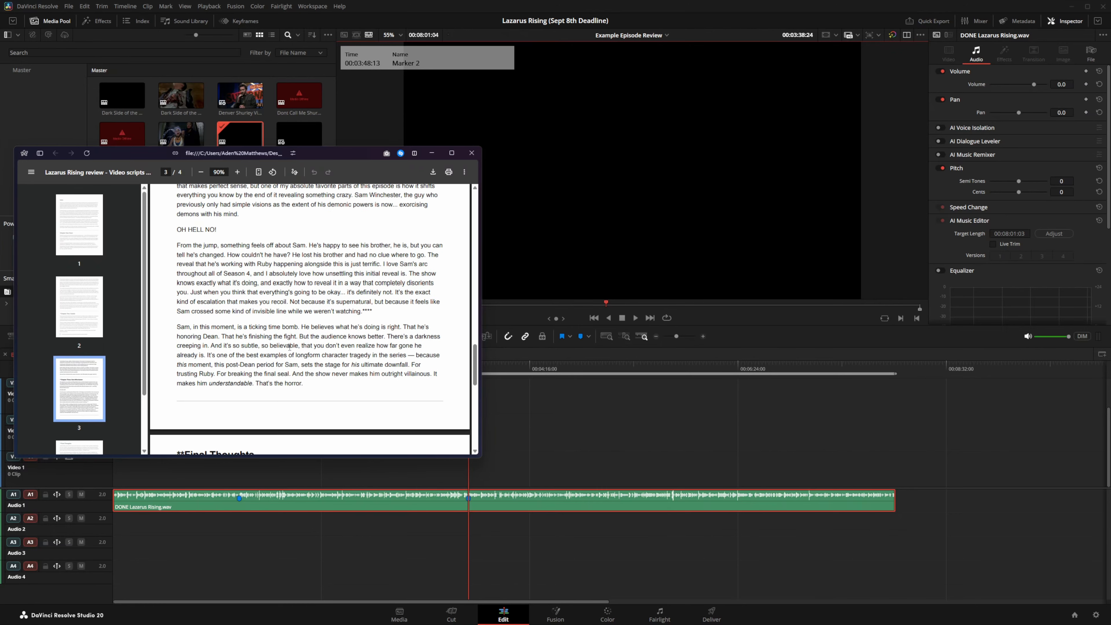
scroll(289, 347, up, 3)
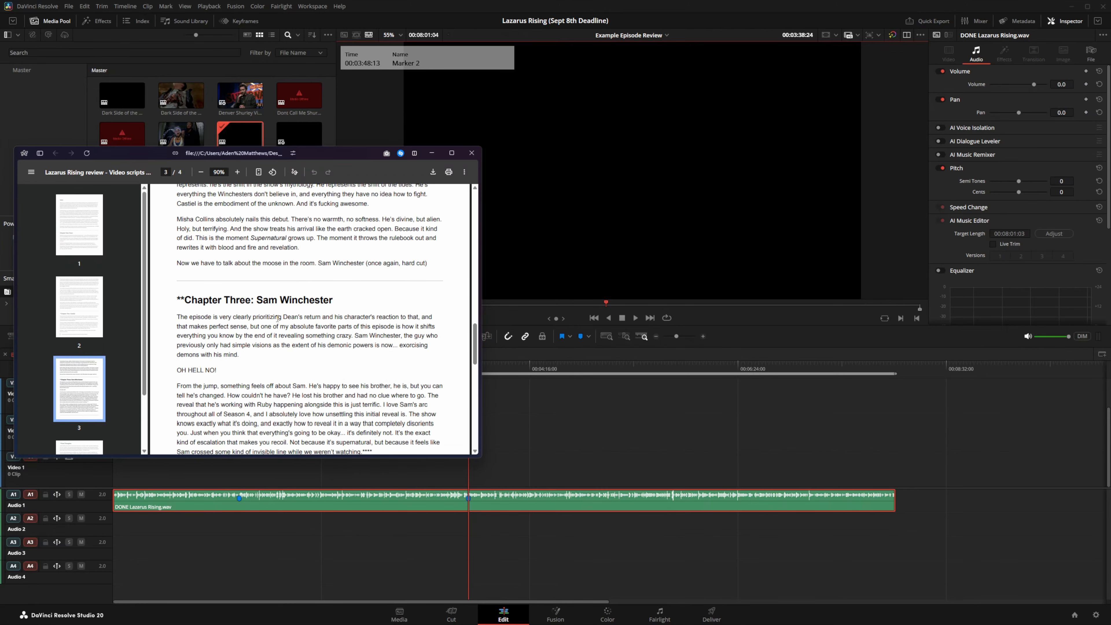
click(556, 452)
click(685, 179)
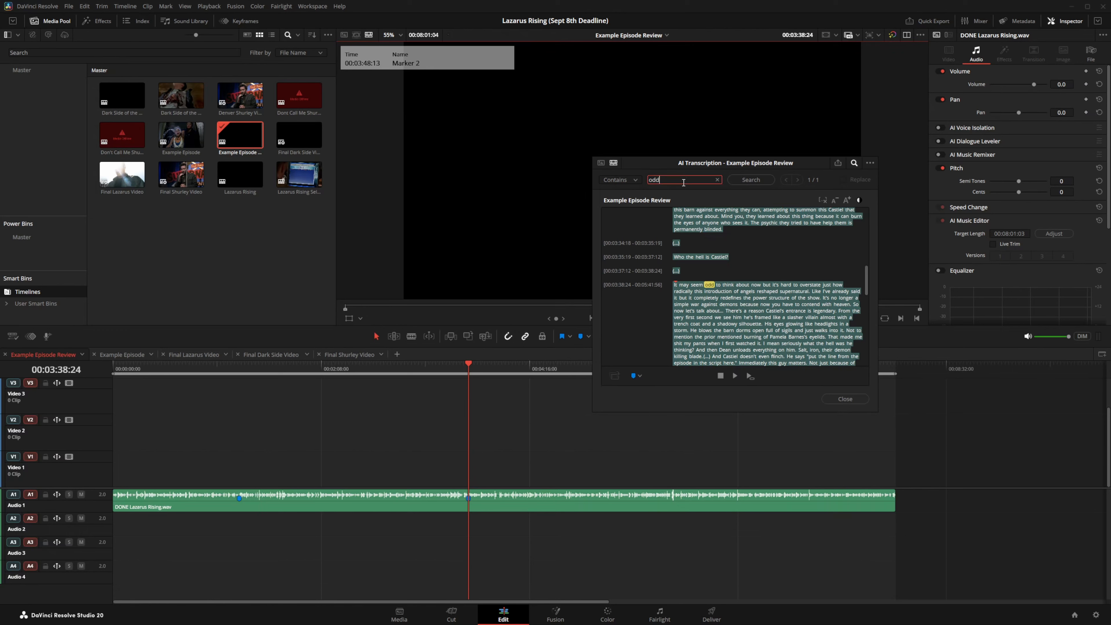
key(BackSpace)
key(BackSpace)
key(BackSpace)
text(very clearly)
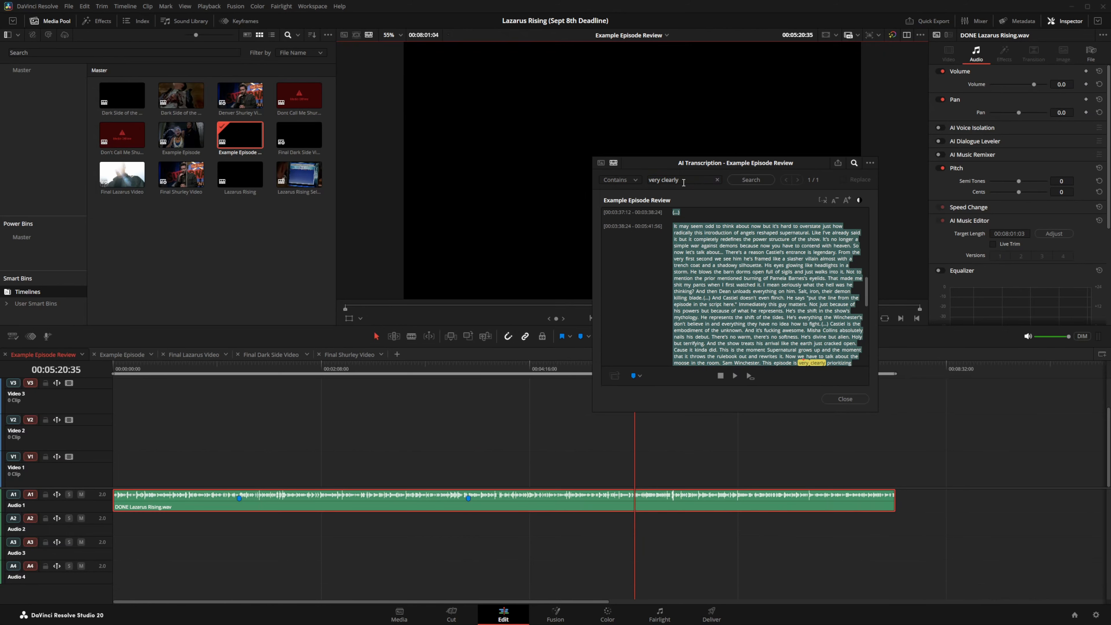
click(633, 375)
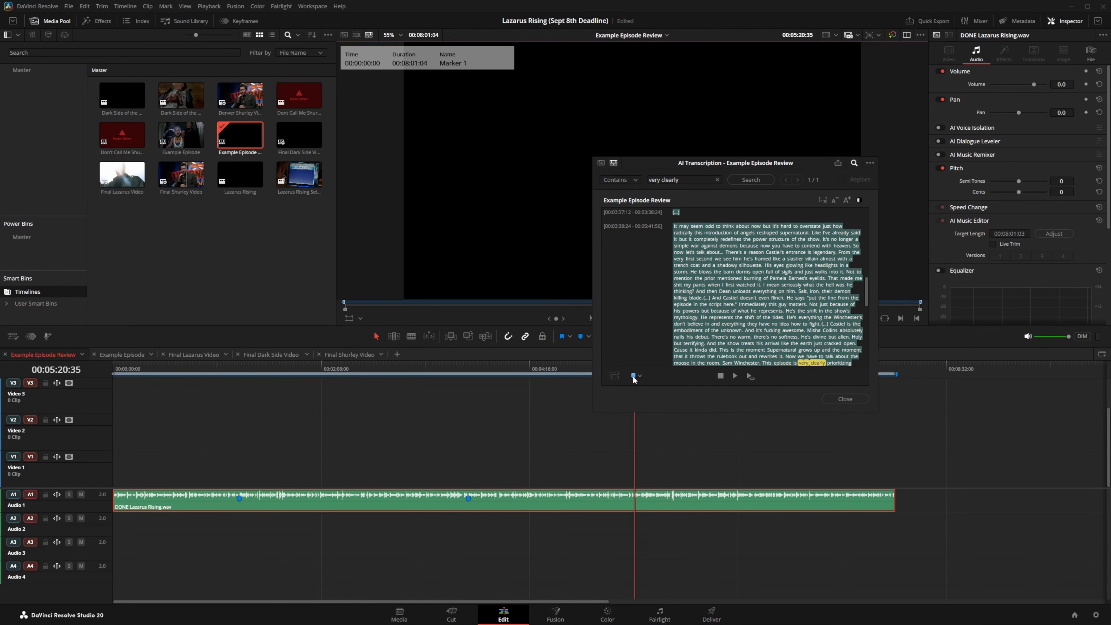
click(836, 399)
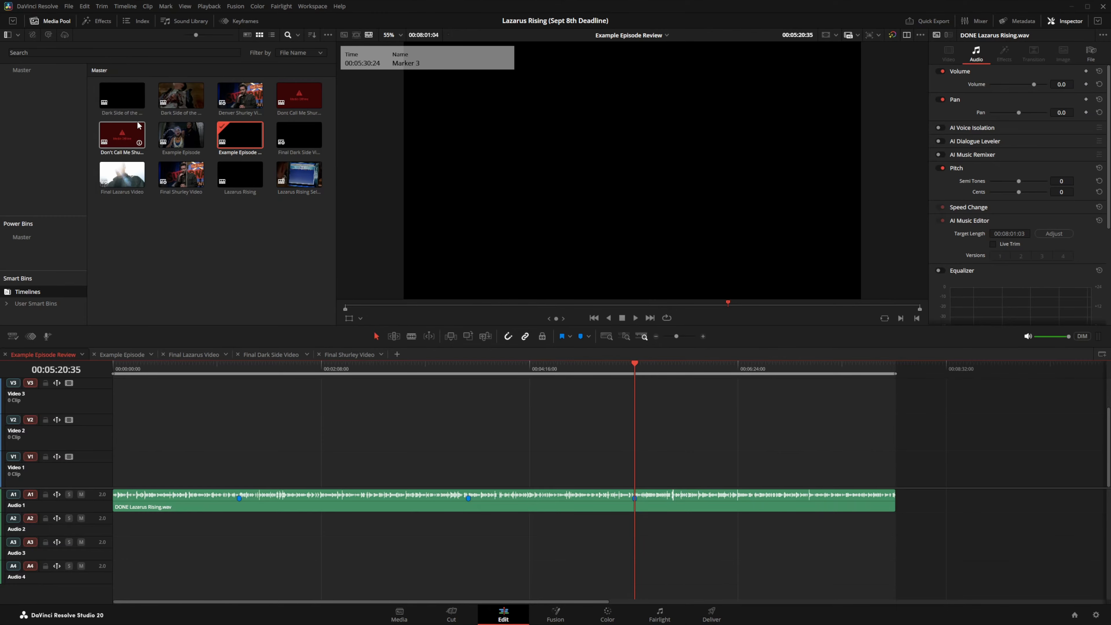
Step: Switch the media pool between the Master bin and Timelines smart bin, ending on all Master clips
click(49, 73)
scroll(176, 122, down, 5)
scroll(176, 127, down, 10)
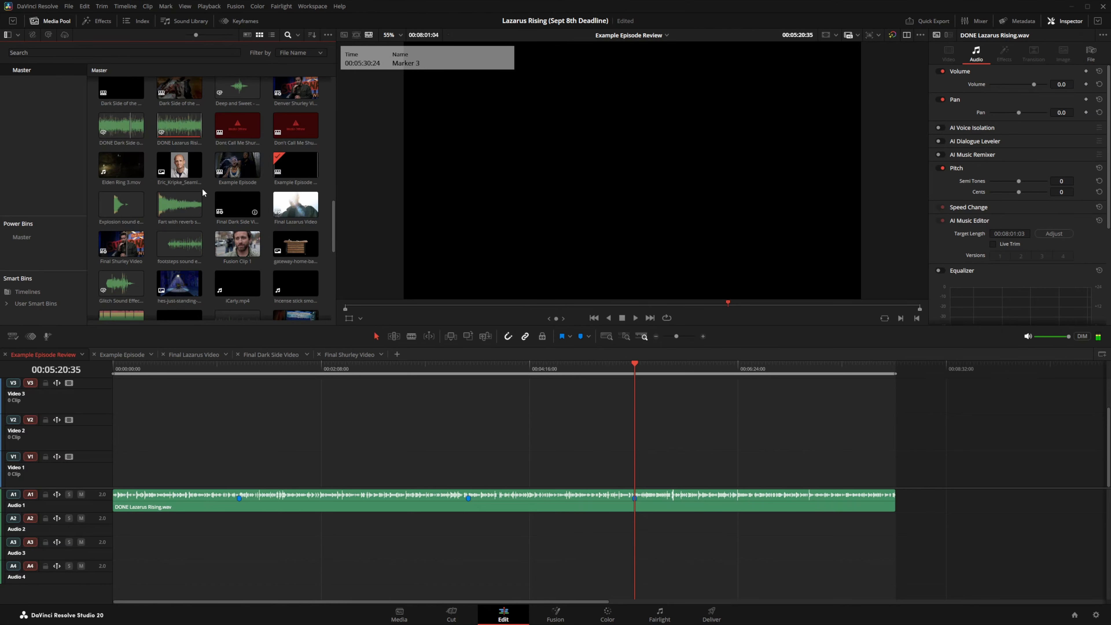
click(40, 296)
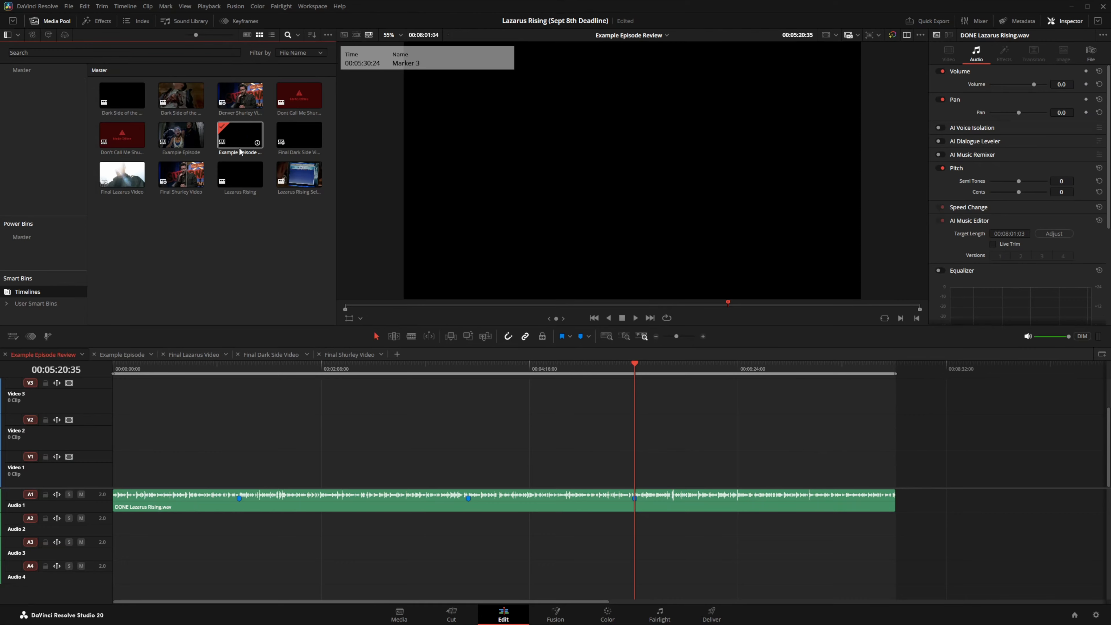
click(21, 70)
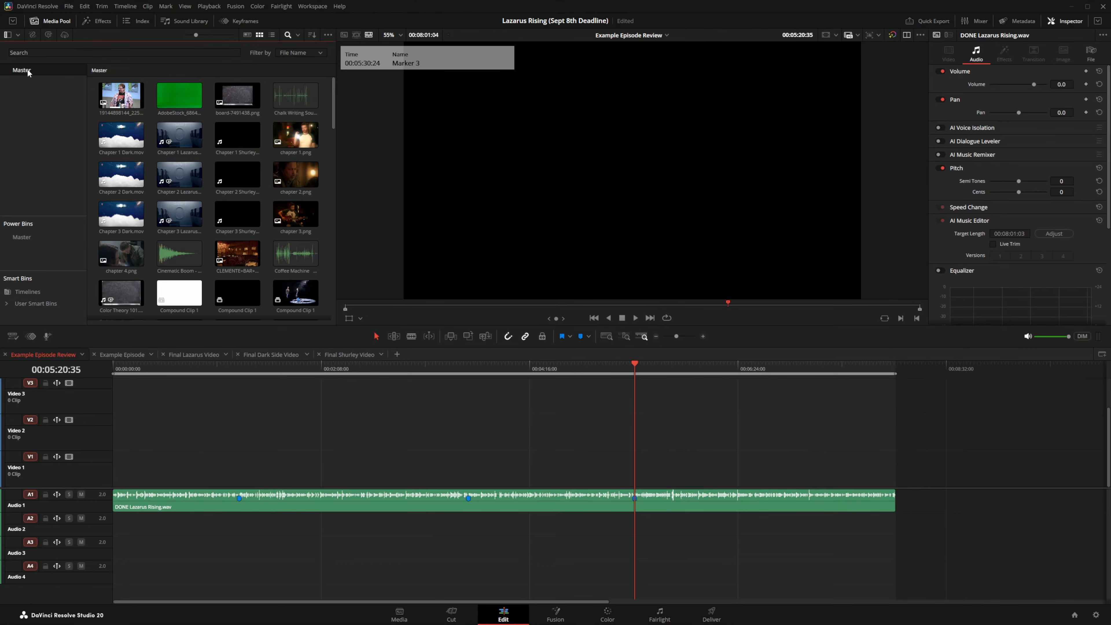
scroll(243, 203, down, 15)
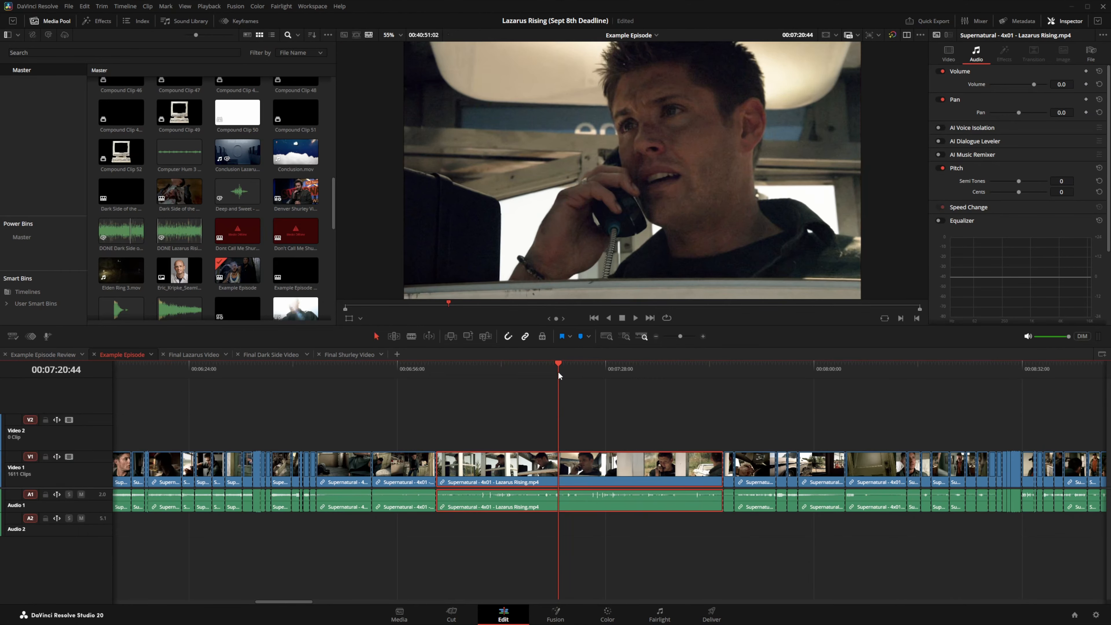
Step: Copy the first Lazarus Rising clip from Example Episode and paste it into Example Episode Review
right_click(583, 468)
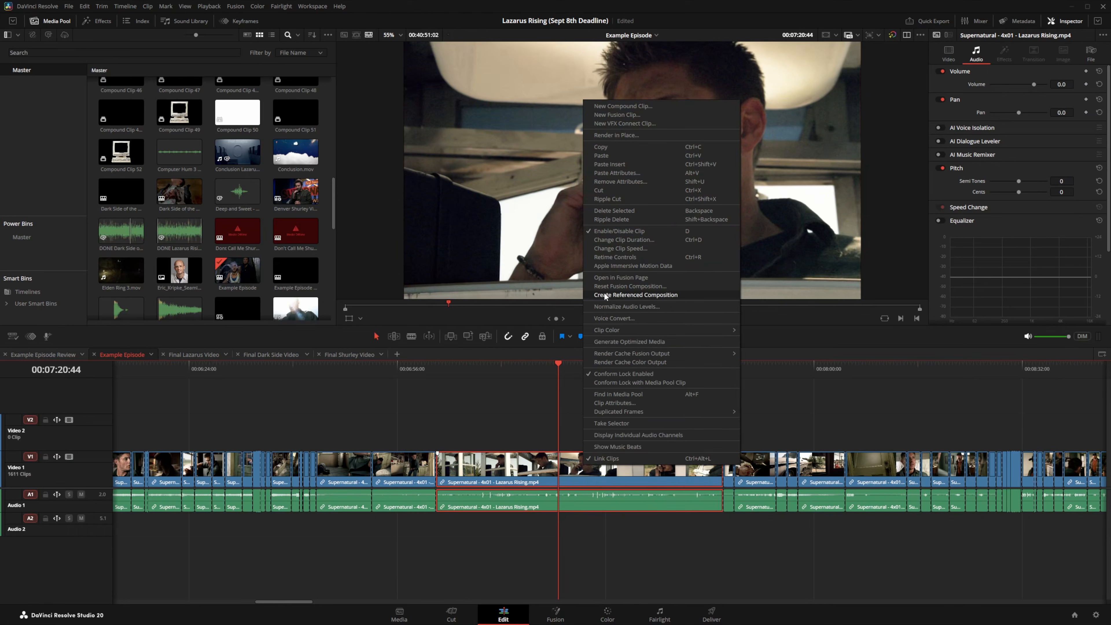
click(609, 147)
click(43, 354)
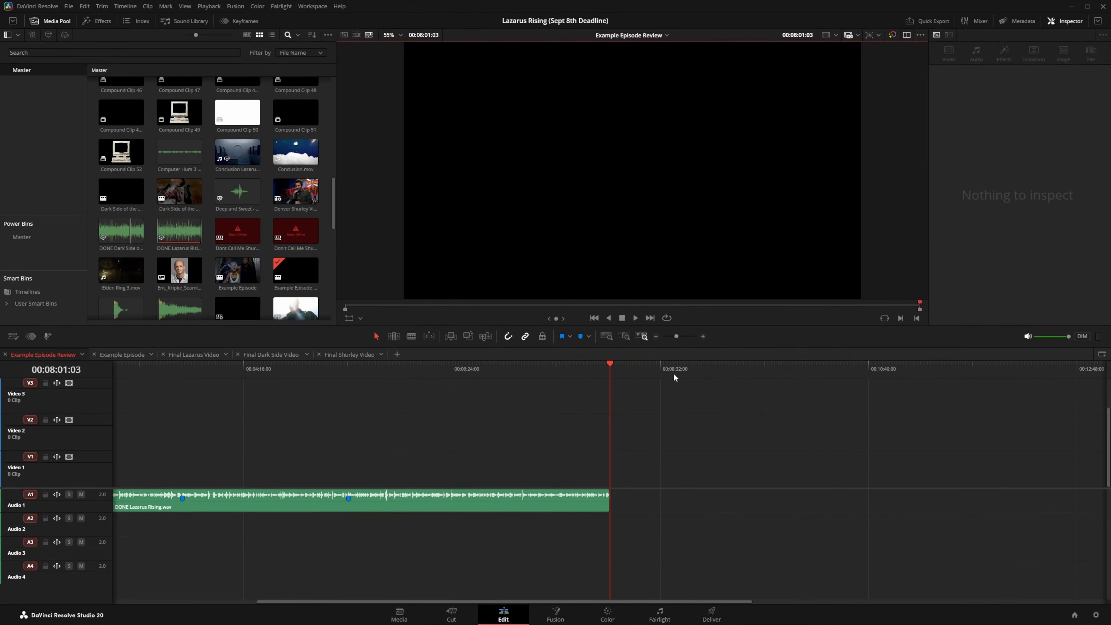
key(ctrl+v)
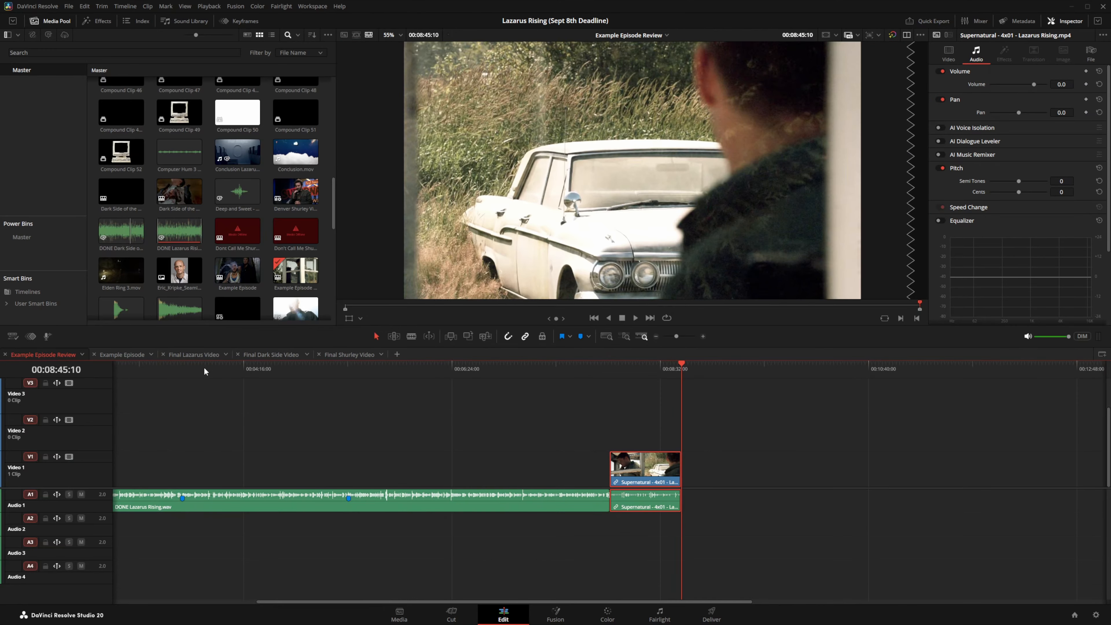
Step: Copy a second Example Episode clip and paste it after the existing clip on Video 1
click(138, 356)
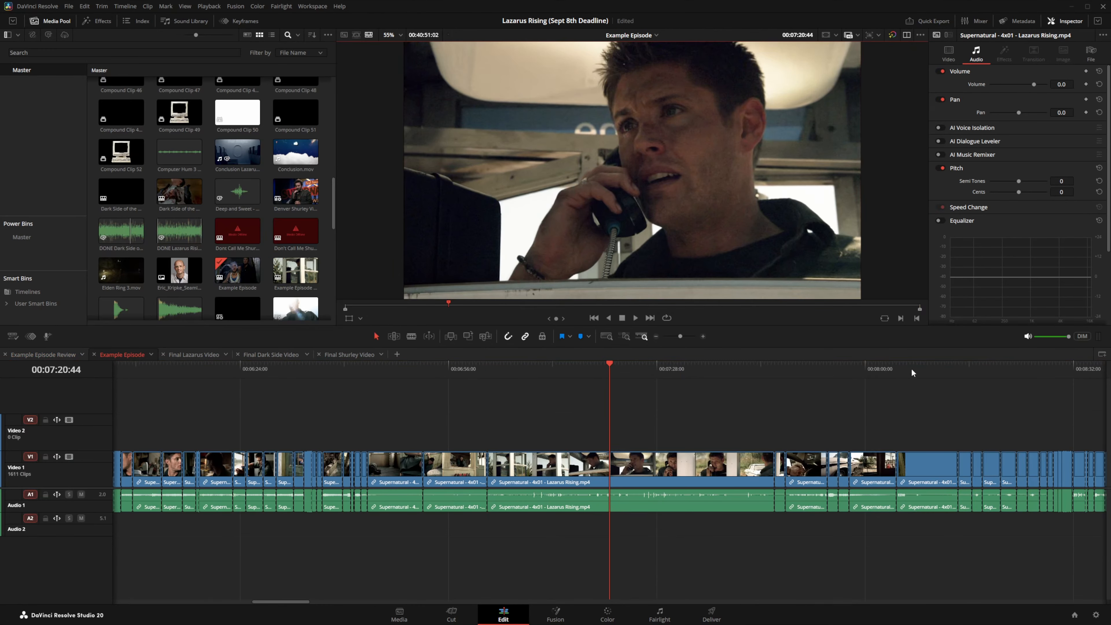
right_click(931, 468)
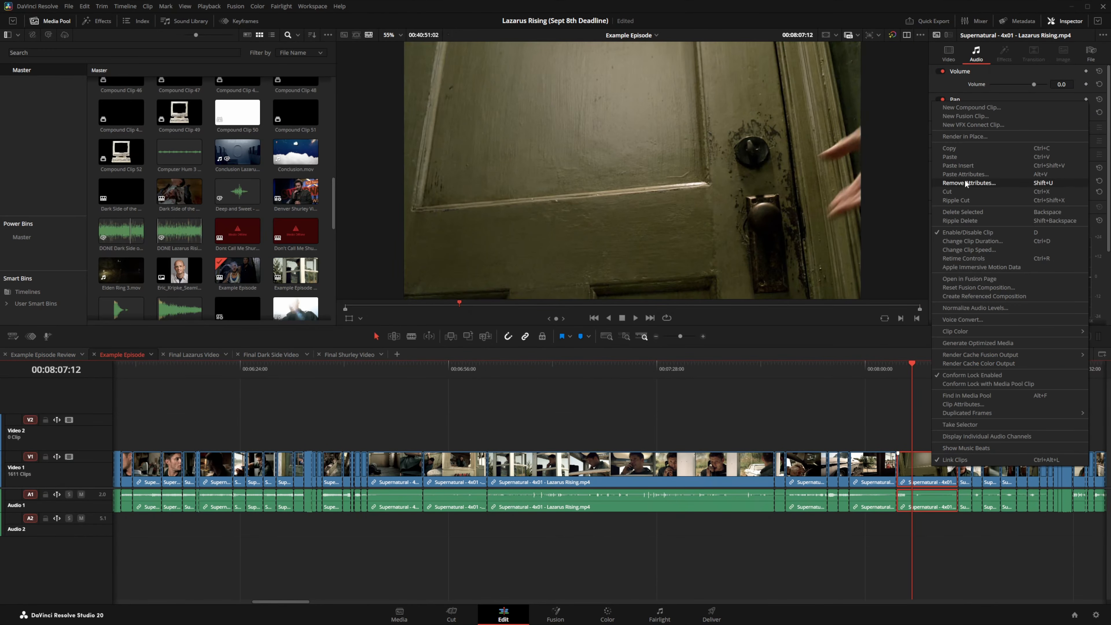
click(965, 149)
click(69, 358)
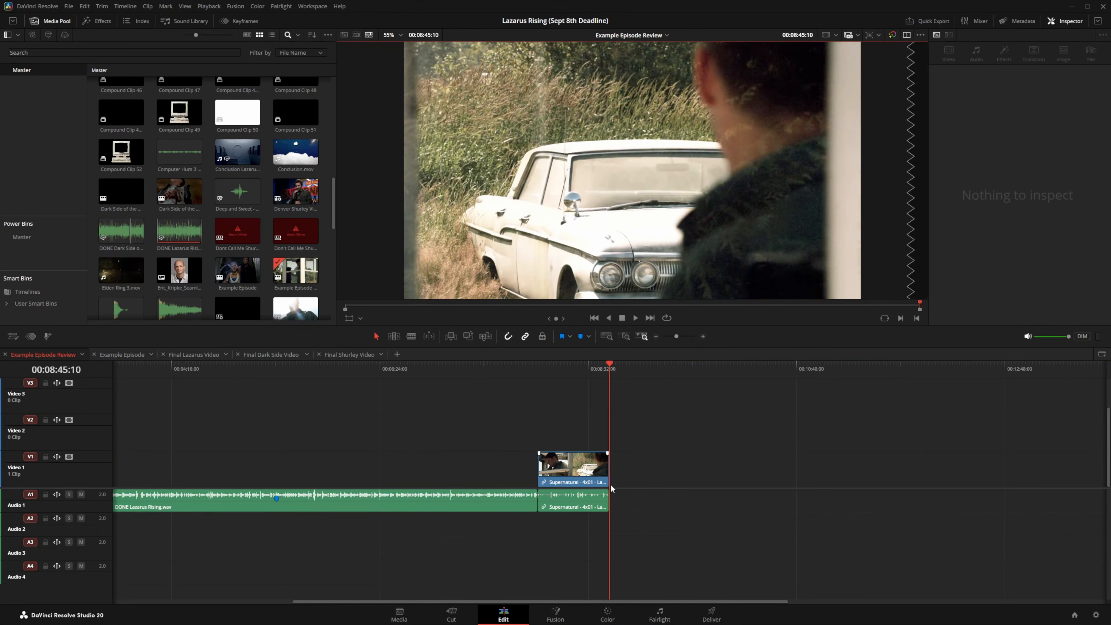
right_click(701, 467)
click(718, 472)
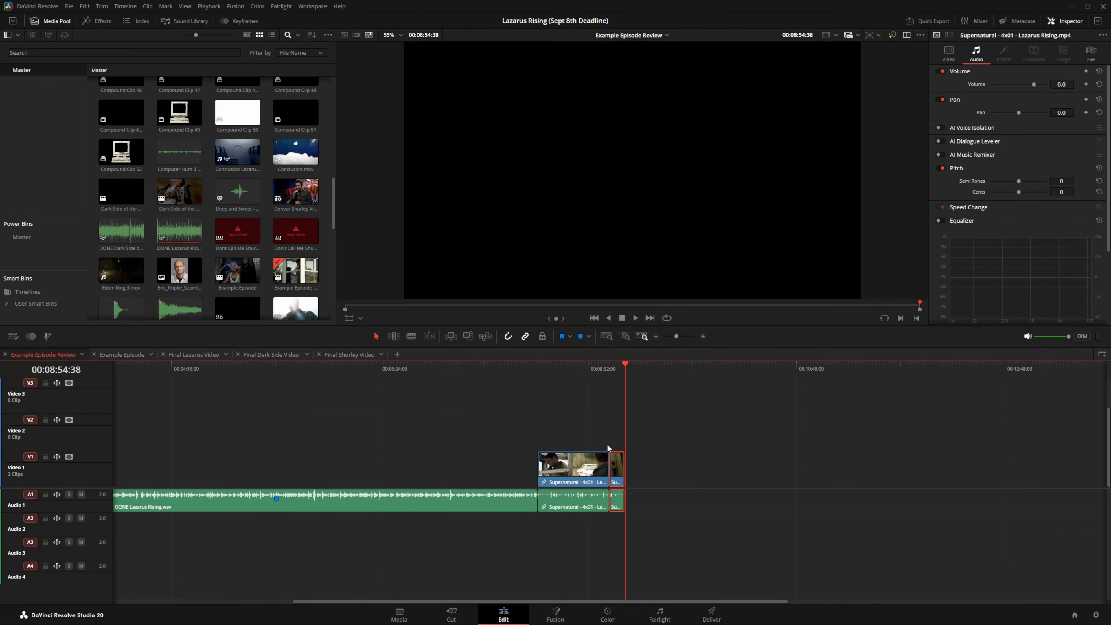
Step: Copy a third clip, paste it at the end of Video 1, and move the playhead to 00:09:14:56
click(135, 357)
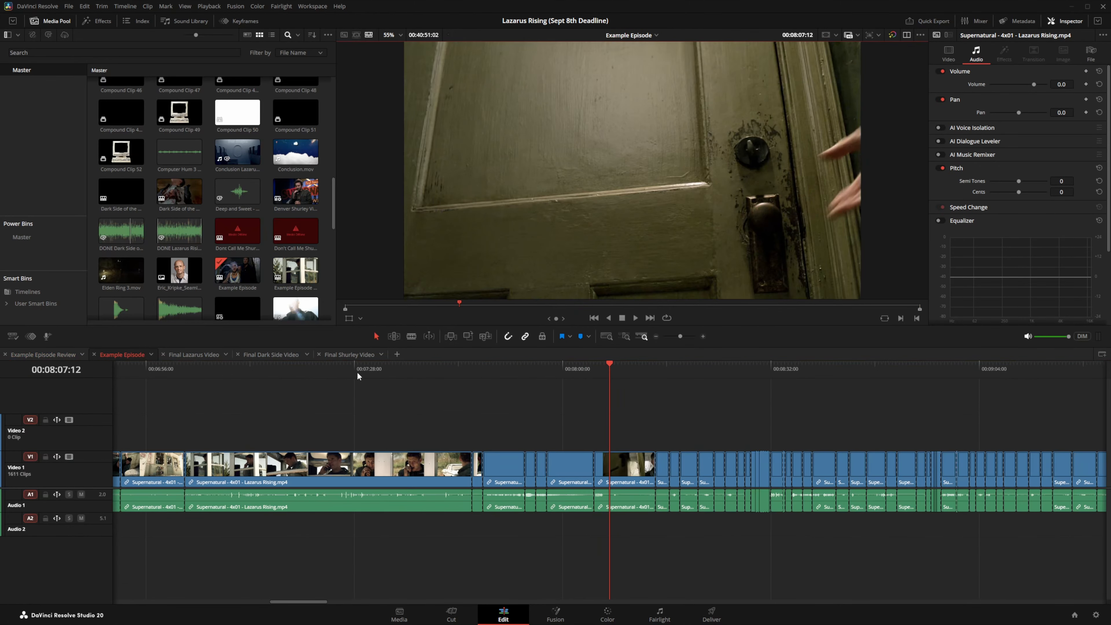
click(359, 373)
right_click(411, 487)
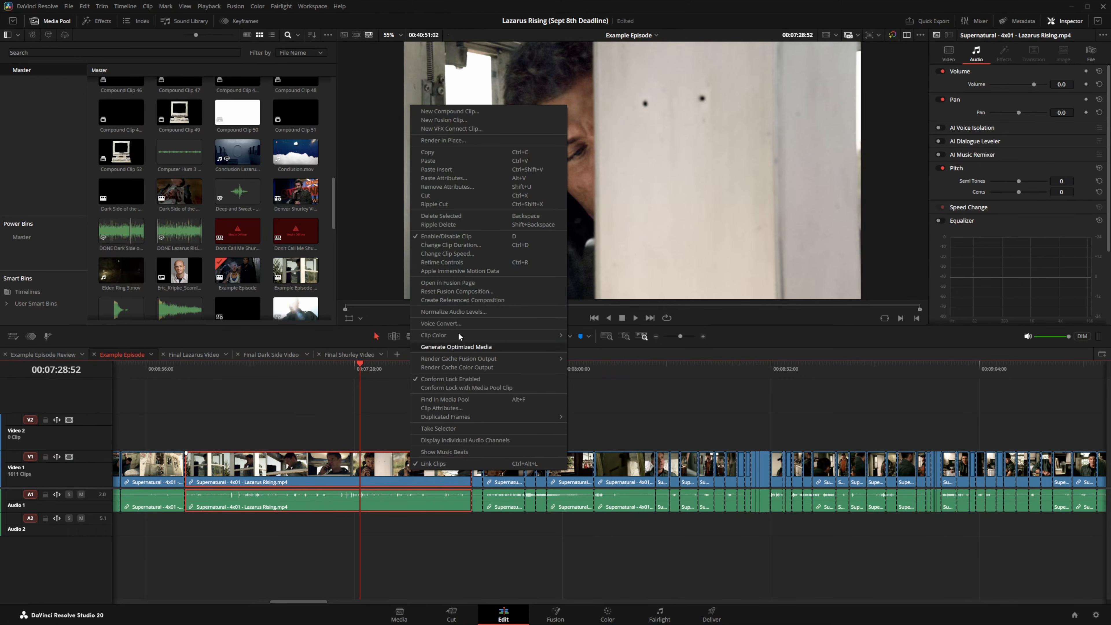
click(425, 154)
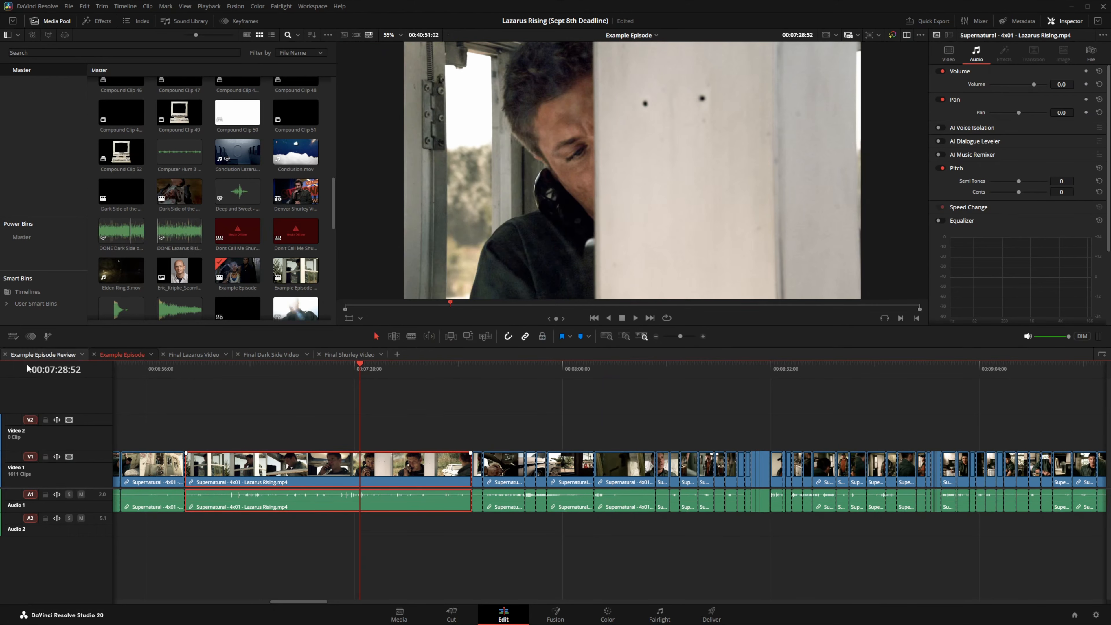
click(44, 357)
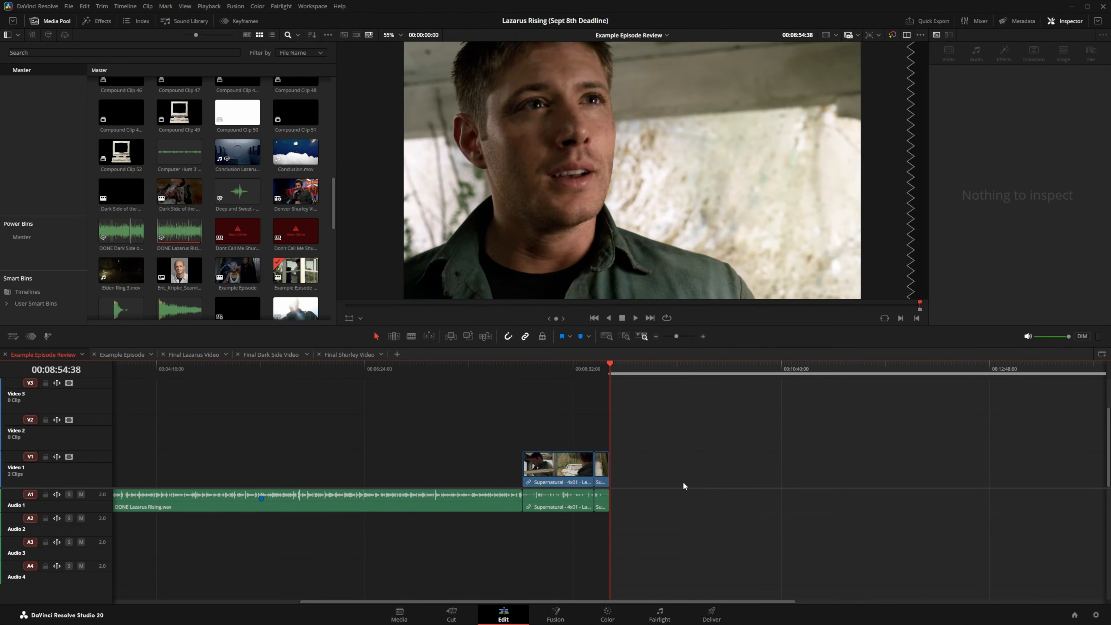
key(ctrl+v)
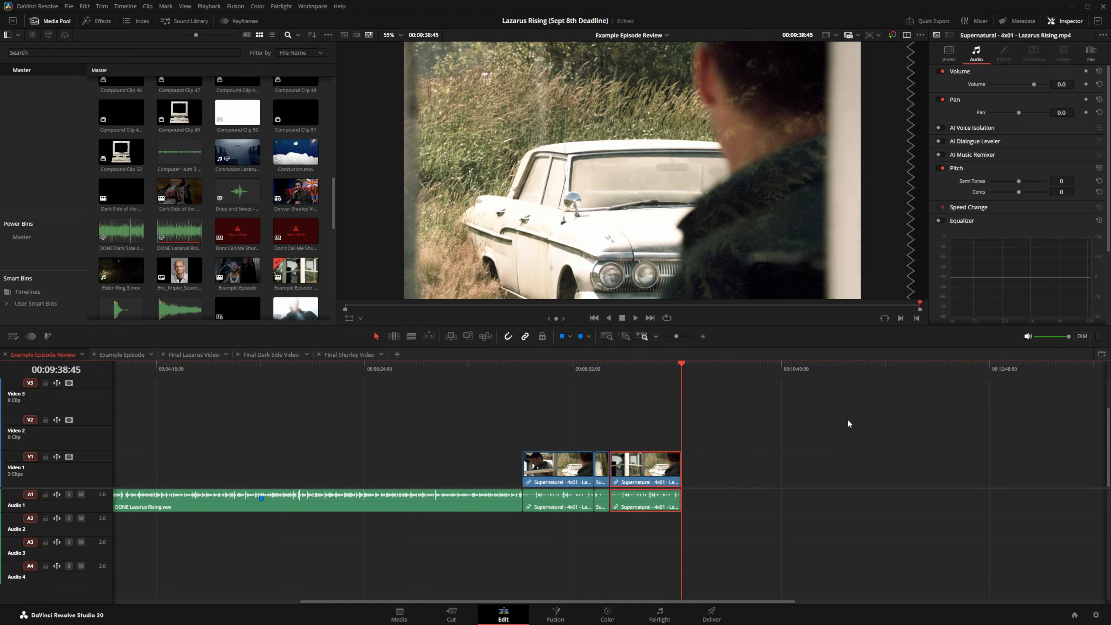
drag(568, 374, 642, 365)
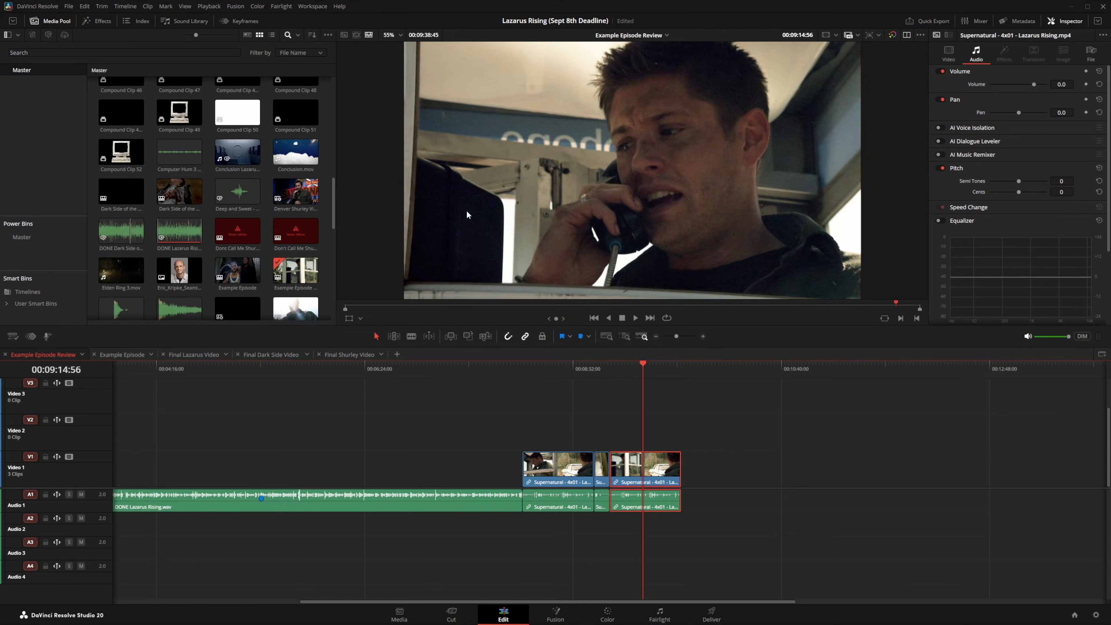
Step: Show file names on timeline clips, delete the third Video 1 clip, and save the project
click(184, 6)
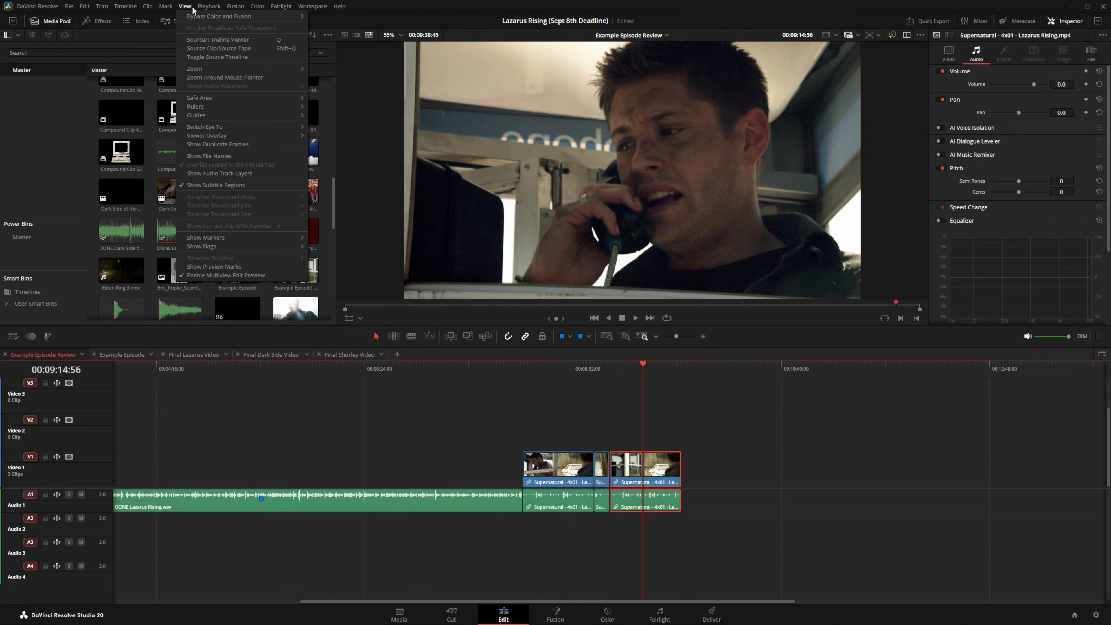
click(213, 156)
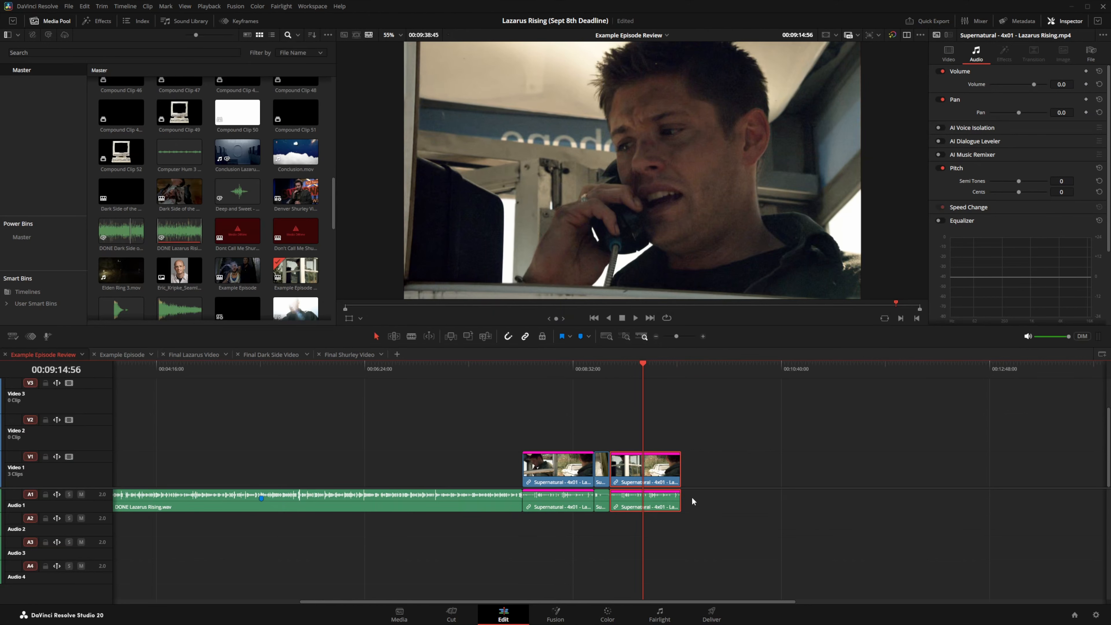
click(702, 337)
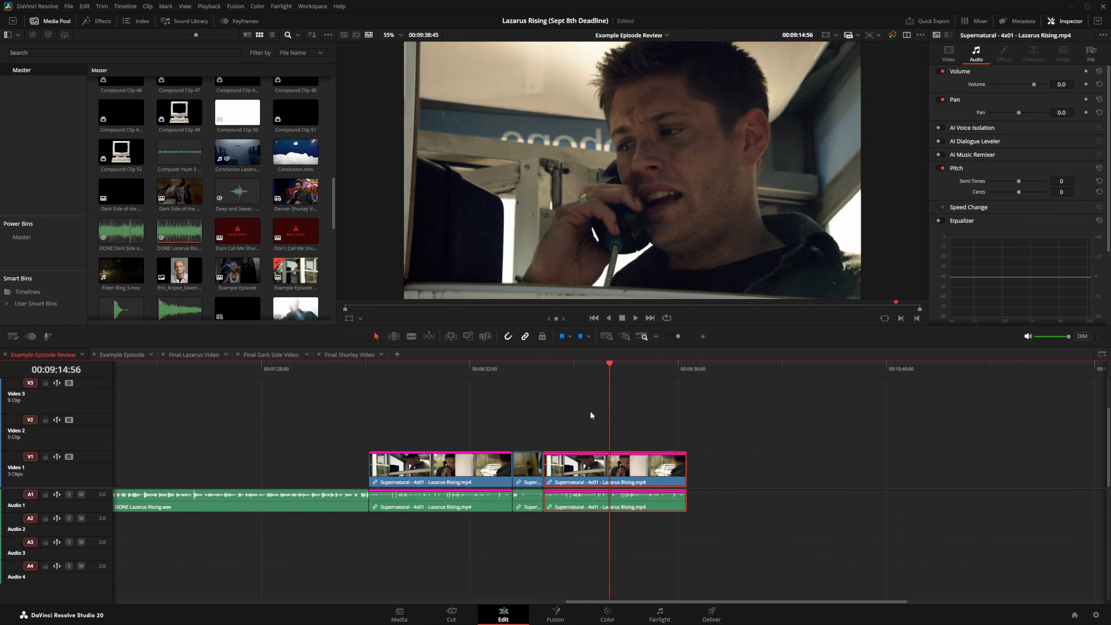
key(Delete)
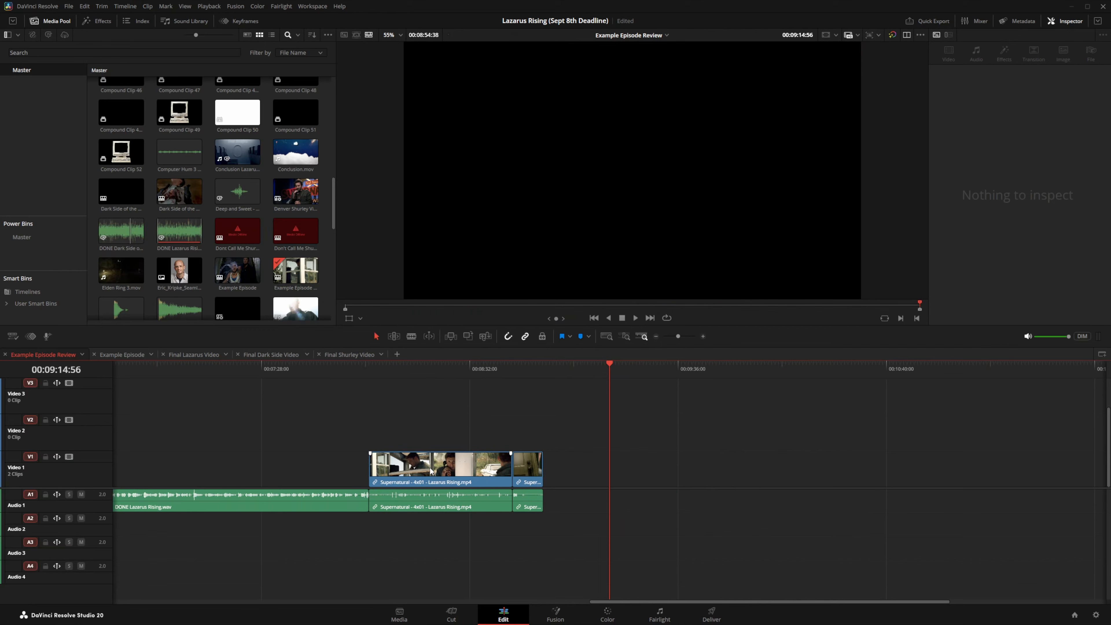
key(ctrl+s)
Step: Test placing duplicates of the long and short Supernatural clips at the end of Video 1
click(404, 472)
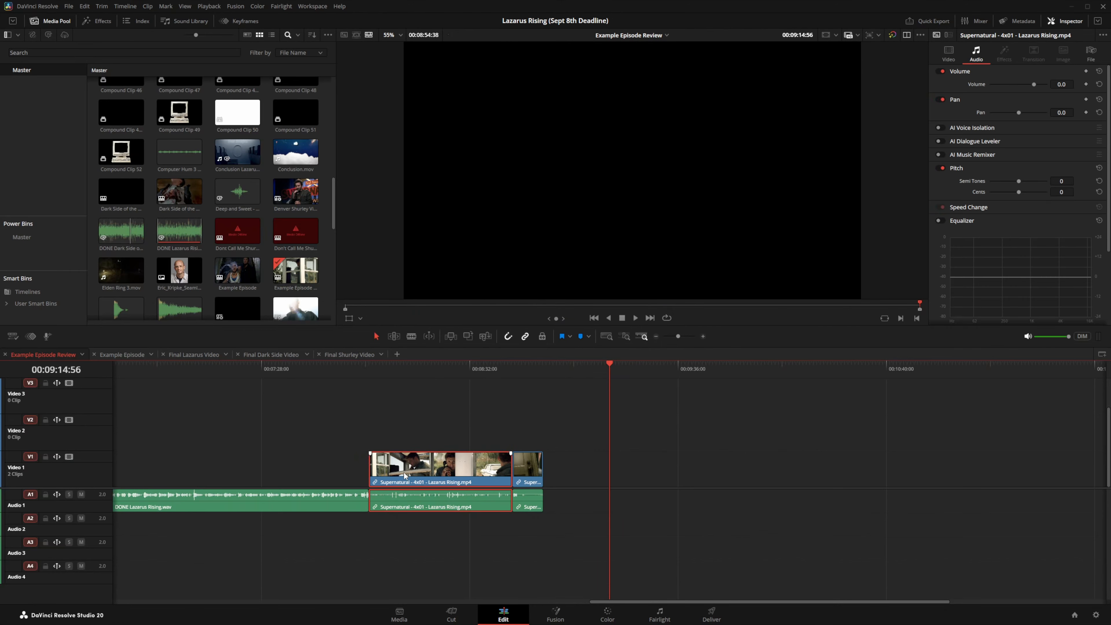
drag(428, 469, 604, 472)
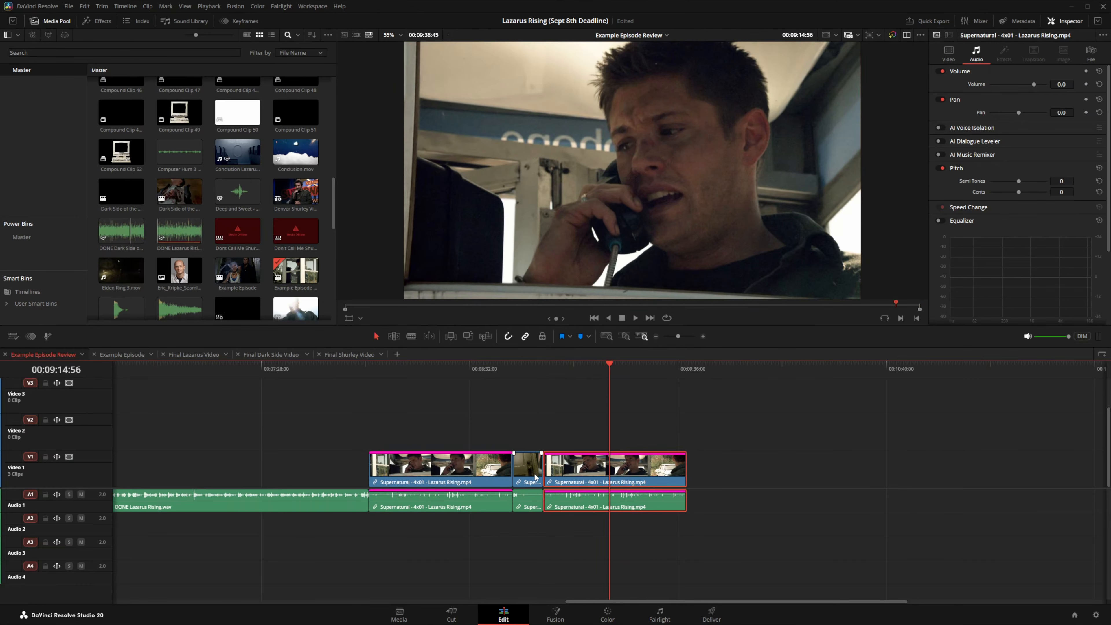
drag(530, 474, 702, 470)
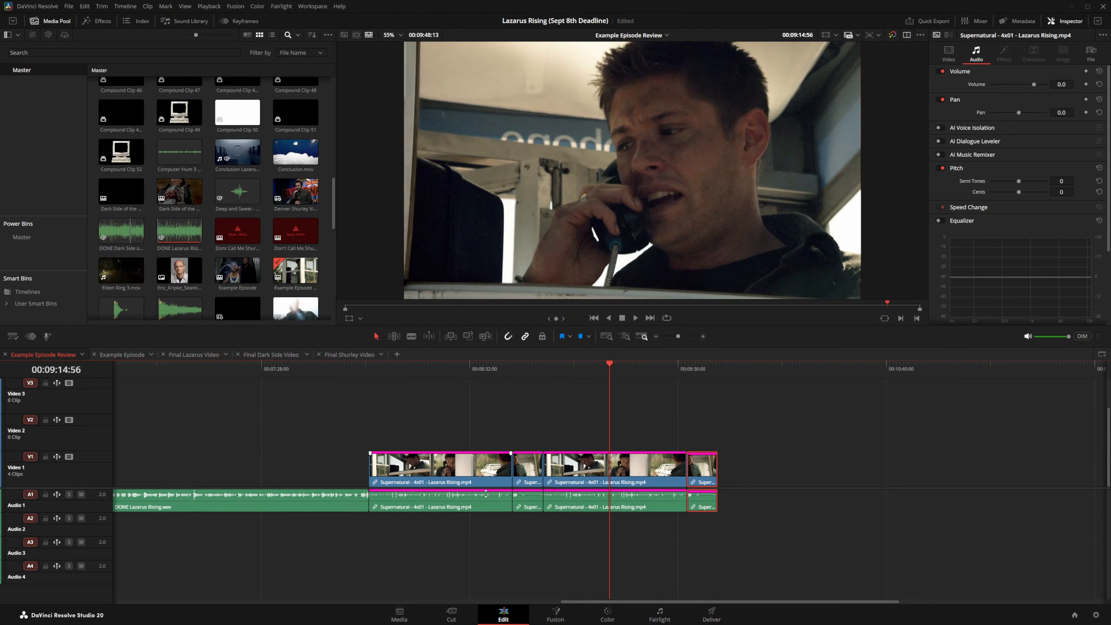
Step: Delete the two duplicate copies so Video 1 holds just two clips
click(752, 411)
click(705, 470)
key(Delete)
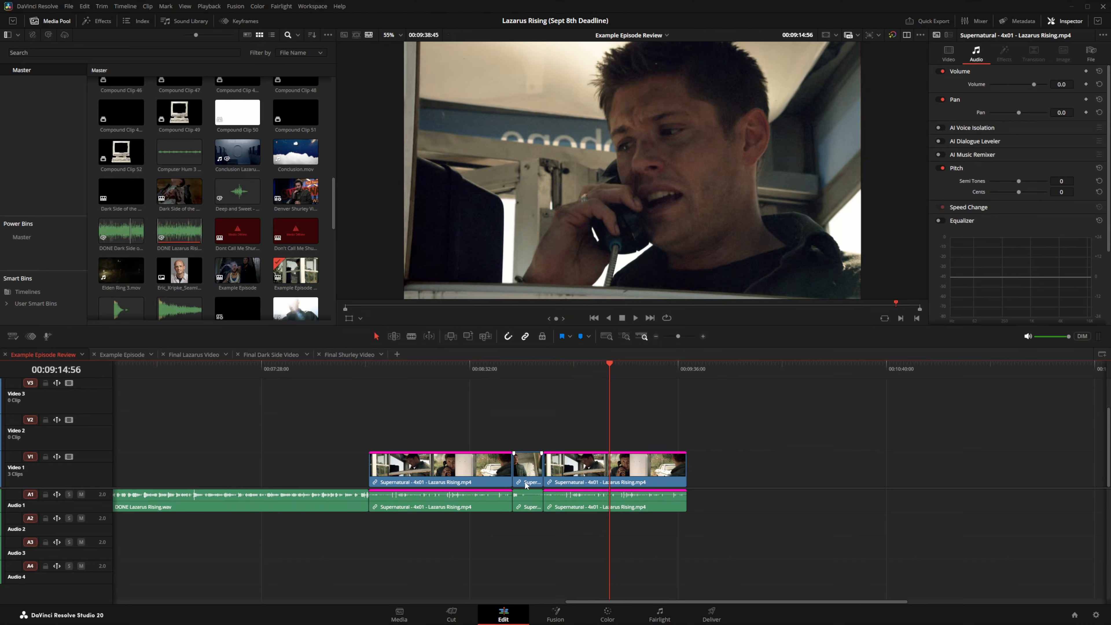
click(600, 473)
key(Delete)
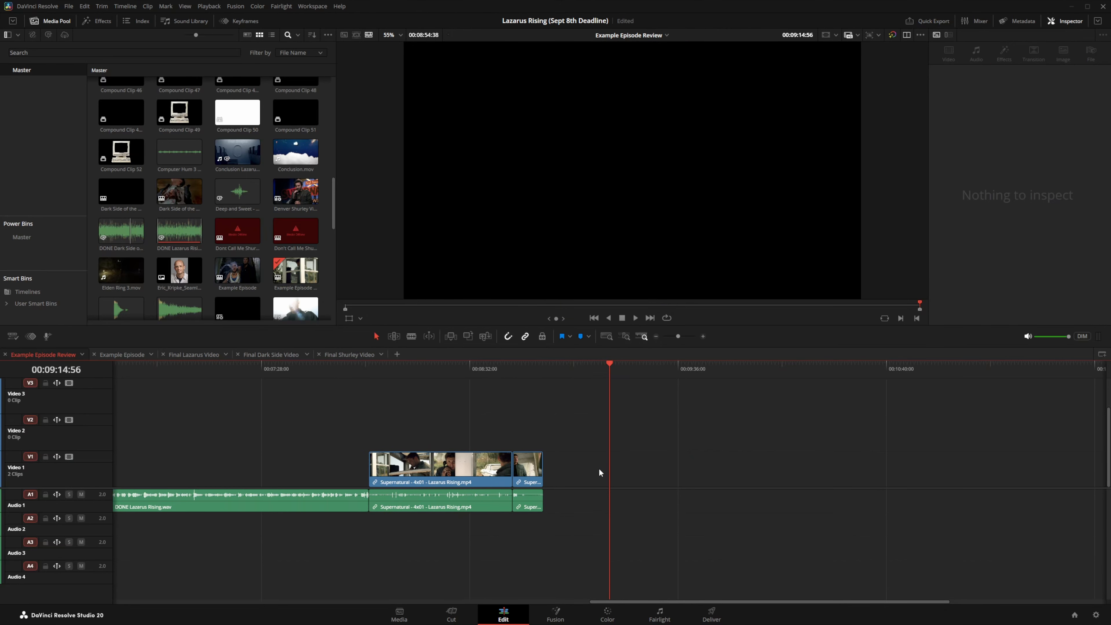
Step: In Final Lazarus Video, copy all clips to the right of the playhead at 00:06:14:08
click(201, 359)
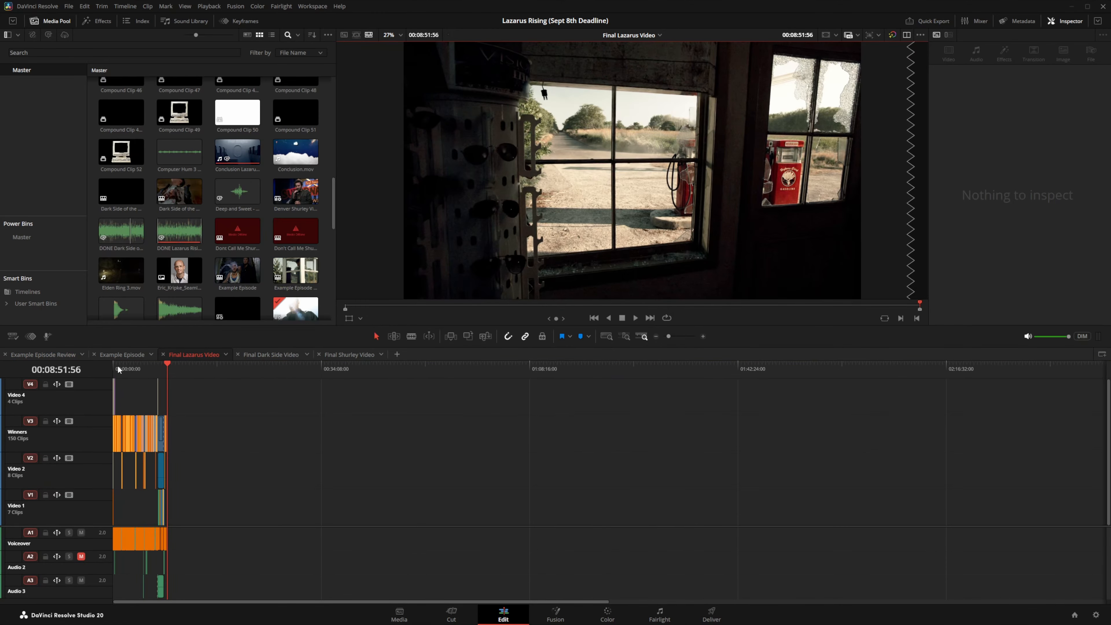
click(128, 370)
click(705, 337)
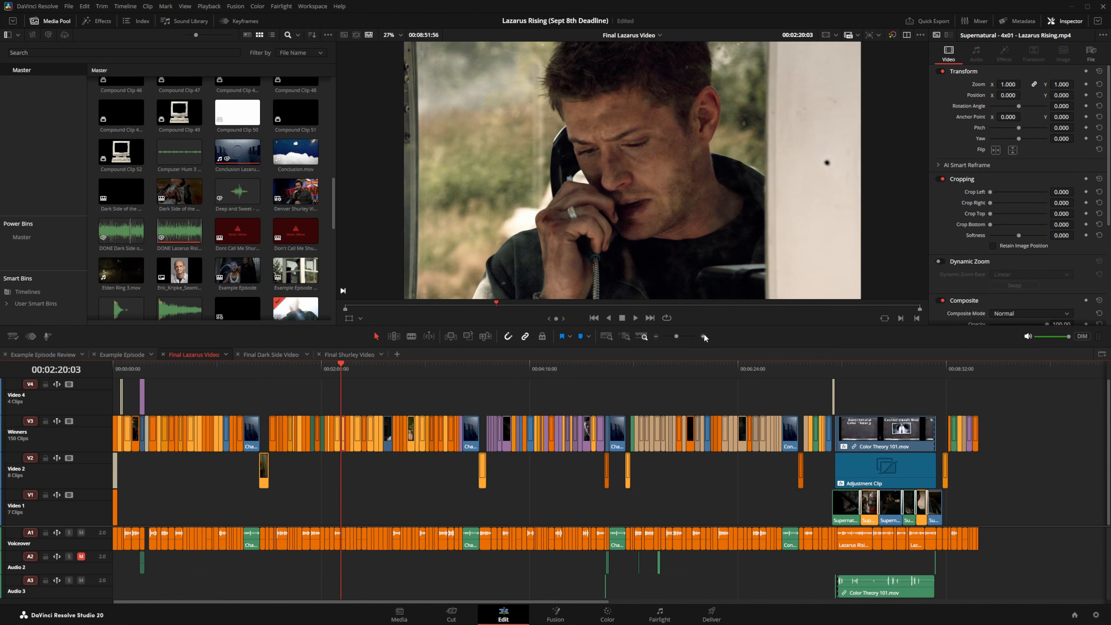
click(656, 336)
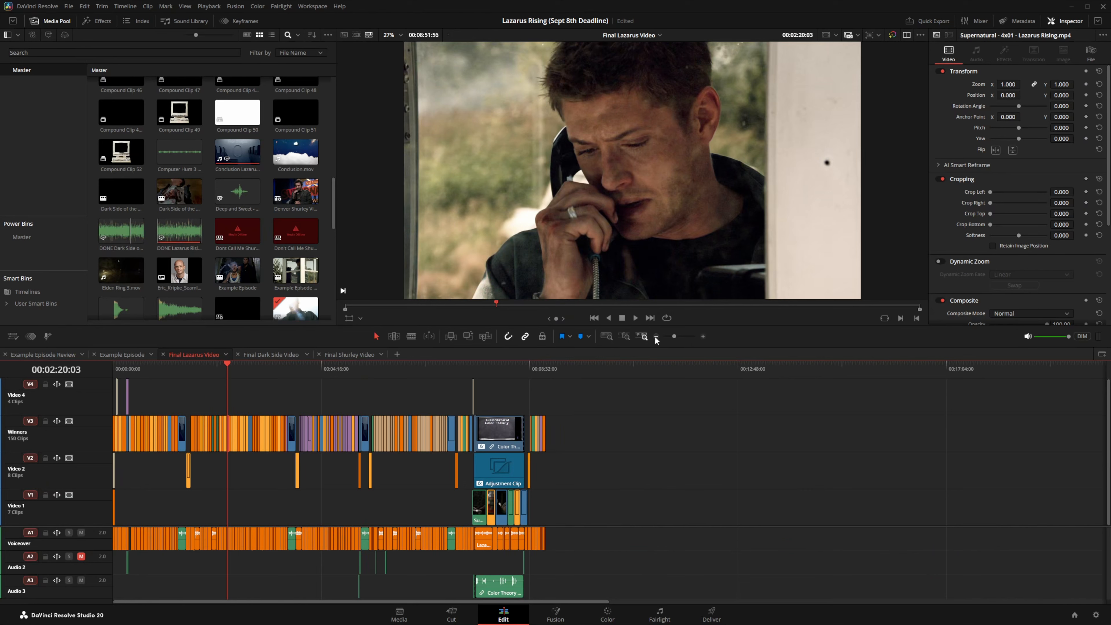
click(417, 369)
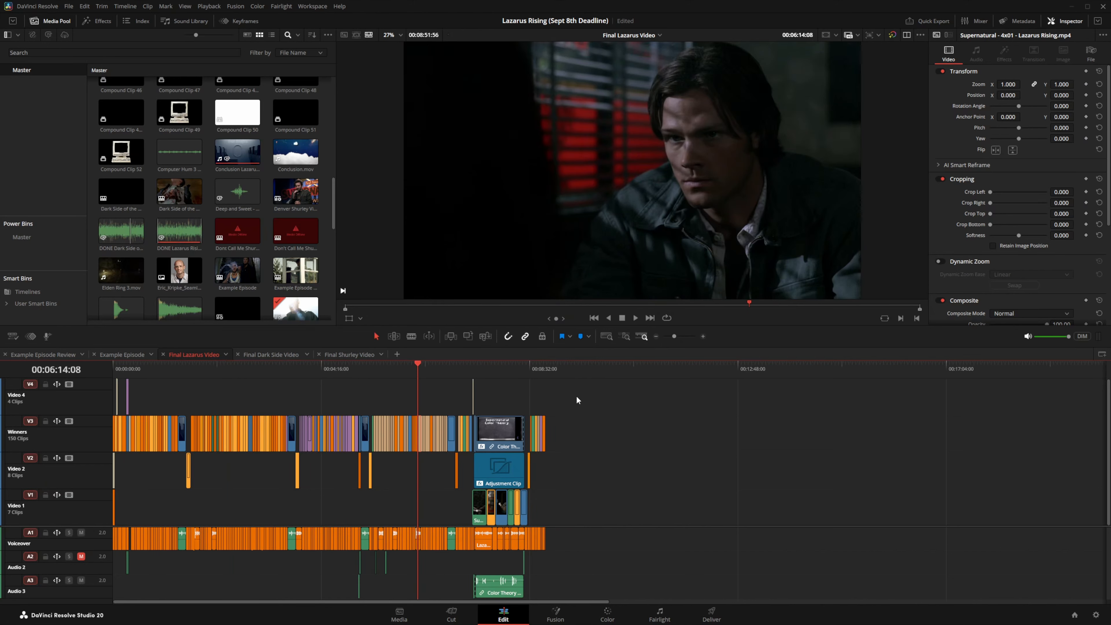
drag(576, 396, 416, 548)
right_click(487, 448)
click(567, 140)
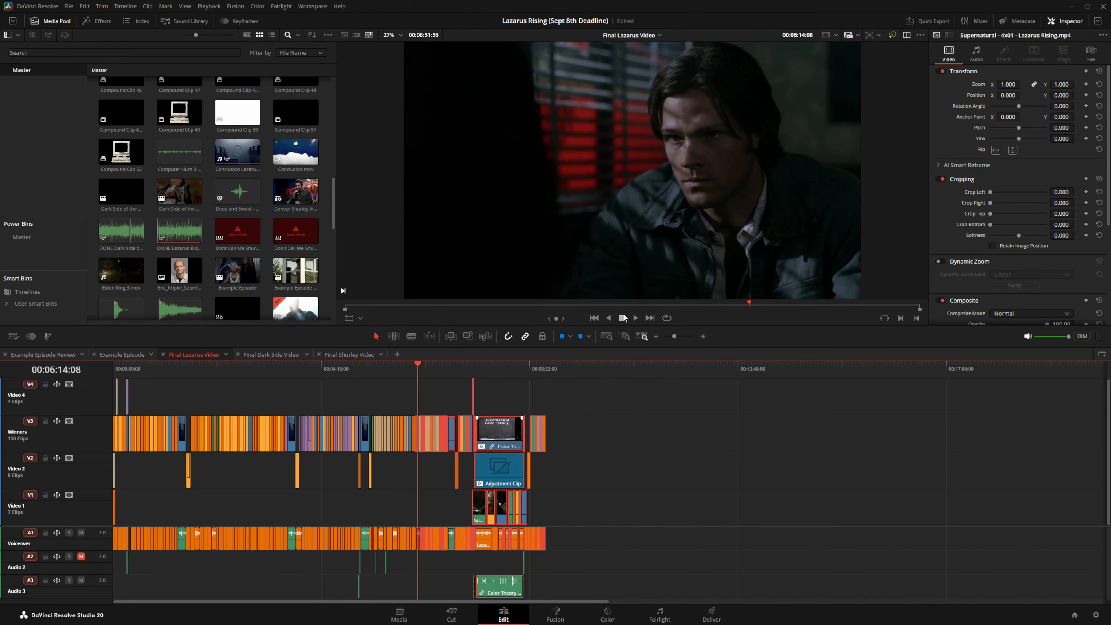
click(651, 364)
right_click(695, 433)
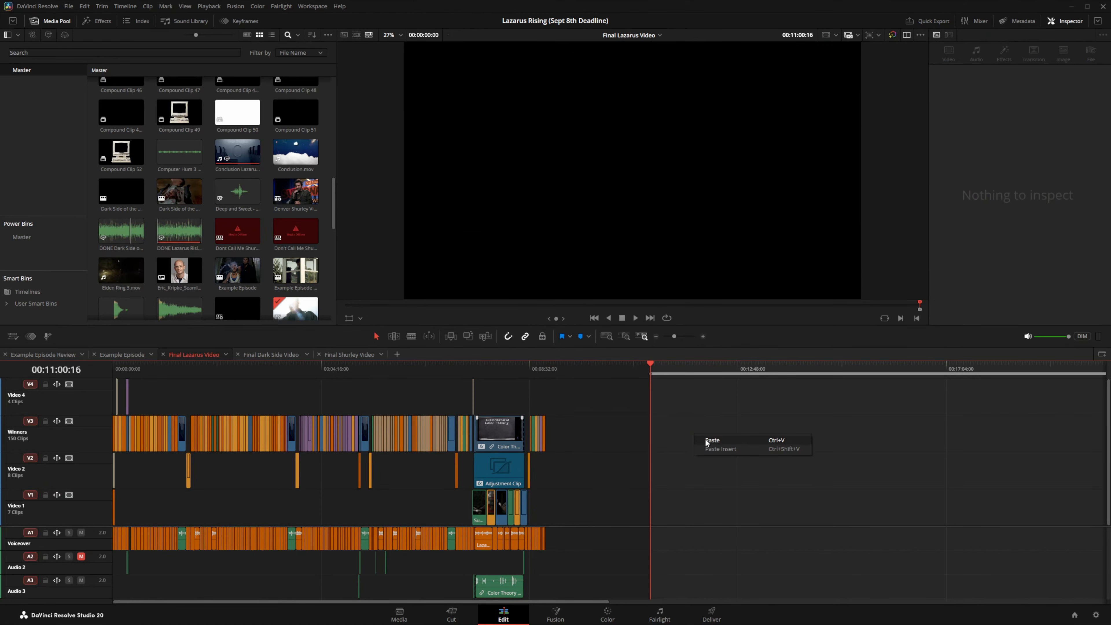
click(705, 438)
click(703, 337)
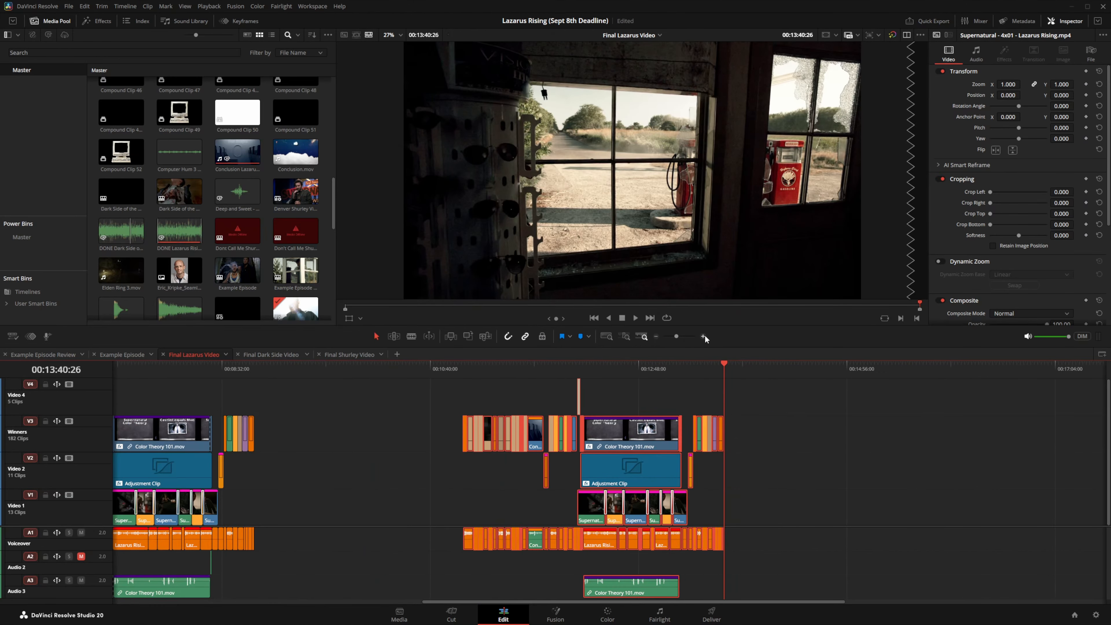
click(703, 337)
click(704, 336)
click(484, 392)
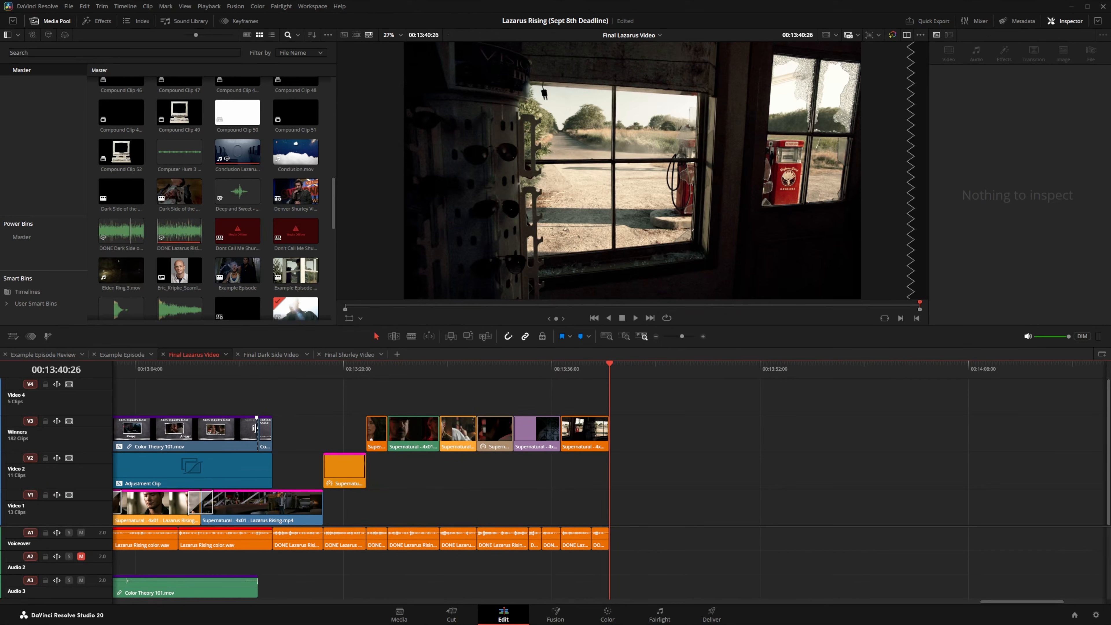
drag(978, 599, 853, 593)
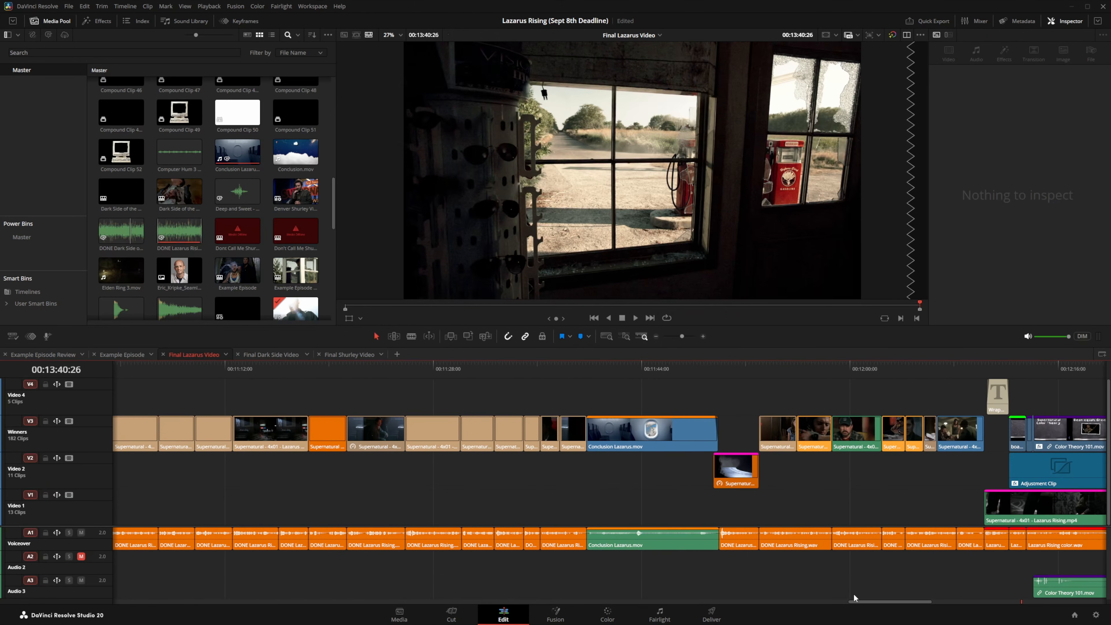
click(656, 336)
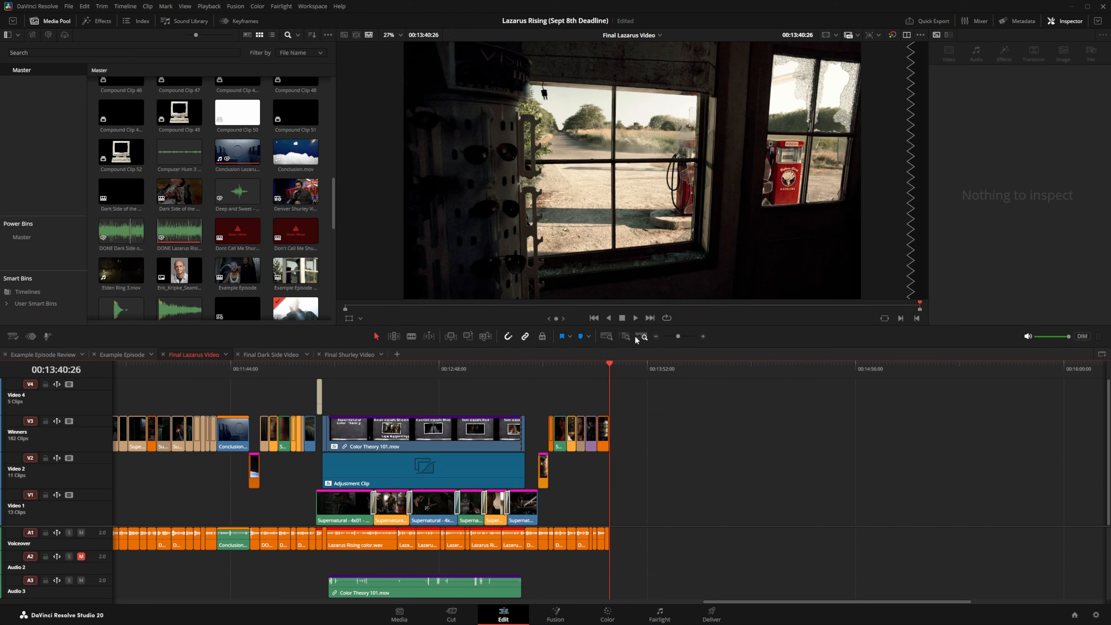
click(656, 336)
drag(649, 388, 474, 579)
key(Delete)
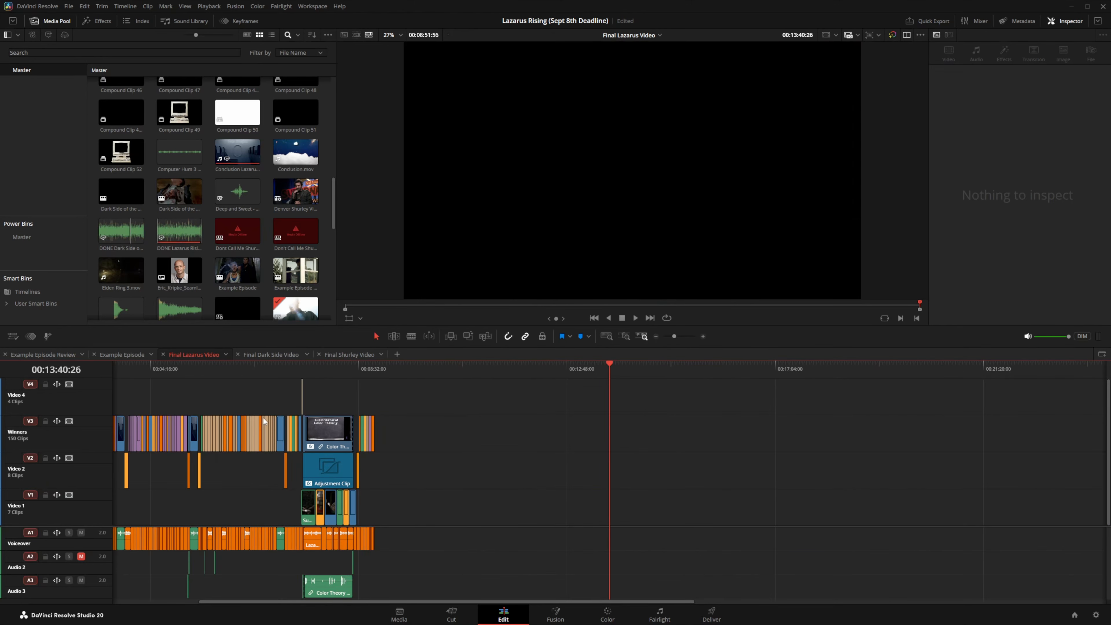
click(215, 367)
click(702, 336)
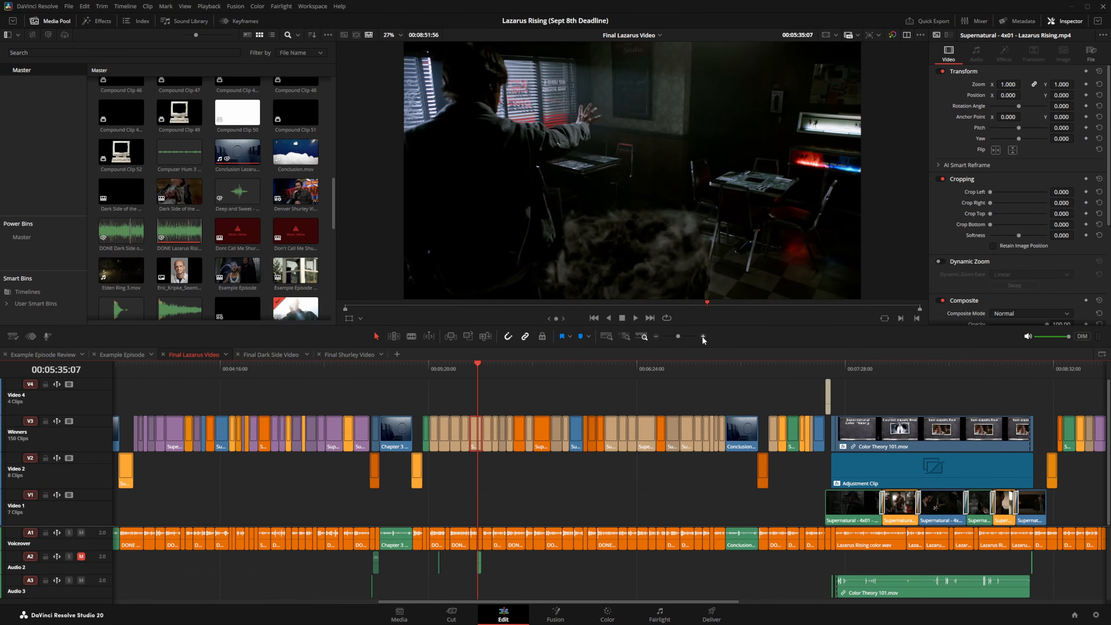
click(702, 336)
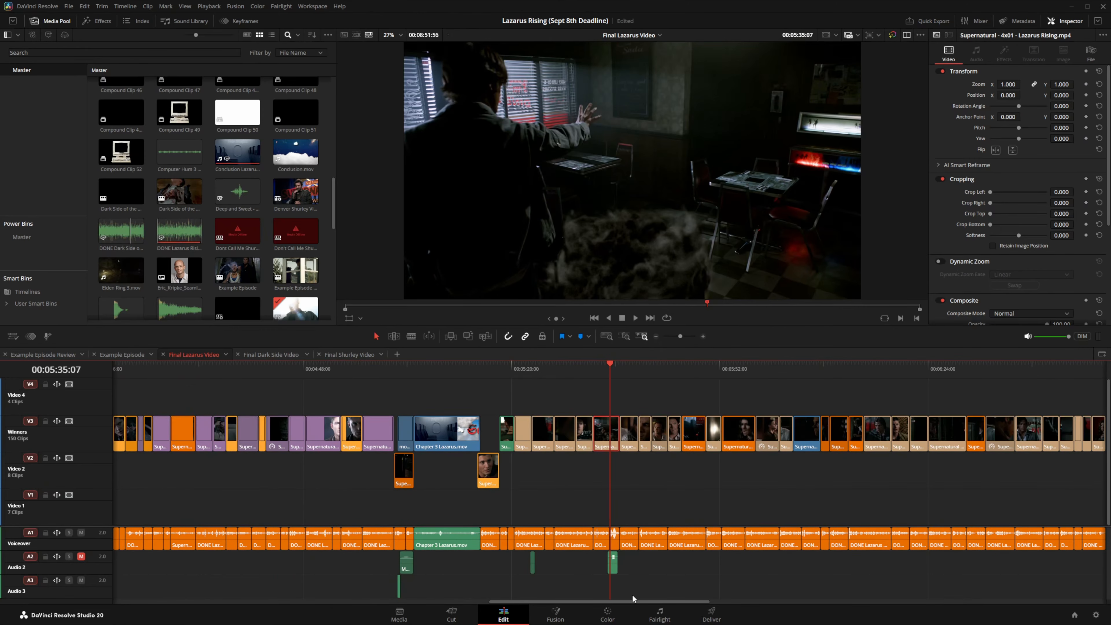
drag(633, 601, 232, 584)
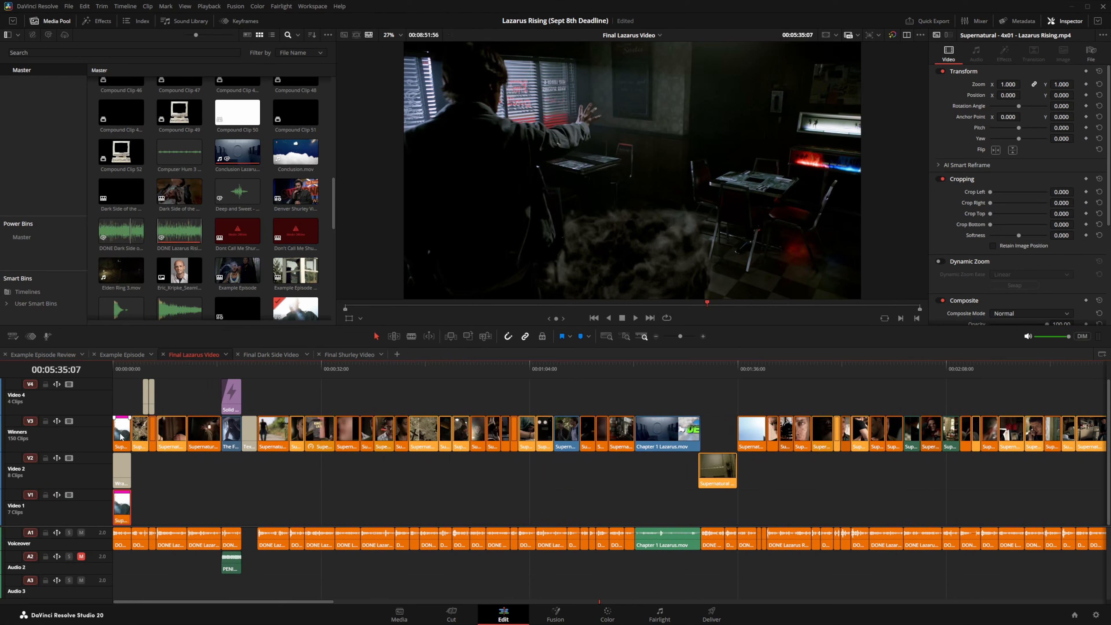
click(120, 370)
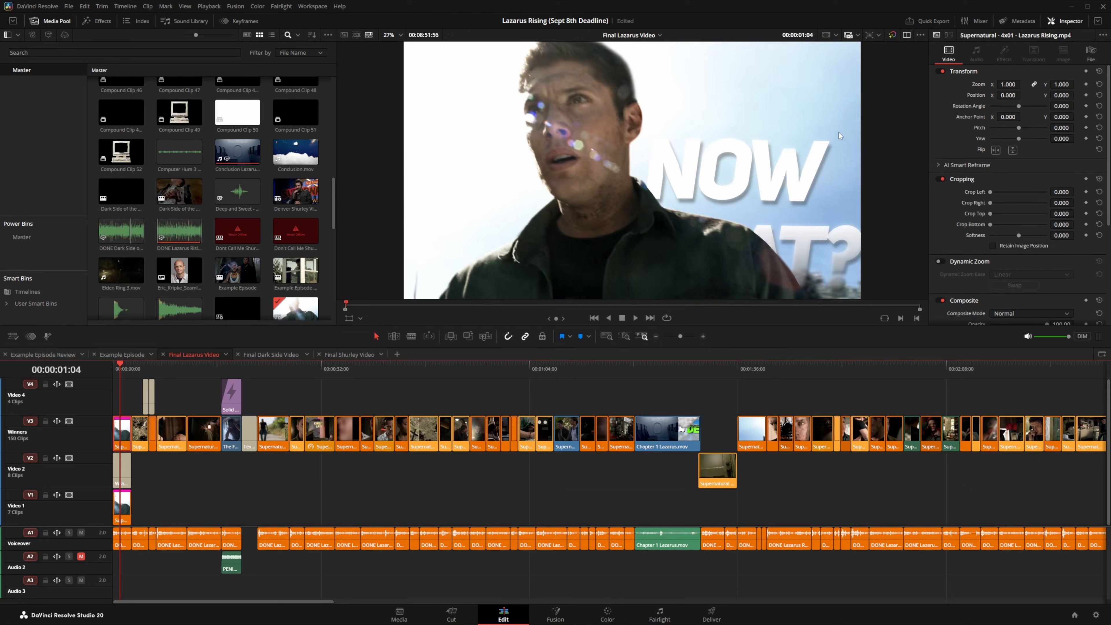
click(657, 337)
click(656, 337)
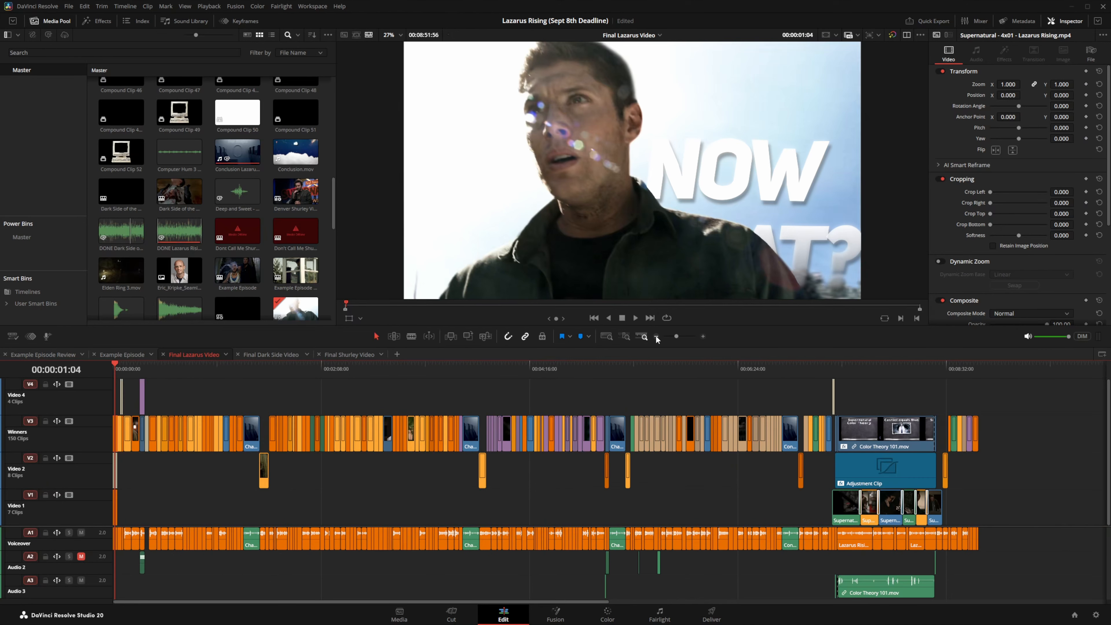
click(744, 377)
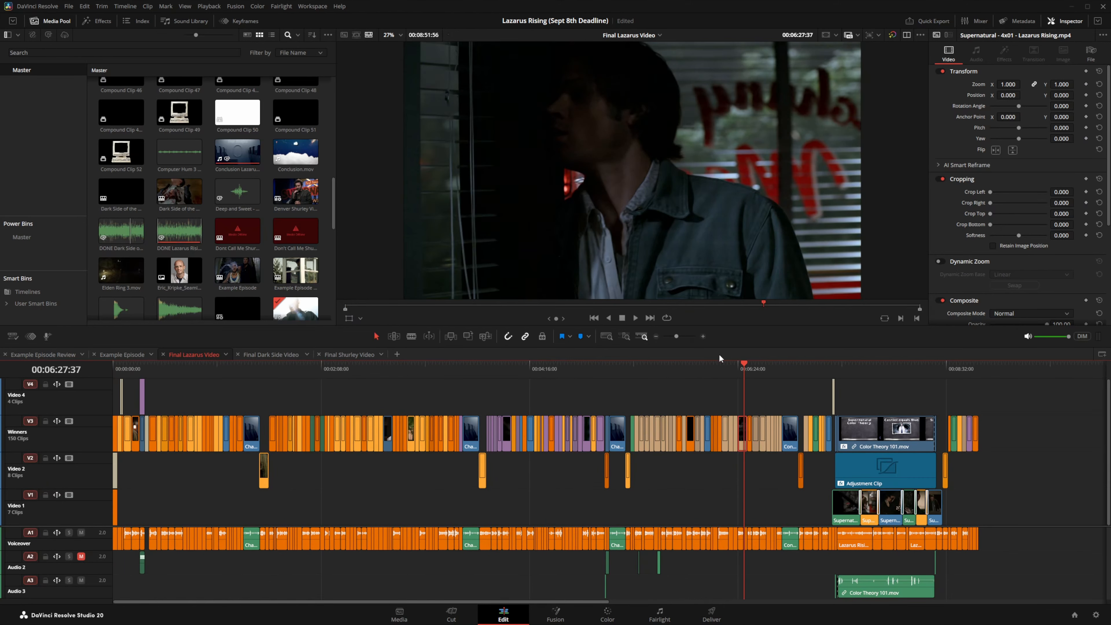
click(703, 337)
click(703, 336)
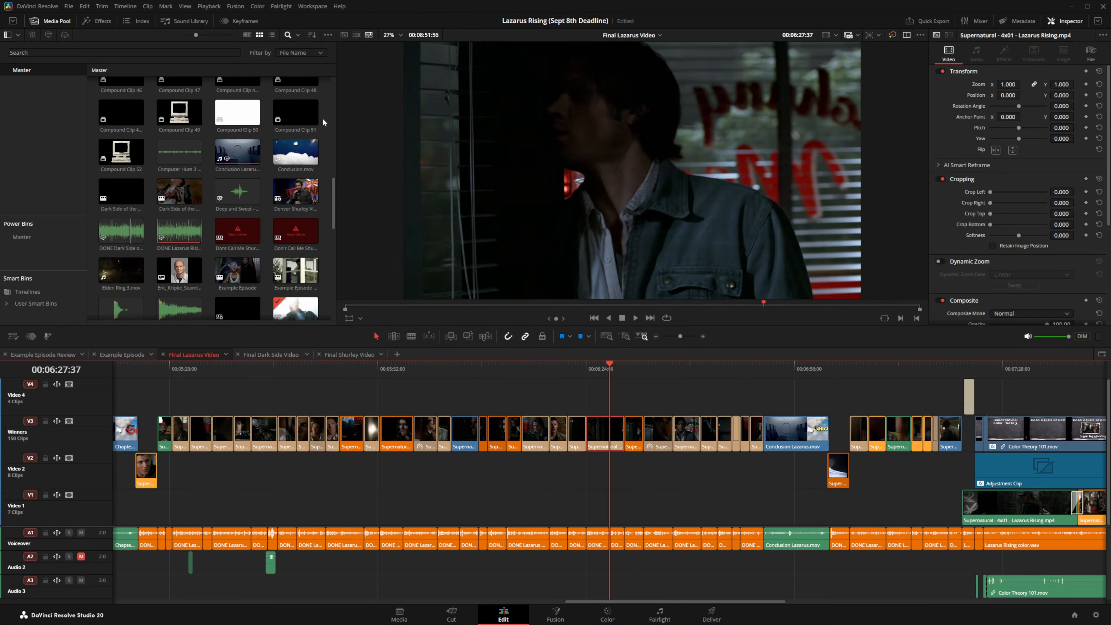
click(184, 6)
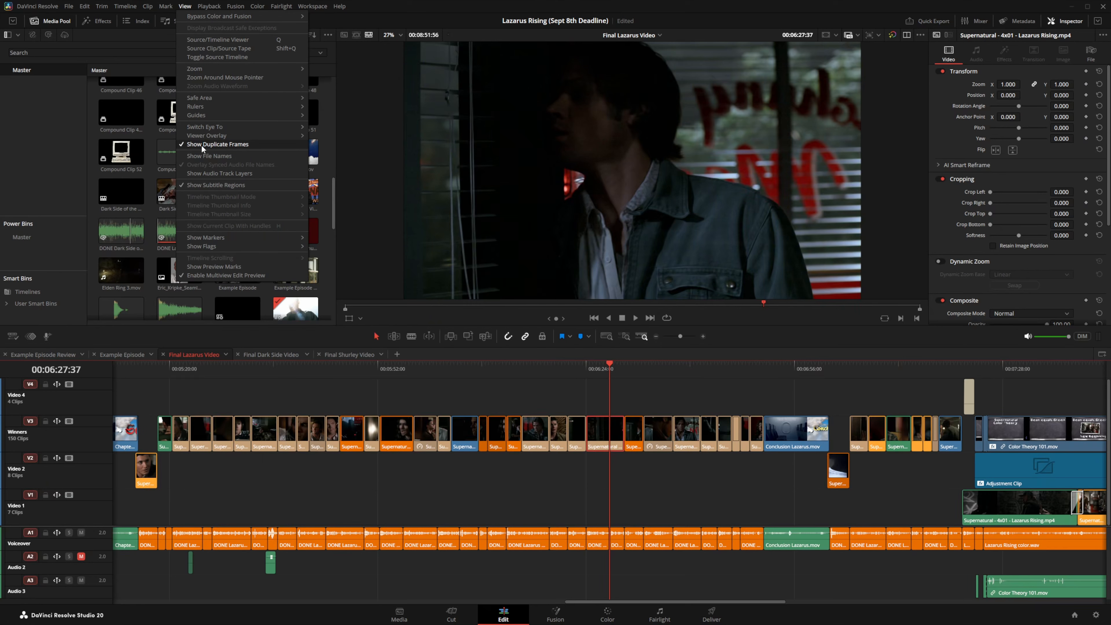
click(221, 145)
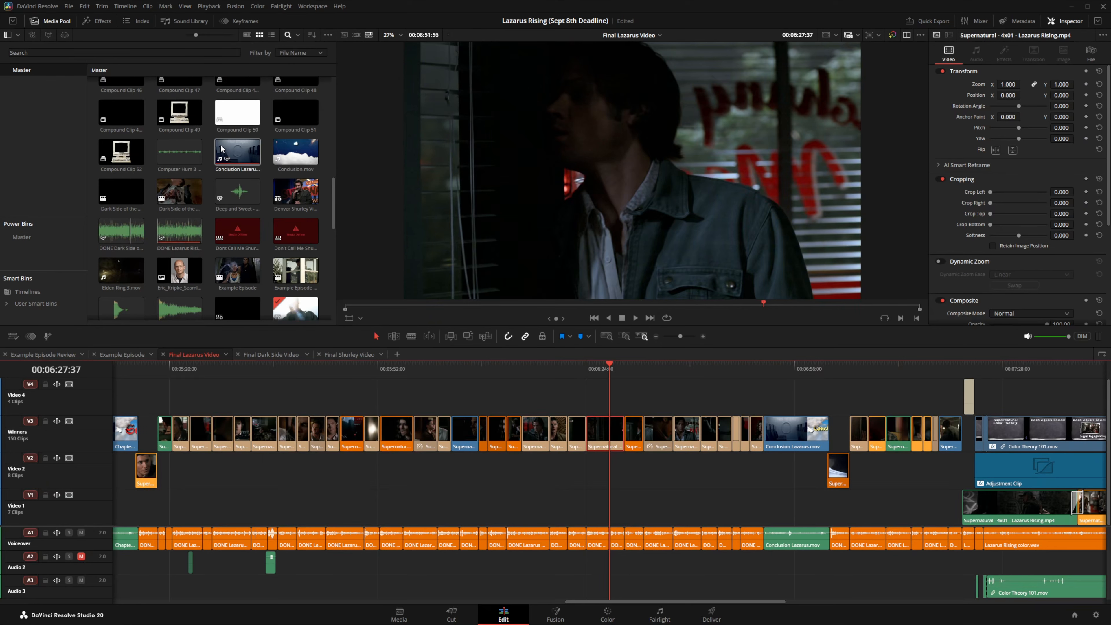
click(657, 336)
click(657, 338)
click(656, 338)
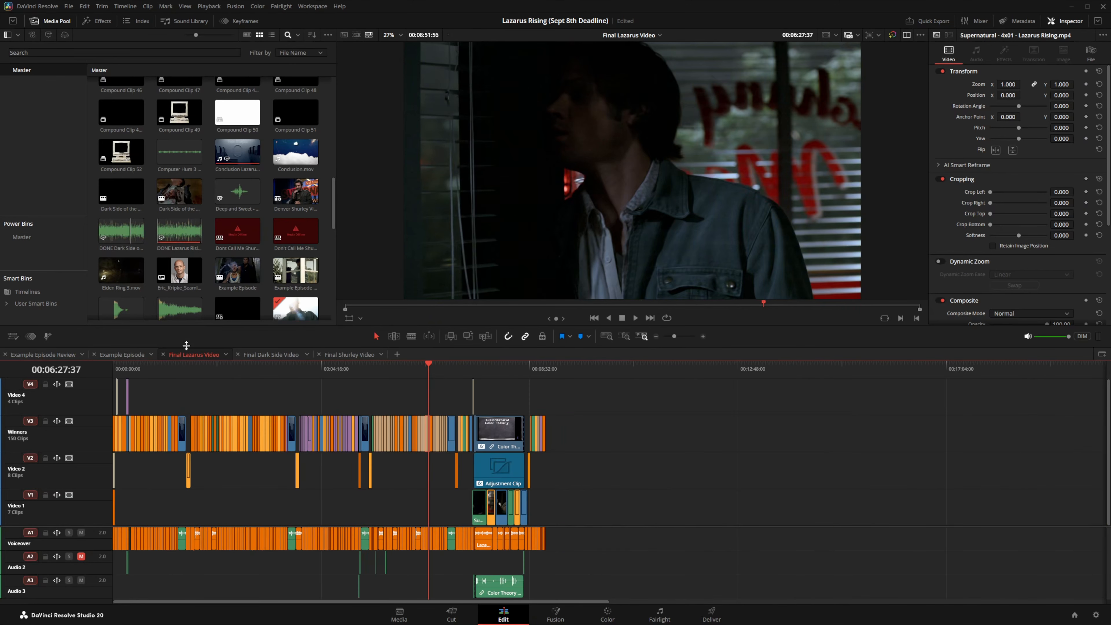
click(115, 369)
Step: Zoom the timeline back in by three steps
click(703, 336)
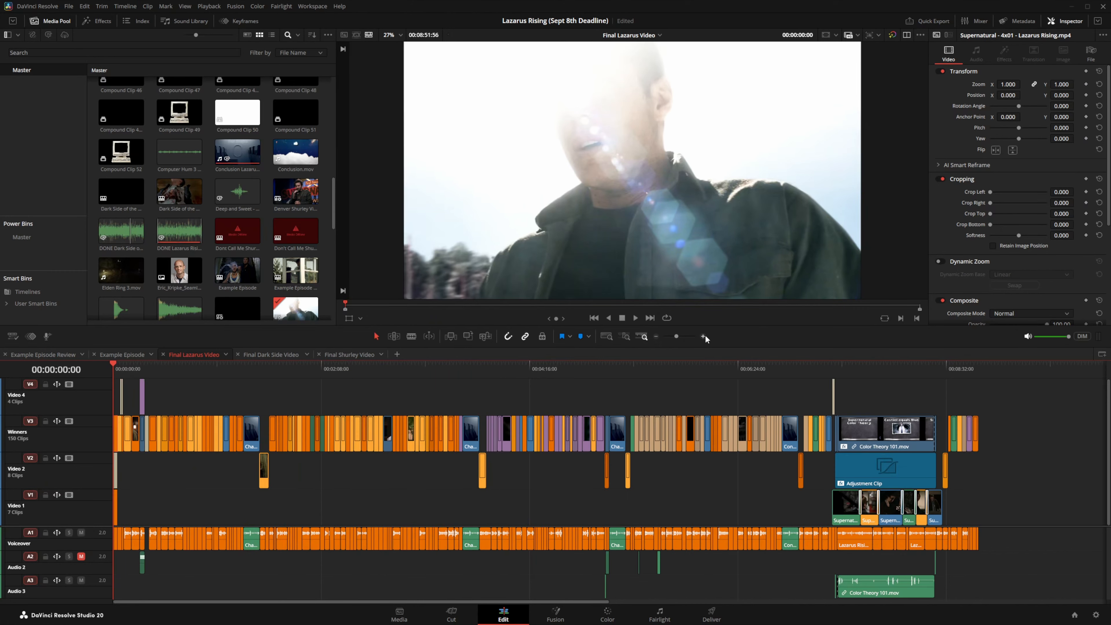
click(704, 336)
click(704, 336)
click(703, 336)
click(704, 336)
Step: Select all clips in Example Episode and set their Clip Color to orange
click(118, 357)
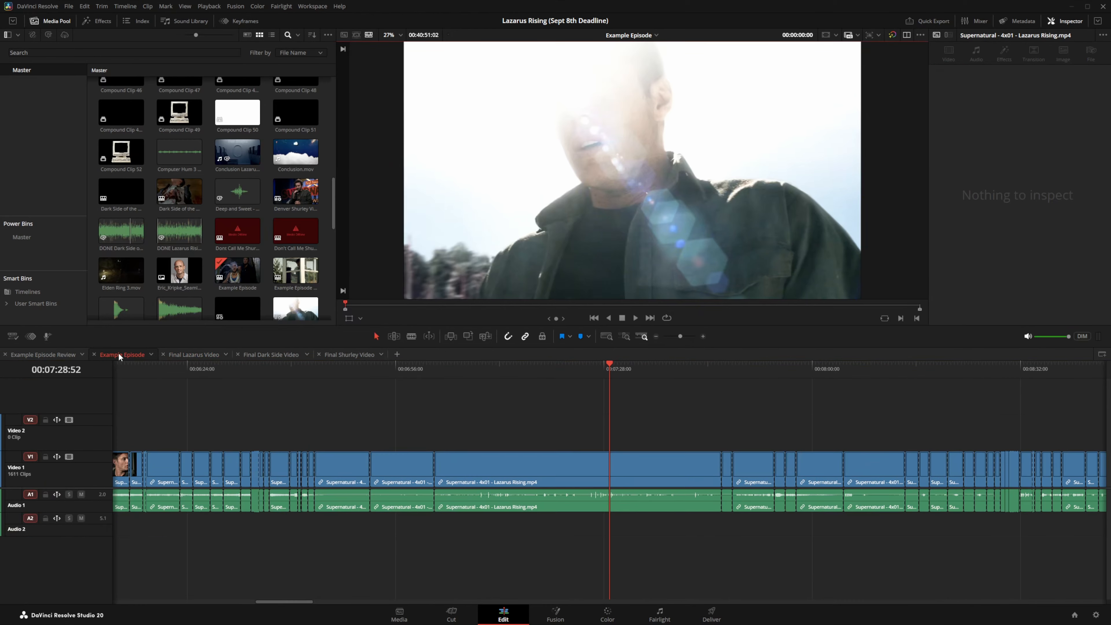
click(656, 336)
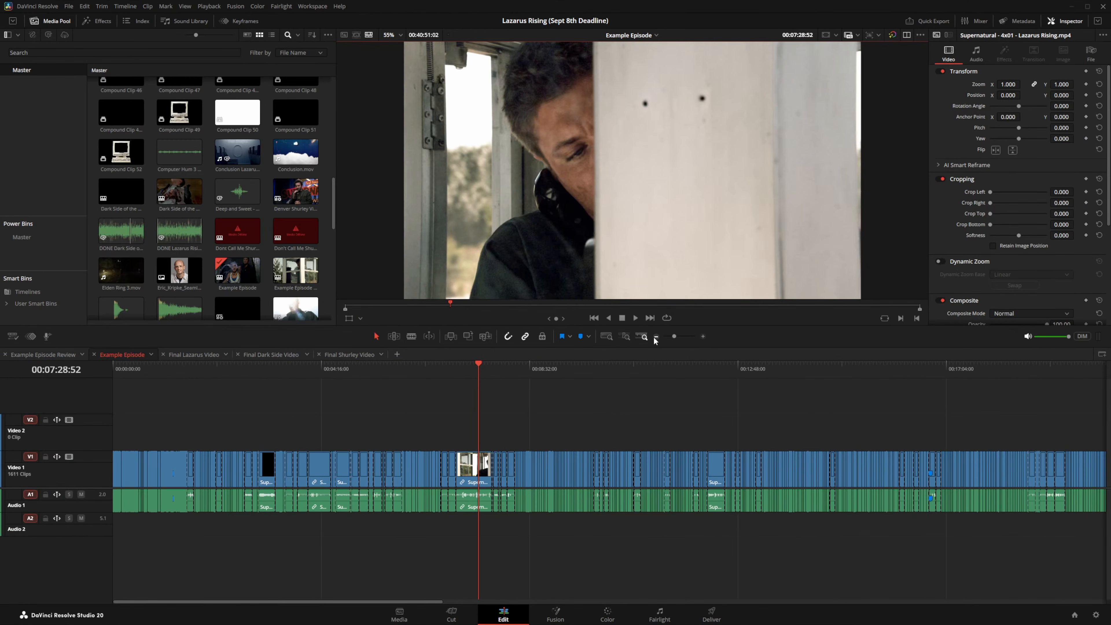
click(656, 337)
click(656, 336)
drag(578, 415, 78, 557)
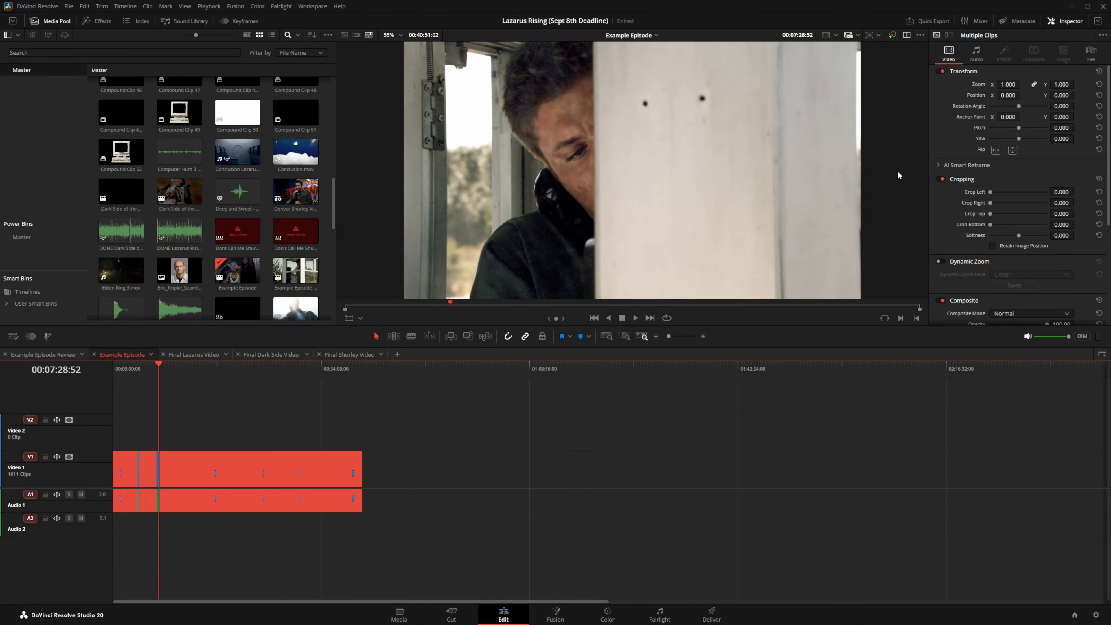
click(1086, 64)
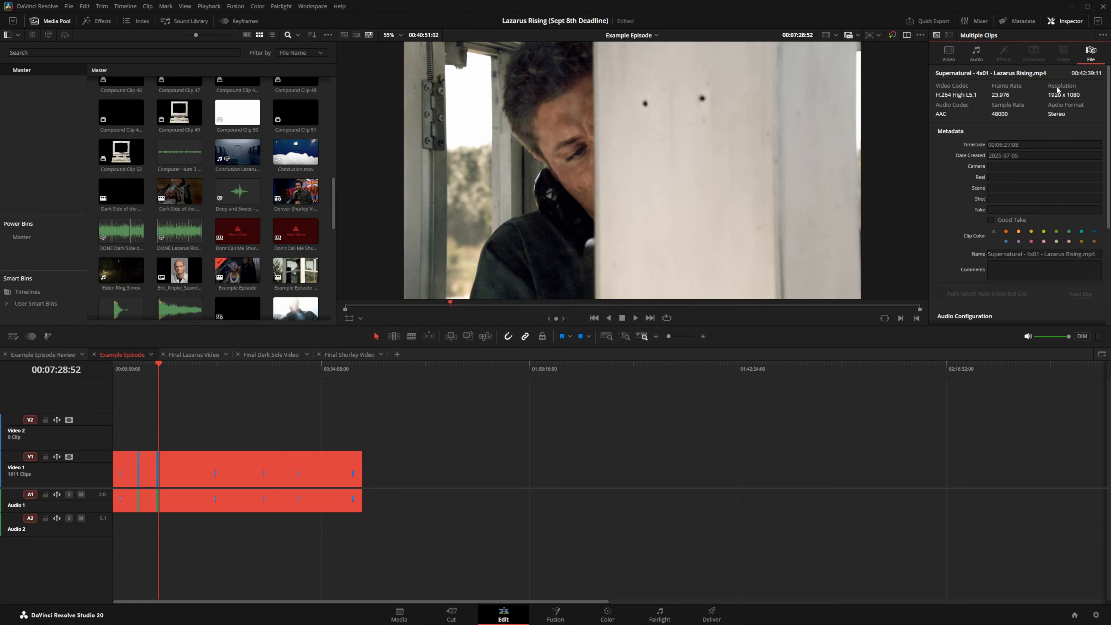
click(1083, 241)
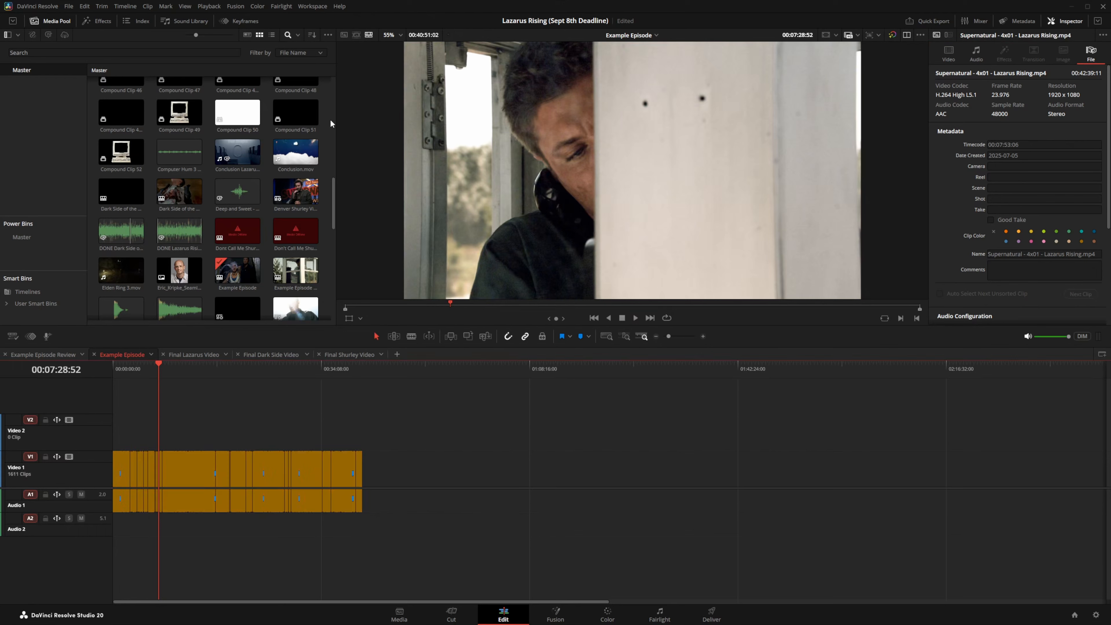
Step: Place the Supernatural 4x02 clip after the orange clips on Video 1 and colour it navy
drag(333, 199, 330, 291)
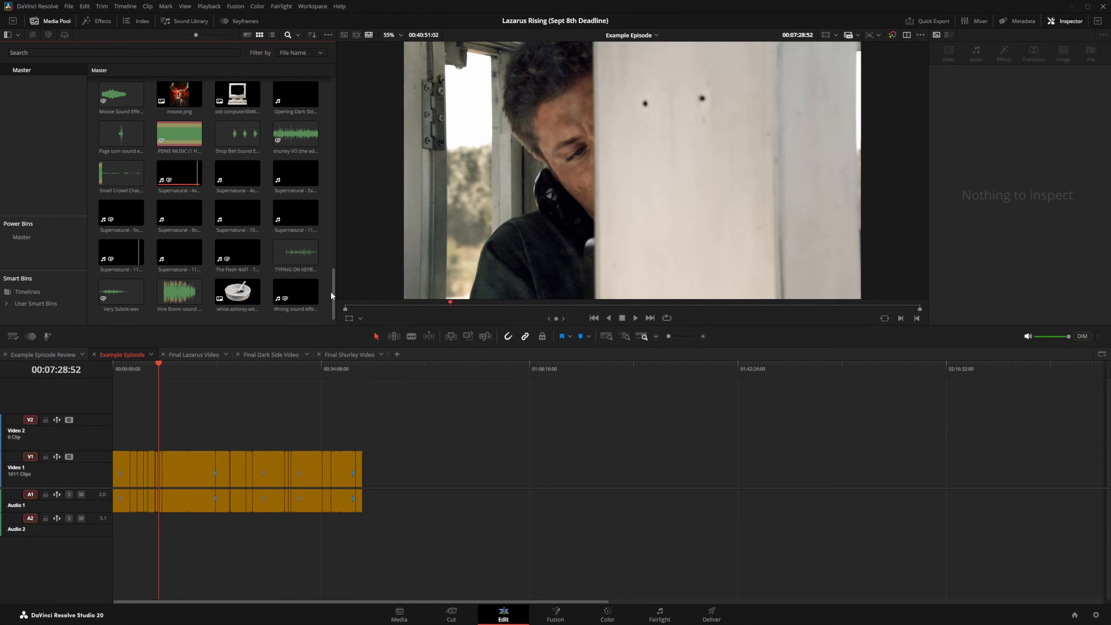
drag(228, 180, 308, 267)
drag(468, 473, 469, 474)
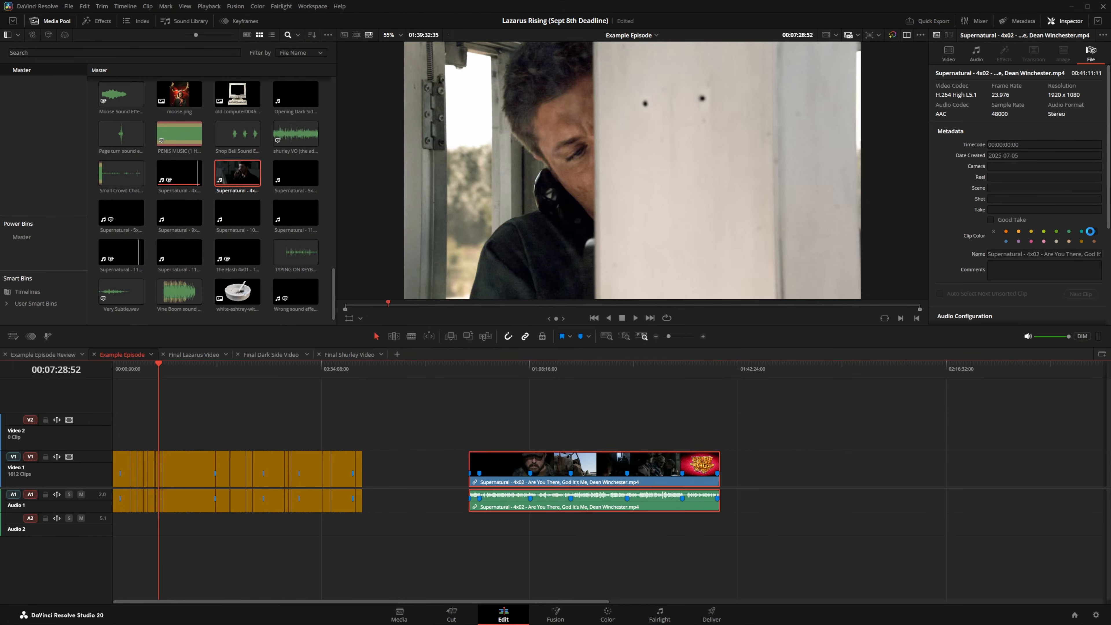
click(1094, 232)
click(830, 447)
Step: Split the 4x02 clip twice, move the short piece right, and copy it
click(597, 367)
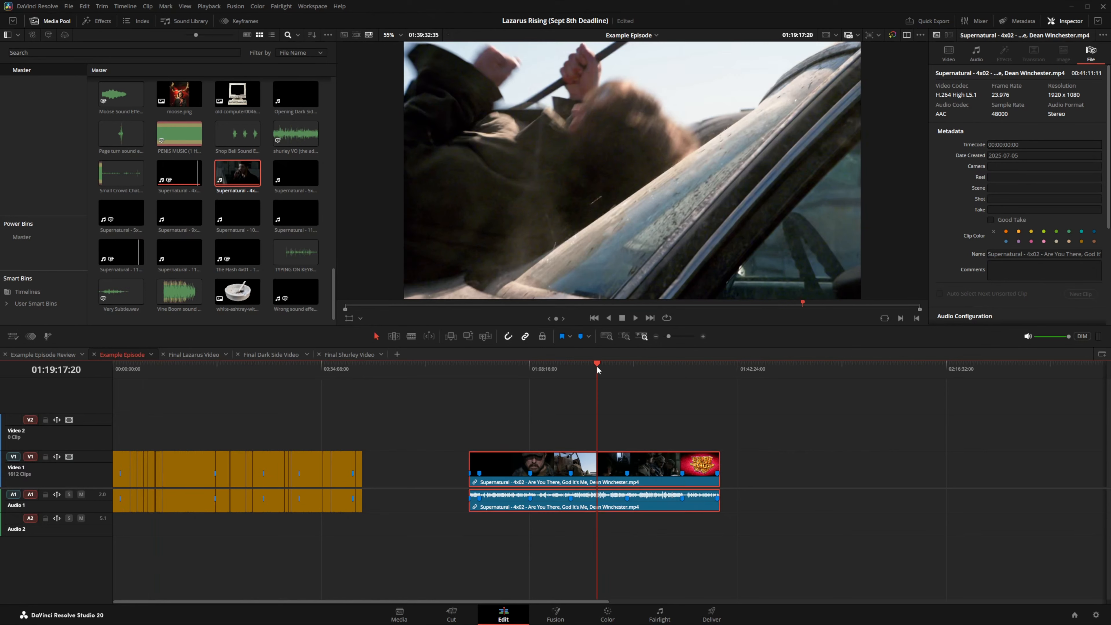
key(ctrl+b)
click(609, 371)
key(ctrl+b)
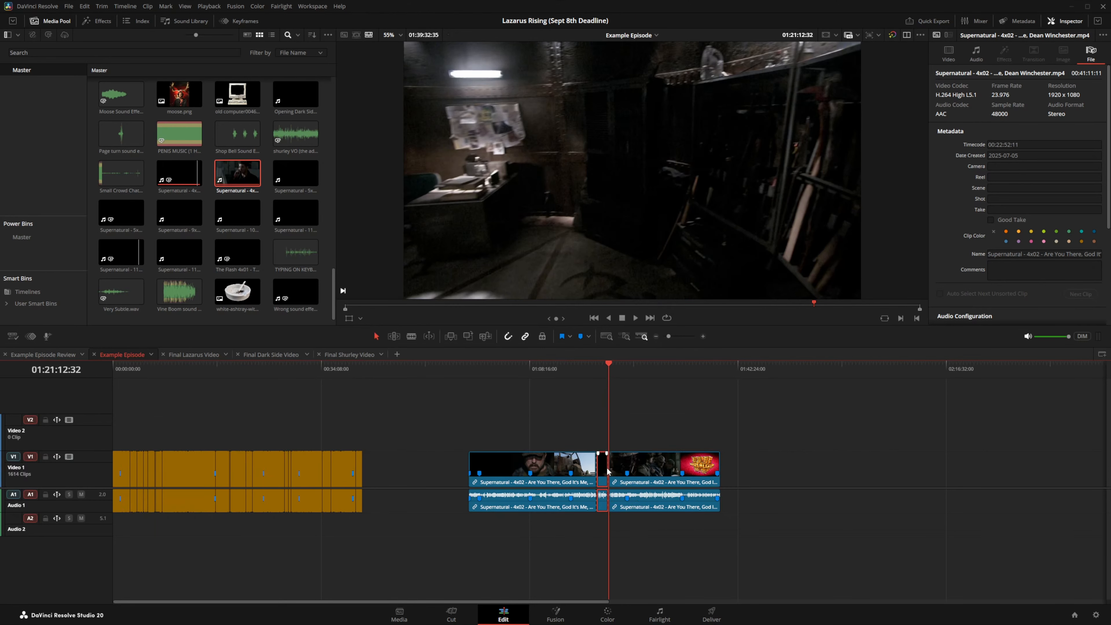
drag(603, 472, 816, 472)
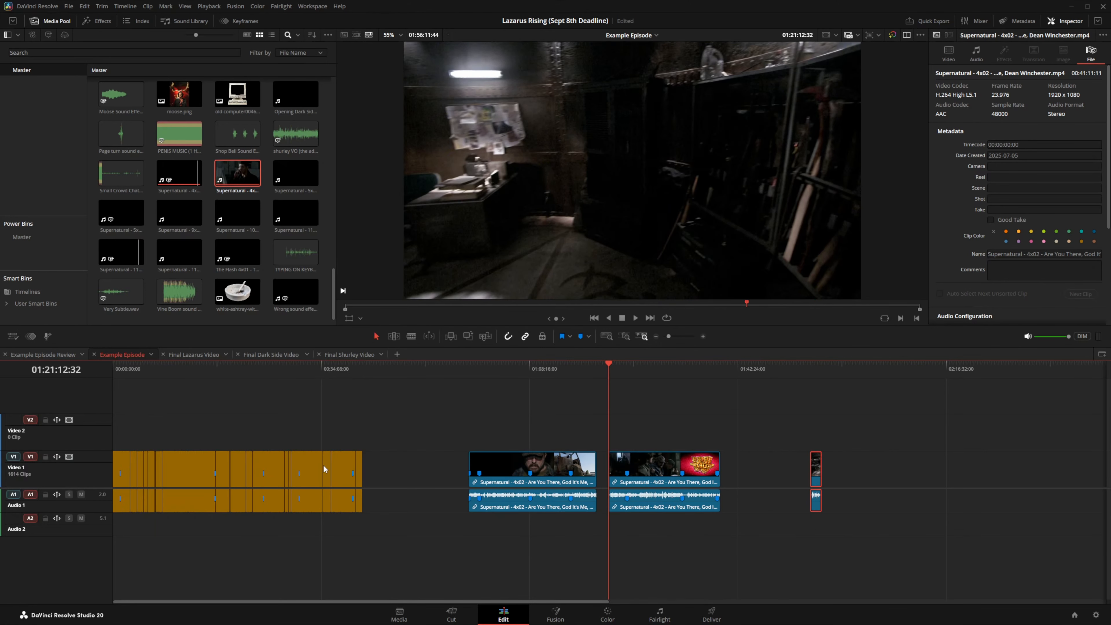
drag(860, 442, 756, 521)
right_click(816, 467)
click(842, 153)
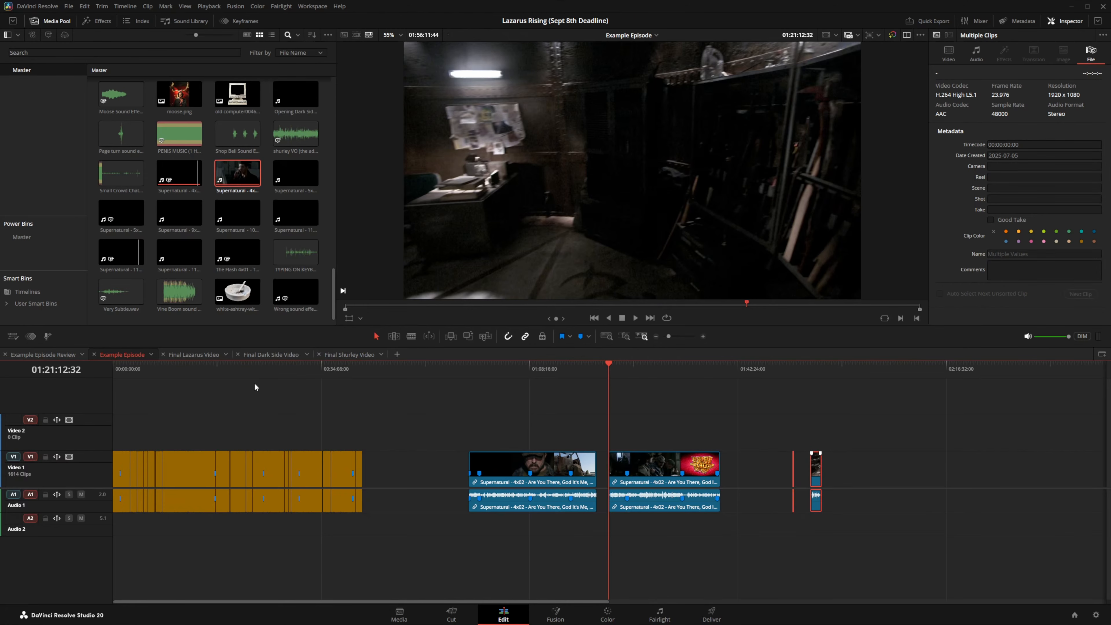
click(208, 358)
Step: Paste the copied clips after the end of the Final Lazarus Video edit
click(1006, 365)
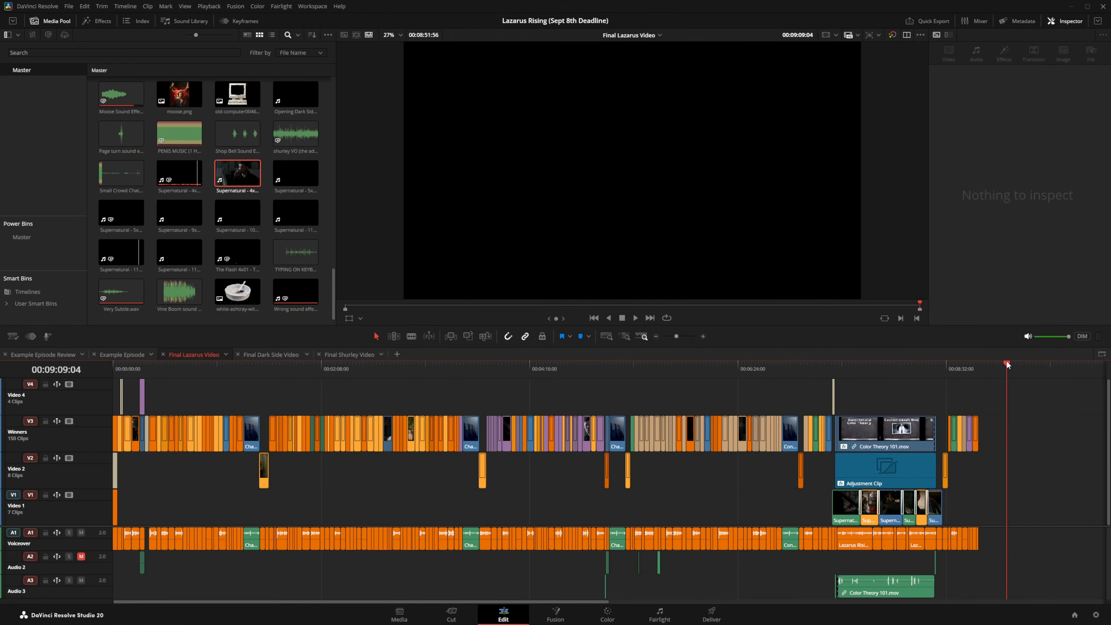
right_click(1048, 469)
click(1059, 480)
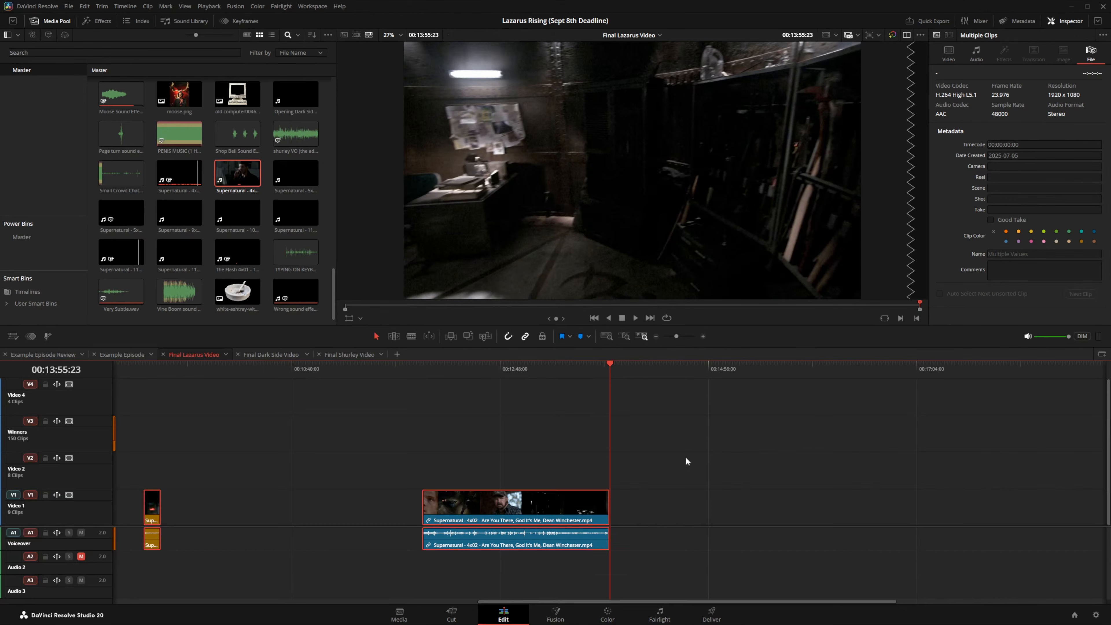
Step: Select the pasted 4x02 clips and delete them
click(686, 459)
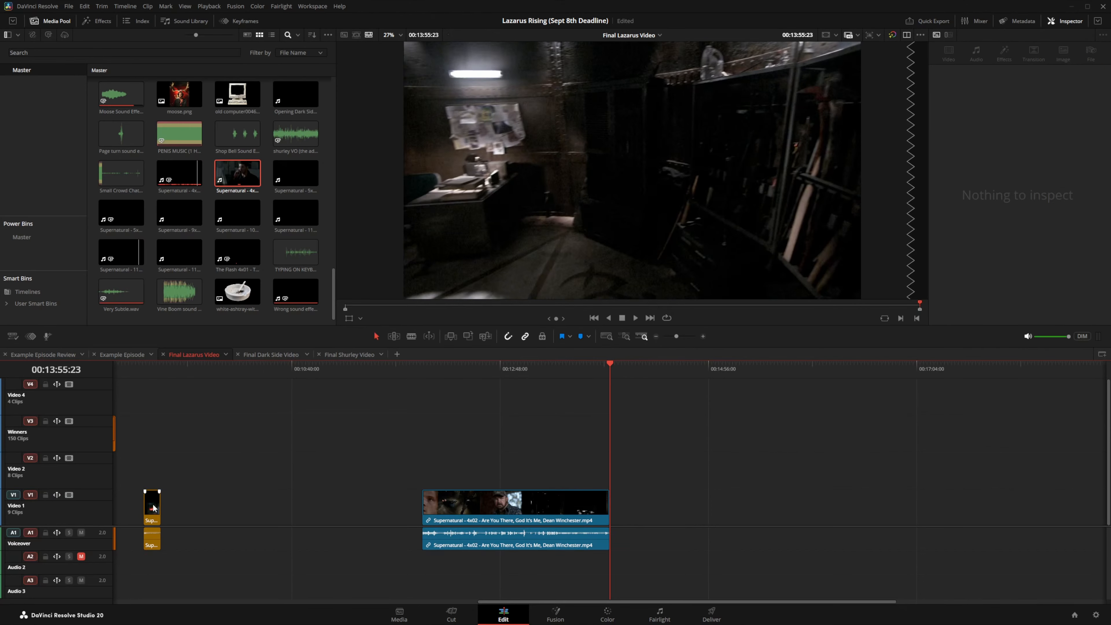
click(523, 520)
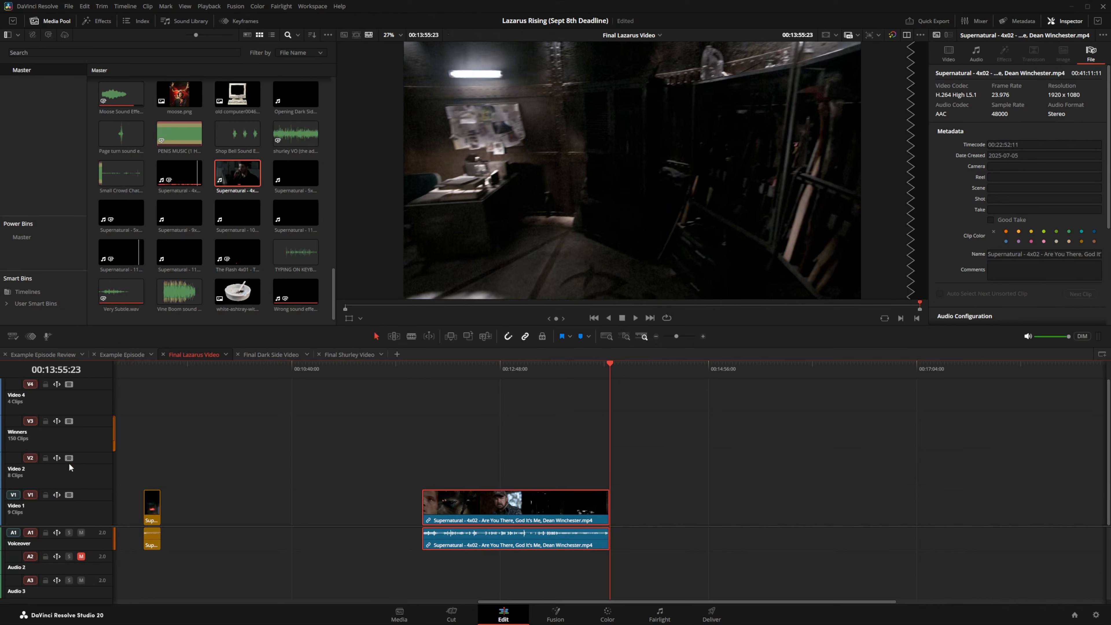
click(152, 372)
click(447, 373)
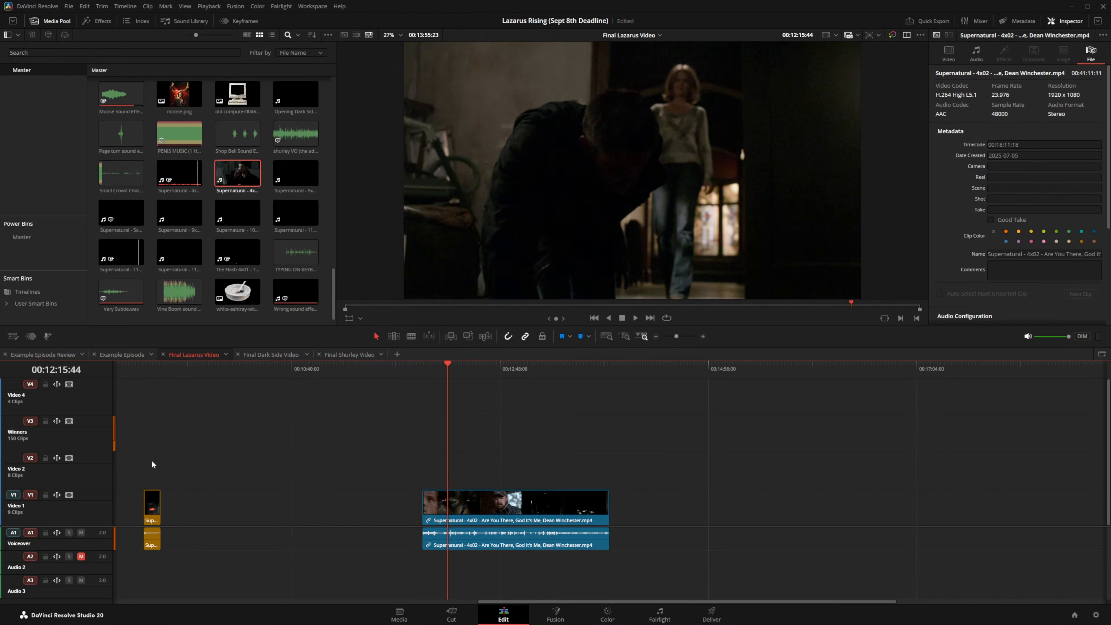
drag(151, 460, 520, 540)
key(Delete)
Step: Return to the Example Episode timeline
click(655, 336)
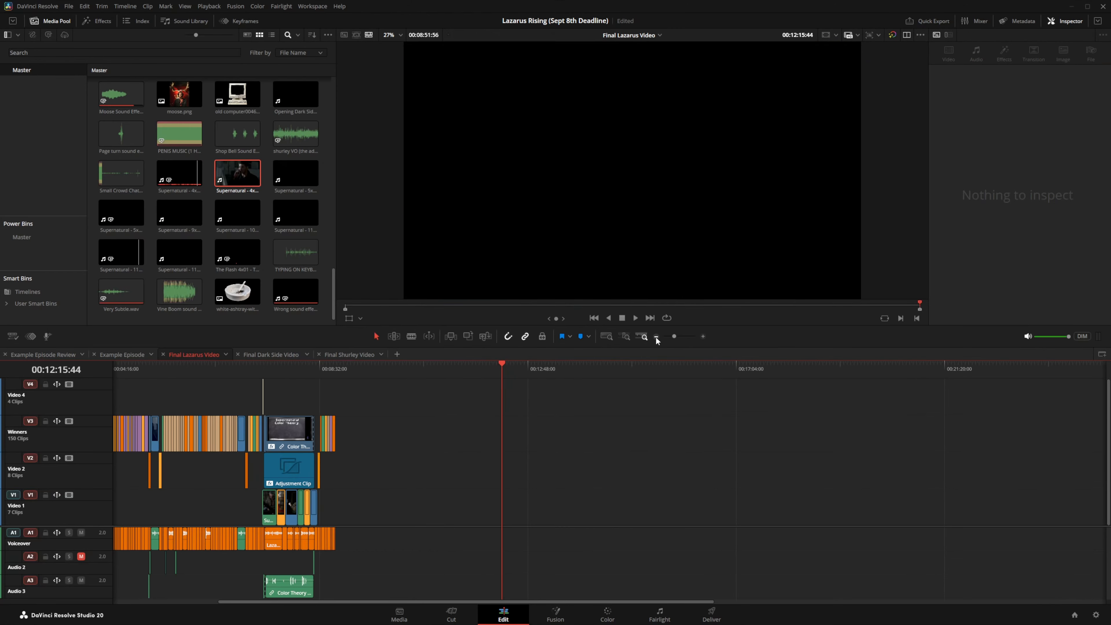
click(149, 370)
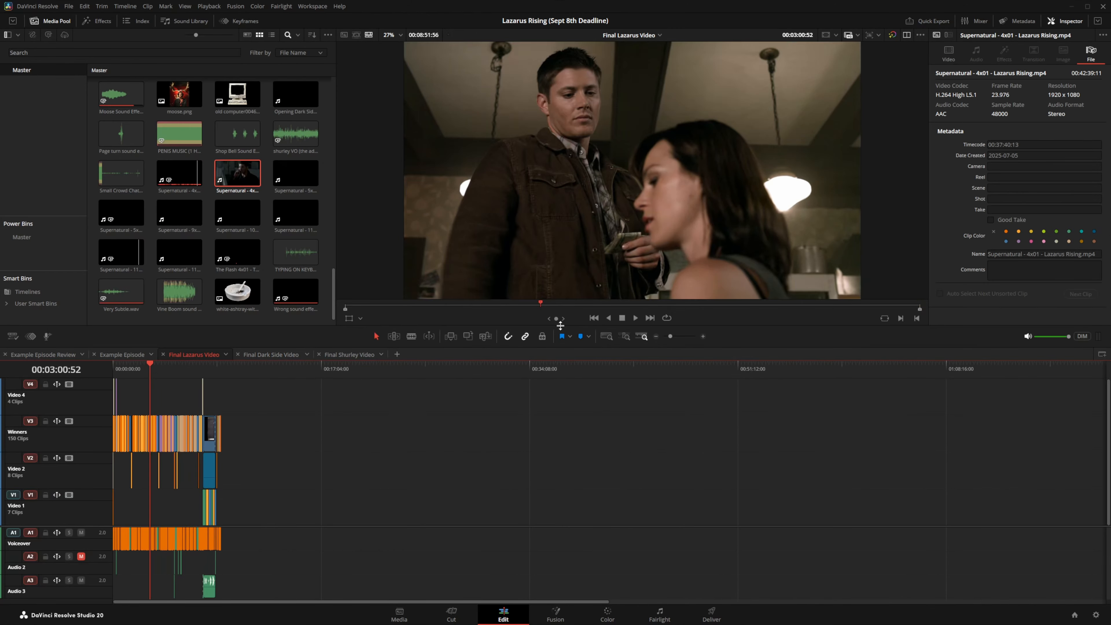
click(703, 337)
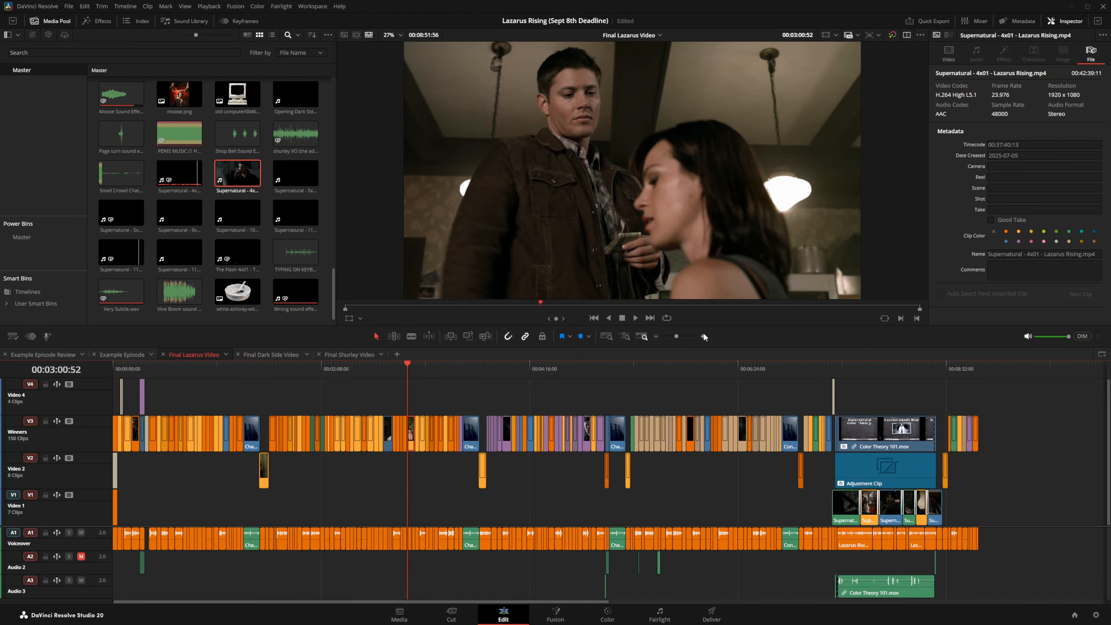
click(112, 353)
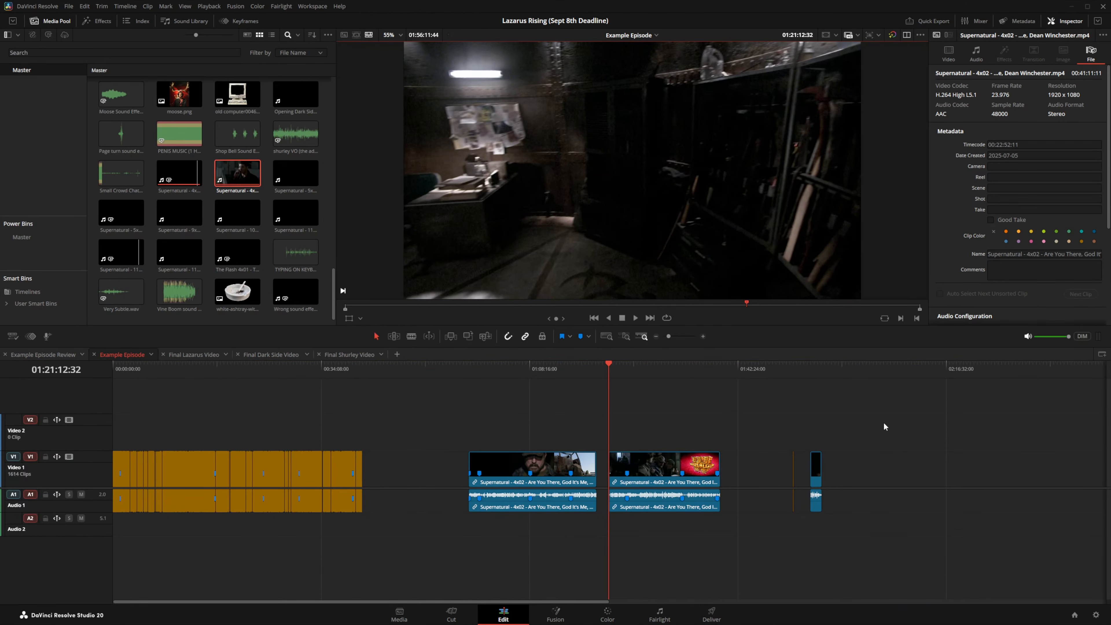
Step: Delete the split 4x02 pieces and clear the orange colour from the remaining episode clips
drag(884, 422, 407, 538)
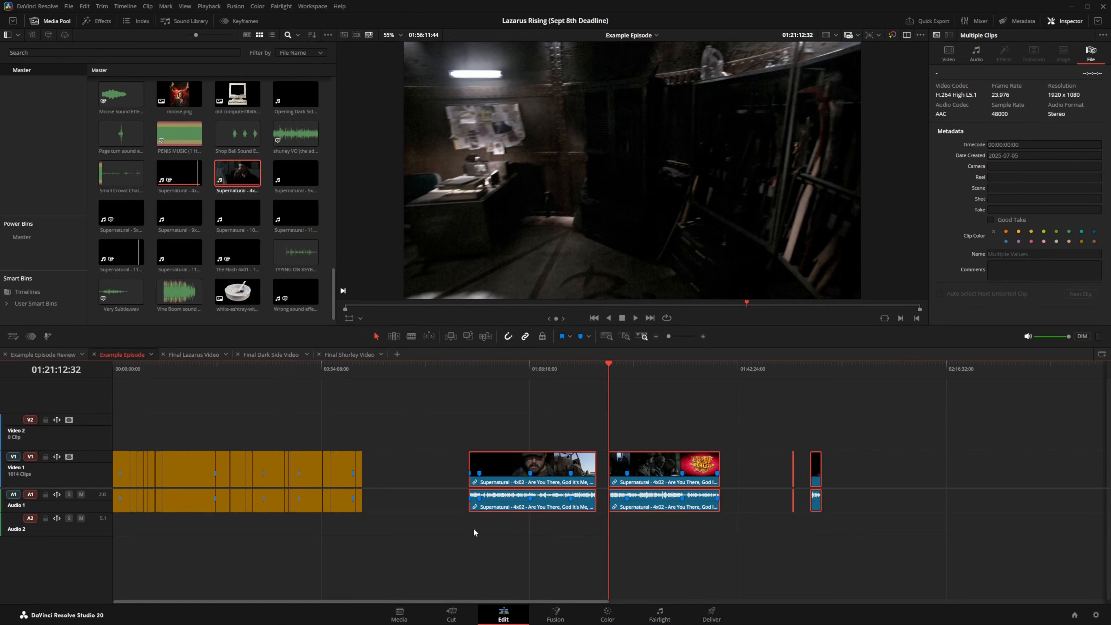
key(Delete)
drag(446, 442, 113, 567)
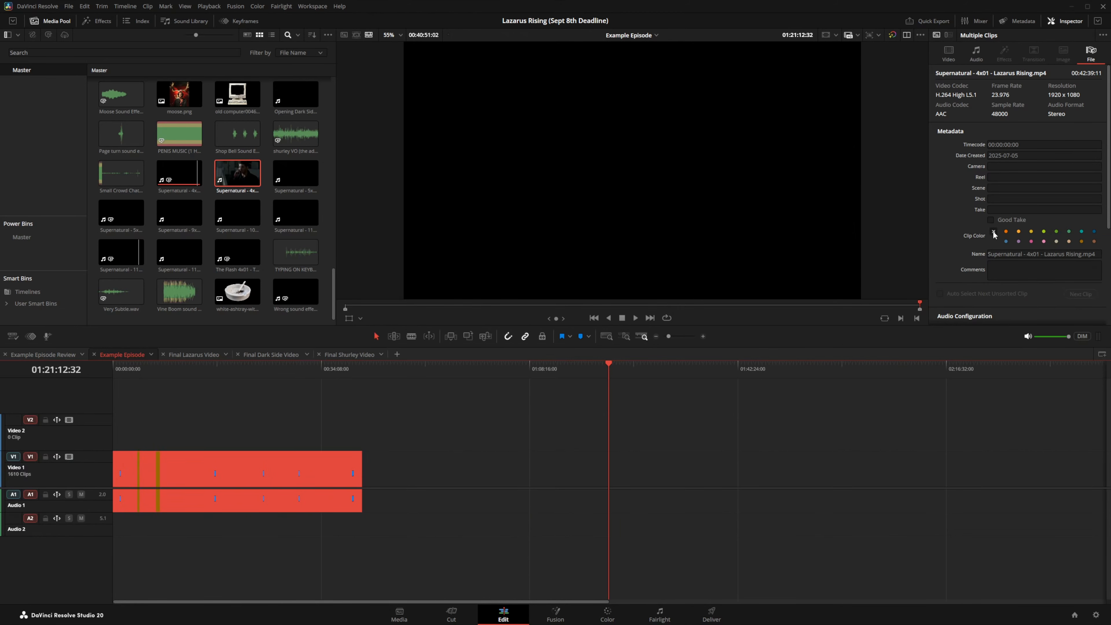
click(994, 232)
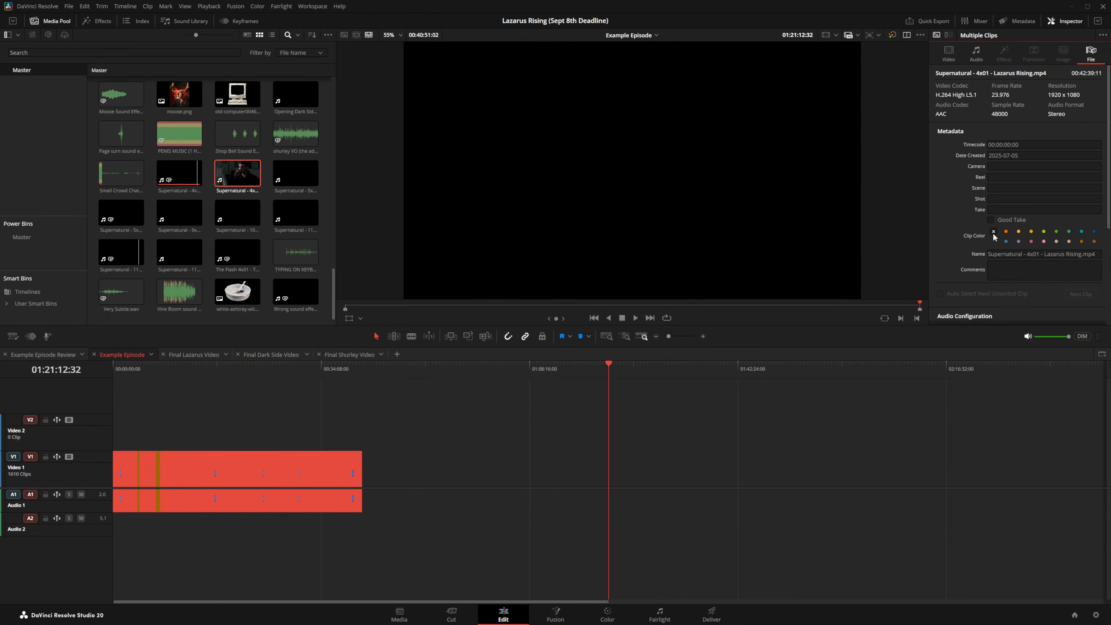
click(284, 414)
click(198, 371)
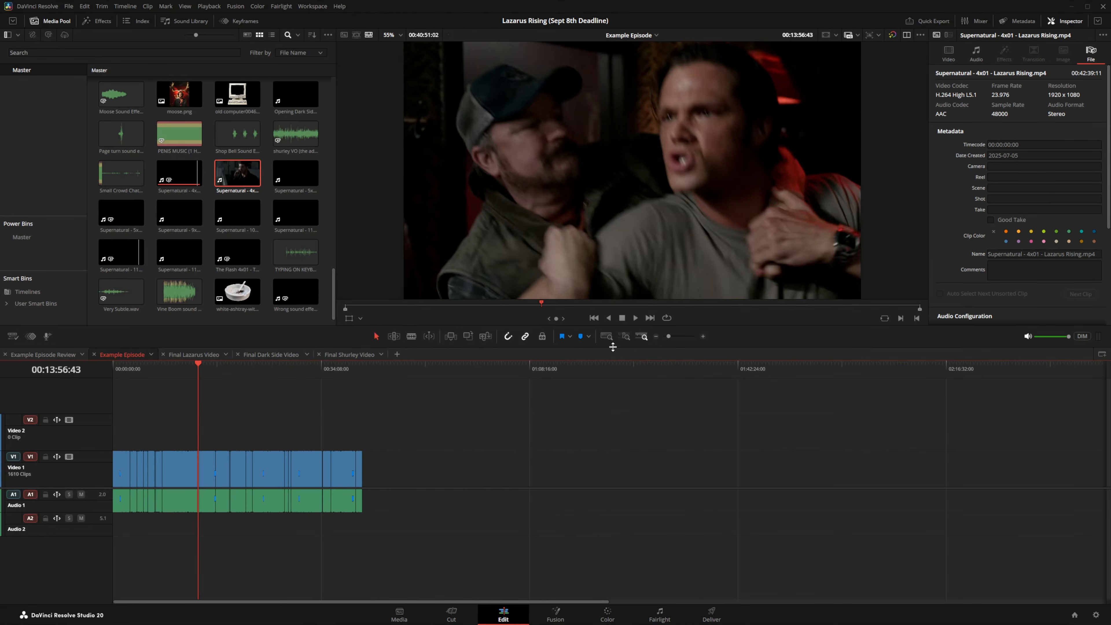
click(703, 336)
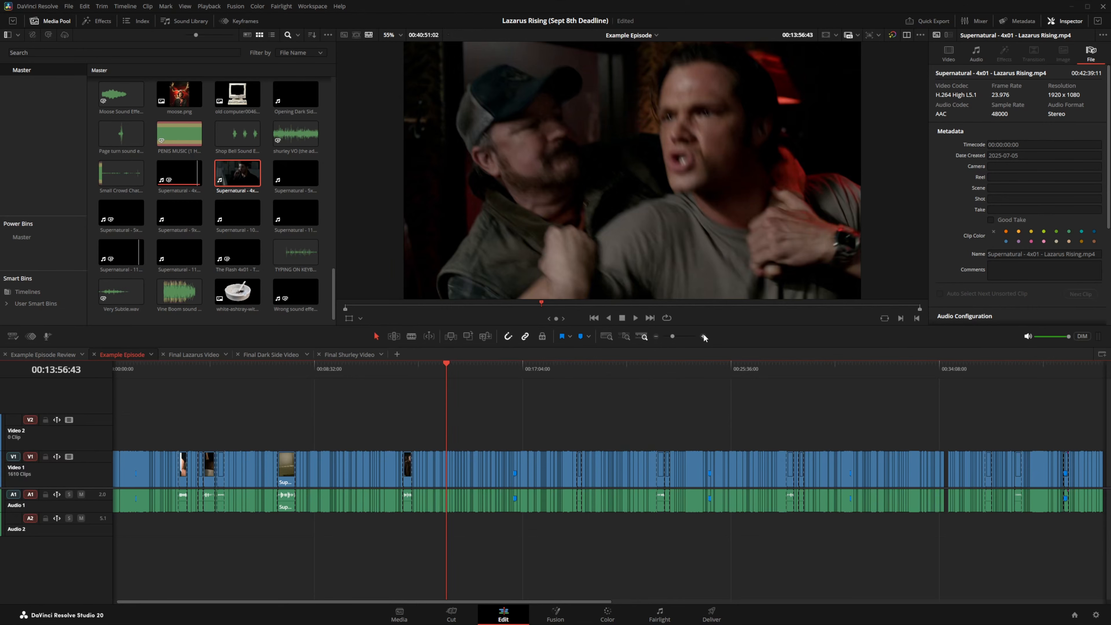
key(super)
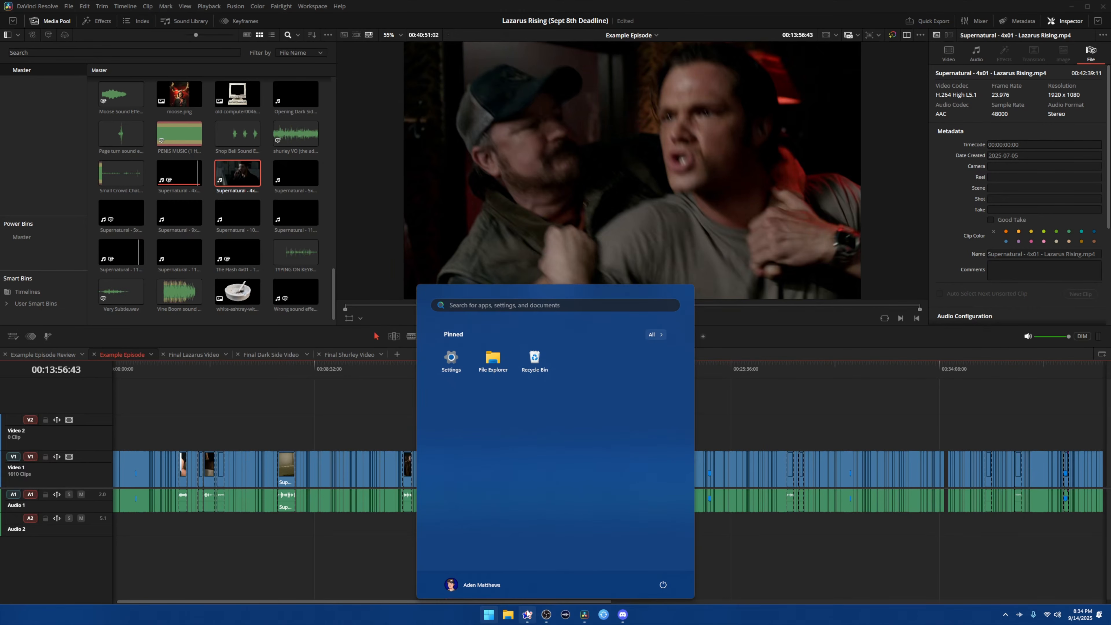
Step: Scroll the review script PDF from Chapter One to Chapter Three: Sam Winchester, then close it
click(529, 619)
scroll(271, 328, up, 10)
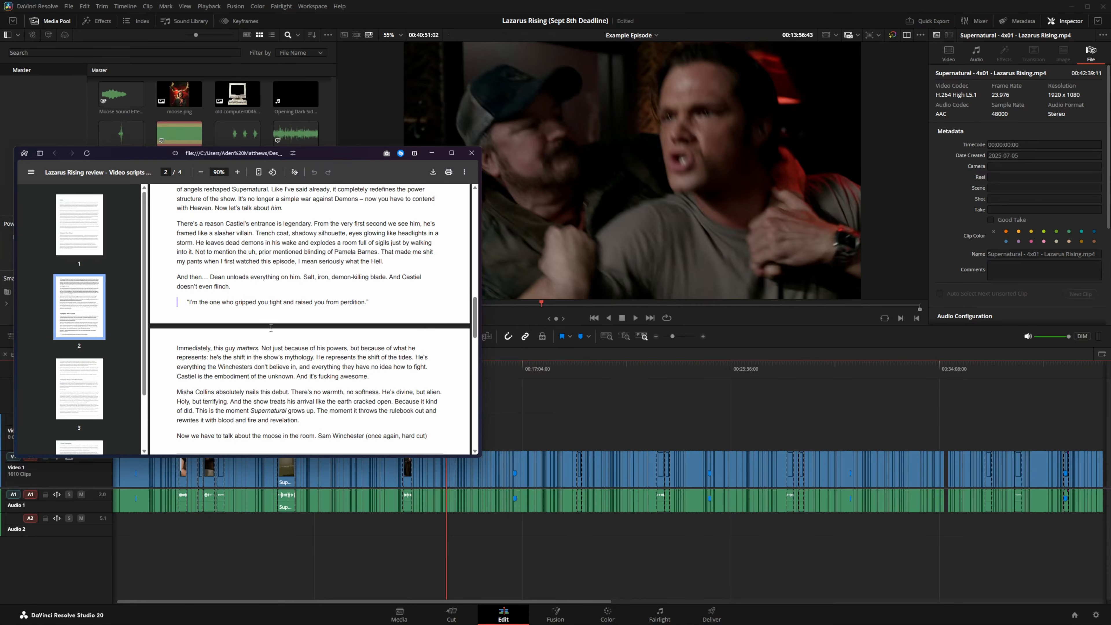
scroll(271, 328, up, 5)
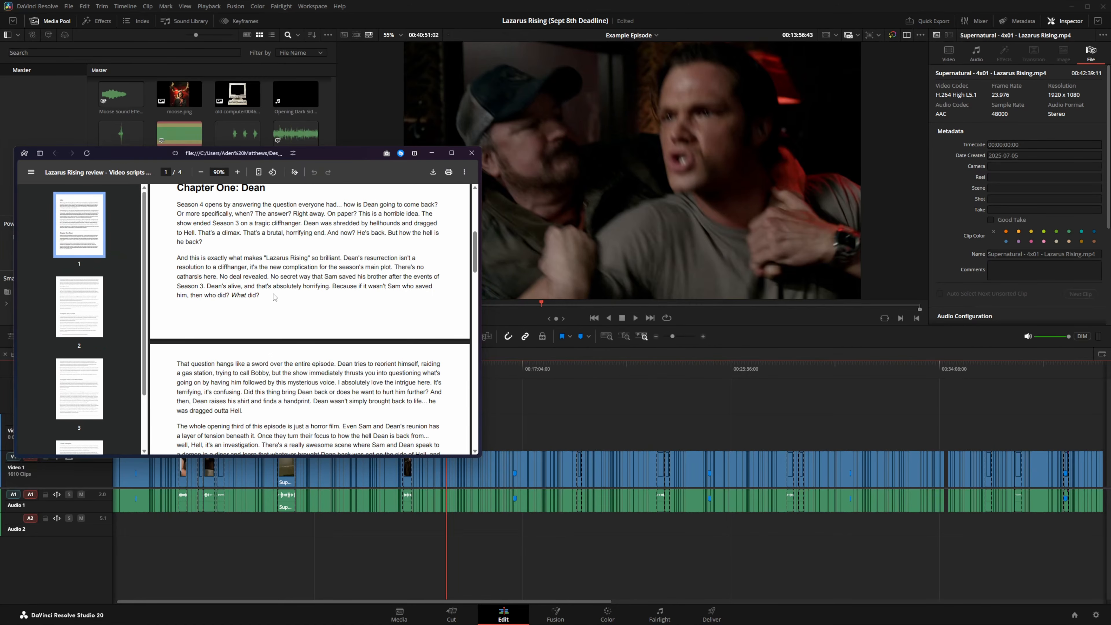
scroll(275, 298, up, 3)
scroll(281, 328, down, 10)
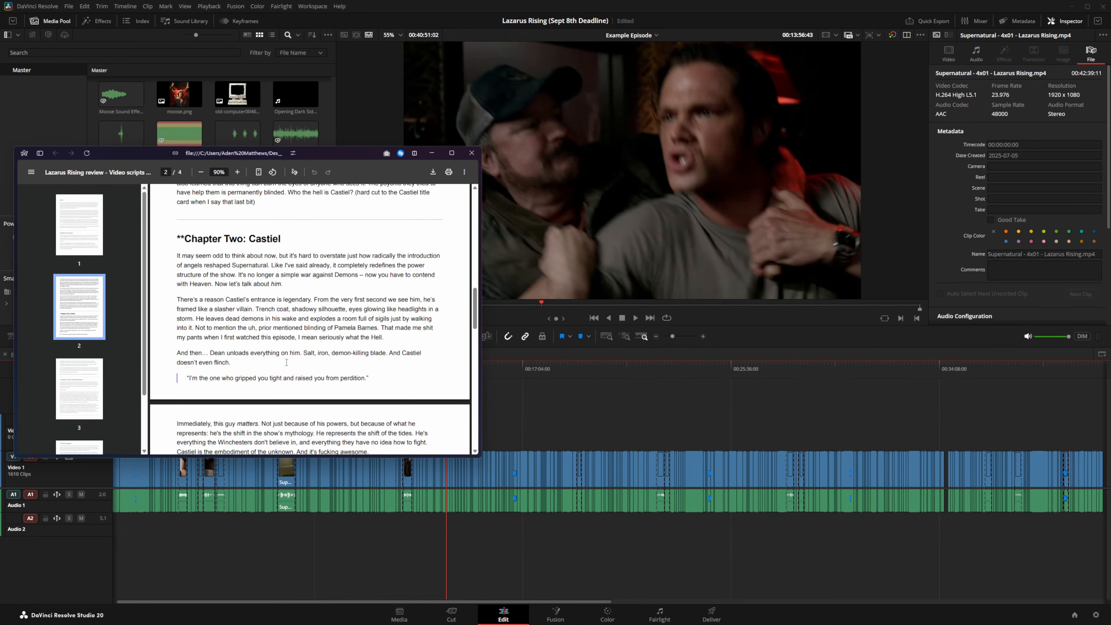
scroll(287, 363, down, 8)
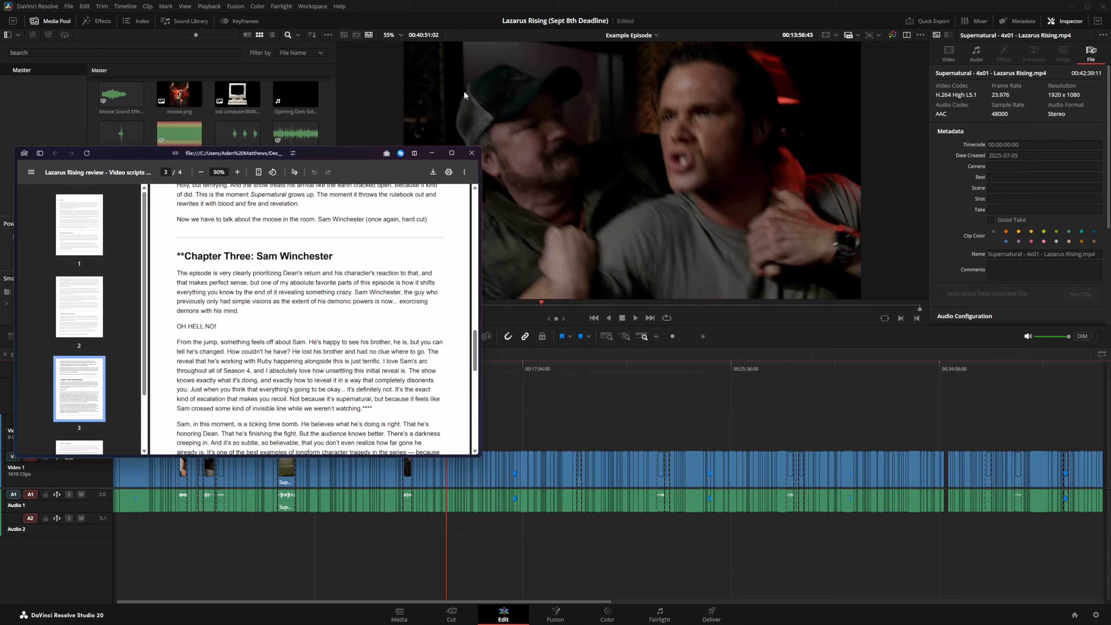
click(467, 157)
Step: Colour the clip at 00:13:57:58 lime green
click(703, 336)
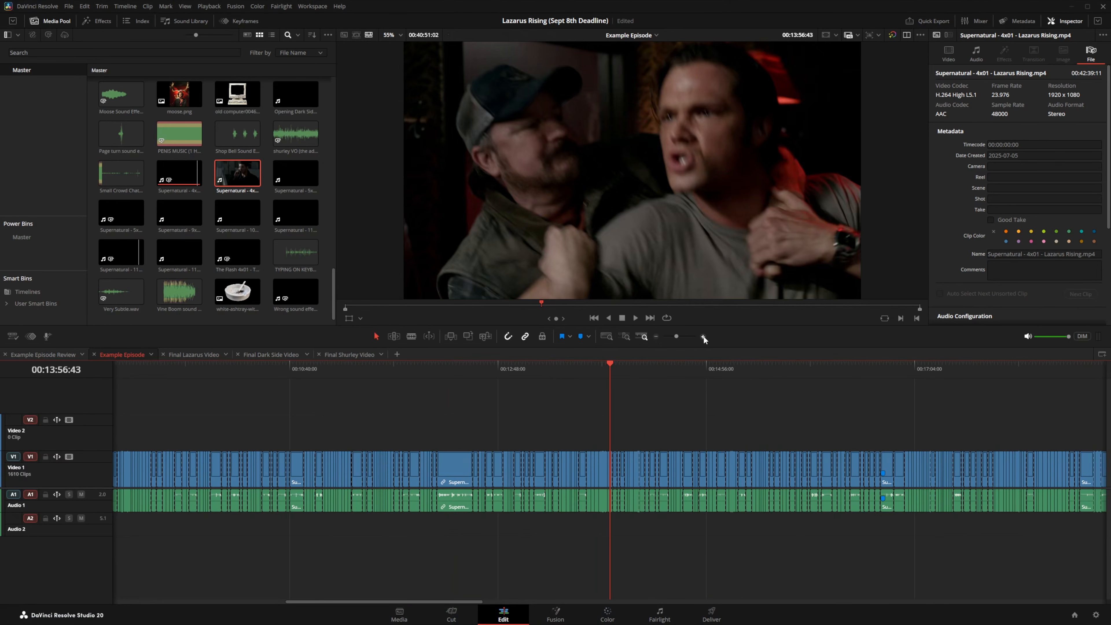
click(703, 337)
click(703, 336)
click(703, 336)
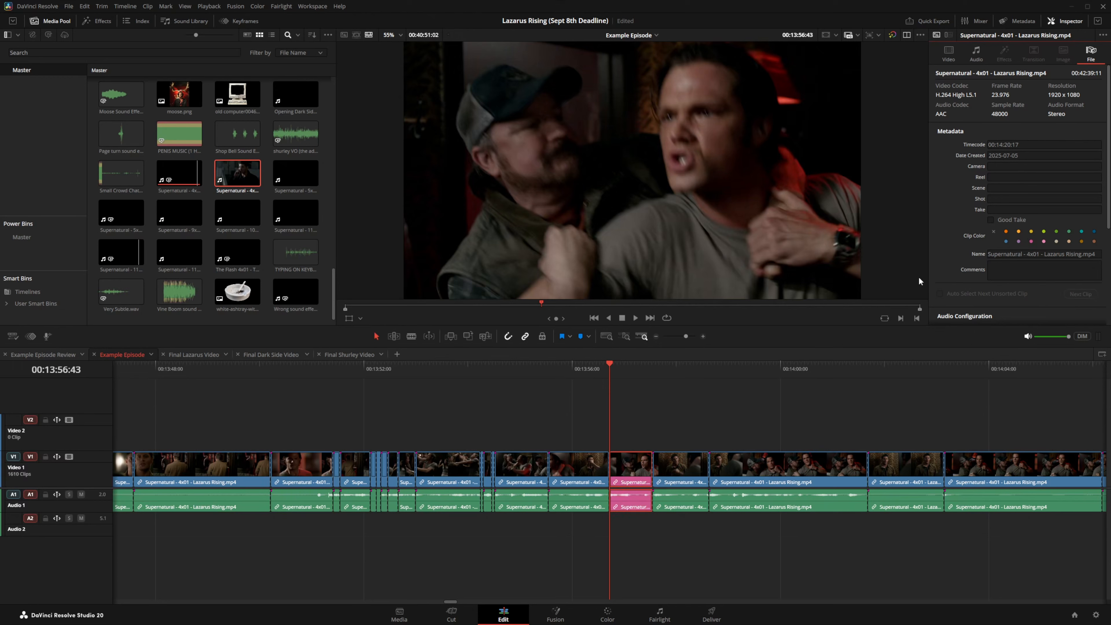
click(674, 370)
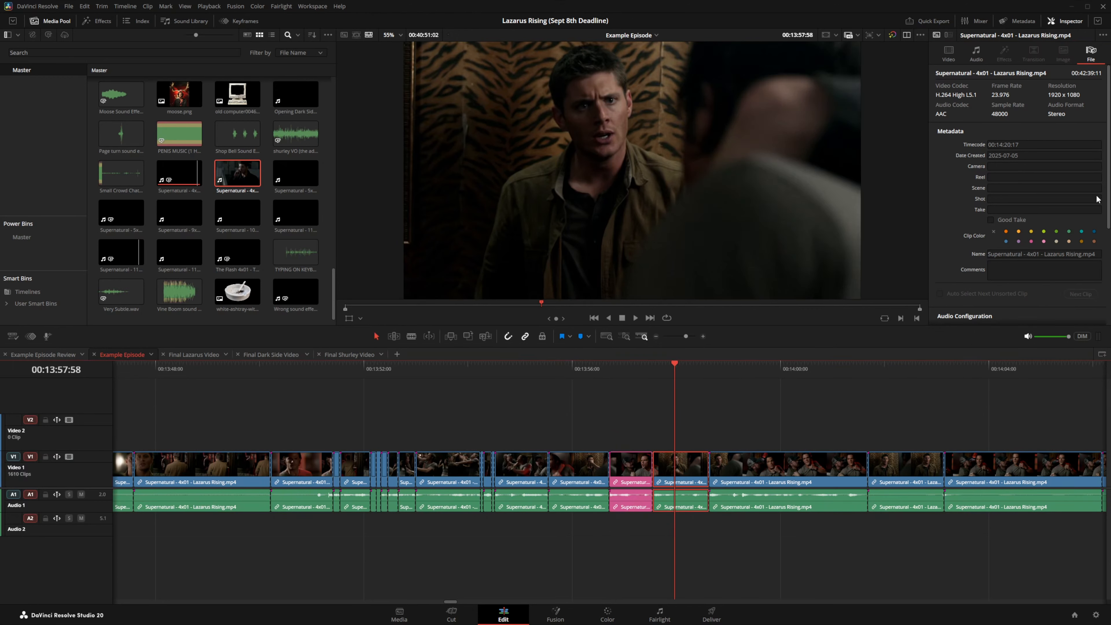
click(1044, 231)
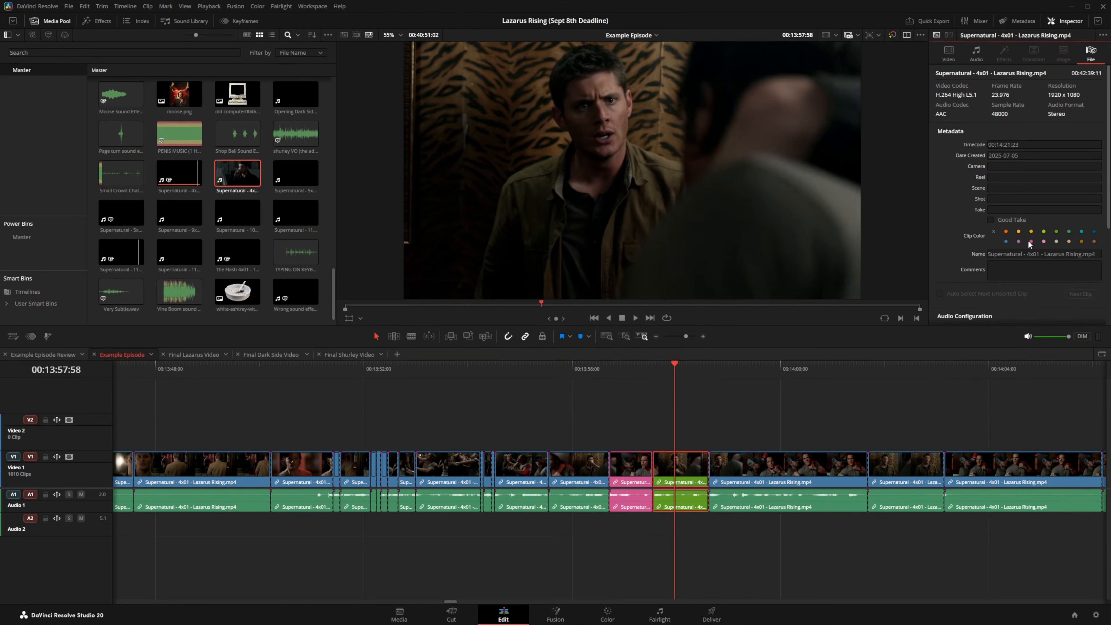
Step: Browse the later episode around 00:36:33 to 00:38:58
click(657, 340)
click(656, 340)
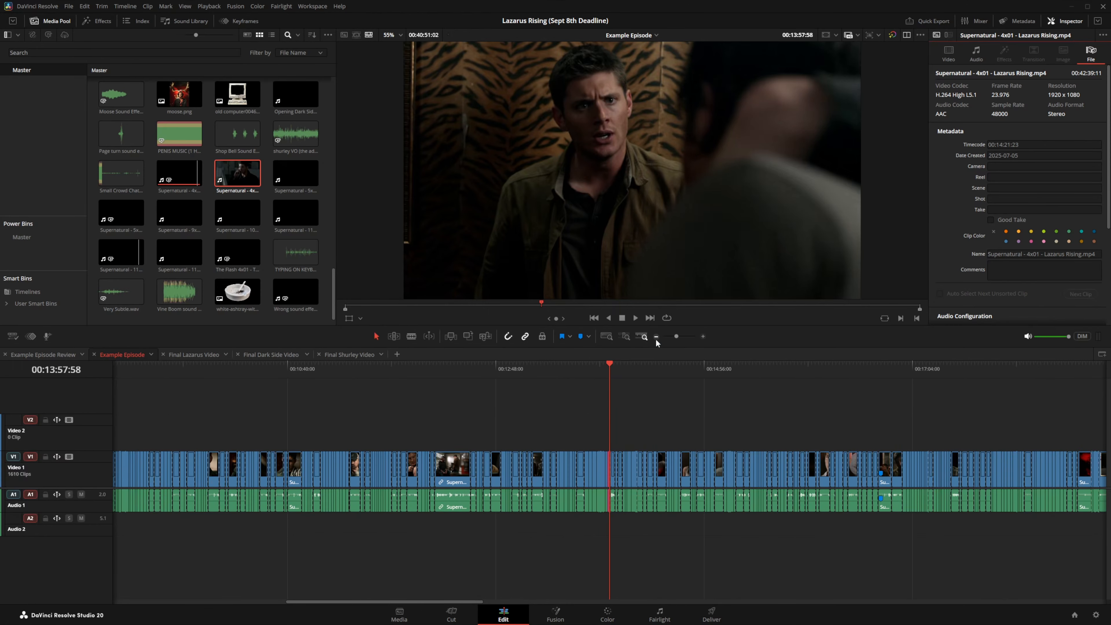
click(657, 340)
click(657, 340)
click(842, 366)
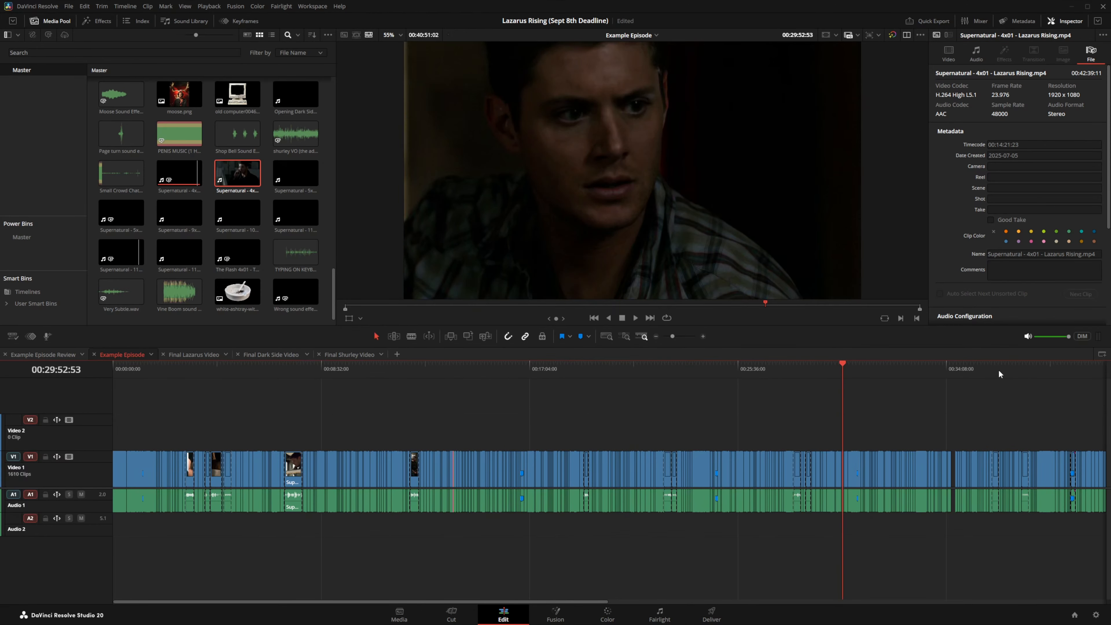
click(1006, 368)
click(1053, 368)
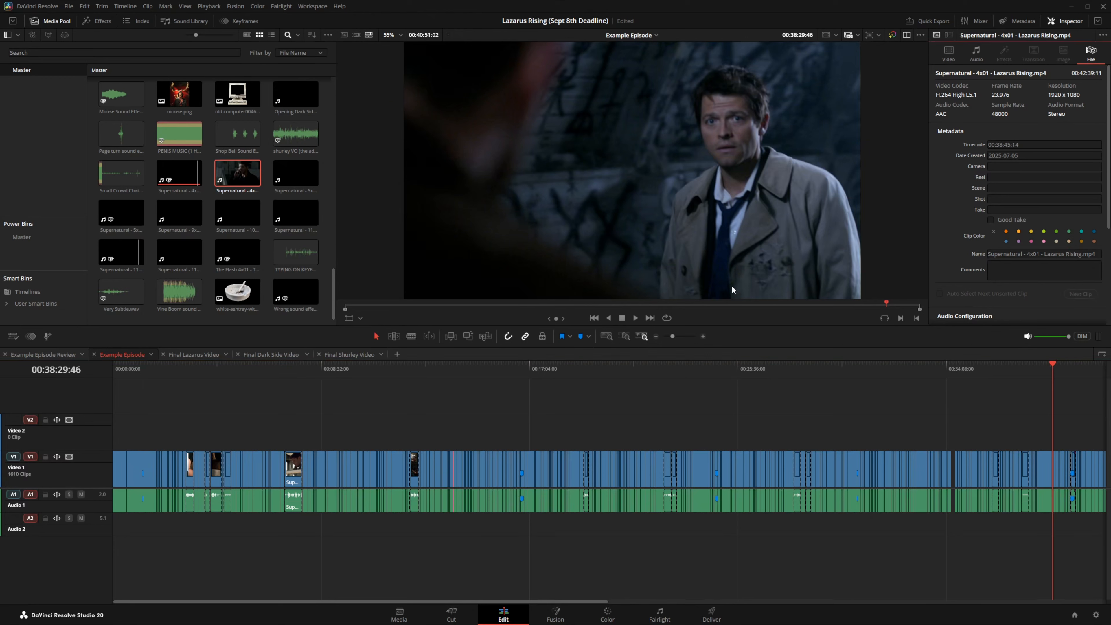
click(702, 335)
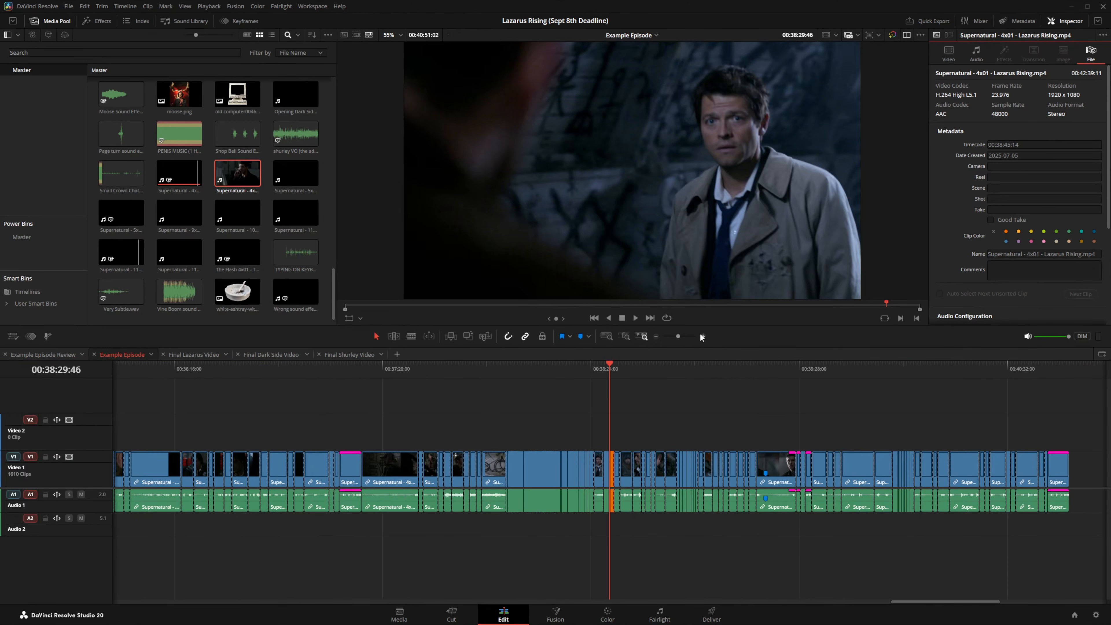
click(702, 367)
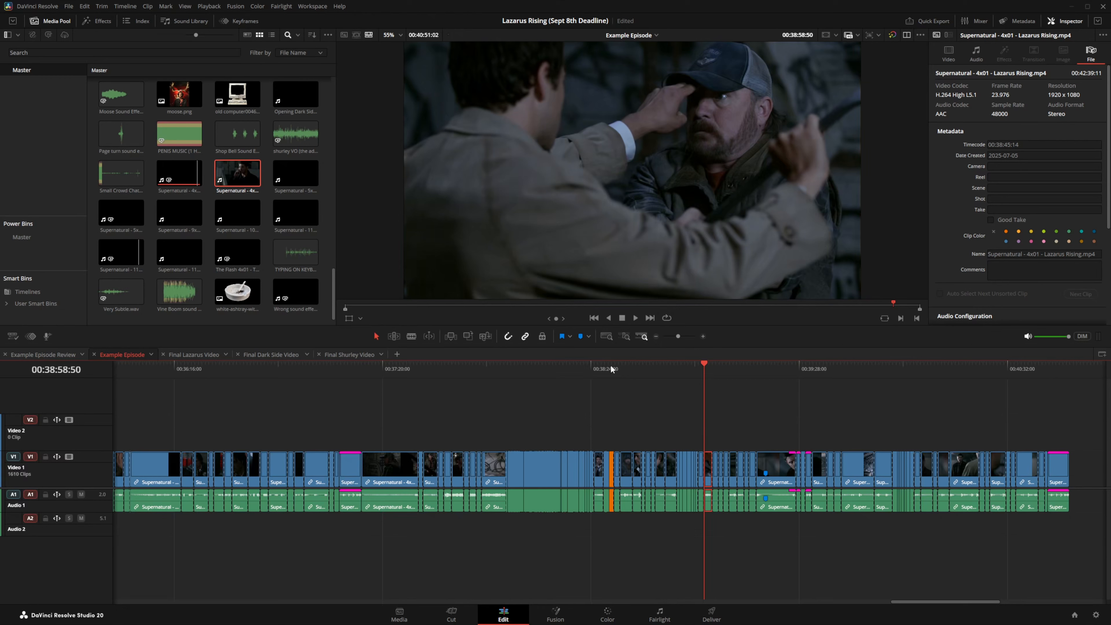
click(610, 368)
click(656, 336)
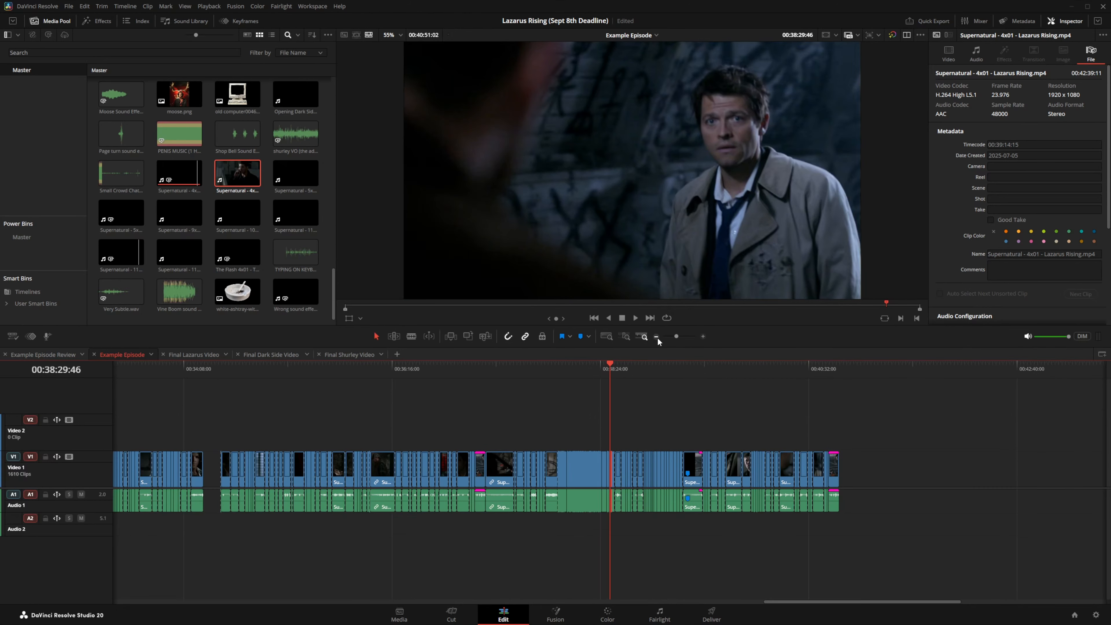
Step: Inspect the area around 00:21:59 and select a run of clips on Video 1
click(207, 371)
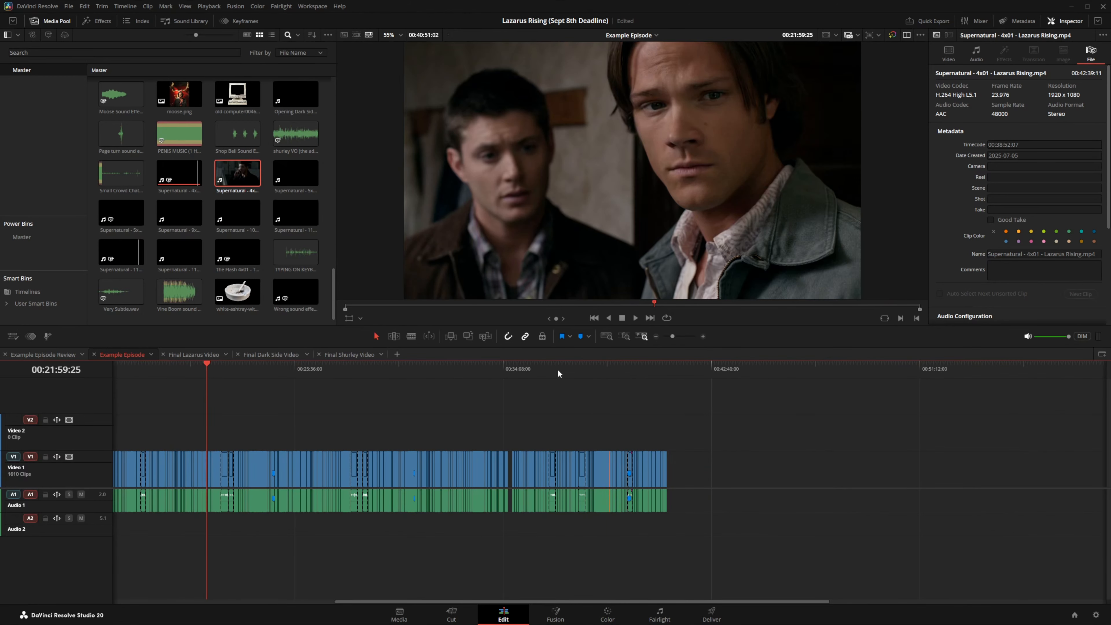
click(701, 336)
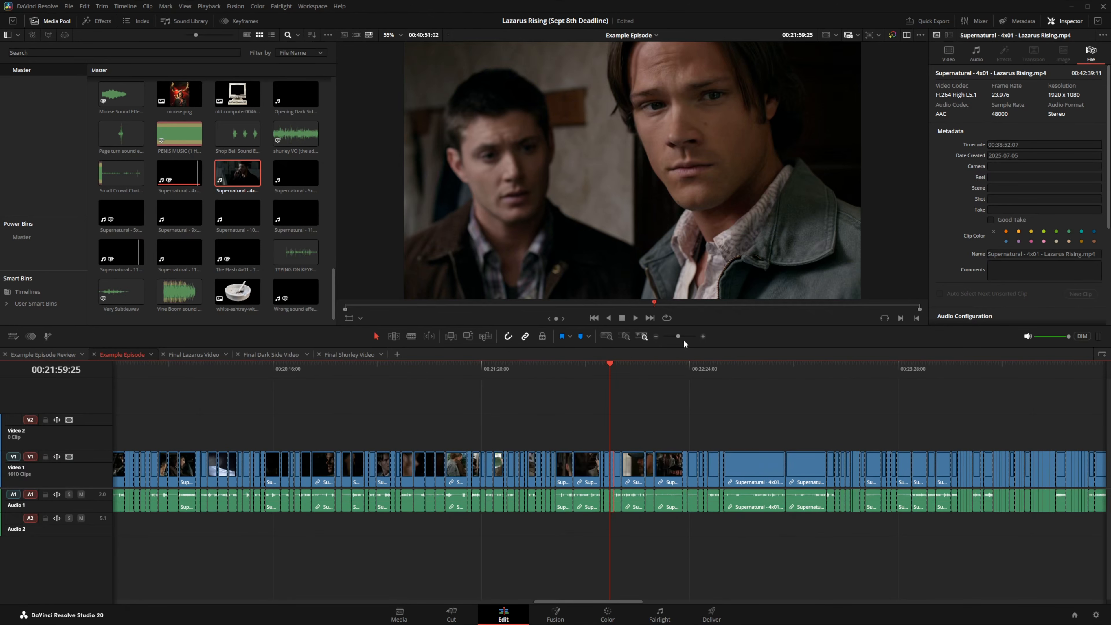
click(655, 336)
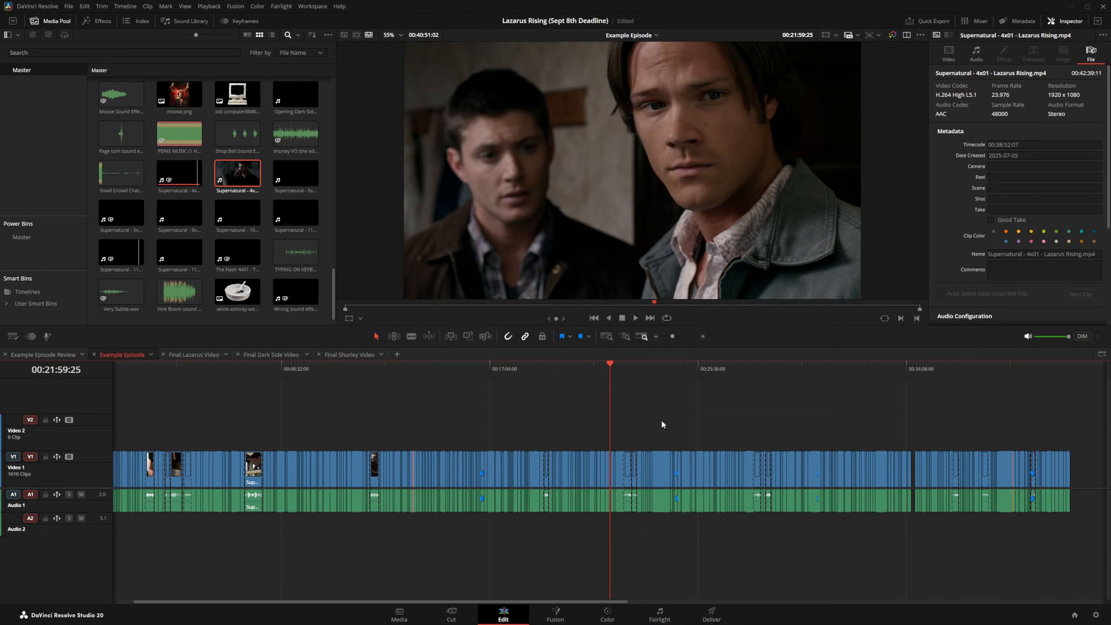
drag(706, 423, 585, 487)
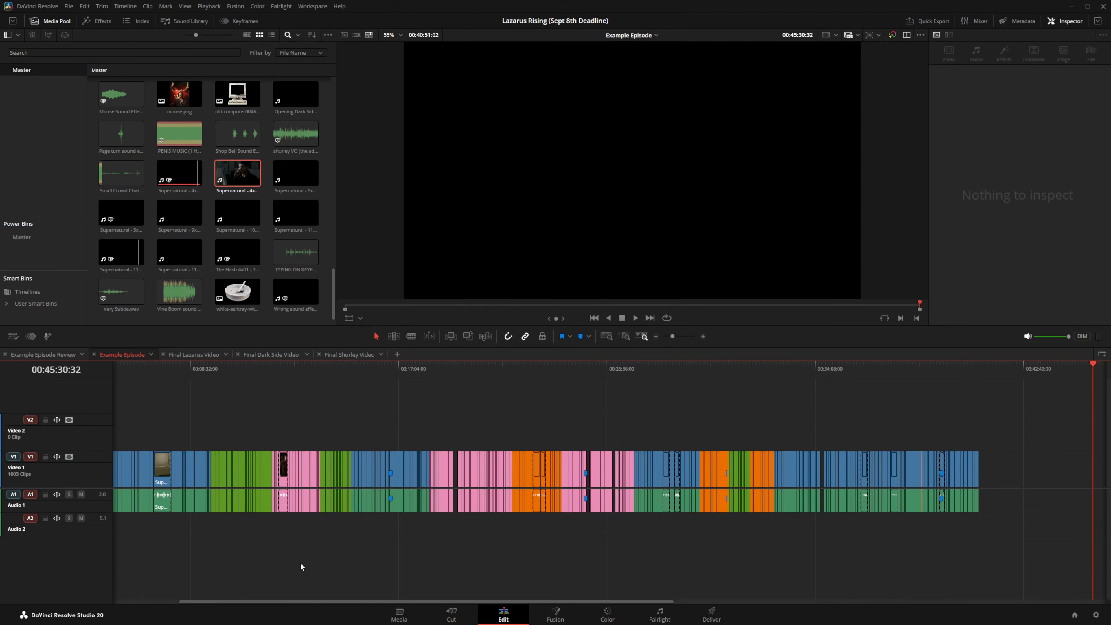
Step: Drag pink clips from around 00:20:27 to the end of the timeline
click(288, 369)
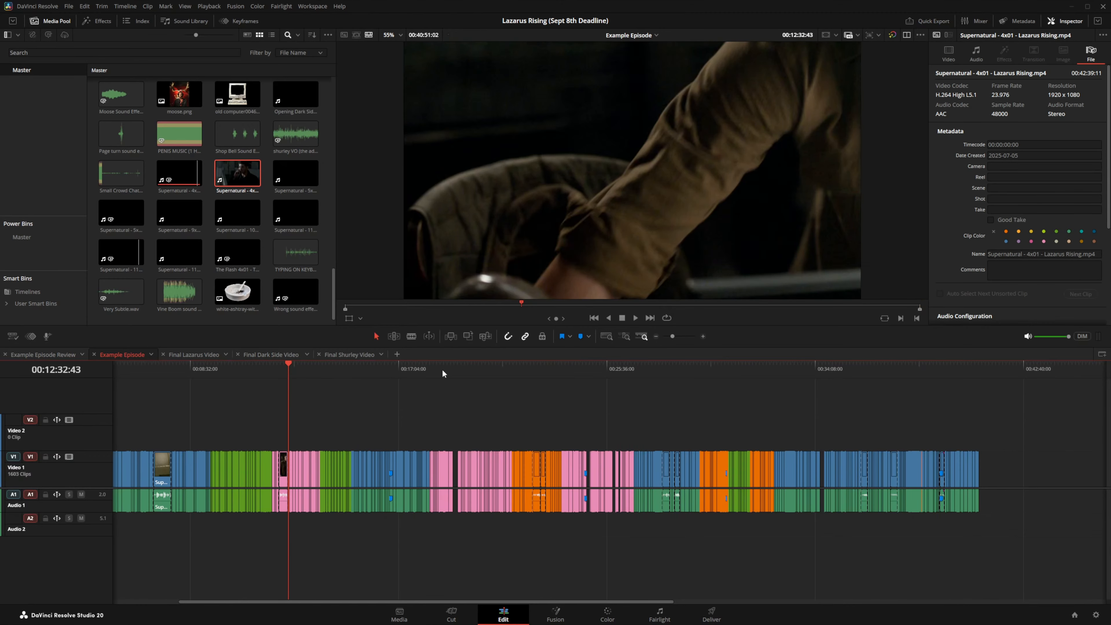
click(482, 367)
drag(604, 465, 1024, 467)
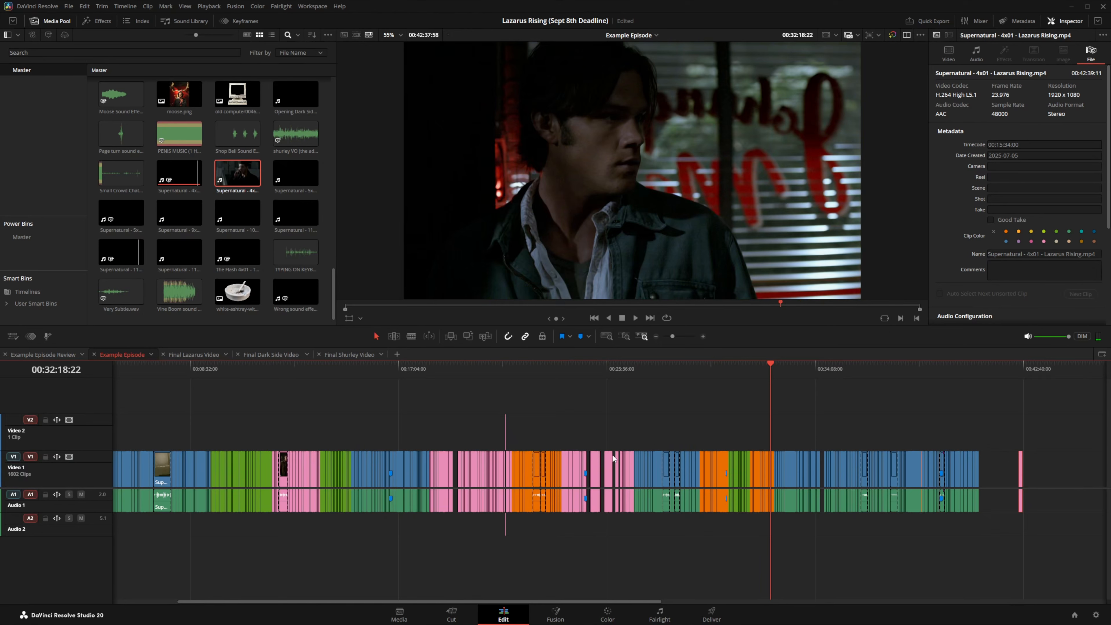
drag(610, 464, 1081, 468)
drag(484, 464, 983, 466)
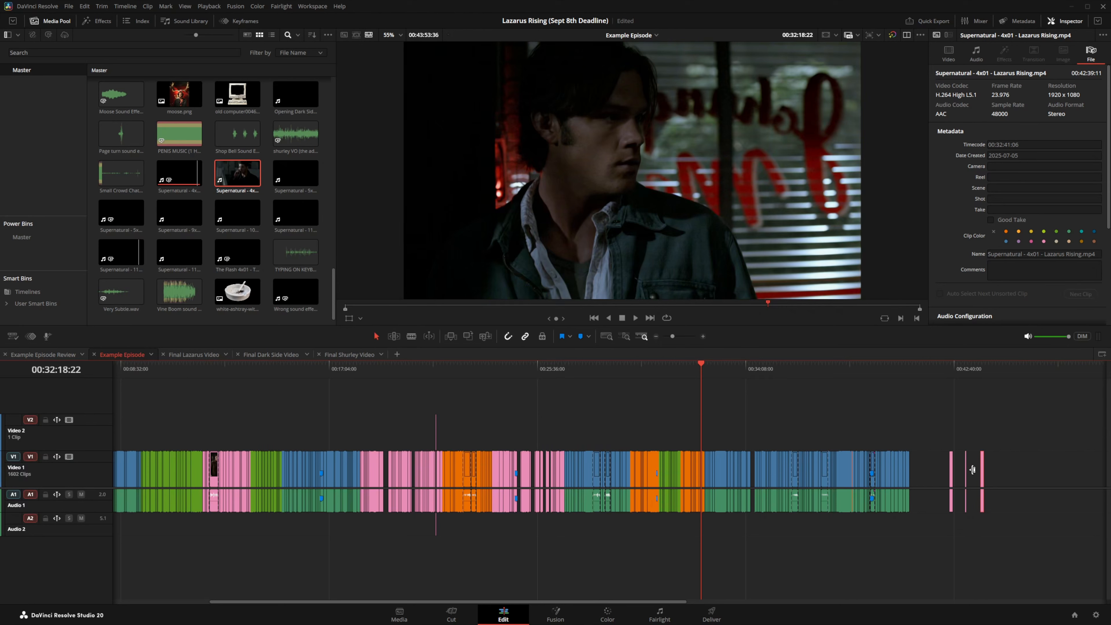
Step: Delete the gaps between the pink clips at the end of the timeline
click(973, 470)
key(Delete)
click(965, 371)
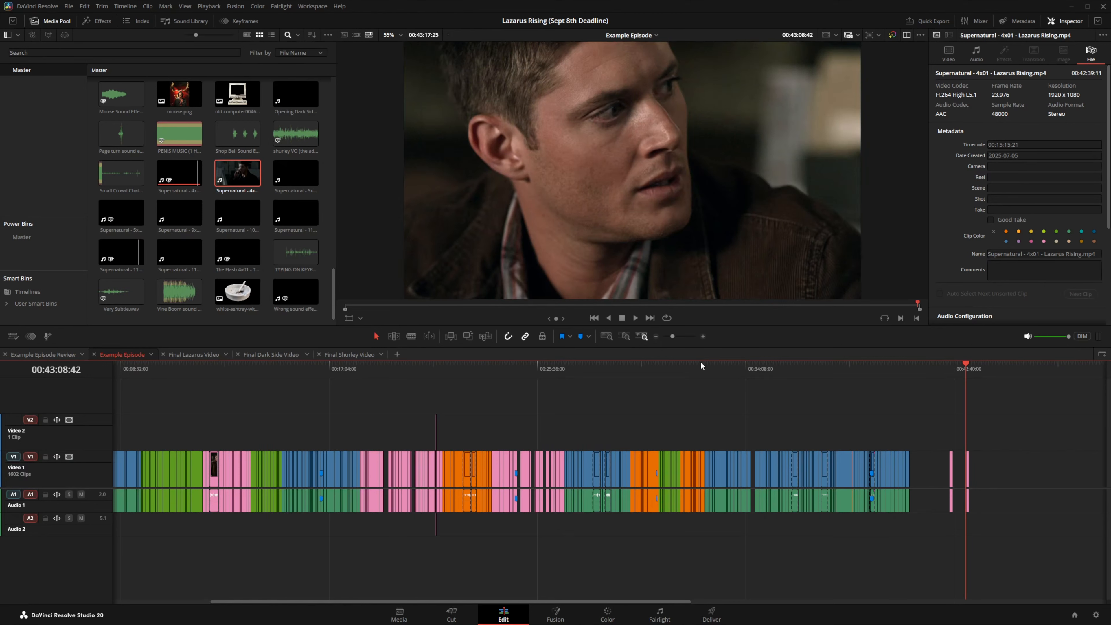
click(703, 336)
click(703, 337)
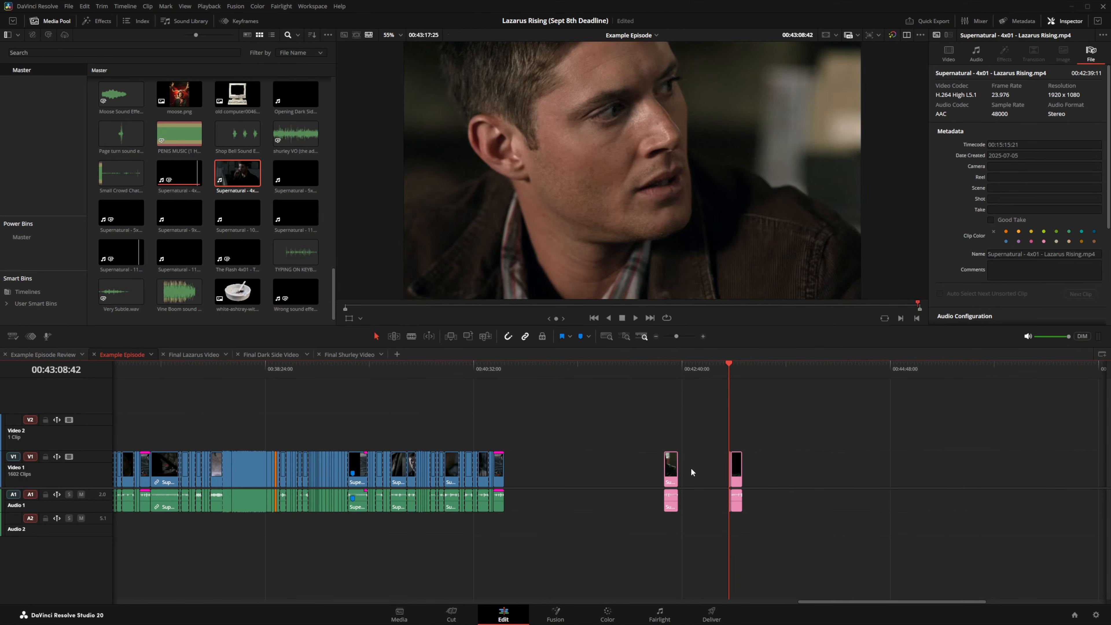
key(Delete)
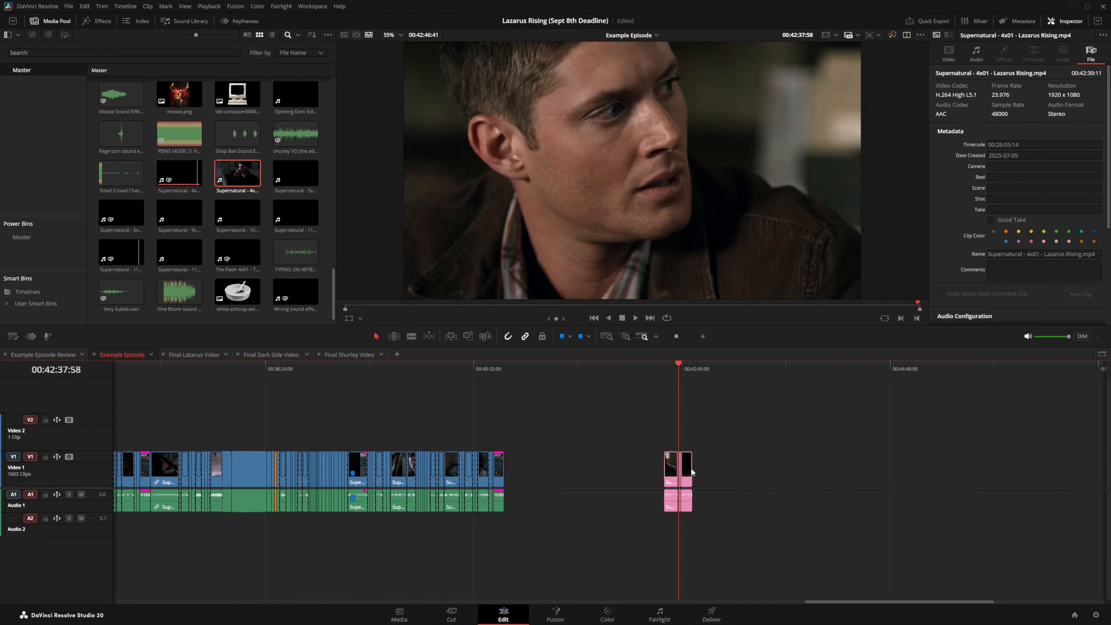
click(655, 336)
click(655, 336)
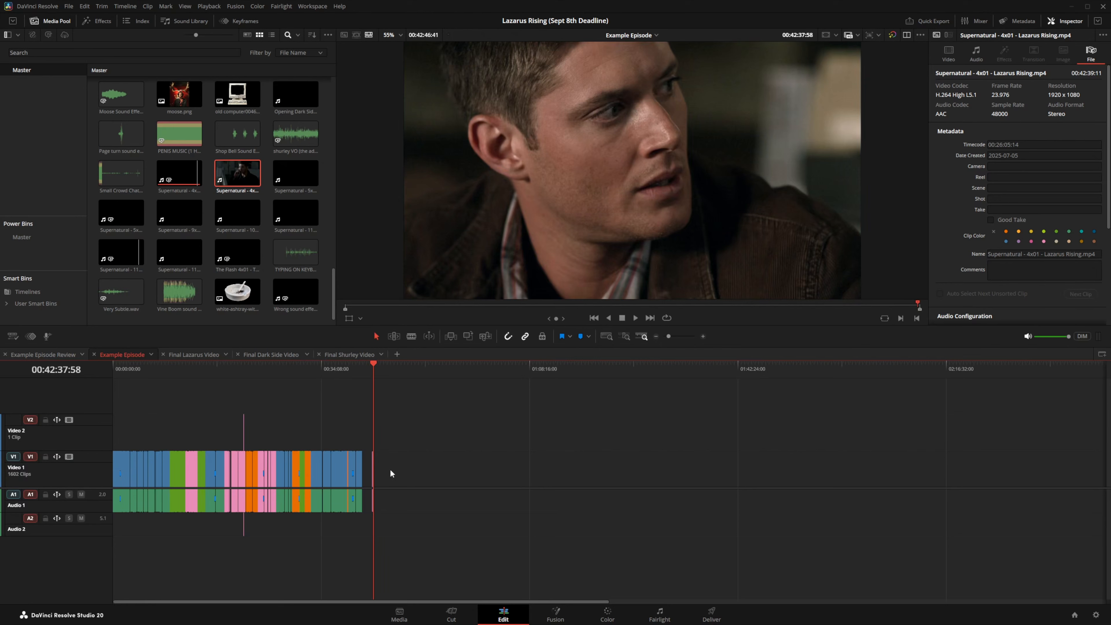
Step: Undo the last five edits, then zoom in around 00:23:06:09
click(85, 6)
click(93, 16)
click(85, 6)
click(90, 16)
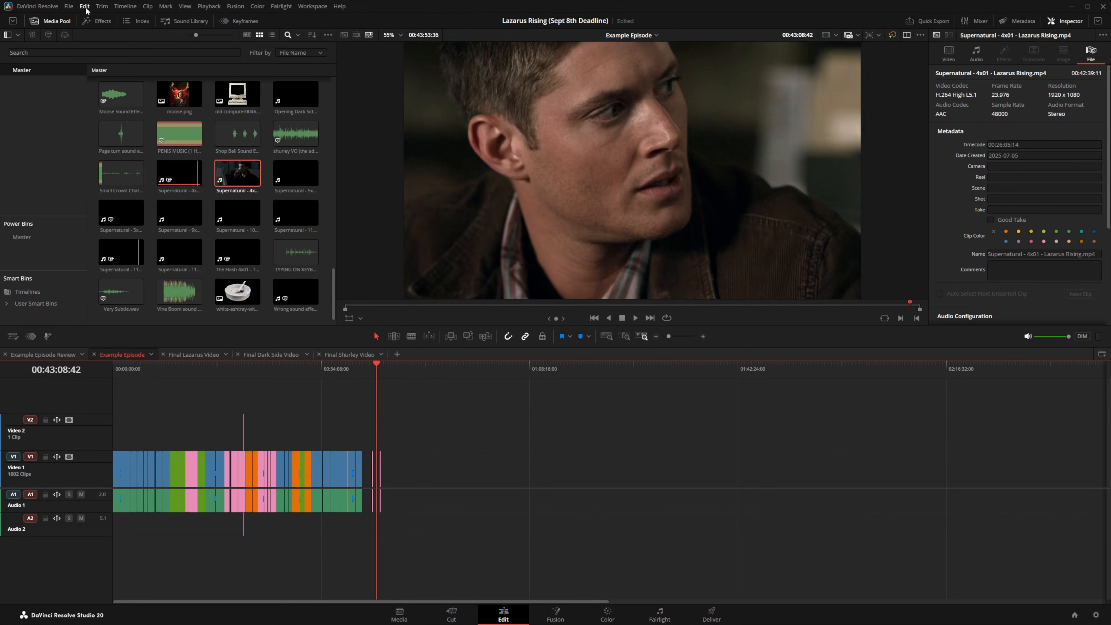
click(85, 6)
click(89, 16)
click(85, 6)
click(90, 16)
click(84, 7)
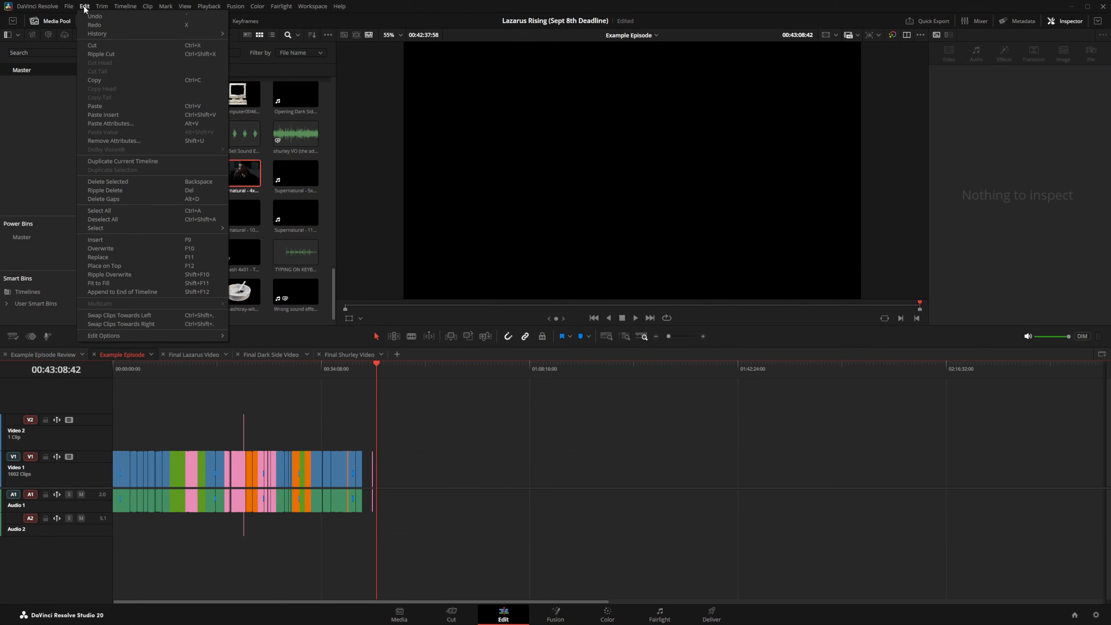
click(87, 16)
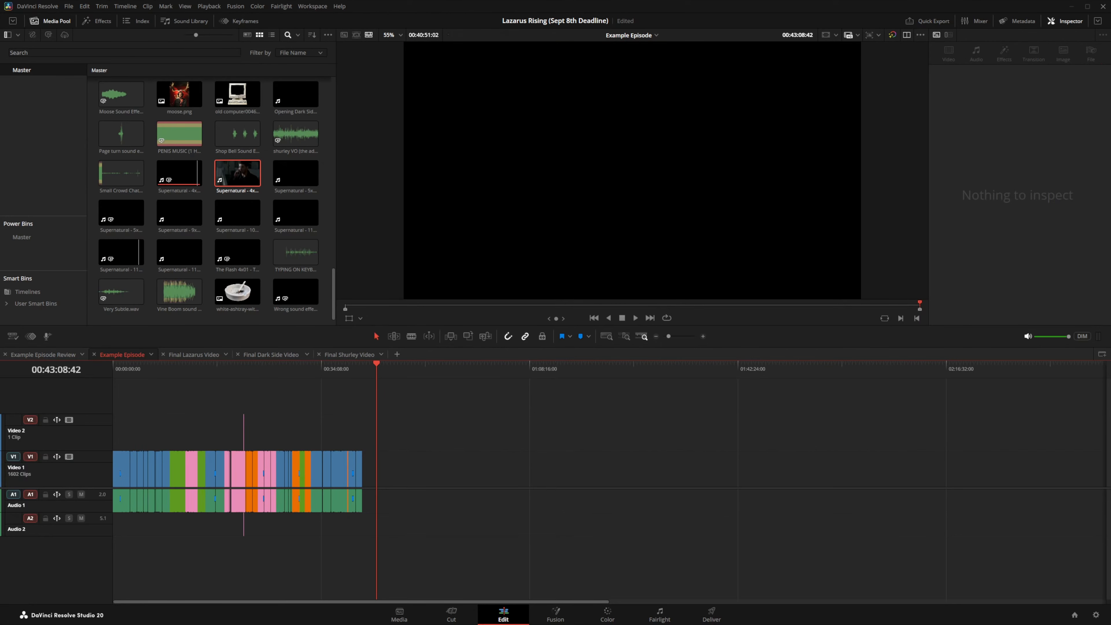
click(254, 368)
click(703, 337)
Step: Select all pink clips by clip colour and move them past the end of Video 1
click(703, 336)
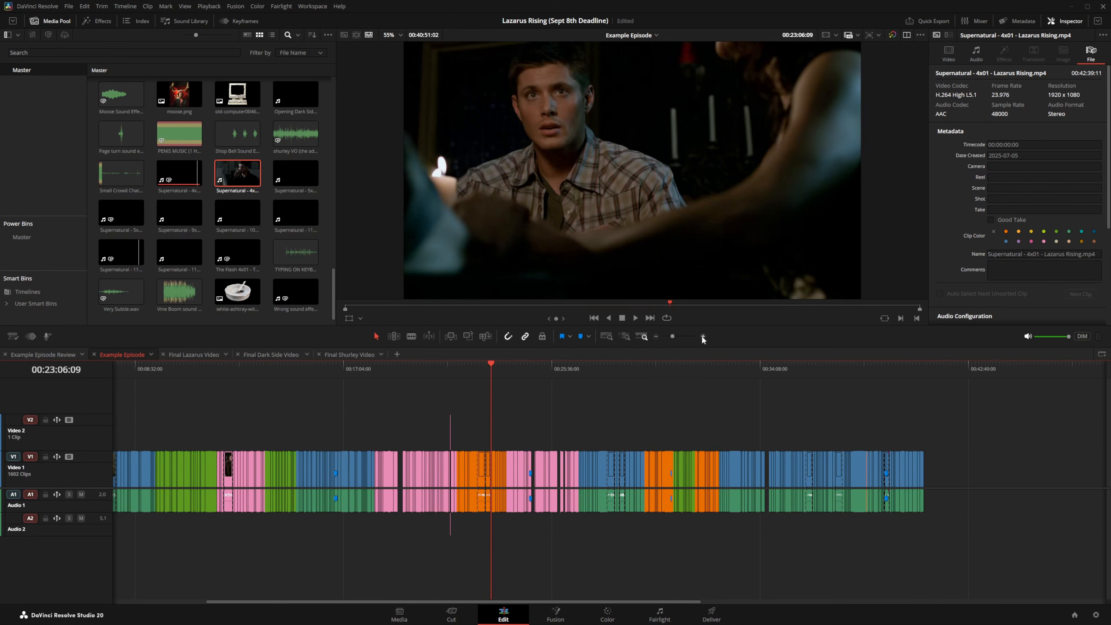
click(133, 9)
mouse_move(144, 46)
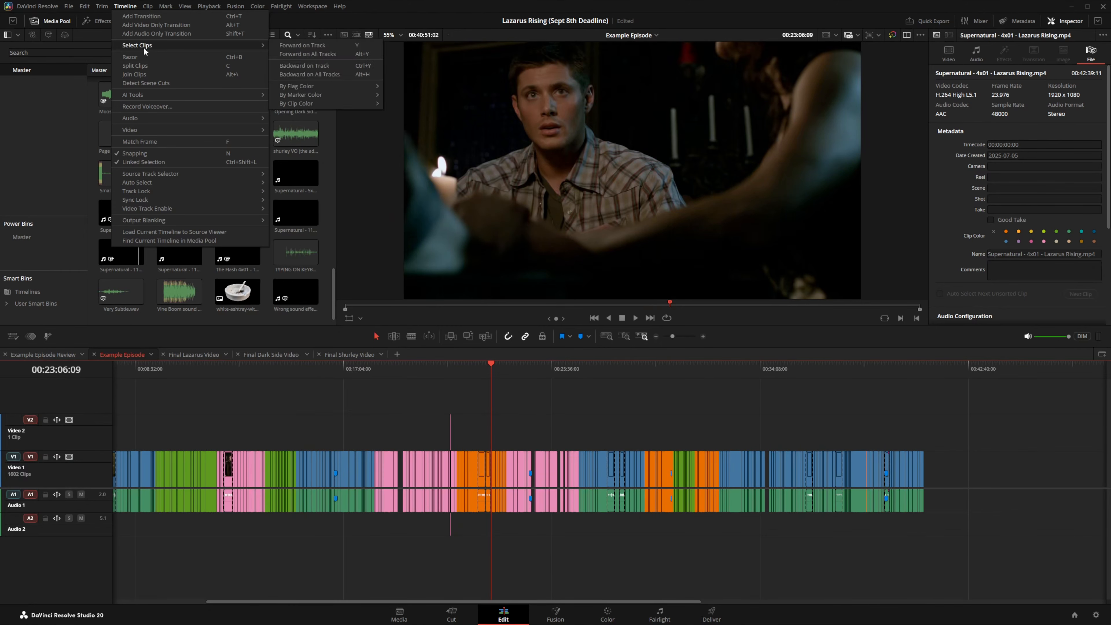
mouse_move(307, 87)
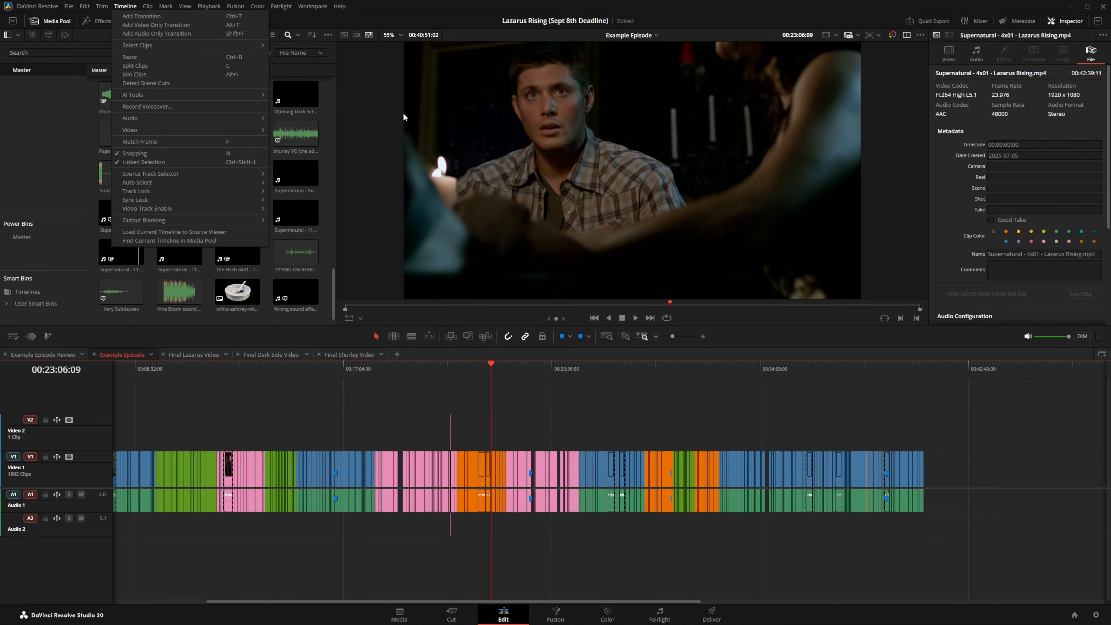
mouse_move(245, 45)
mouse_move(332, 104)
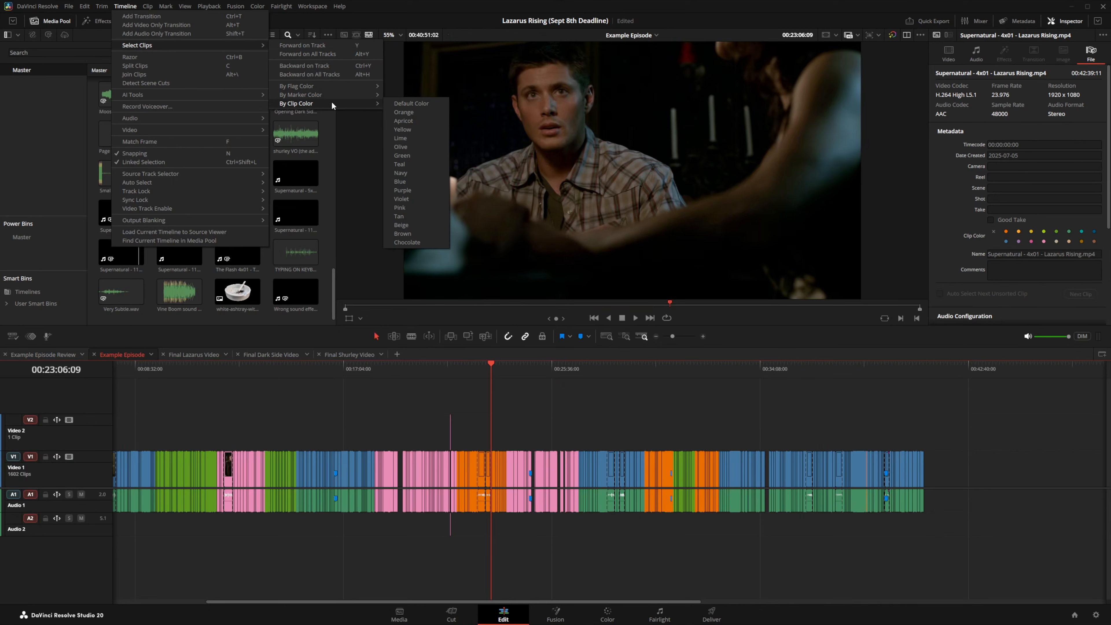
click(412, 207)
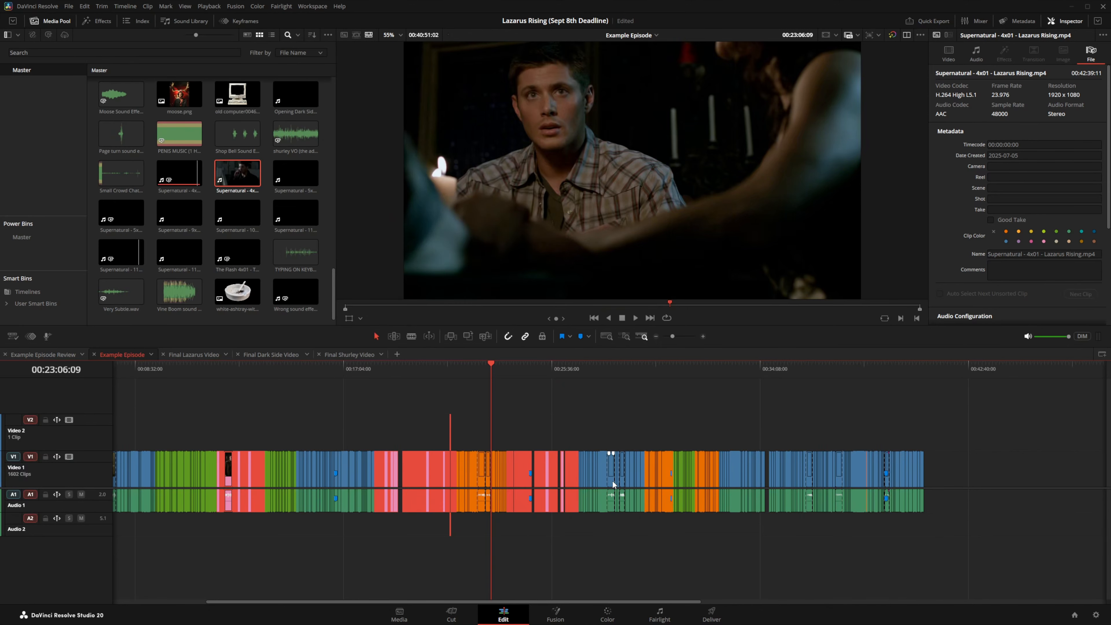
key(alt+Up)
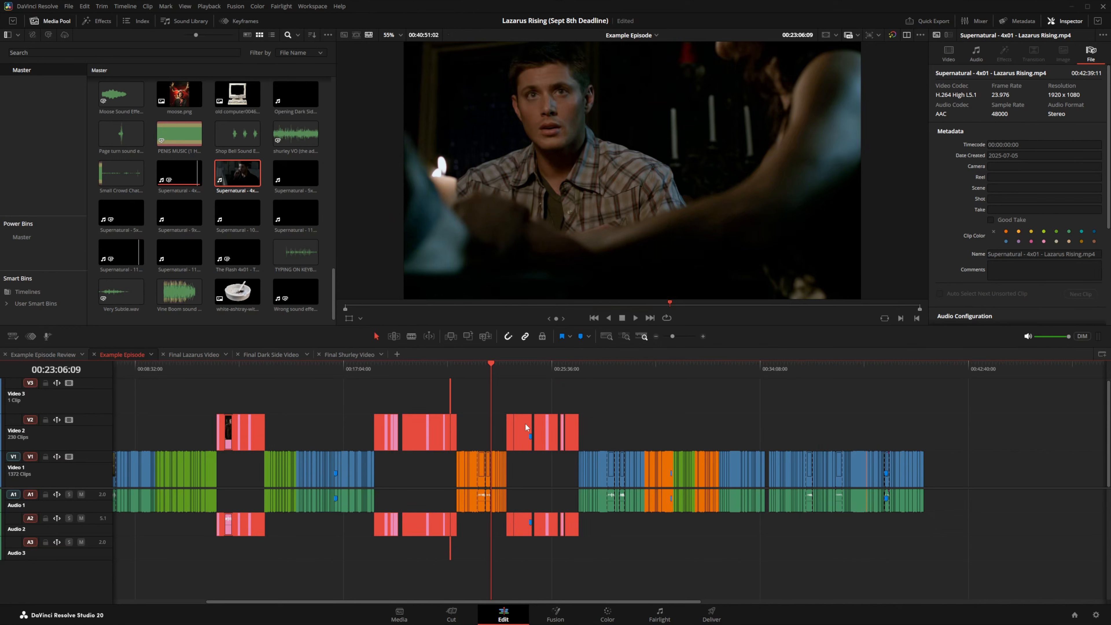
drag(525, 427, 1006, 435)
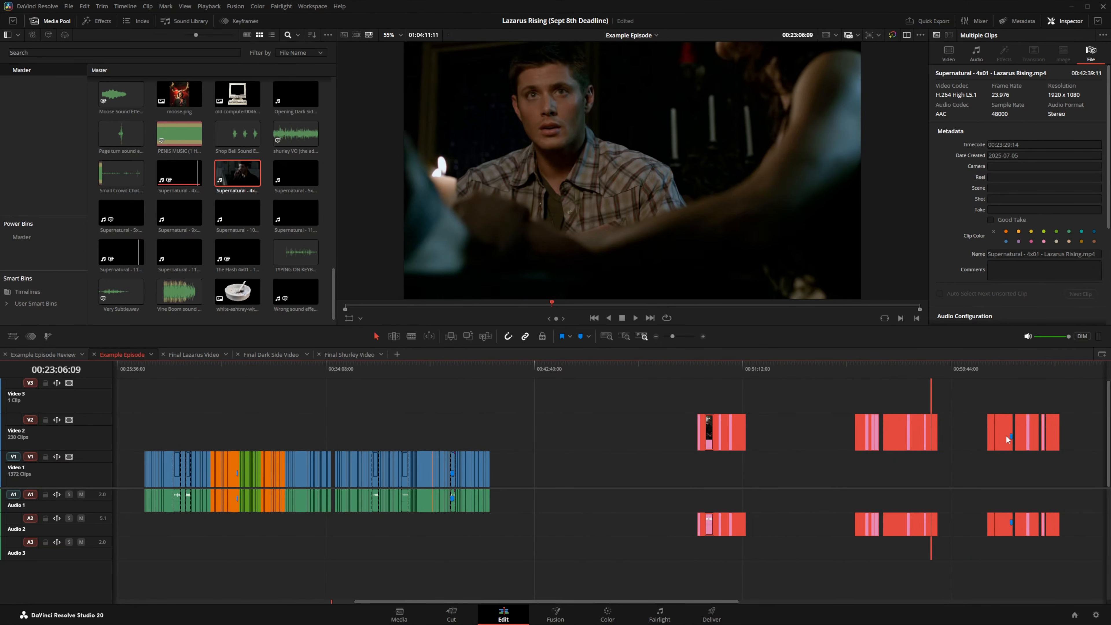
key(alt+Down)
Step: Delete the gaps between the pink clips at the timeline's end
click(1007, 435)
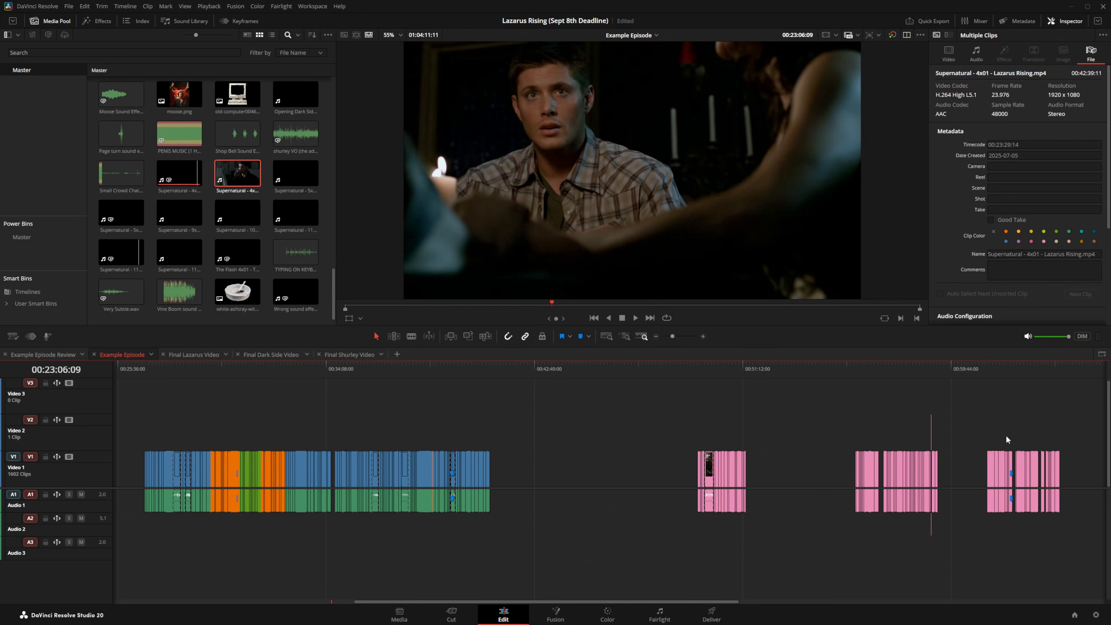
drag(1088, 399, 636, 580)
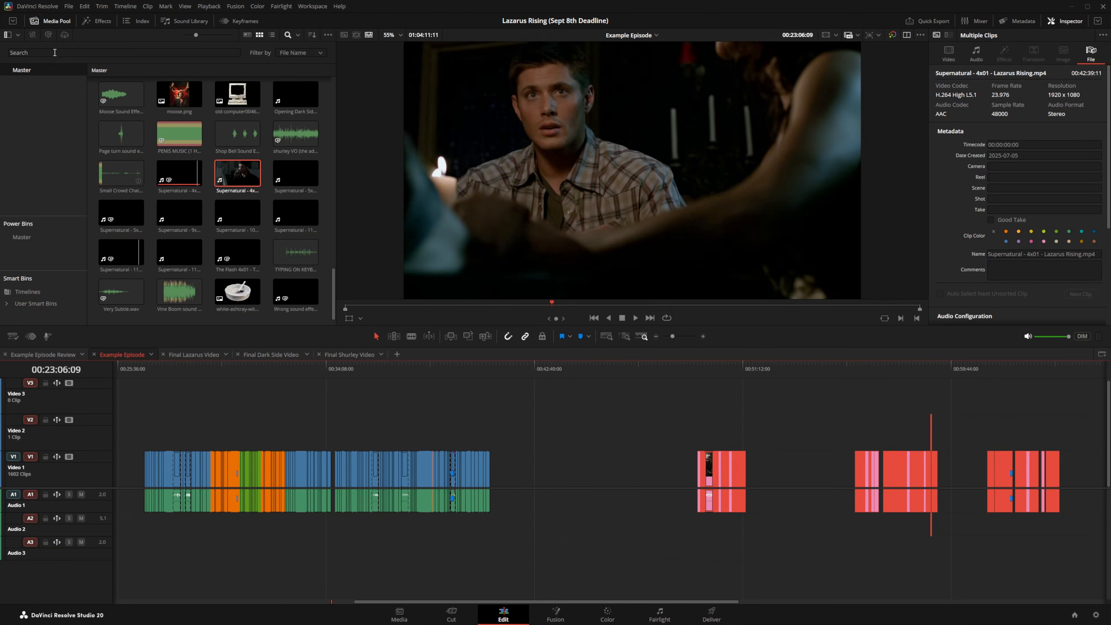
click(84, 6)
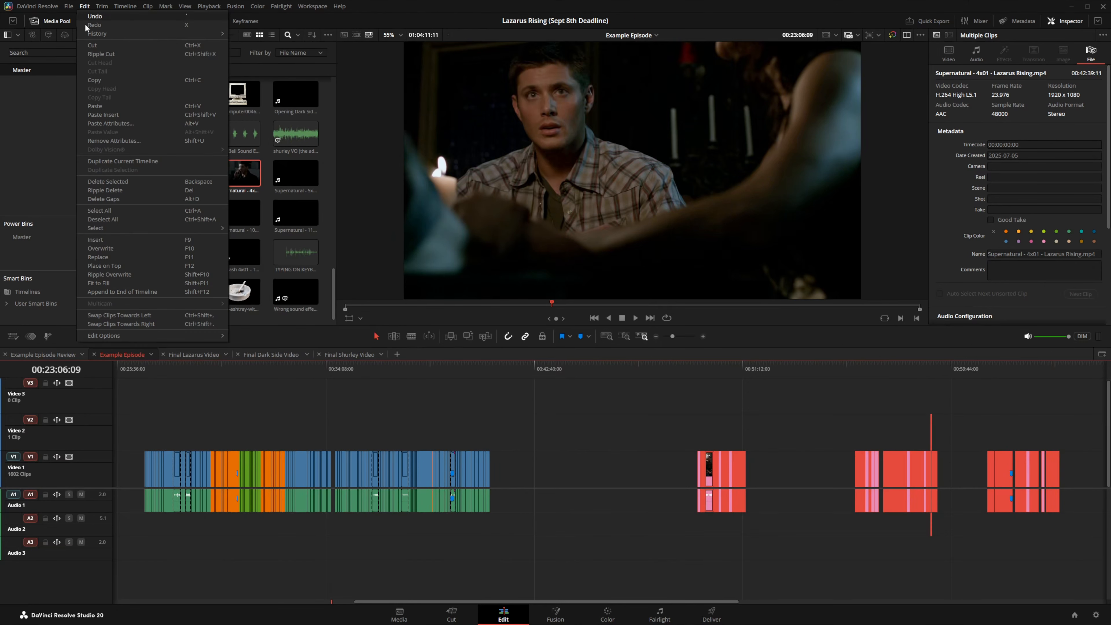
click(105, 200)
click(813, 415)
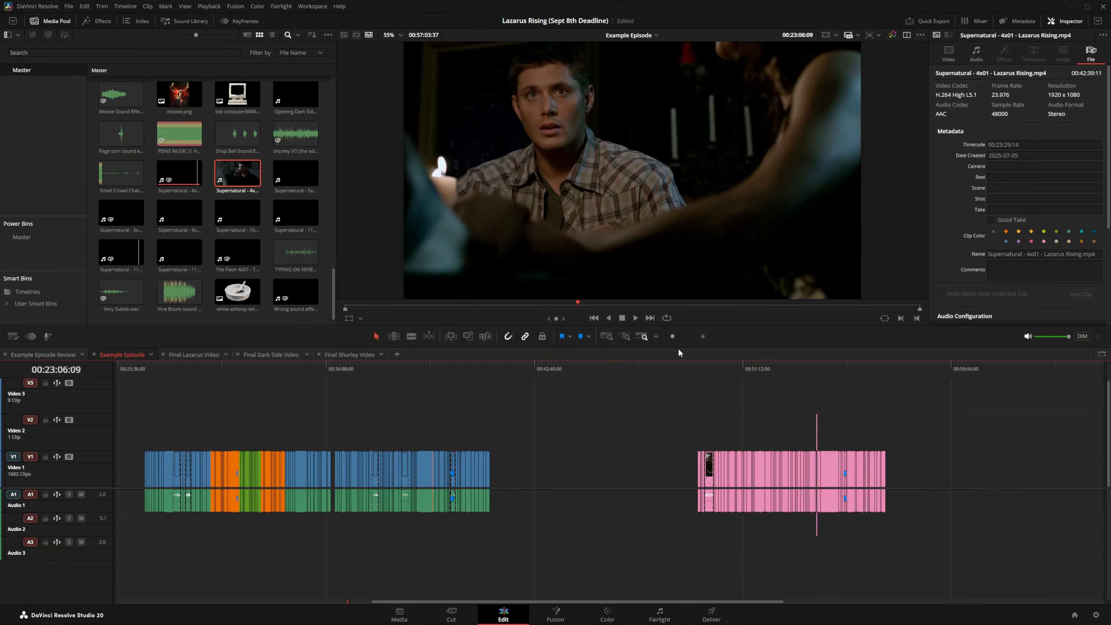
Step: Select all orange clips by clip colour and move them to the far end of Video 1
click(656, 337)
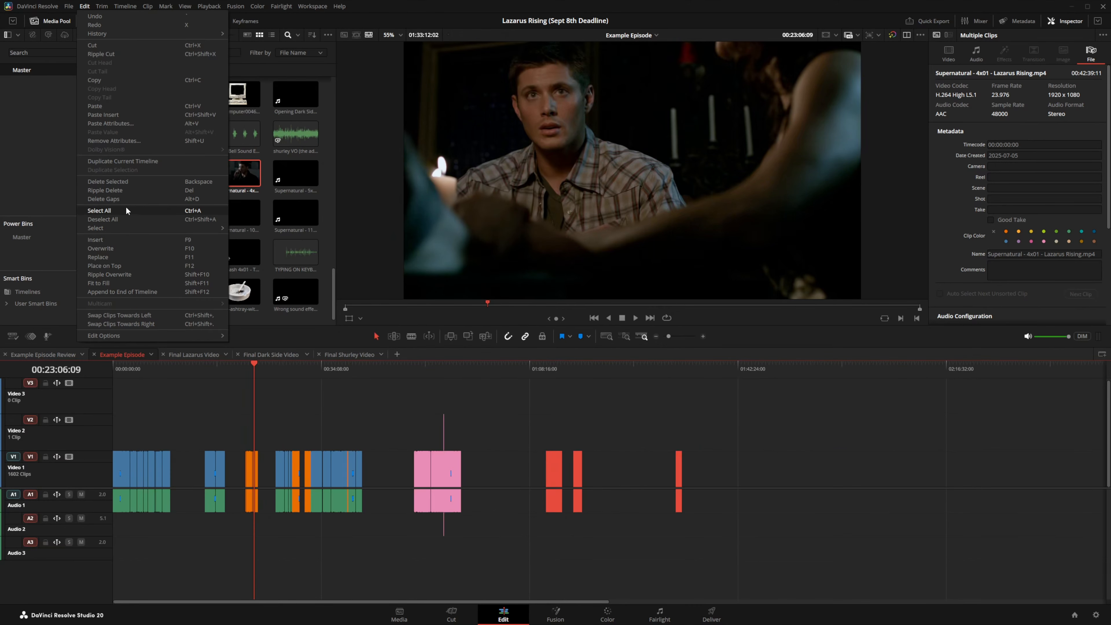
click(128, 201)
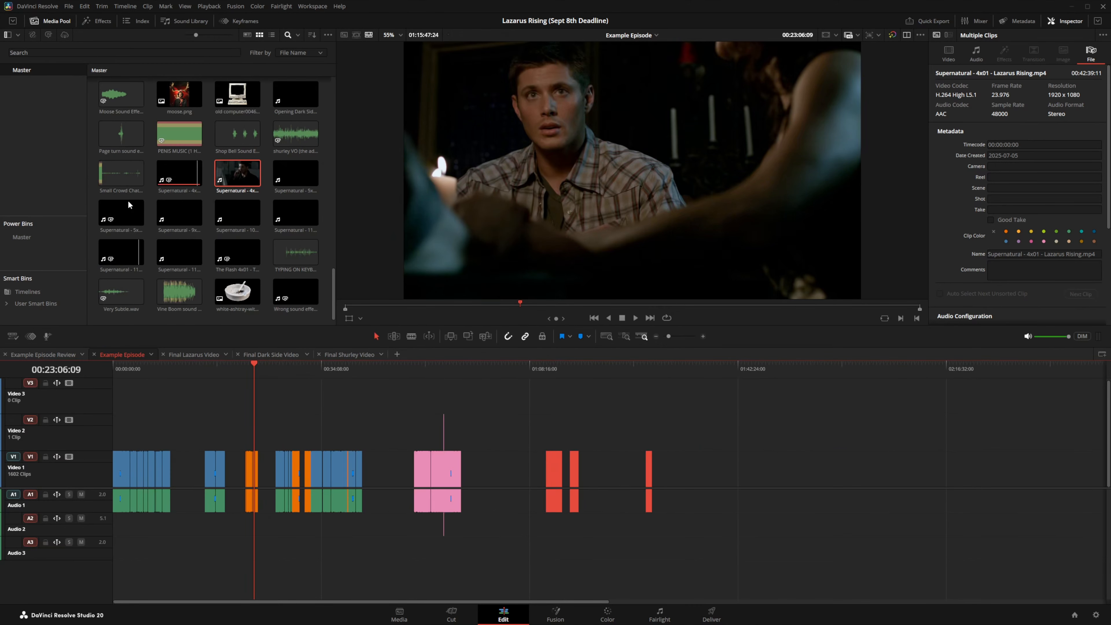
click(737, 424)
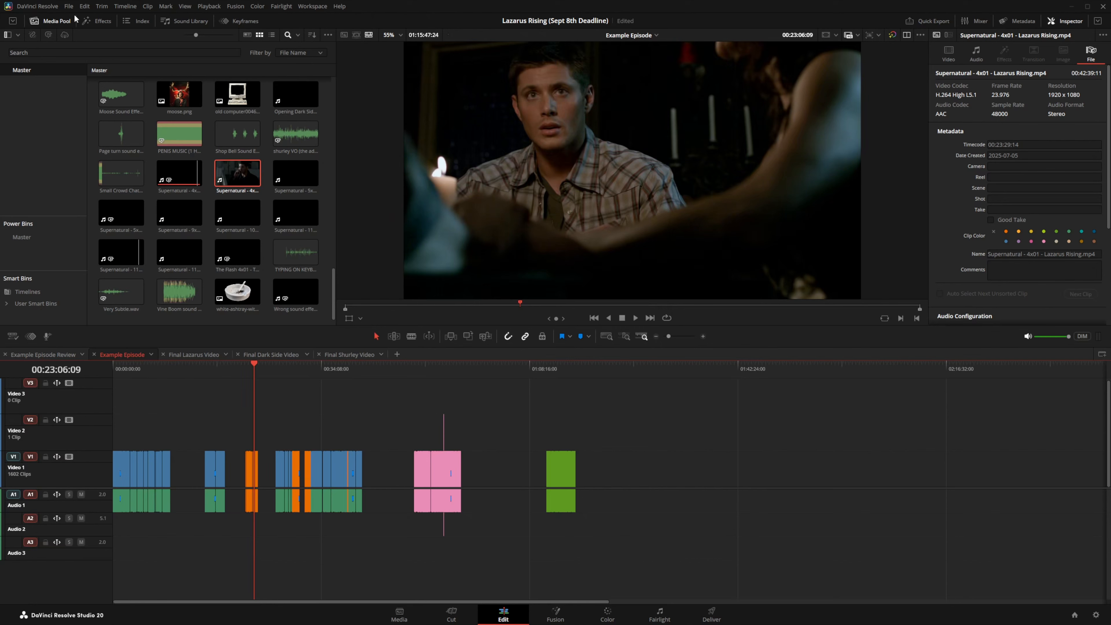
click(148, 6)
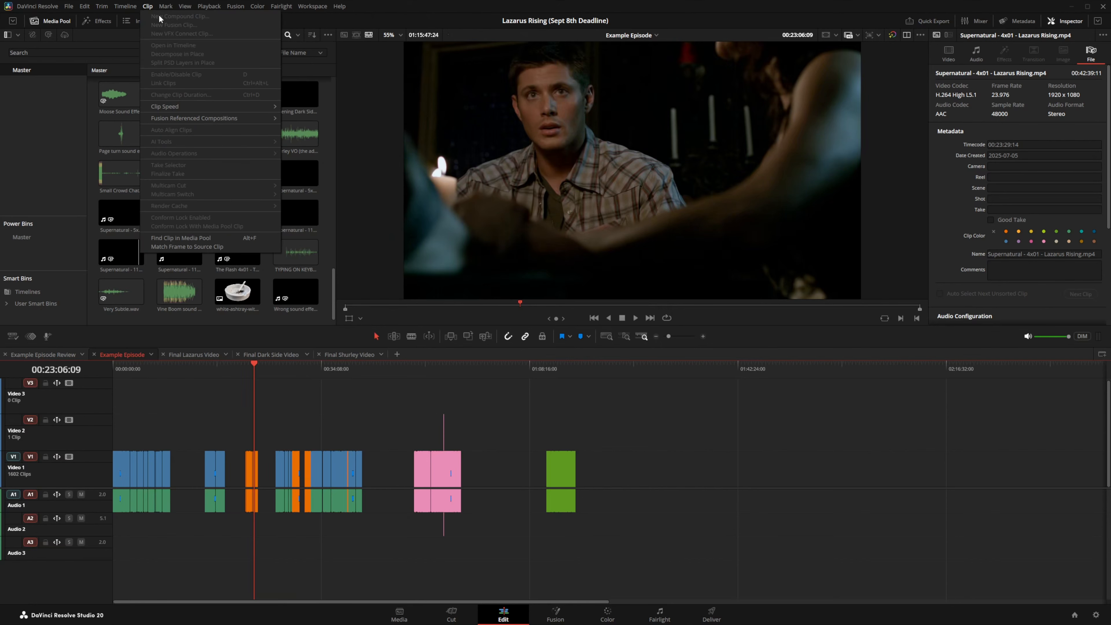
key(Left)
mouse_move(241, 49)
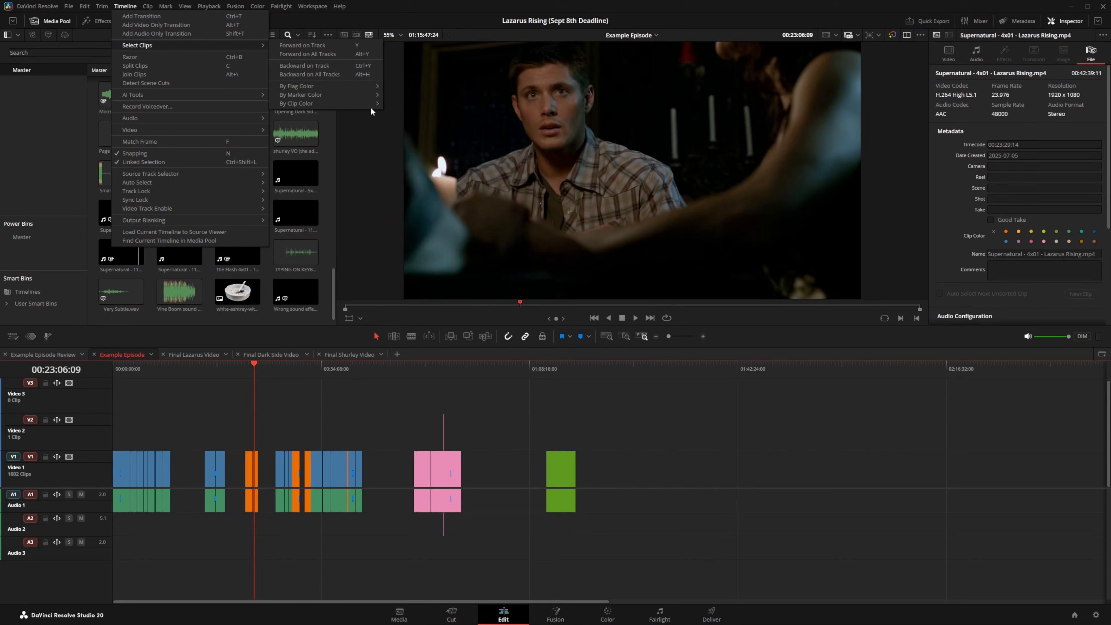
mouse_move(359, 103)
click(405, 114)
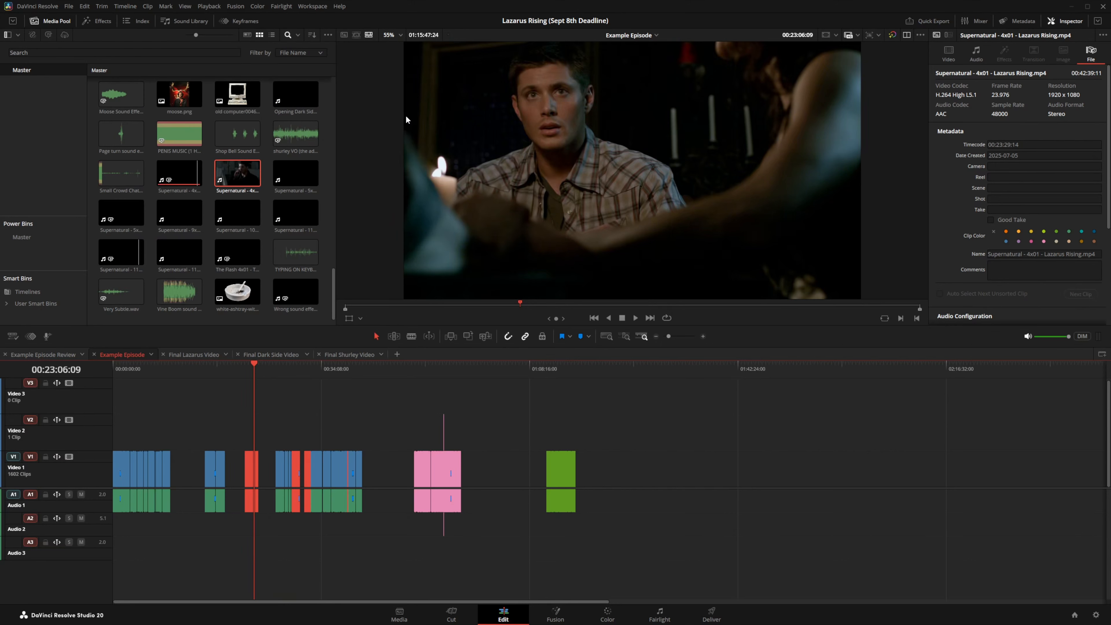
key(alt+Up)
drag(252, 422, 620, 433)
key(alt+Down)
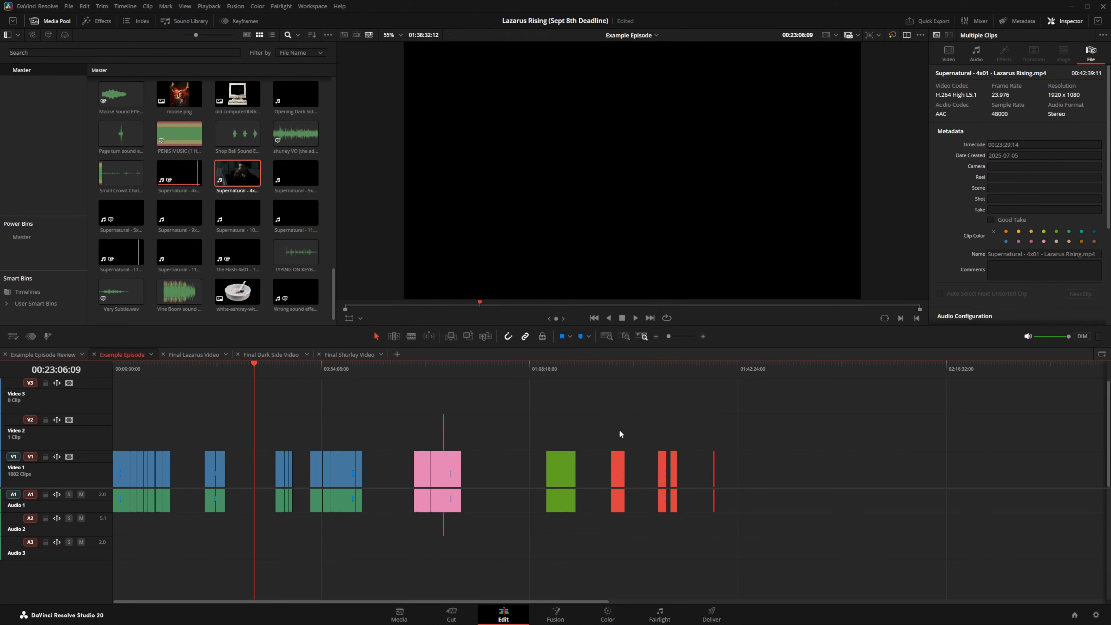
Step: Delete the gaps between the orange clips
drag(752, 430, 605, 543)
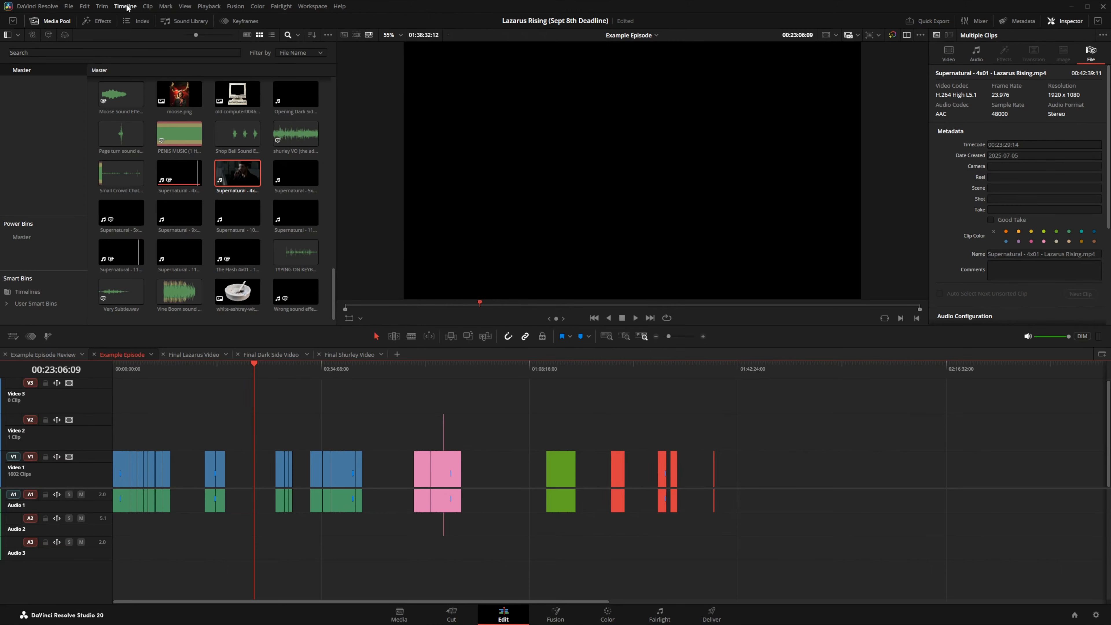
click(85, 6)
click(120, 200)
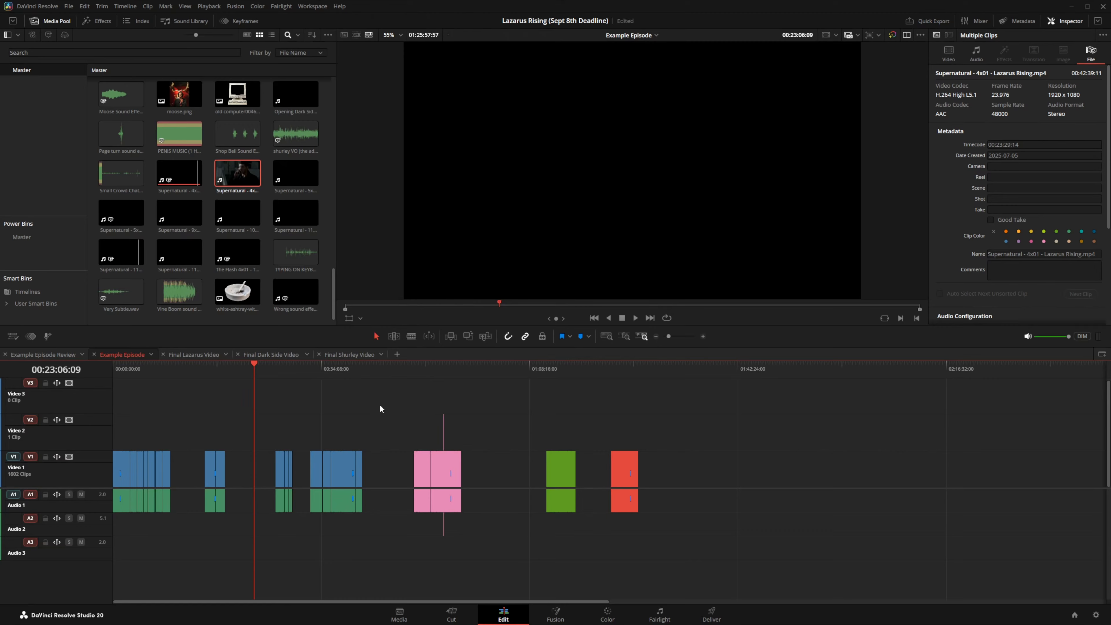
Step: Delete the gaps among the blue clips left of the playhead
drag(380, 404, 83, 537)
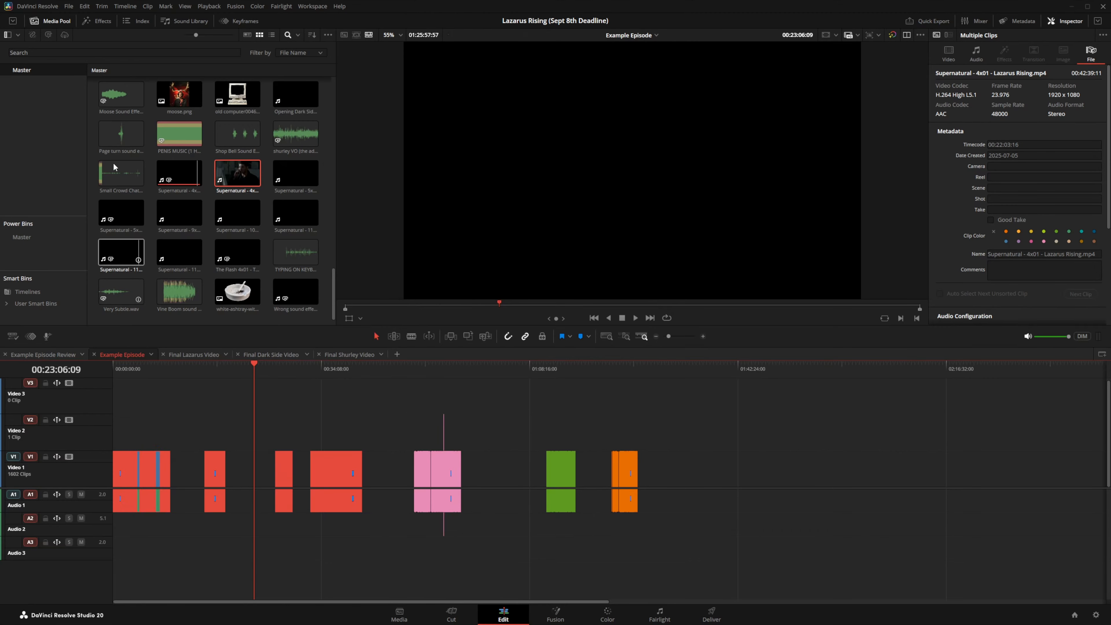
click(85, 6)
click(102, 200)
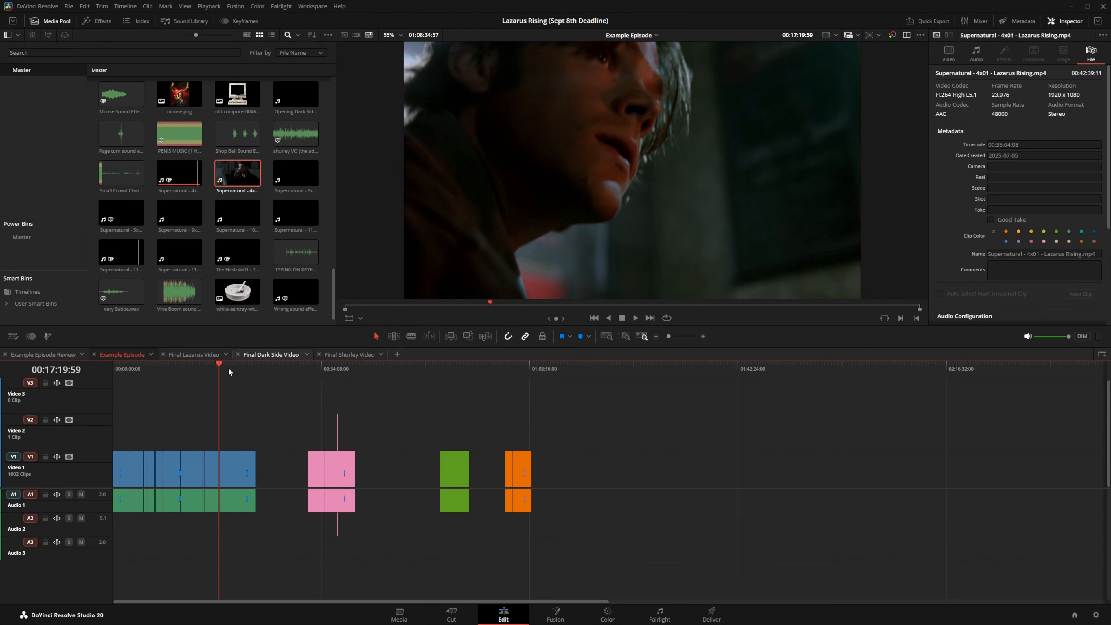
Step: Check the blue, pink, green and orange clip groups, then bring up the DaVinci Resolve menu
click(152, 368)
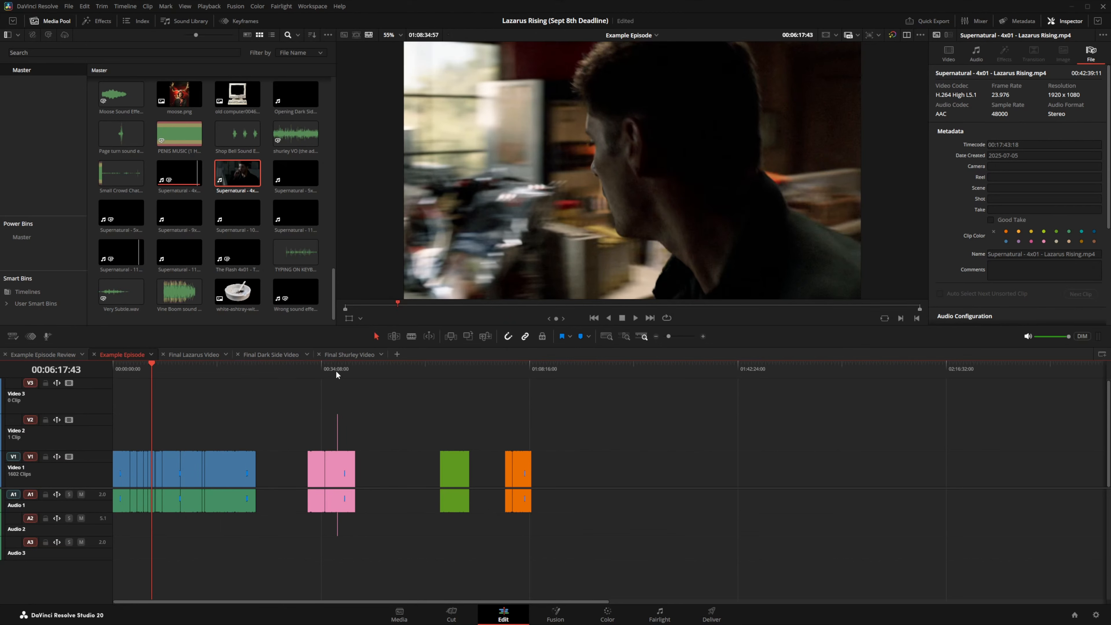
click(325, 368)
click(457, 366)
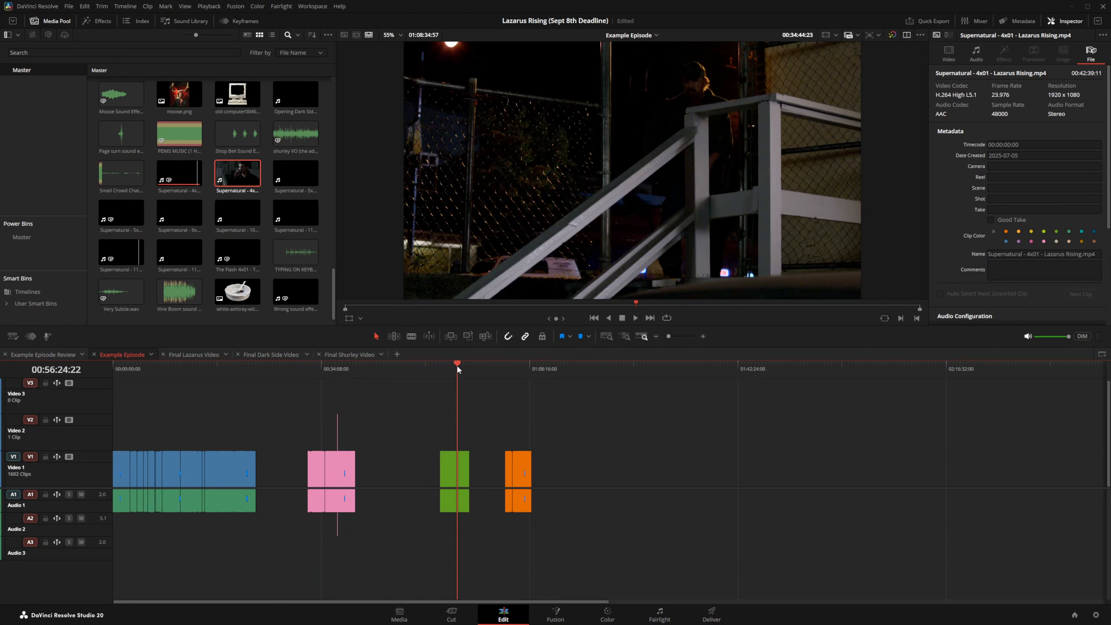
click(518, 368)
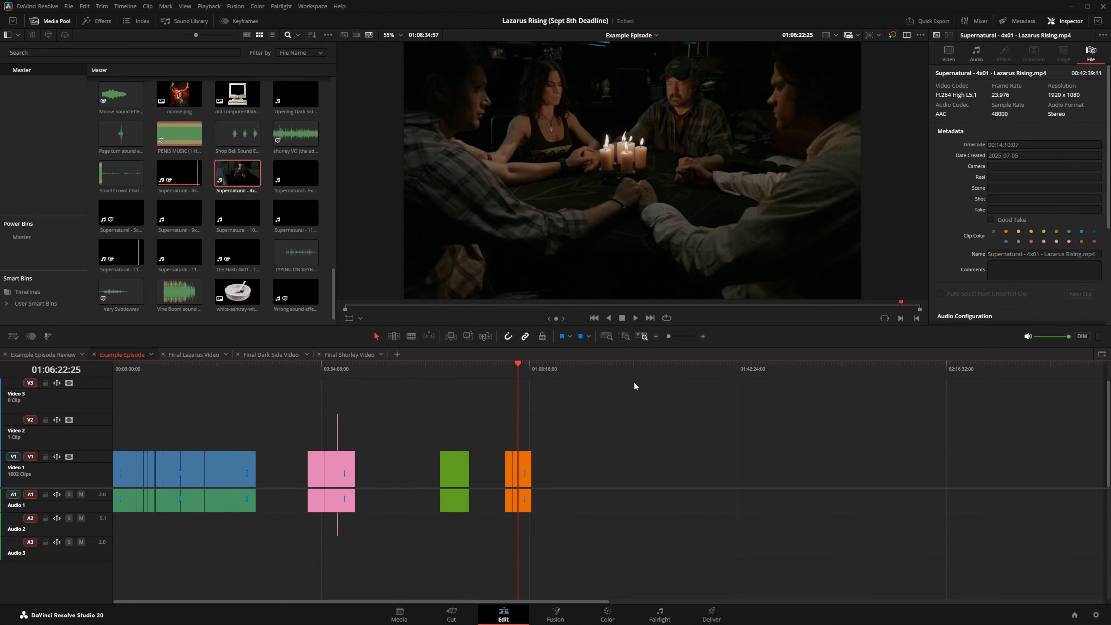
drag(634, 382, 499, 532)
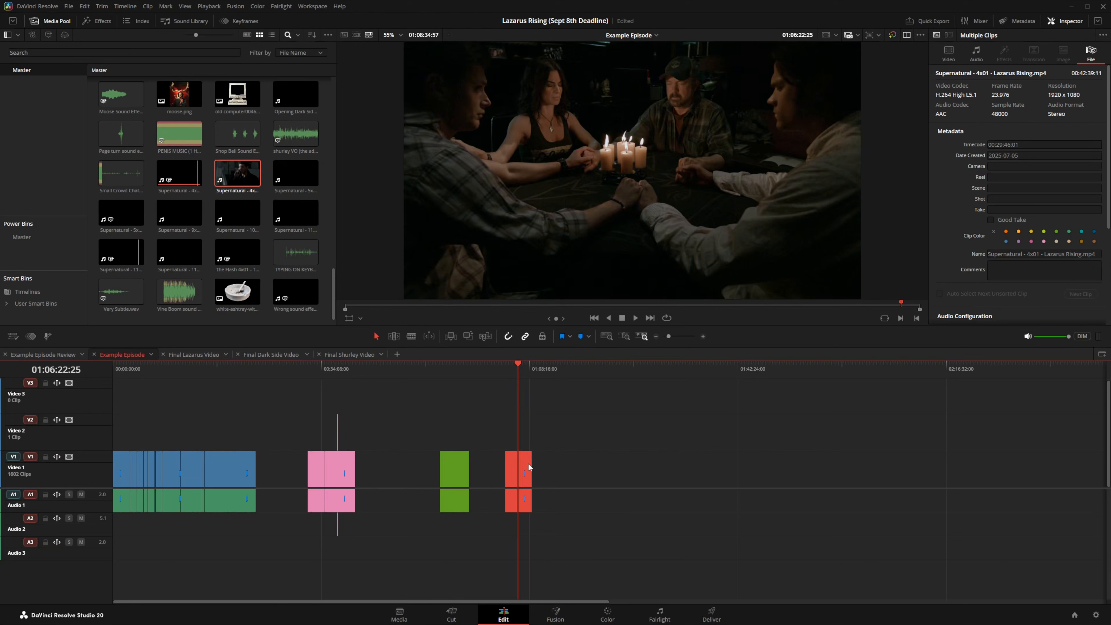
click(573, 450)
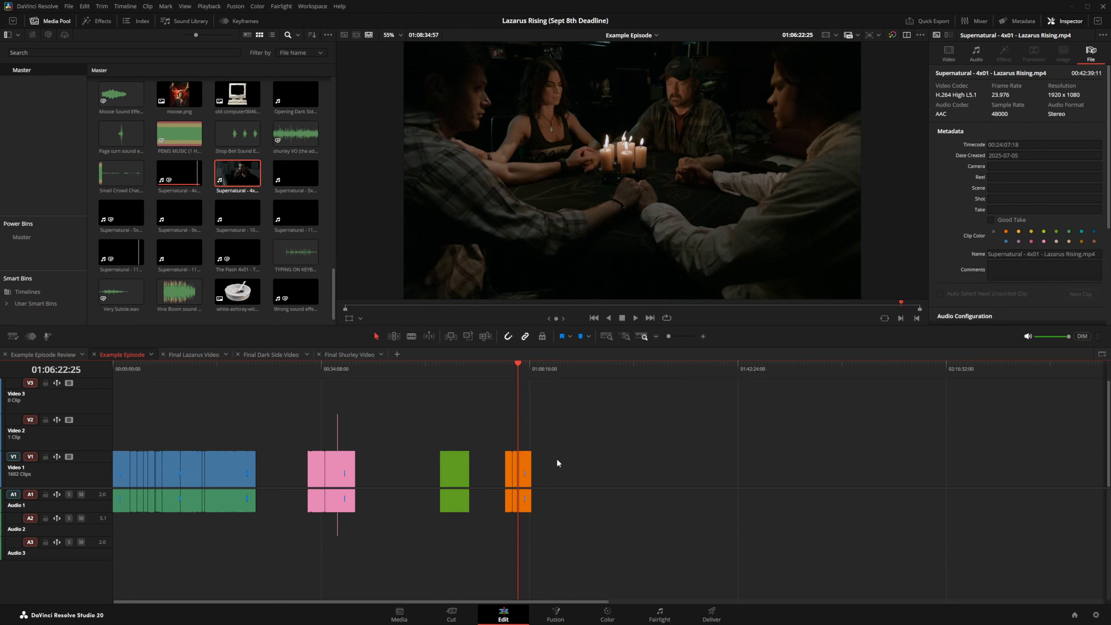
click(39, 6)
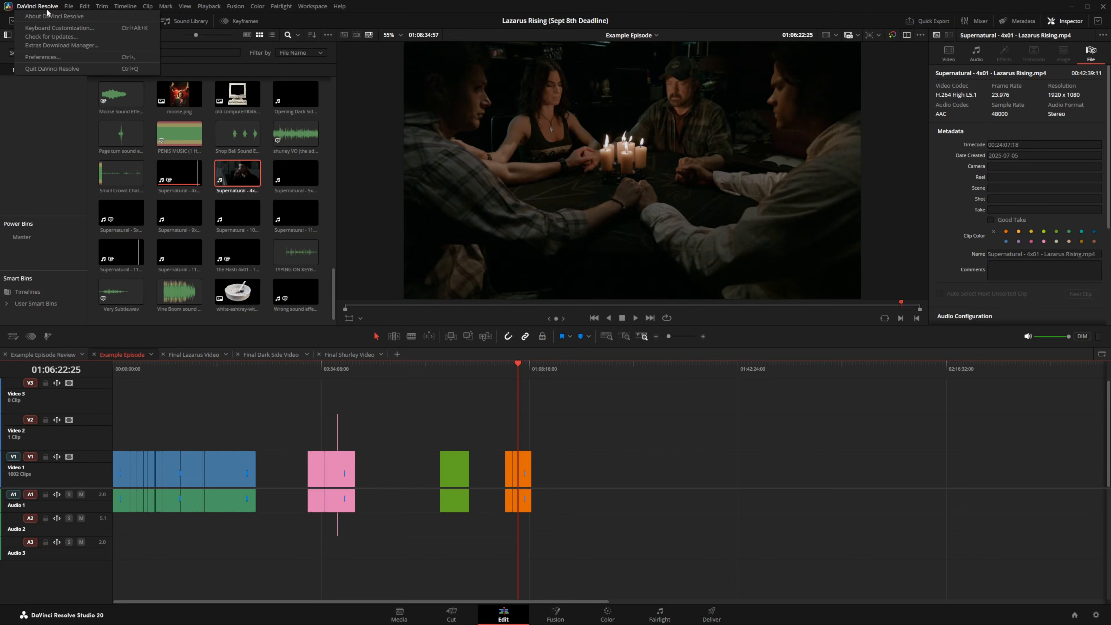
Step: In Keyboard Customization, search 'select c' and expand Select Clips > By Clip Color shortcuts
click(49, 29)
click(761, 272)
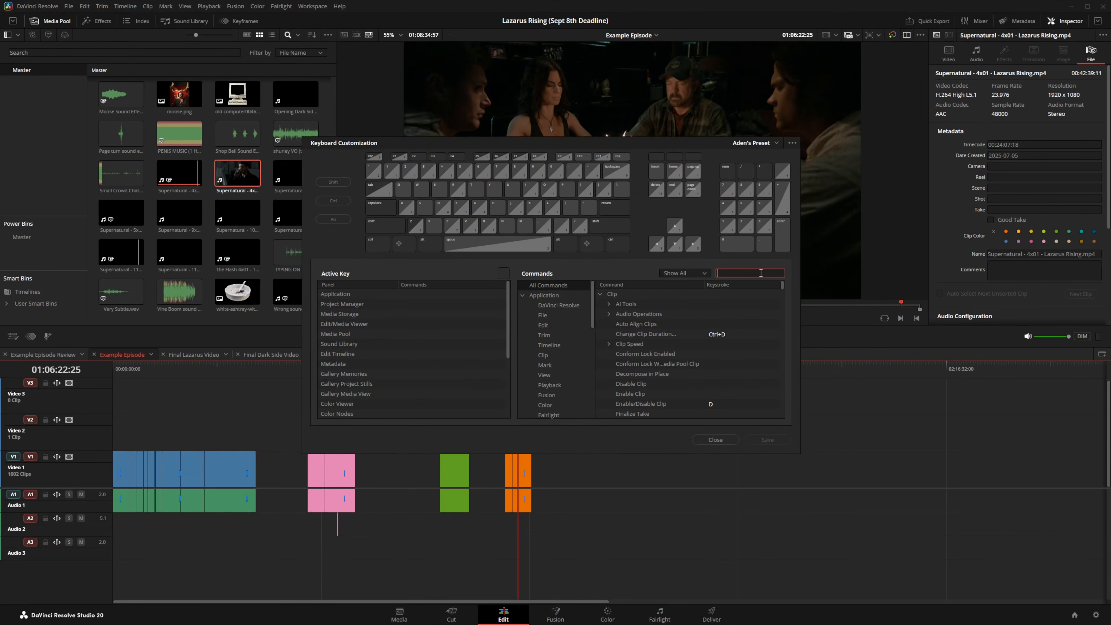
text(del)
text(e)
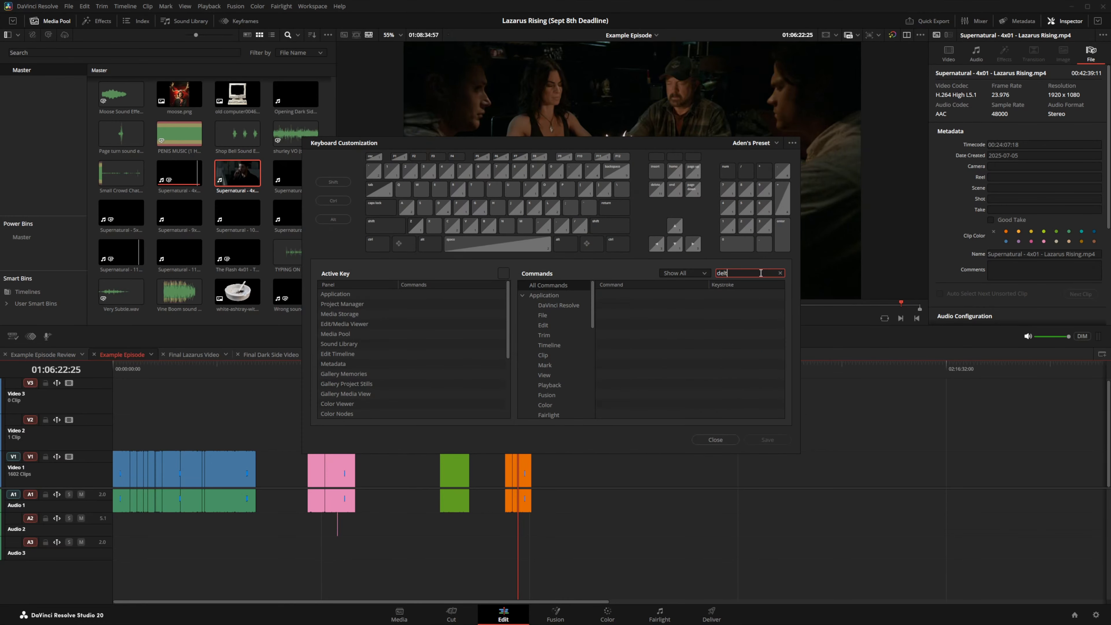
text(t)
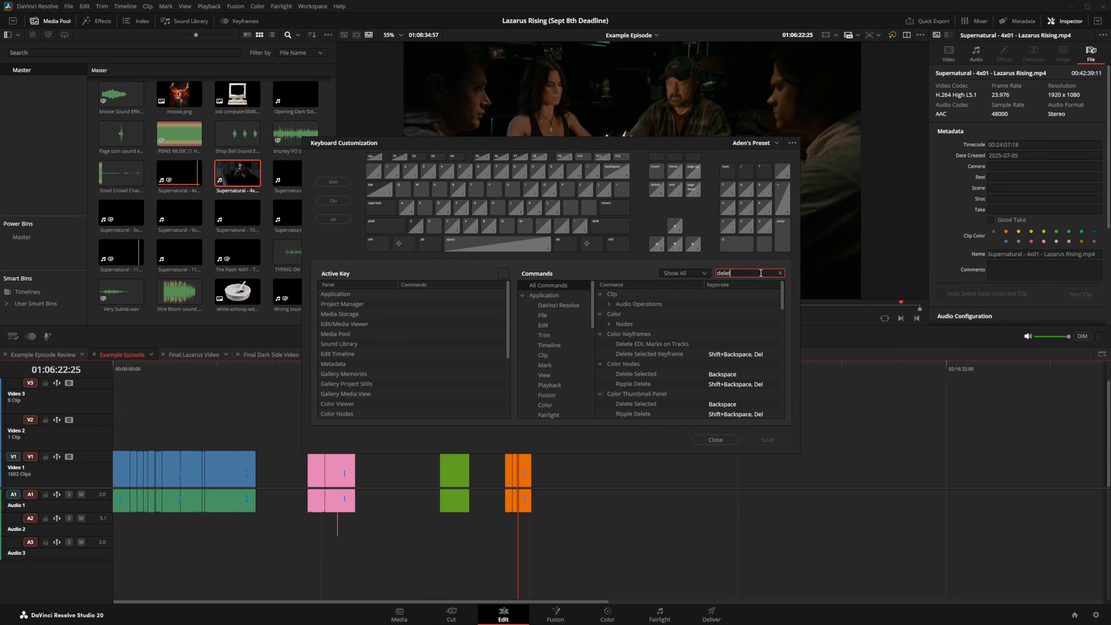
text(e ga)
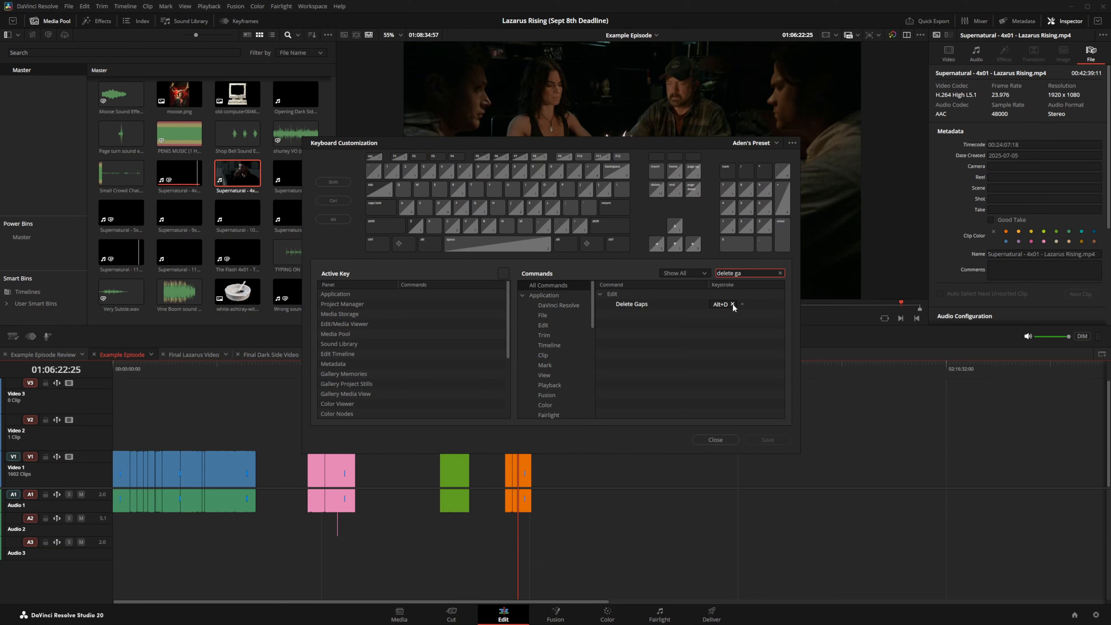
key(BackSpace)
key(BackSpace)
key(BackSpace)
key(BackSpace)
key(BackSpace)
key(BackSpace)
key(BackSpace)
key(BackSpace)
key(BackSpace)
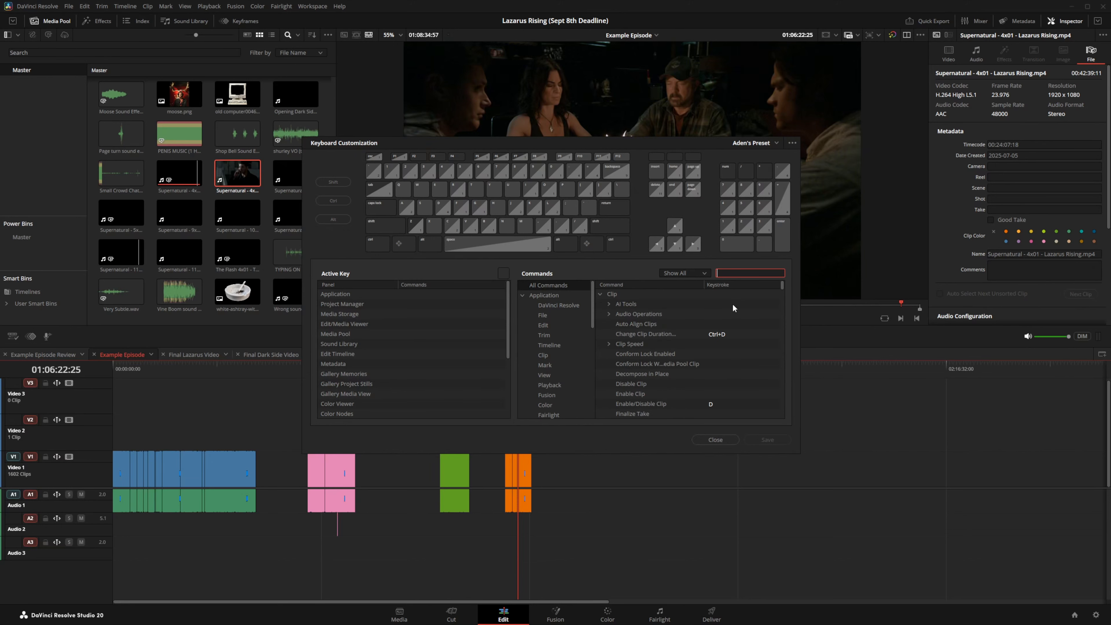
text(select cli)
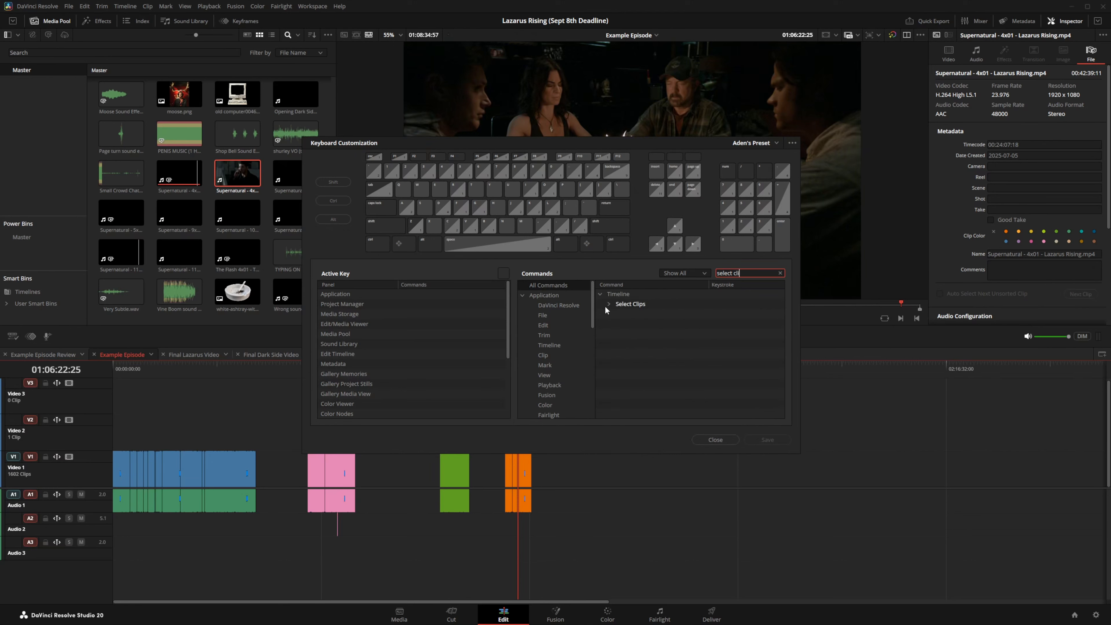
click(608, 305)
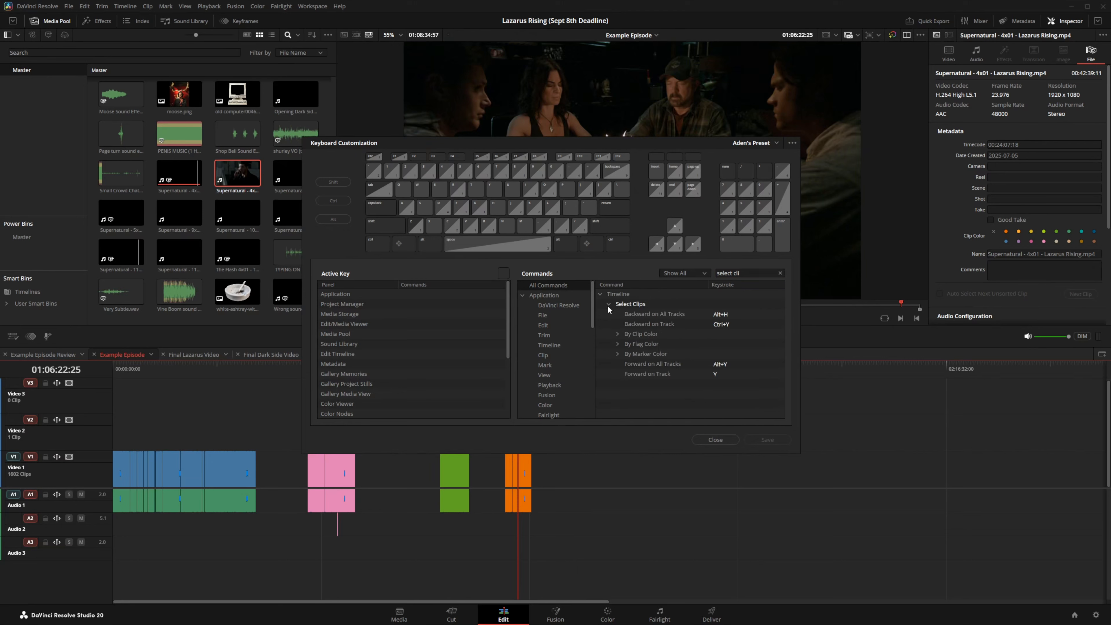
click(618, 334)
scroll(647, 345, down, 5)
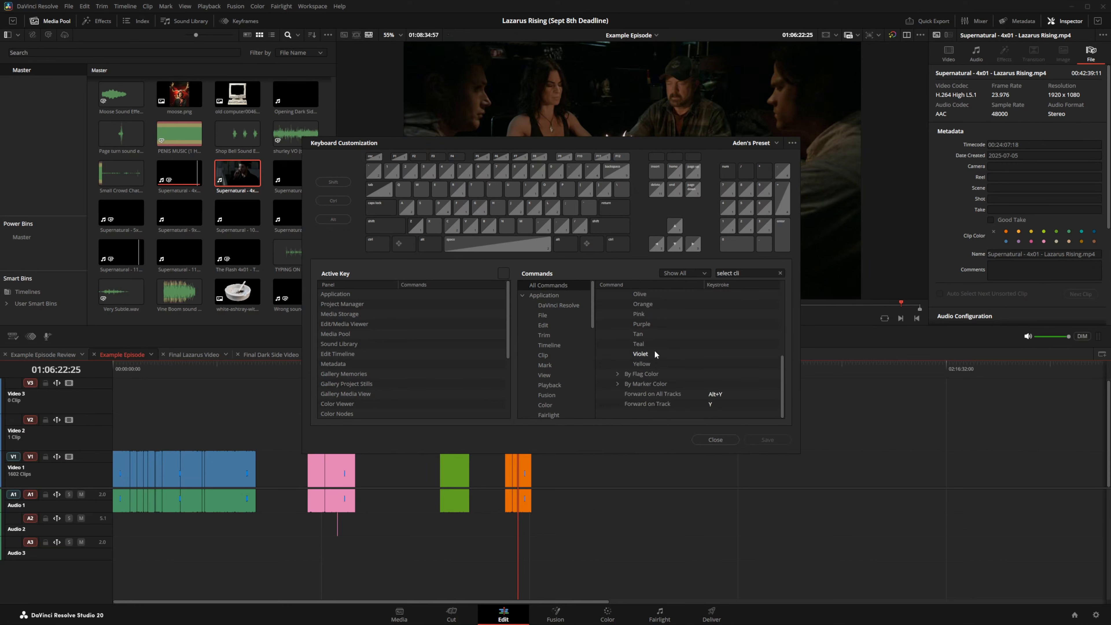
scroll(654, 354, up, 5)
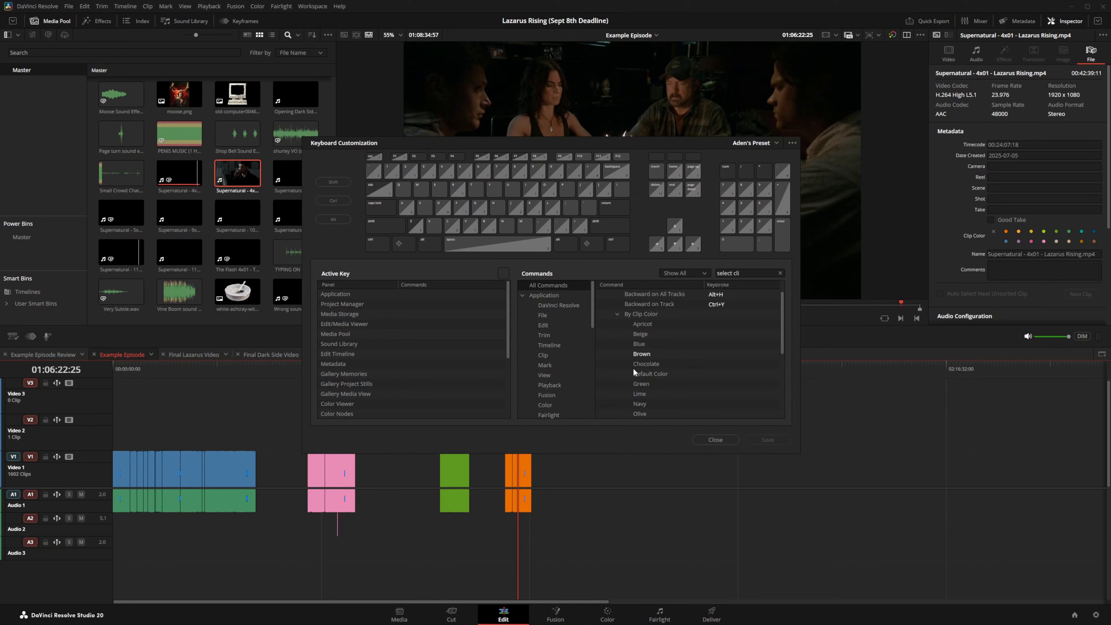
scroll(642, 368, down, 5)
scroll(669, 376, up, 3)
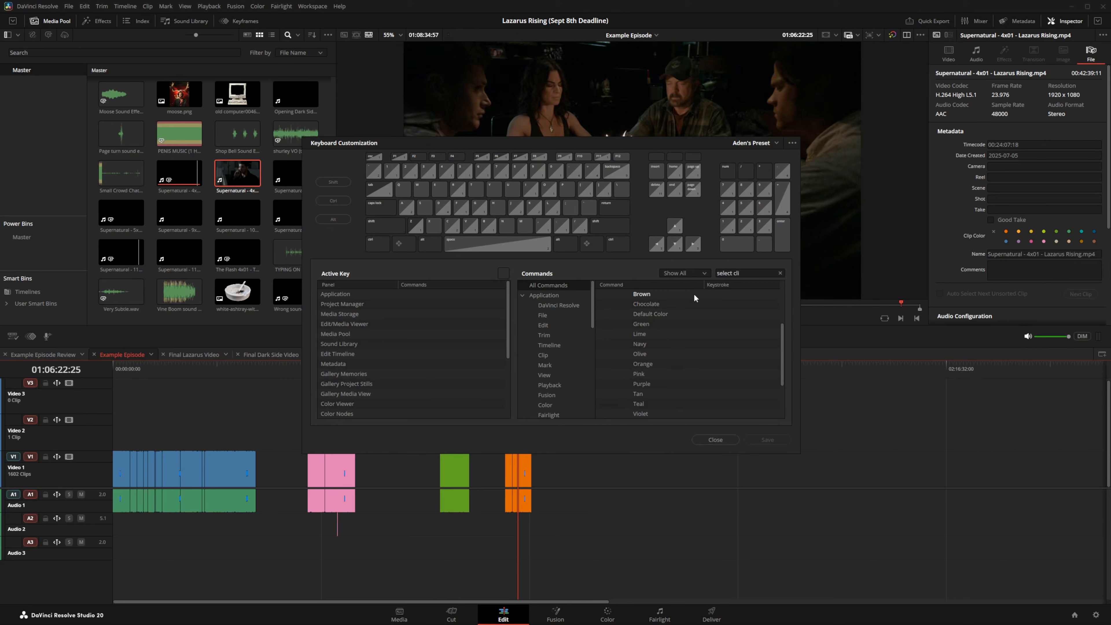
Step: Search 'clip co' and expand the Clip Color commands to read their shortcuts
drag(755, 273, 712, 273)
key(BackSpace)
text(clip colo)
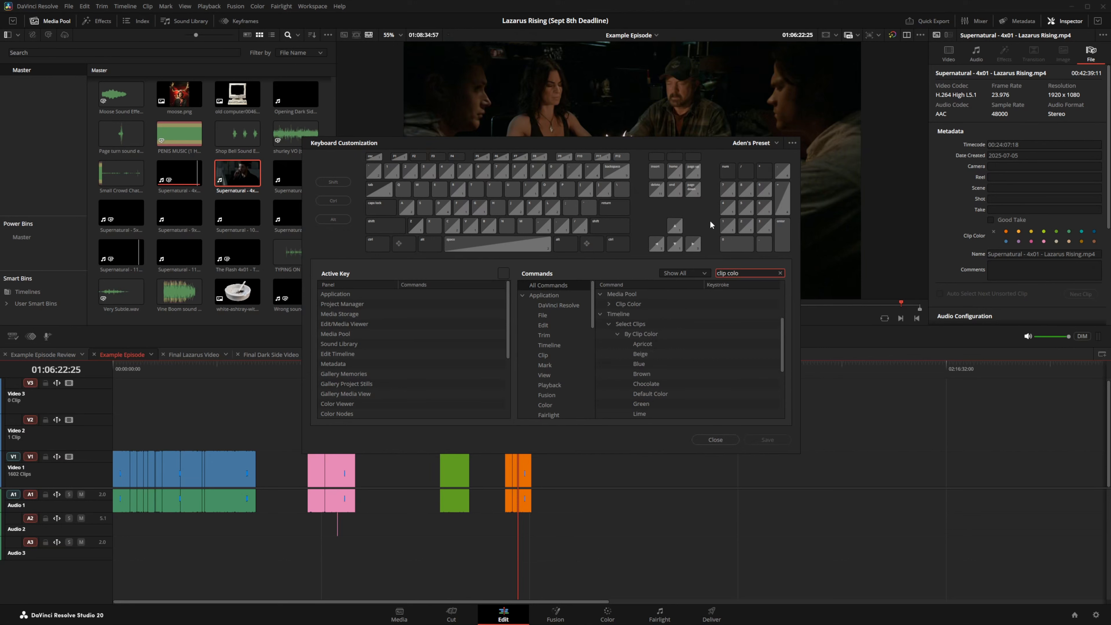
scroll(647, 315, up, 3)
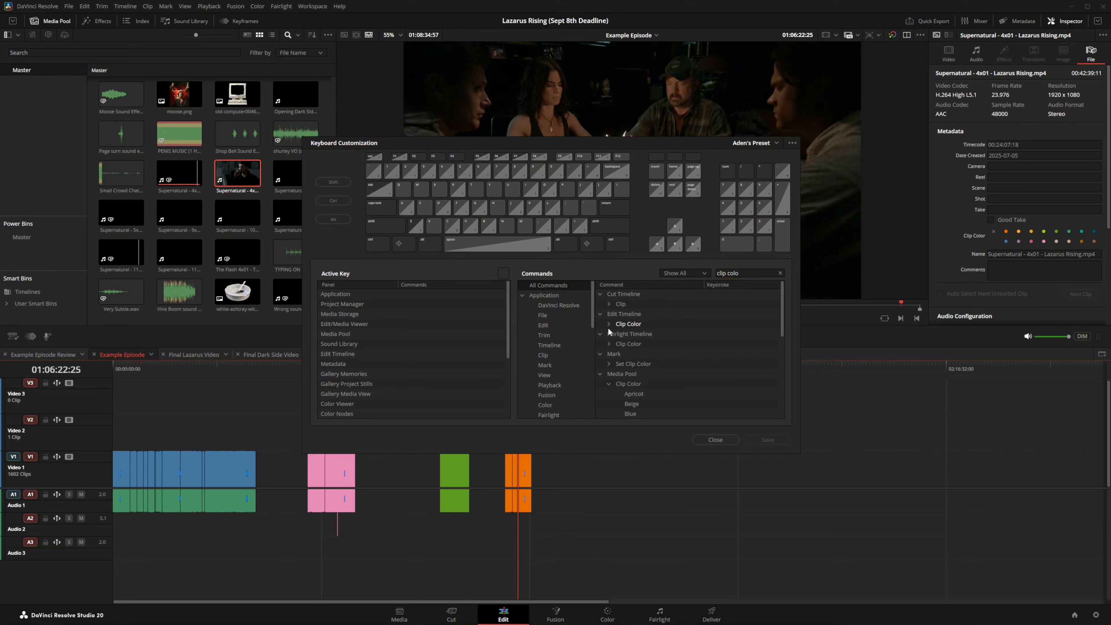
click(608, 325)
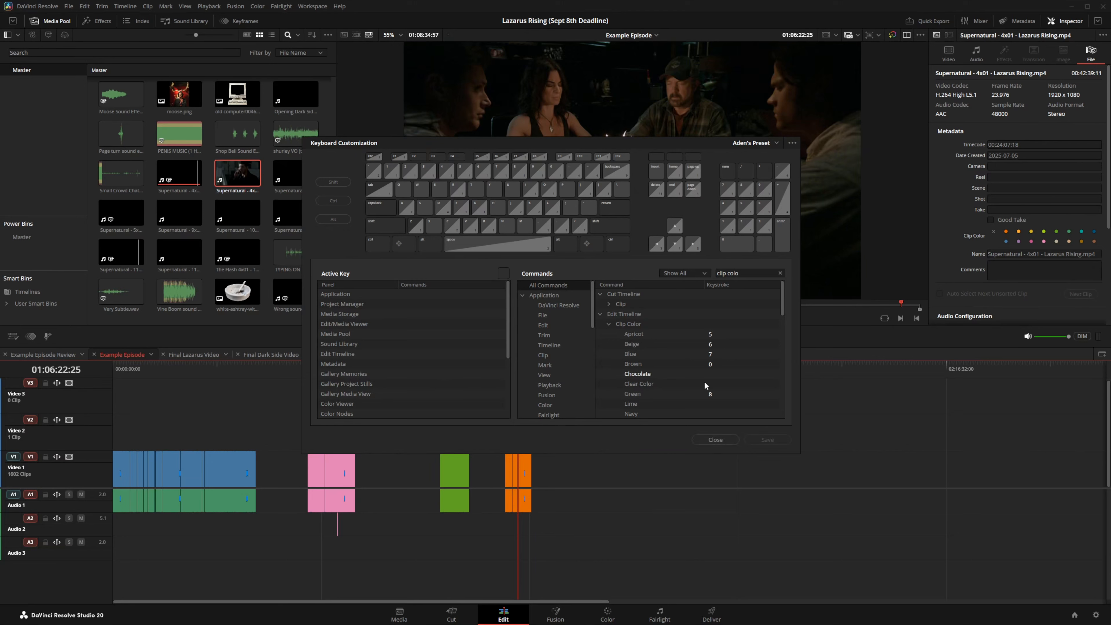
Step: Close Keyboard Customization and zoom the Example Episode timeline to view the colour groups
click(712, 439)
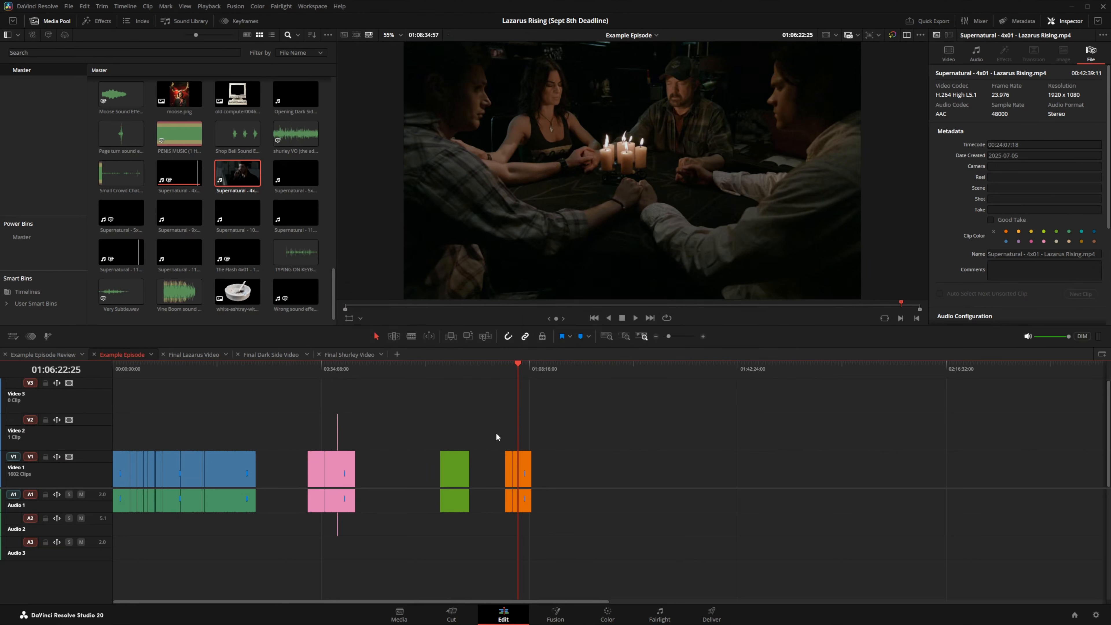
click(192, 375)
click(702, 336)
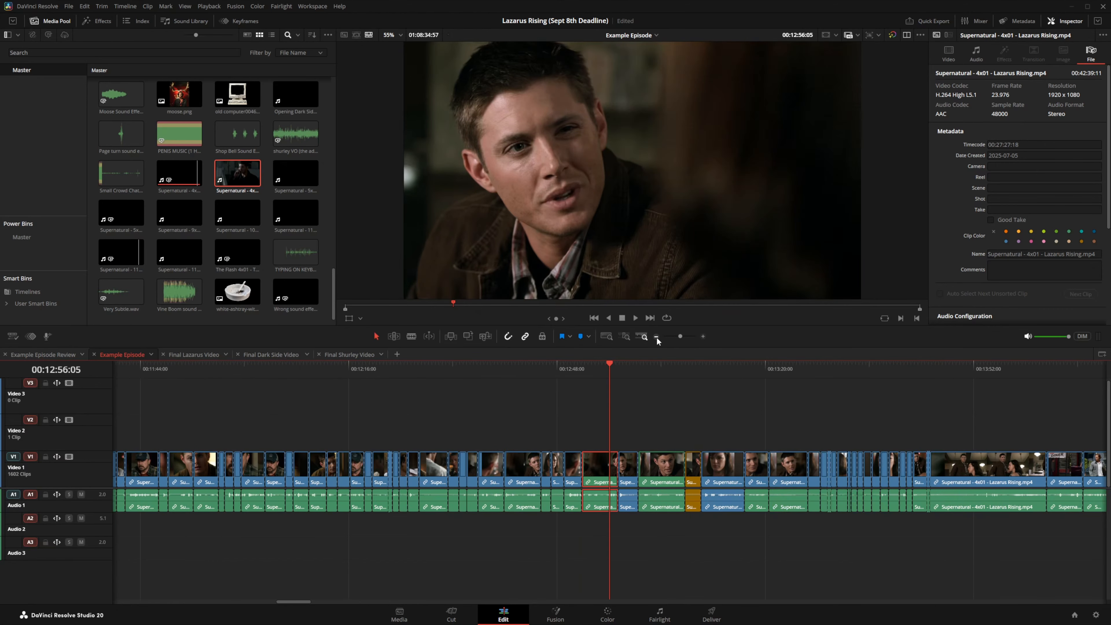
click(656, 337)
click(656, 337)
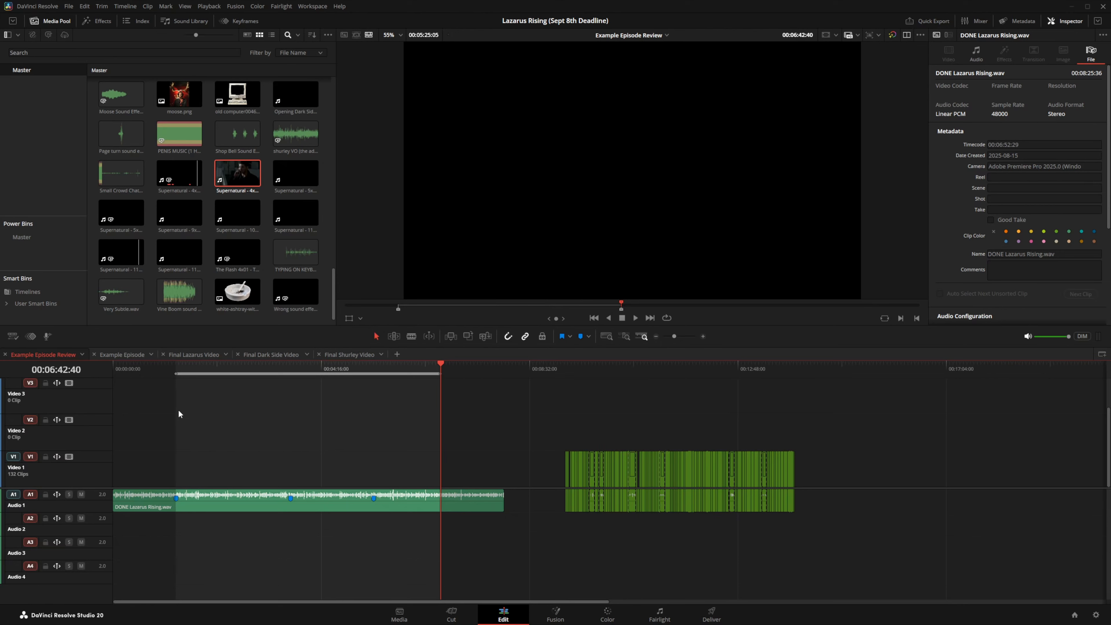
Step: Play DONE Lazarus Rising from Marker 1, park the playhead near 00:01:23:22, and zoom back out
click(174, 369)
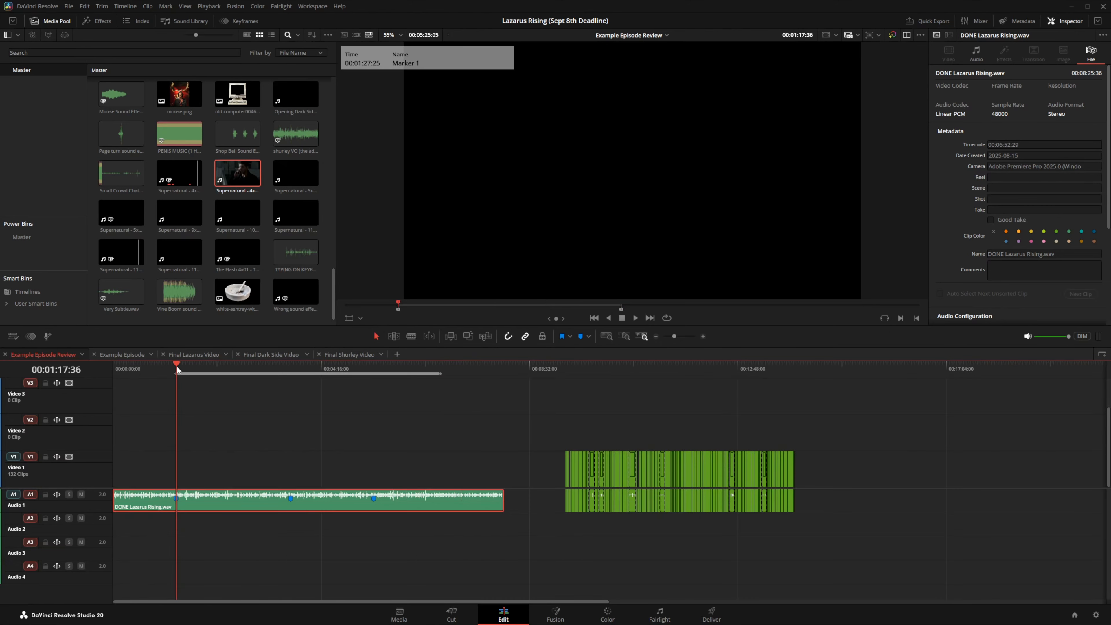
click(703, 336)
click(703, 336)
click(704, 336)
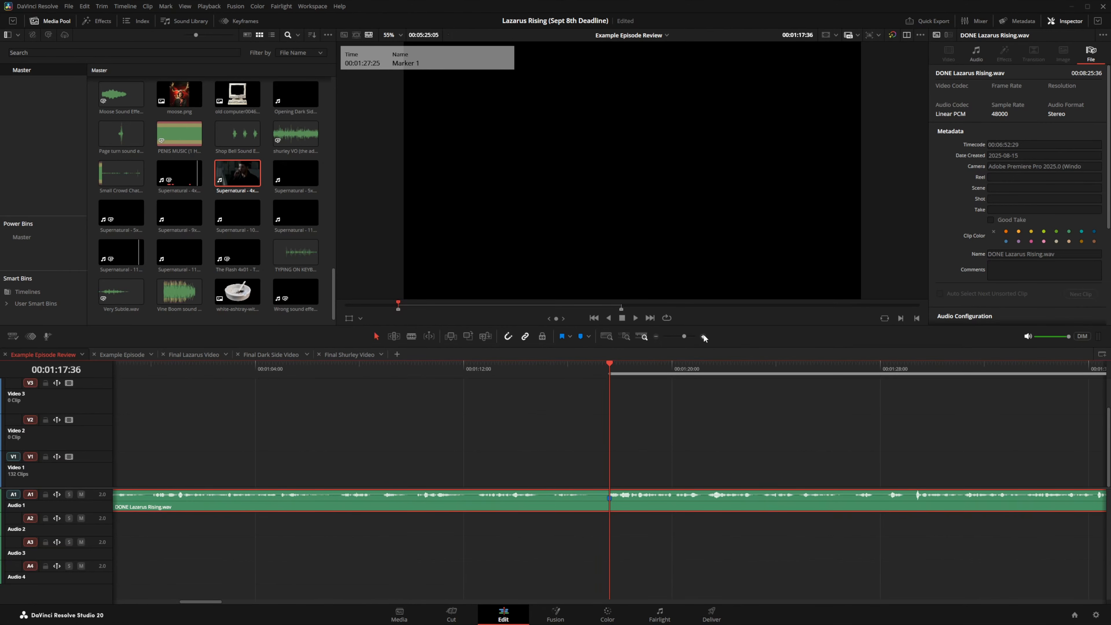
key(space)
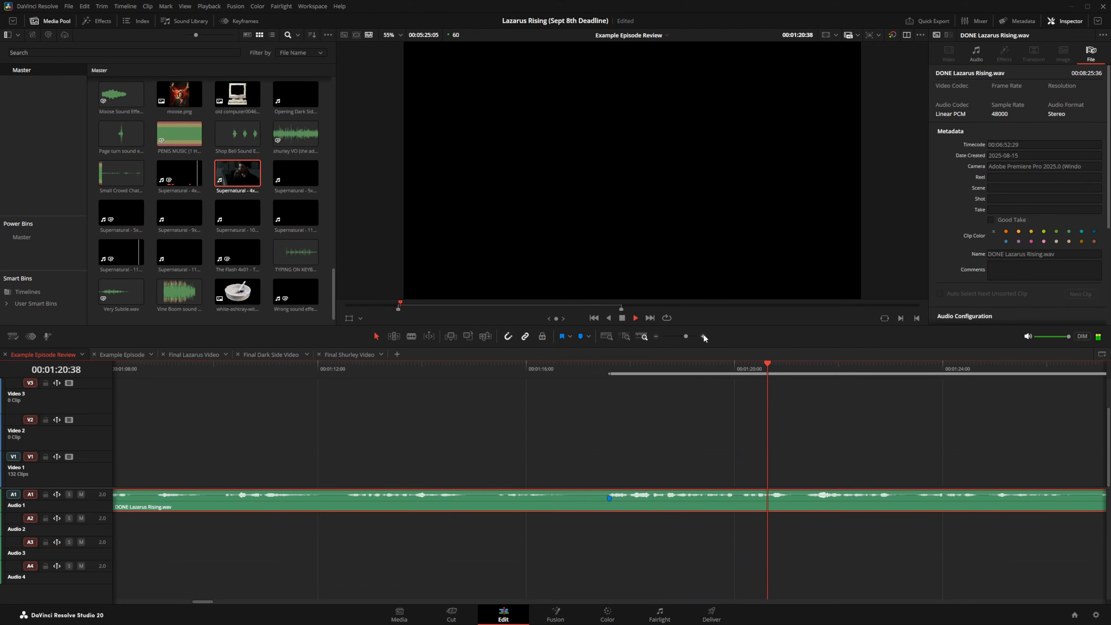
click(804, 371)
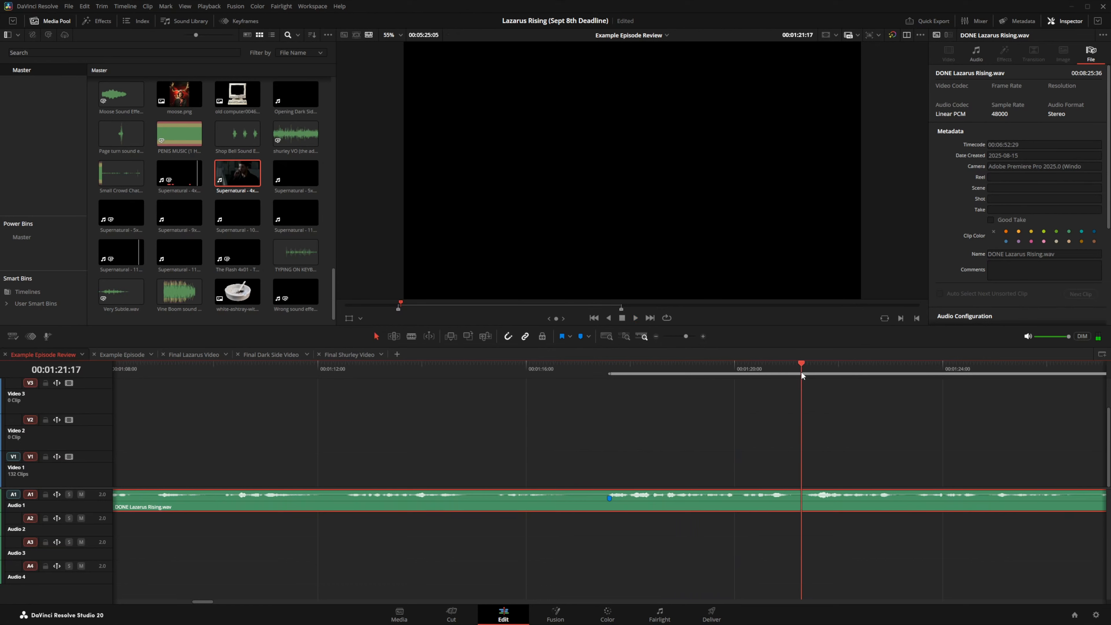
drag(902, 369, 910, 369)
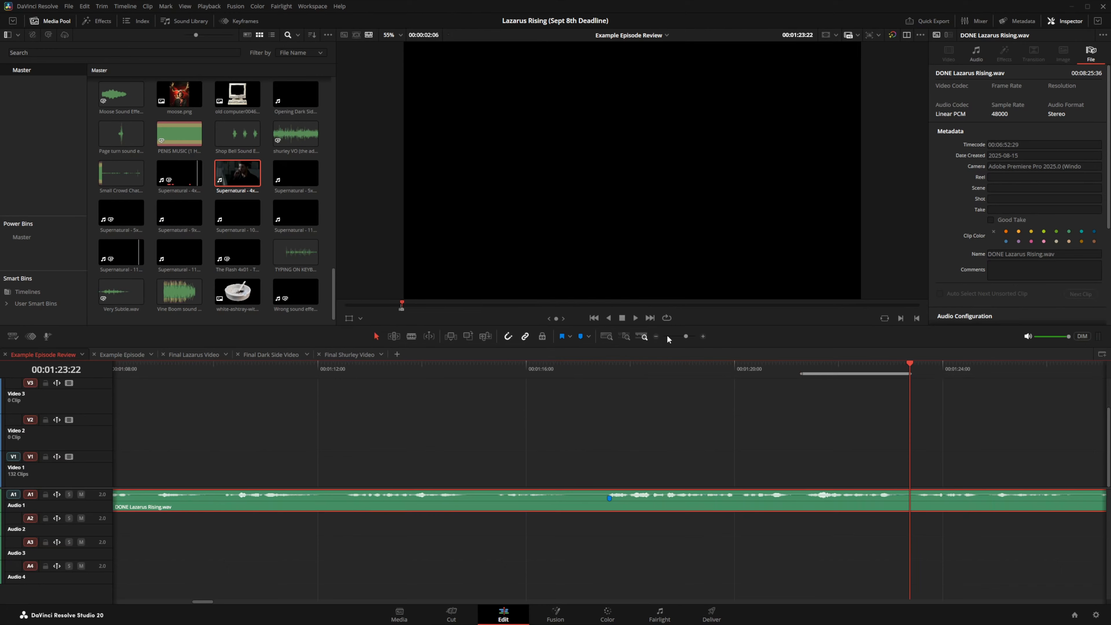
click(656, 337)
click(656, 336)
click(655, 337)
click(655, 336)
click(655, 336)
click(655, 337)
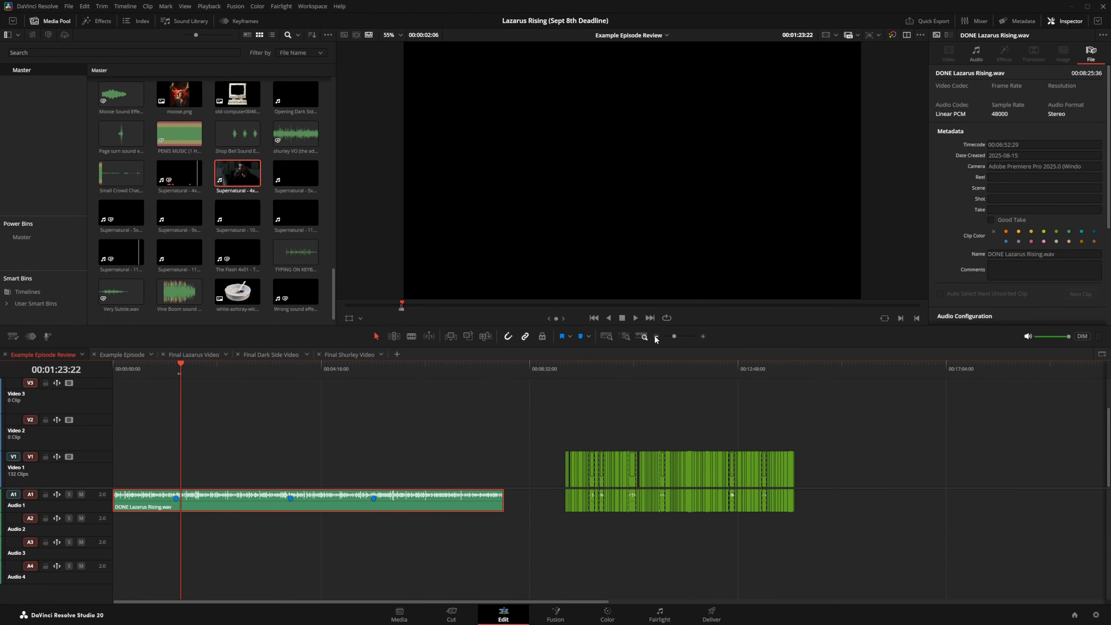
Step: Move the Supernatural clip at 00:10:57 from Video 1 up onto Video 2
click(600, 368)
click(704, 335)
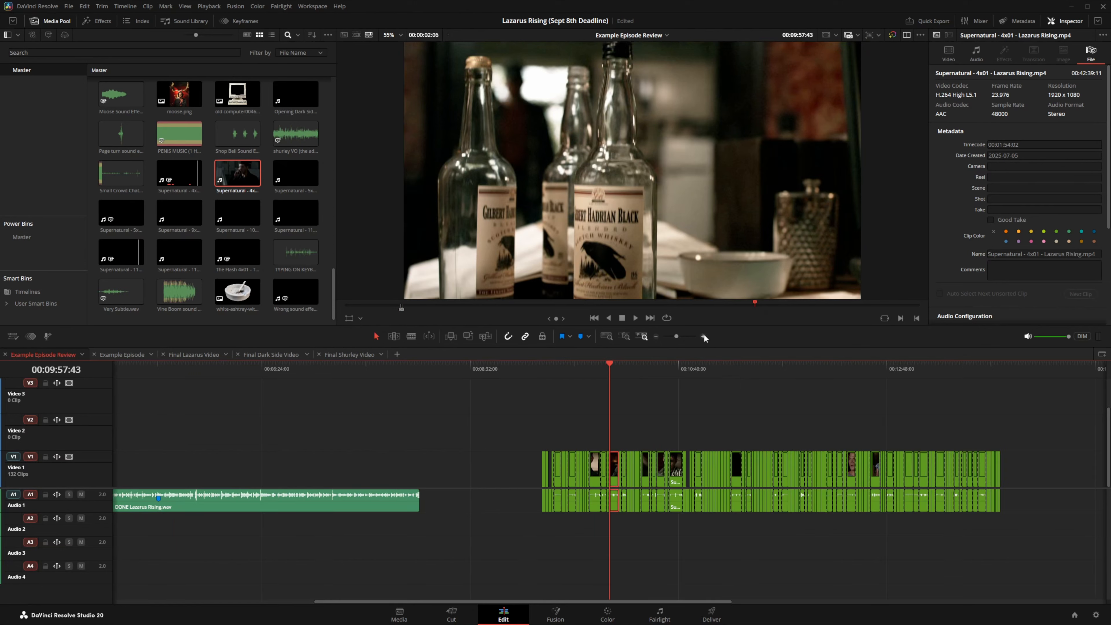
click(703, 336)
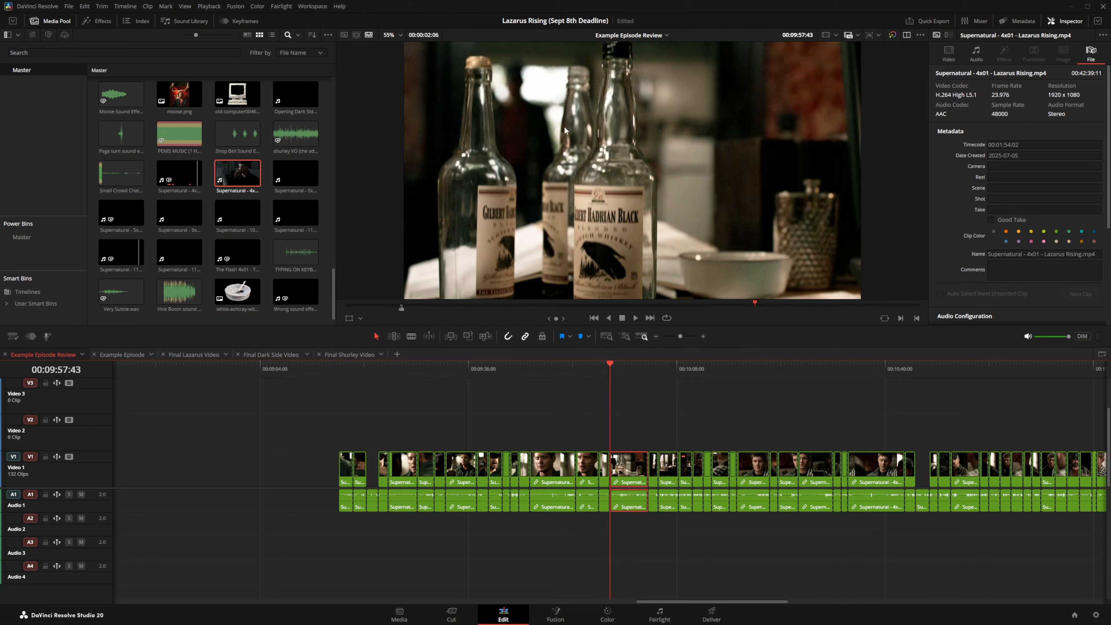
click(1005, 481)
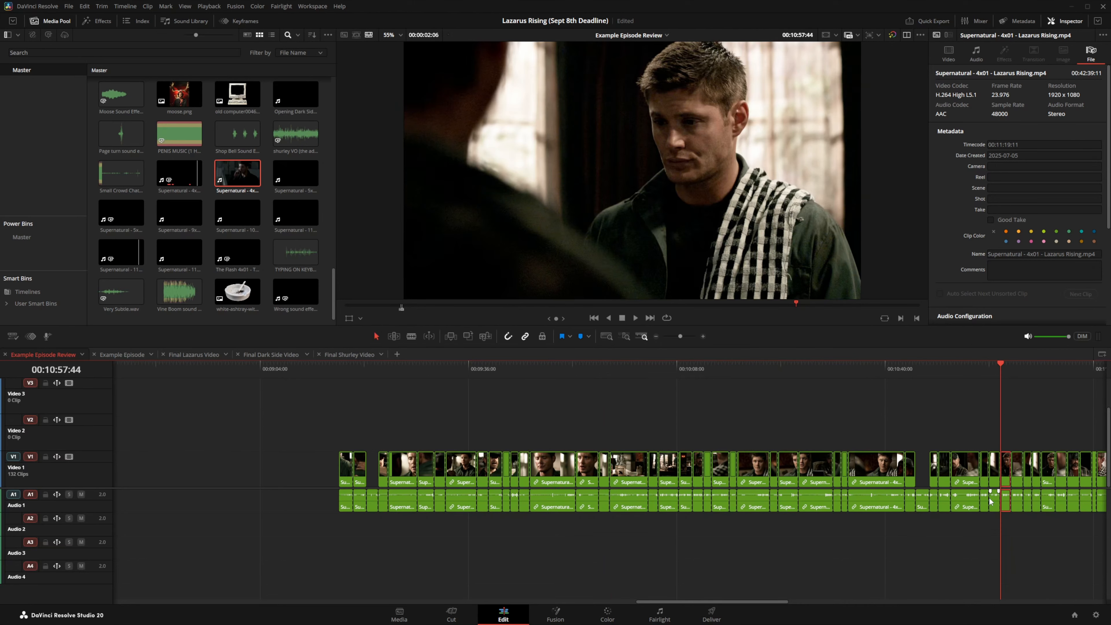
drag(1005, 481, 642, 420)
Step: Slide the Video 2 clip to start at 00:01:21:17 and zoom in on it
right_click(1006, 445)
click(1006, 445)
click(639, 366)
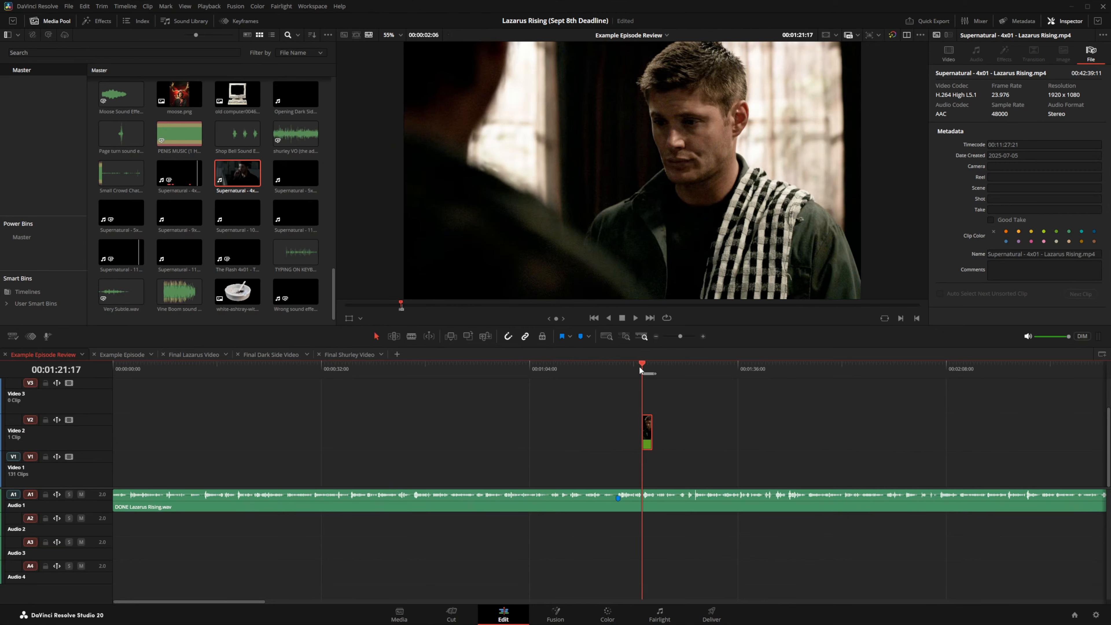
click(703, 335)
click(703, 335)
click(702, 336)
click(703, 336)
click(703, 336)
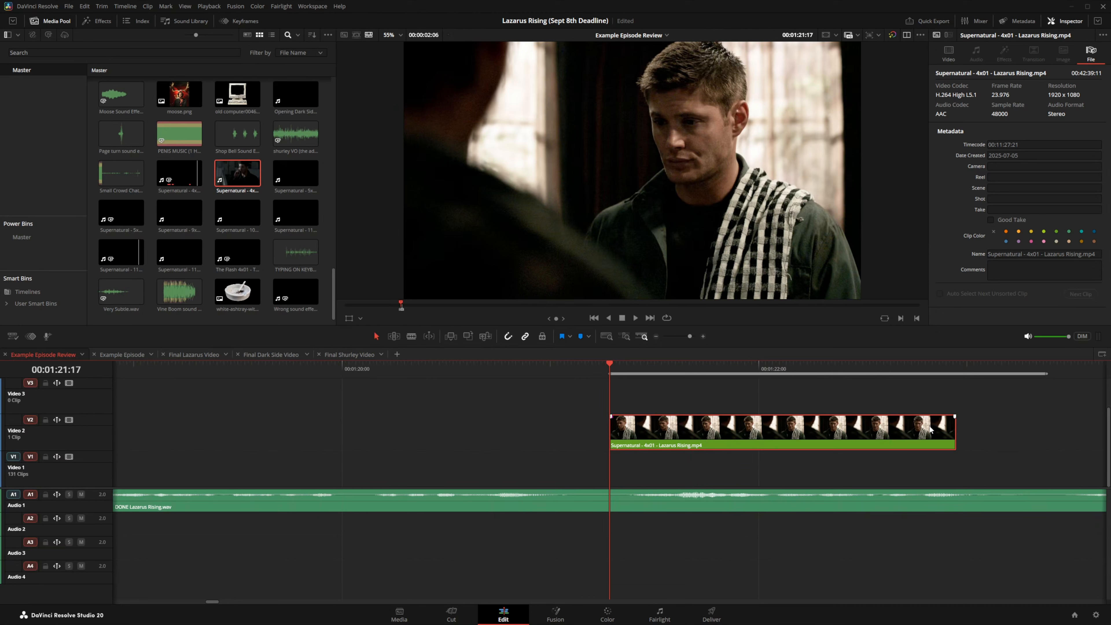
Step: Show retime controls and slow the Video 2 Supernatural clip to 75% speed
key(ctrl+r)
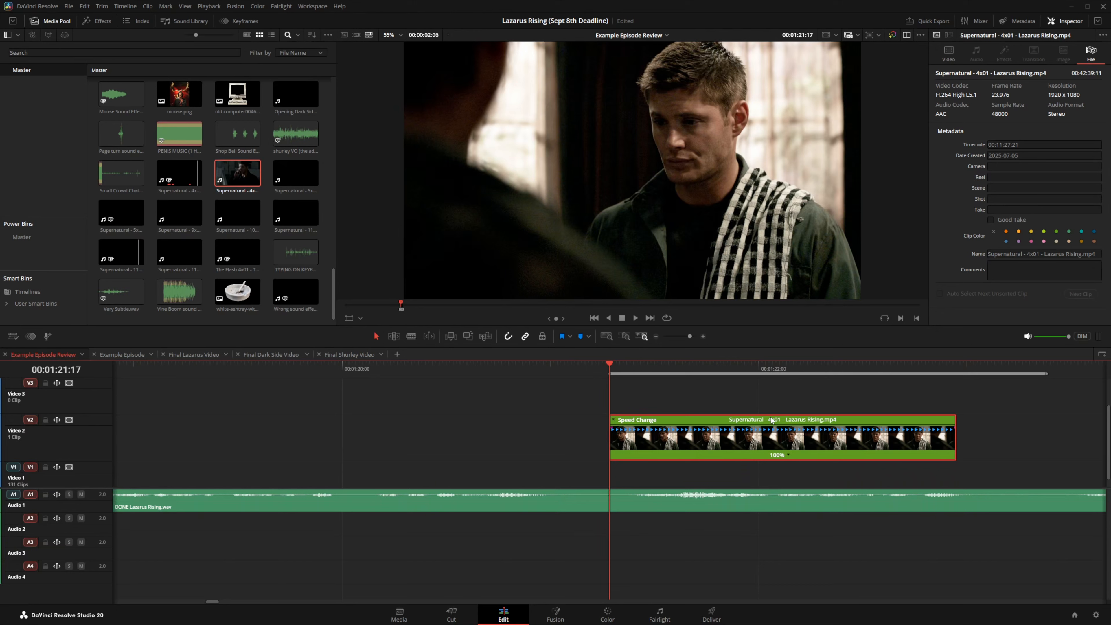
click(787, 455)
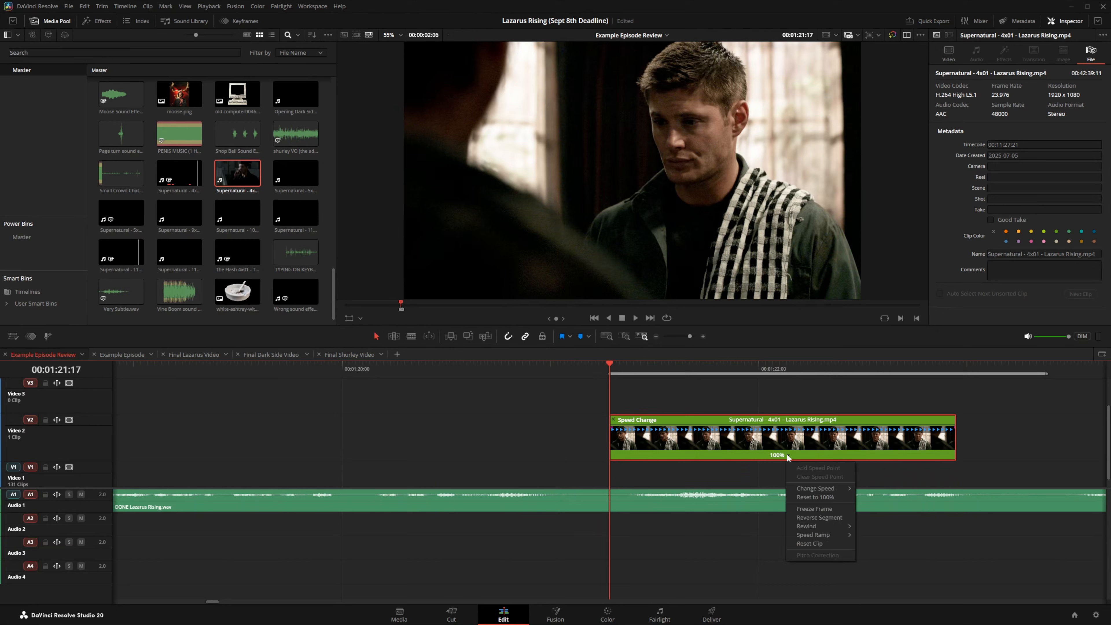
mouse_move(809, 486)
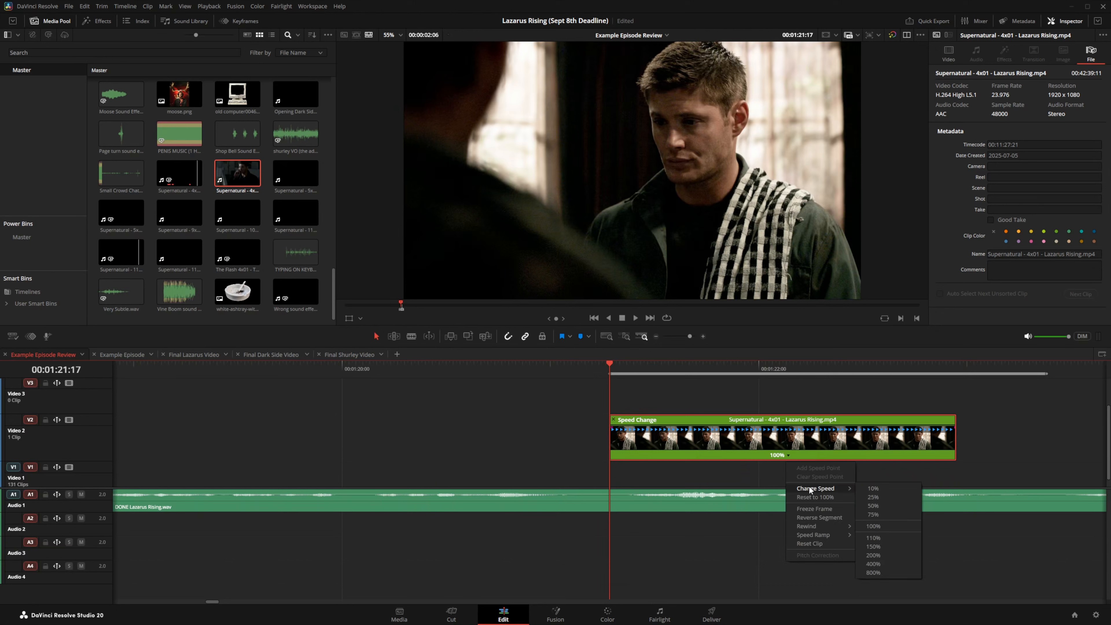
click(872, 514)
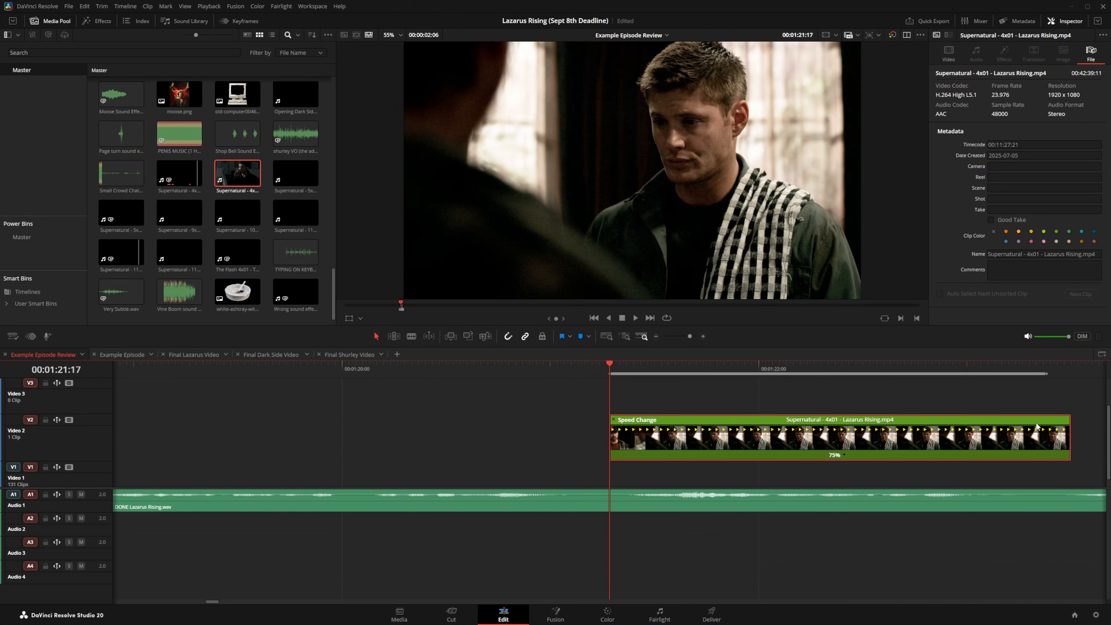
Step: Shorten the clip's end so it plays at 77%, then play it back
click(1045, 368)
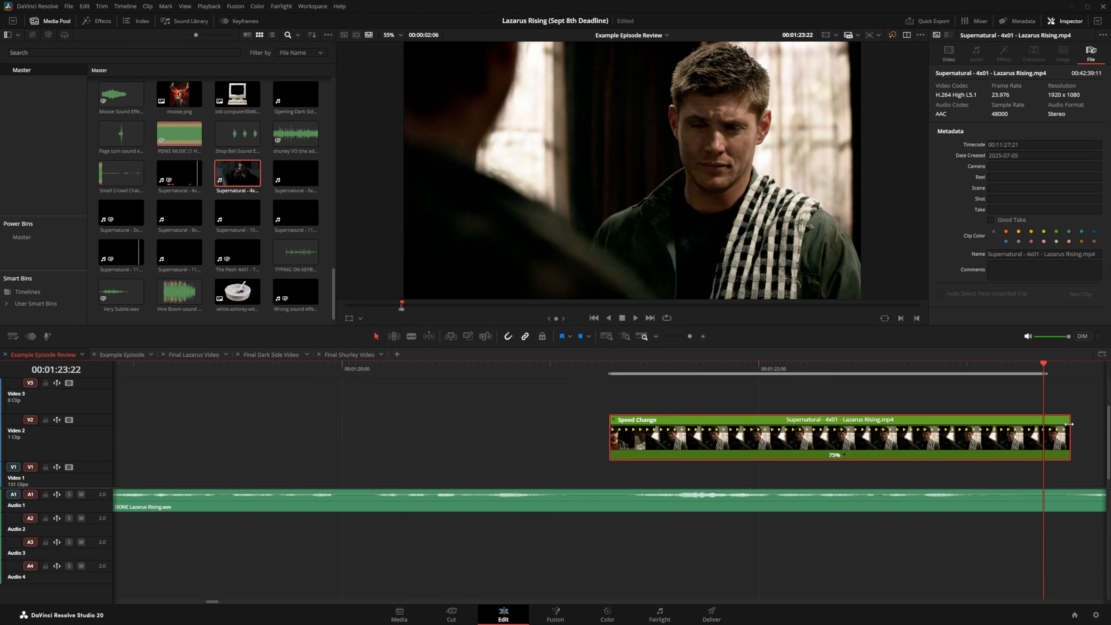
mouse_move(1068, 424)
mouse_down()
mouse_move(991, 421)
mouse_move(1051, 426)
mouse_up()
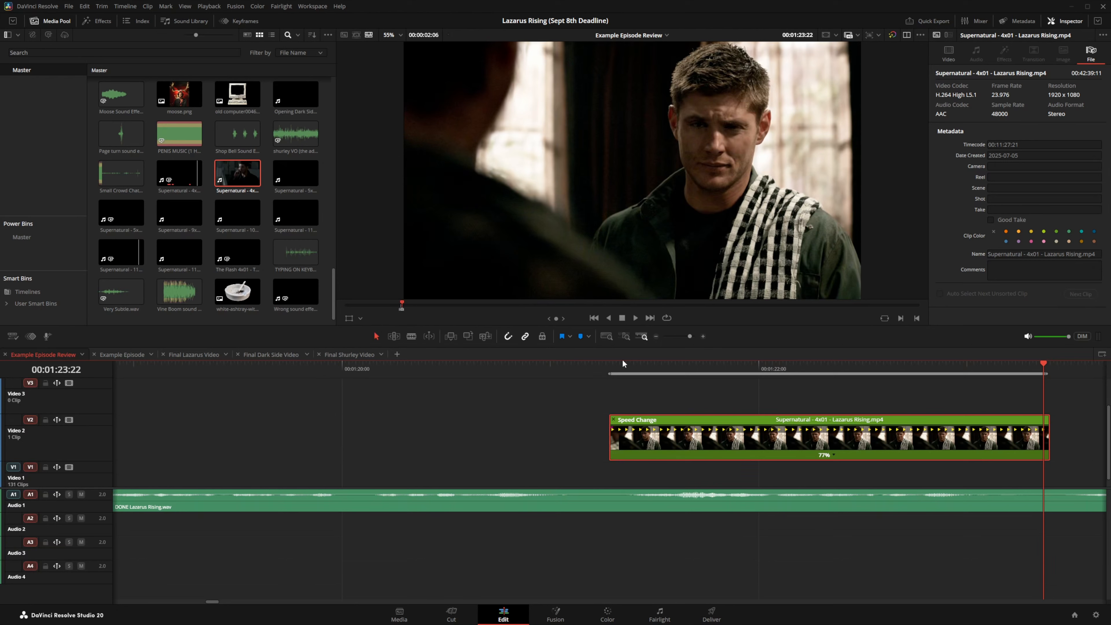
click(609, 370)
key(space)
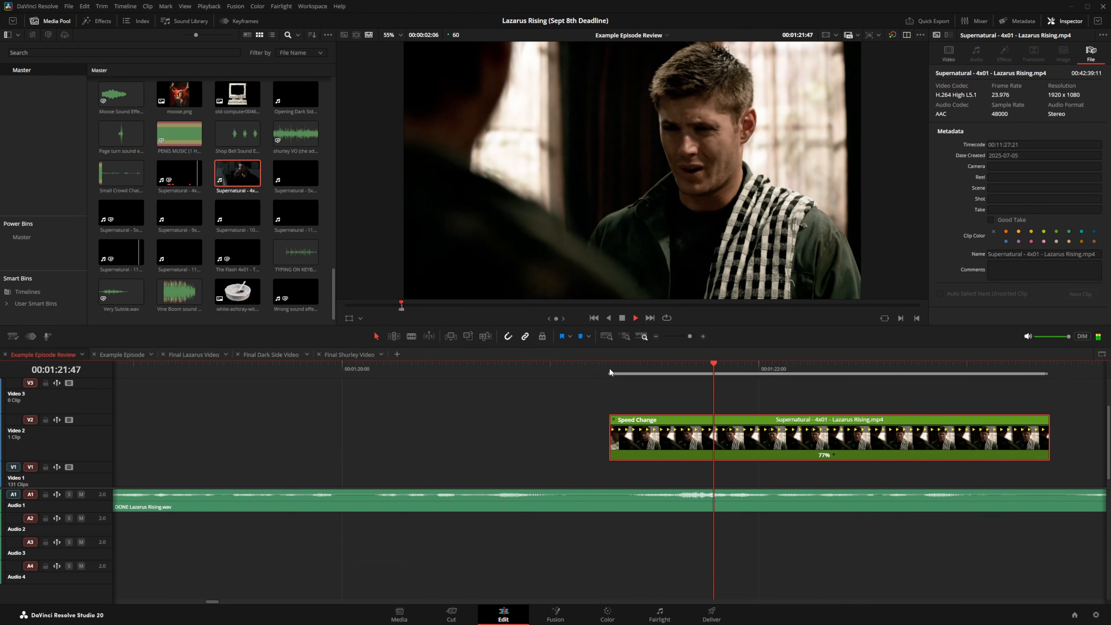
key(space)
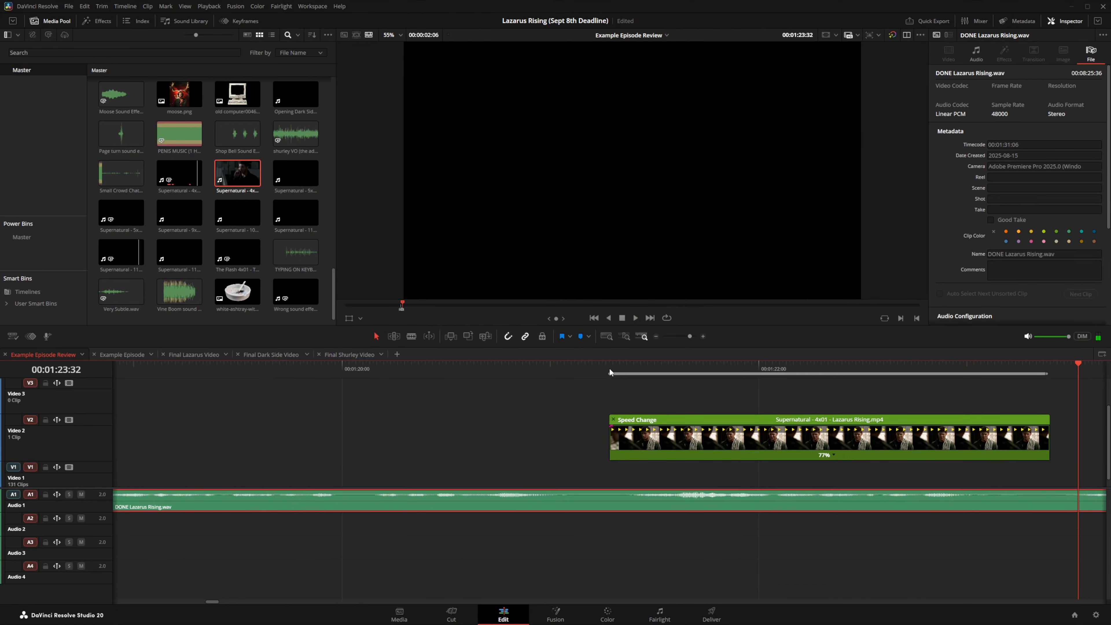
Step: Reset the Video 2 clip to 100% speed and close the retime controls
click(620, 370)
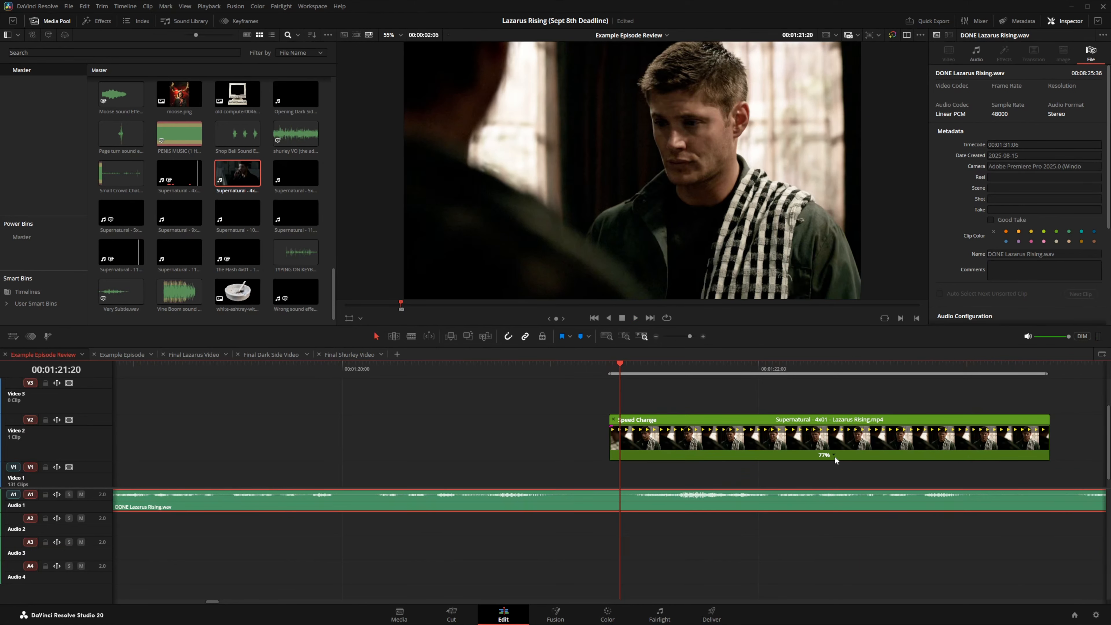
click(833, 455)
mouse_move(875, 488)
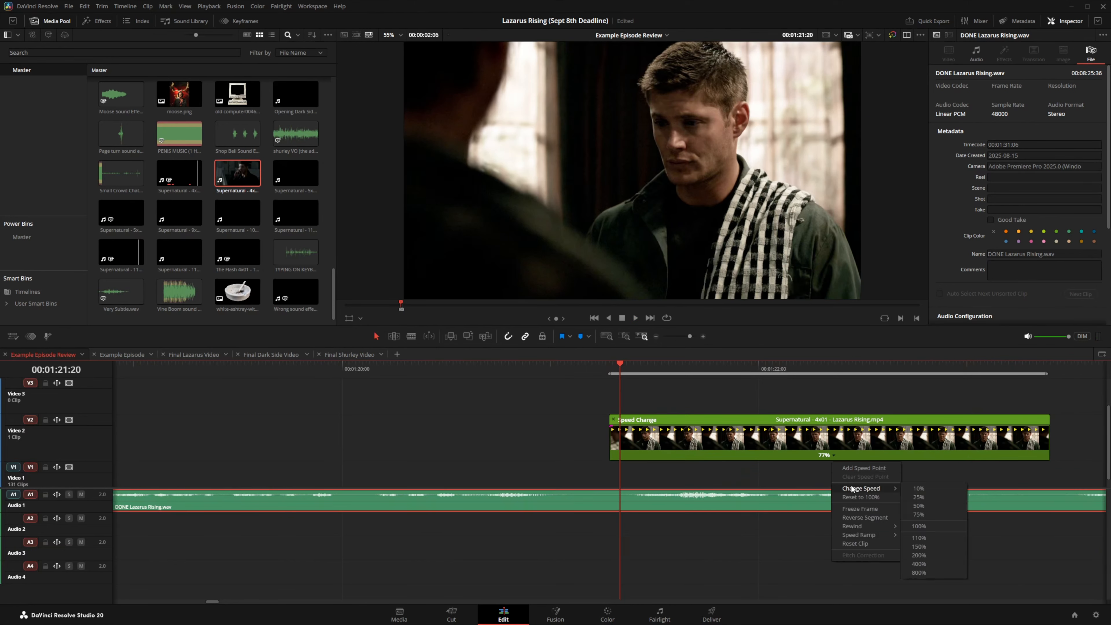
click(927, 522)
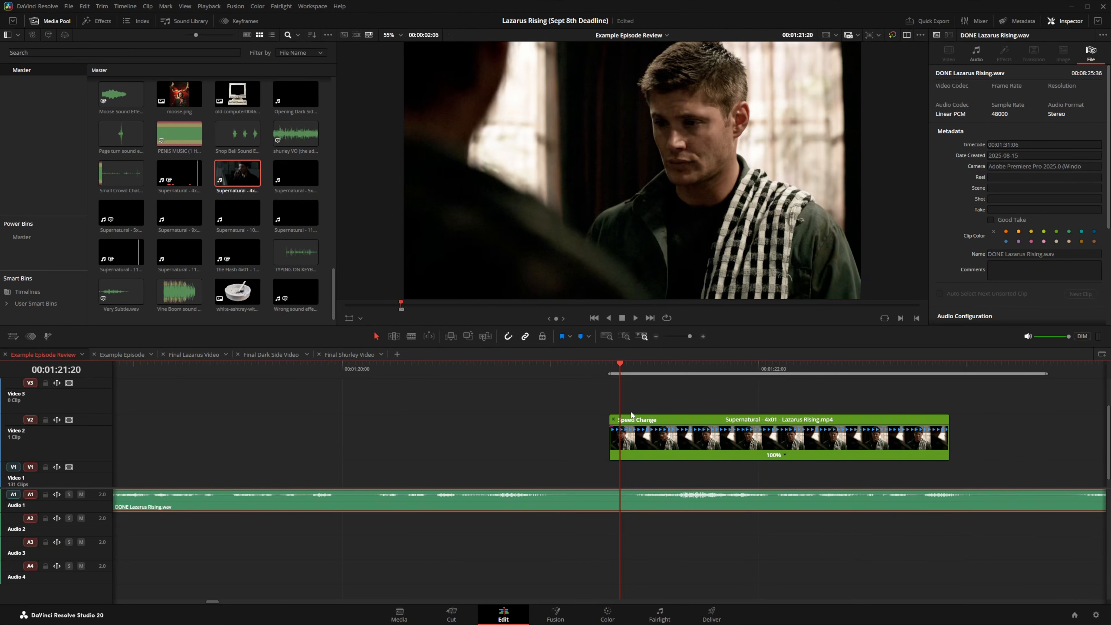
click(614, 419)
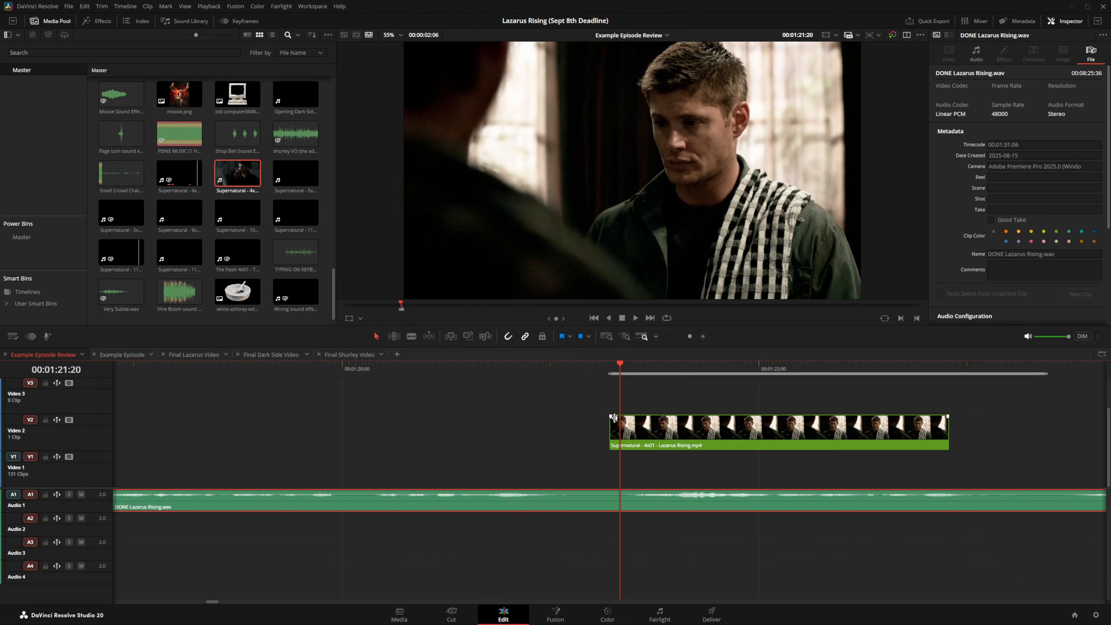
Step: Set Change Speed to 75 in the Inspector's Speed Change section
click(946, 60)
scroll(938, 197, down, 3)
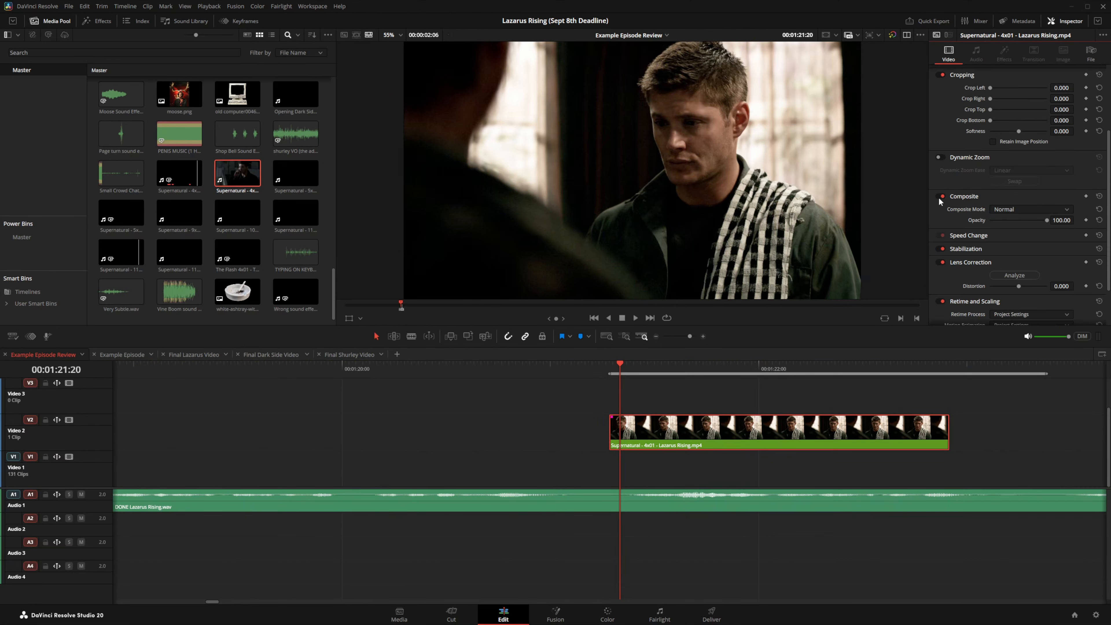
click(1001, 233)
scroll(1002, 233, down, 2)
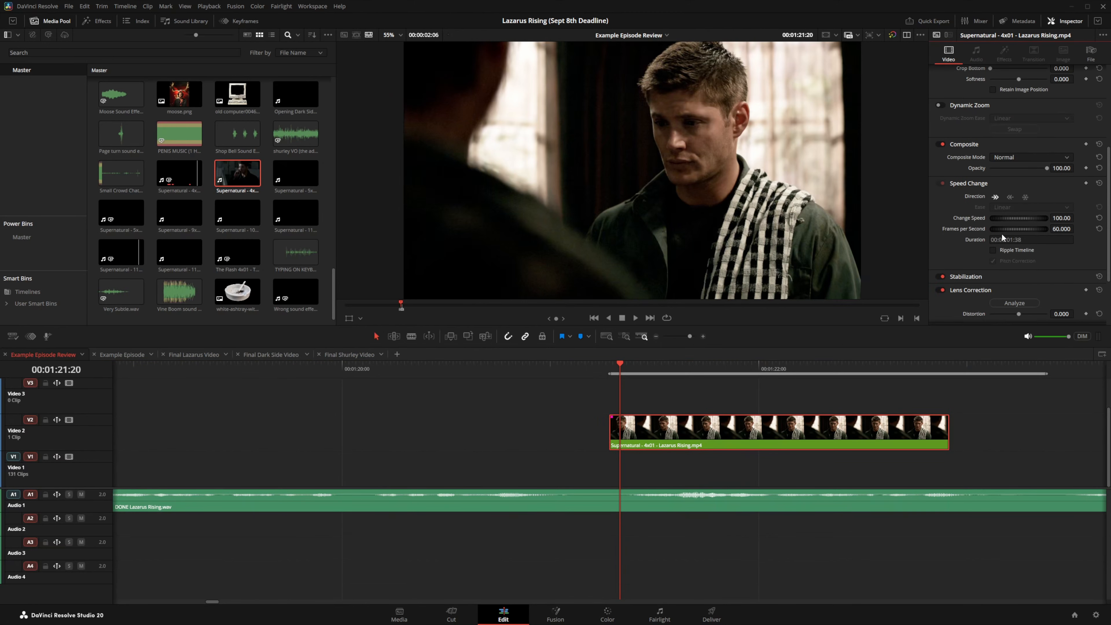
click(1062, 218)
key(BackSpace)
text(75)
key(Return)
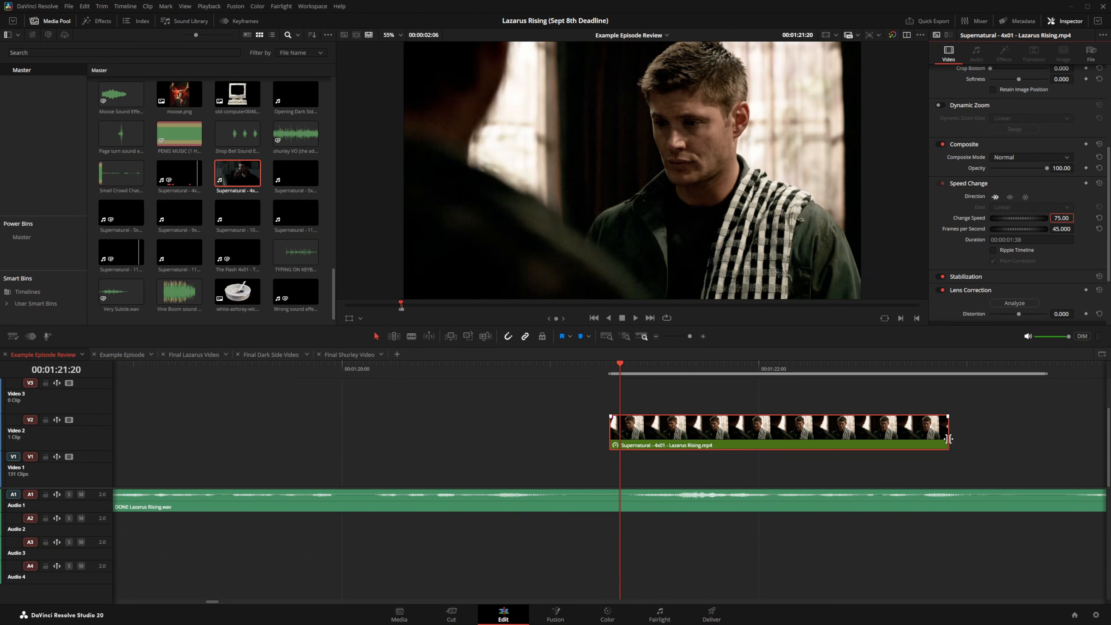
Step: Extend the clip's end to show more footage and play it back
drag(948, 439, 1049, 433)
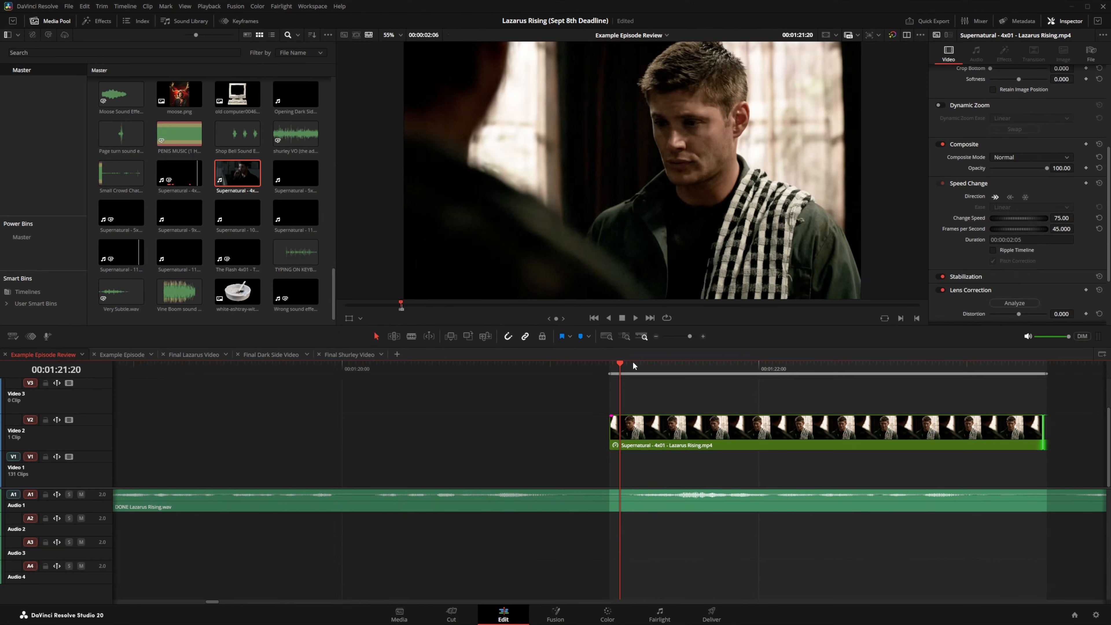
click(611, 366)
key(space)
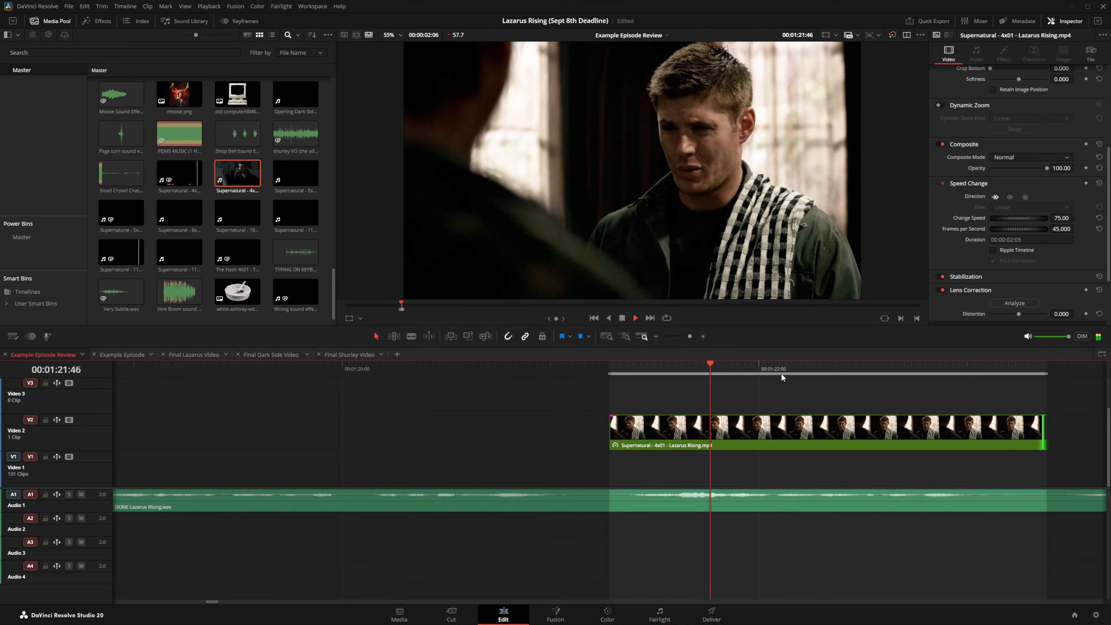
key(space)
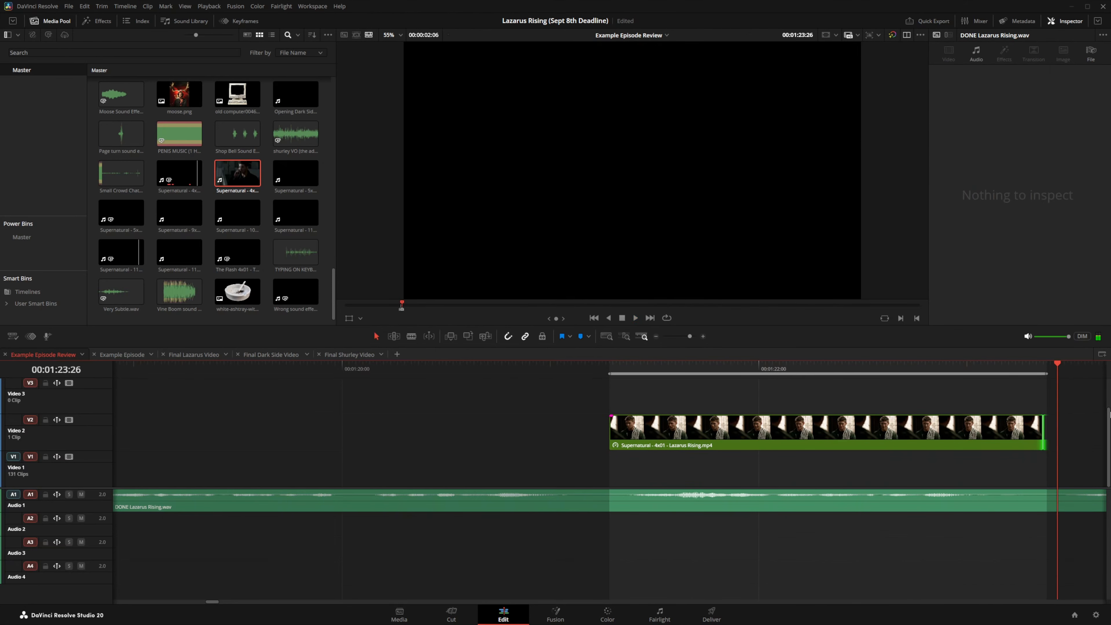
Step: Zoom in and park the playhead on the clip's last frame
click(902, 365)
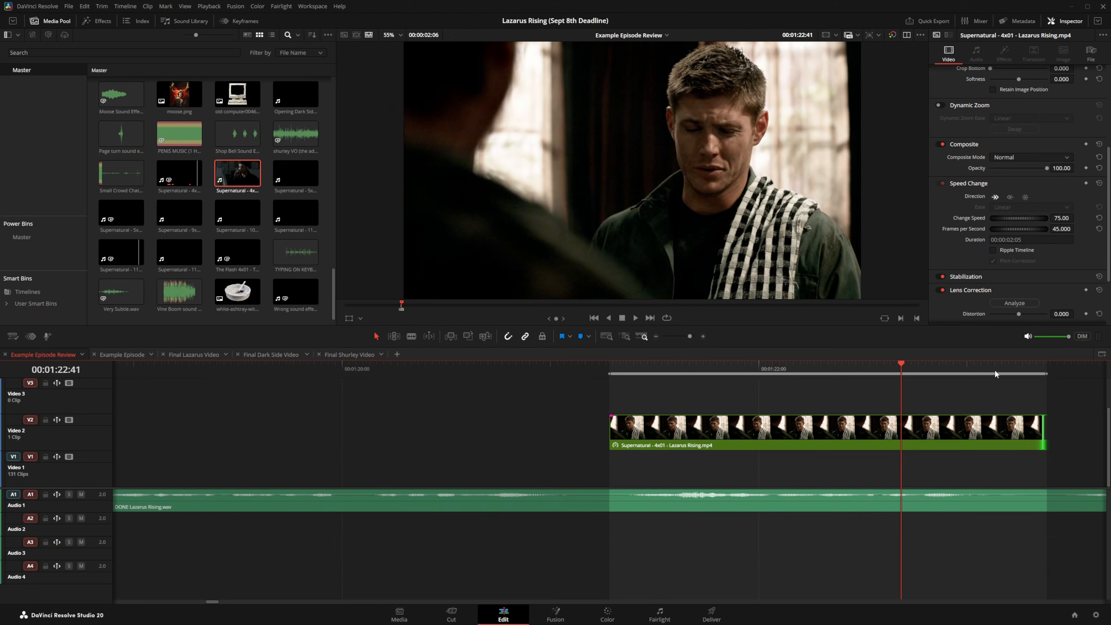
click(1034, 363)
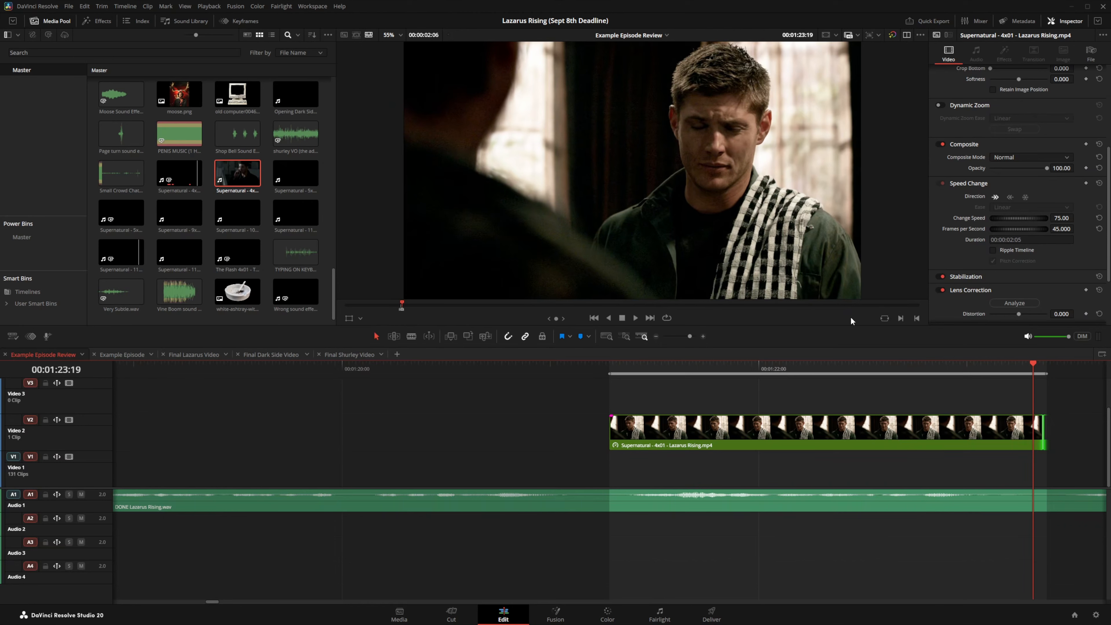
click(699, 336)
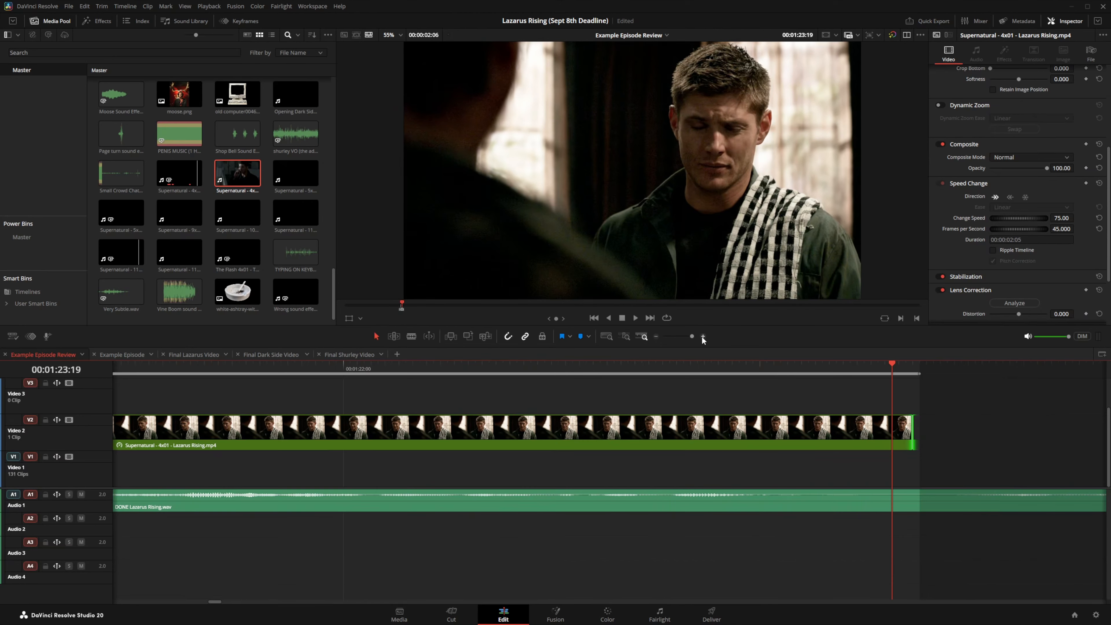
mouse_move(791, 365)
mouse_down()
mouse_move(807, 365)
mouse_move(792, 368)
mouse_up()
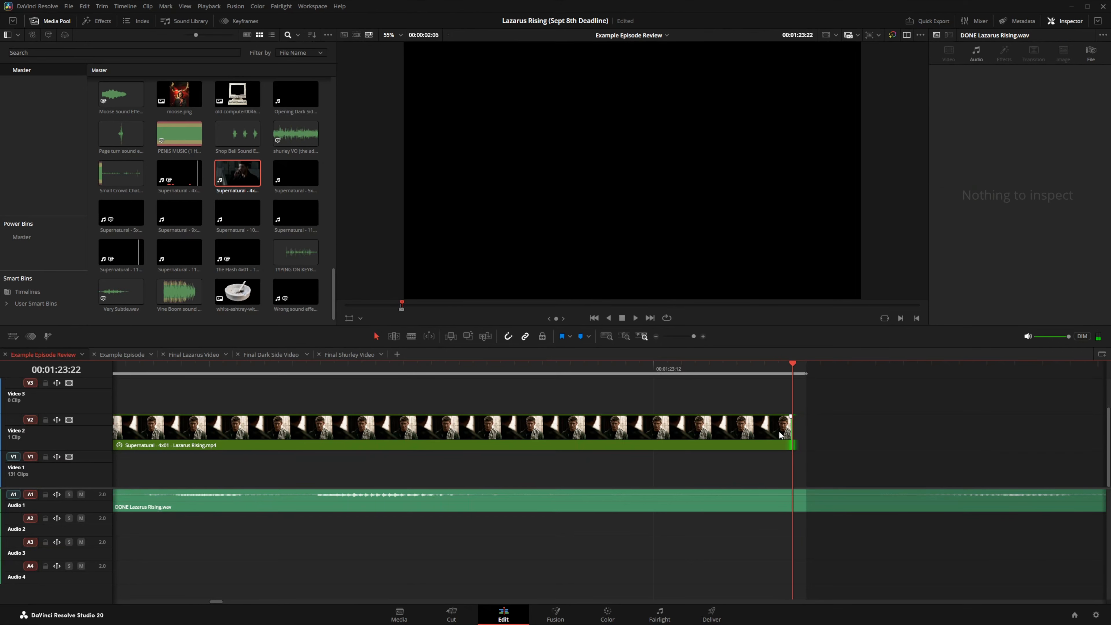
click(776, 365)
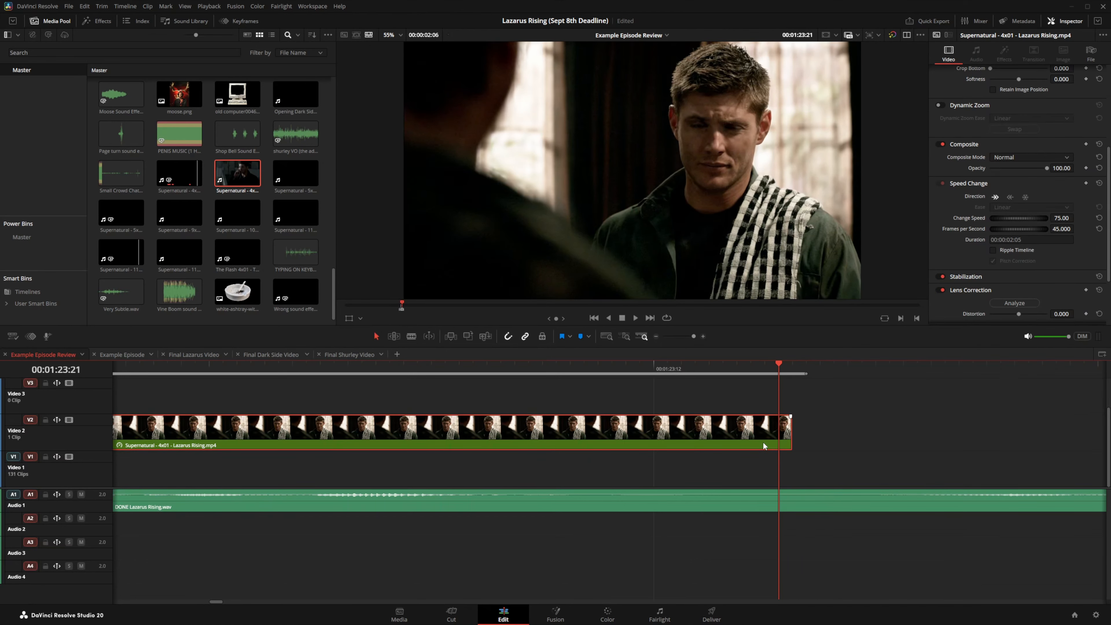
Step: Split the clip at the playhead, make the short piece a freeze frame, and lengthen it
key(ctrl+b)
click(786, 444)
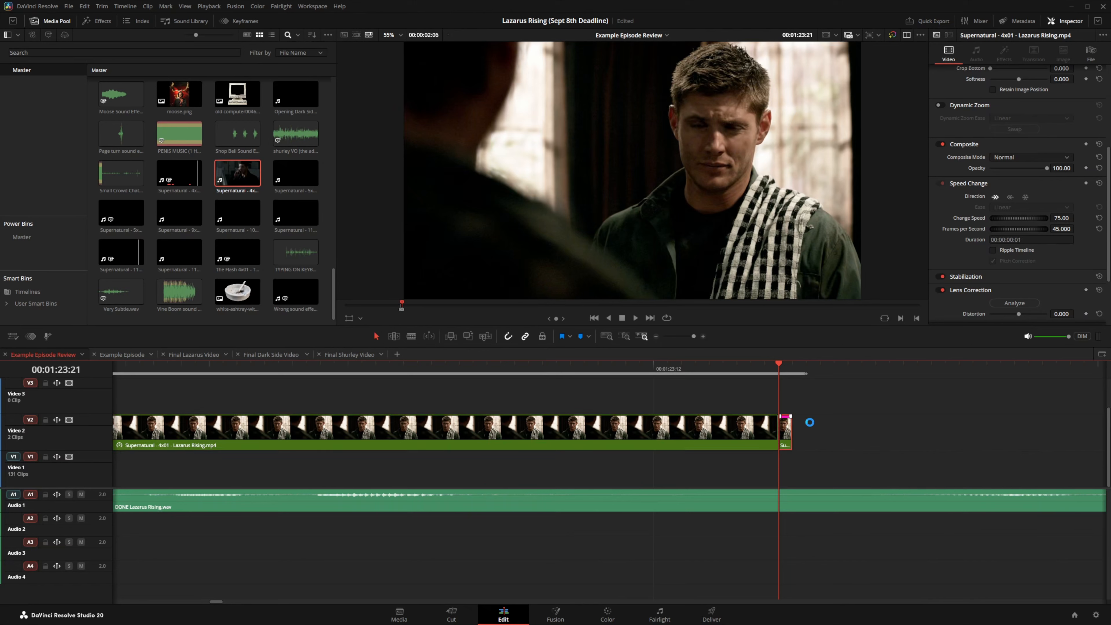
click(1023, 198)
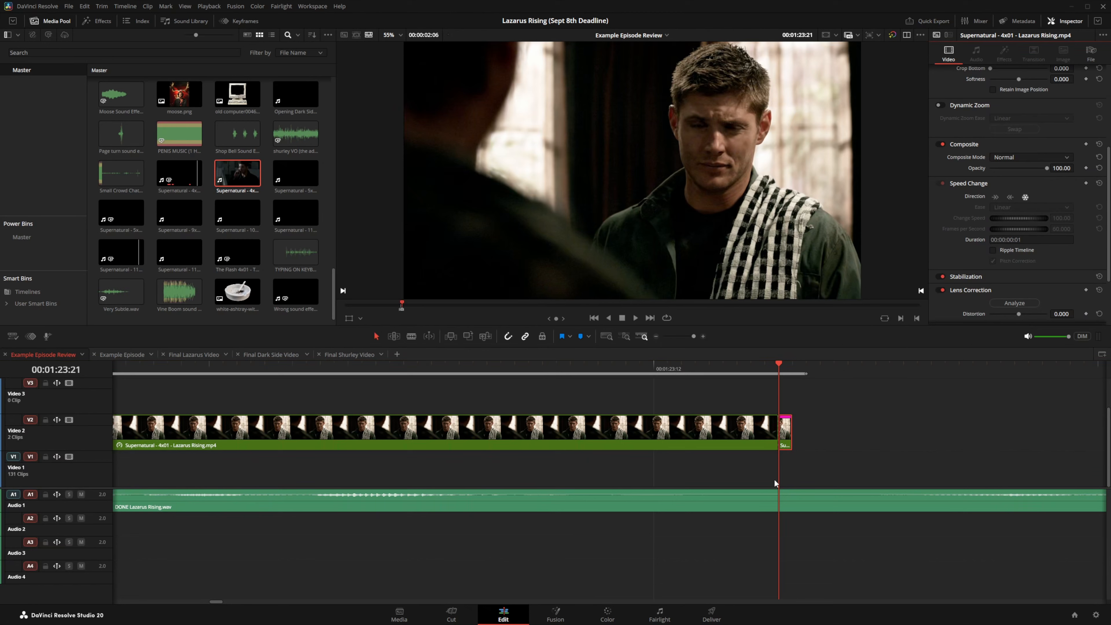
drag(791, 427, 807, 423)
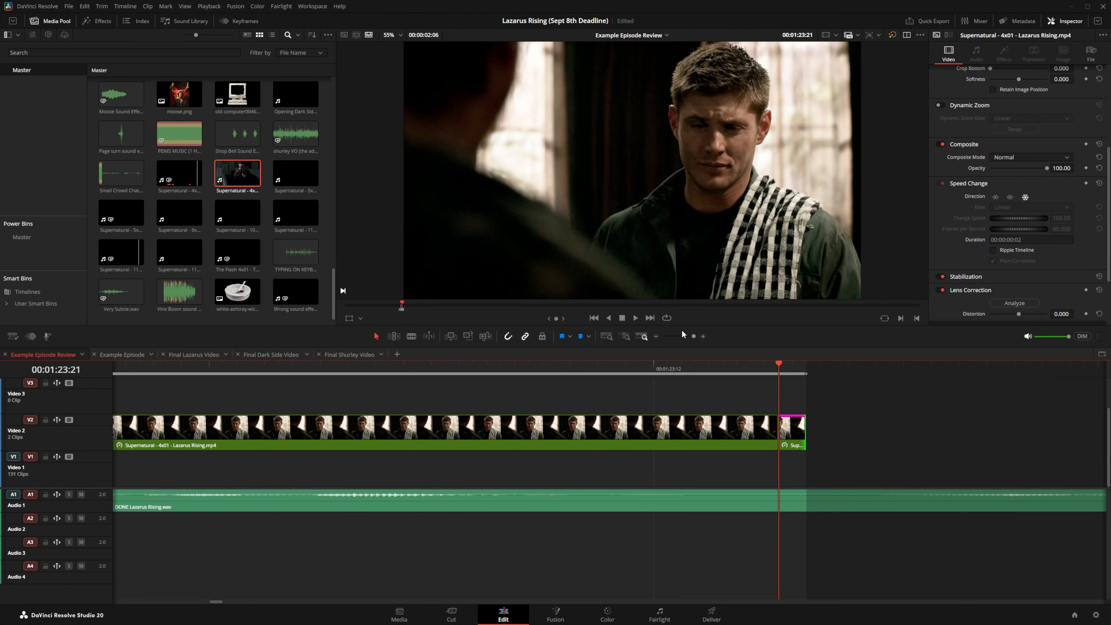
Step: Zoom out, play back the freeze frame, and return to 01:23:19
click(656, 336)
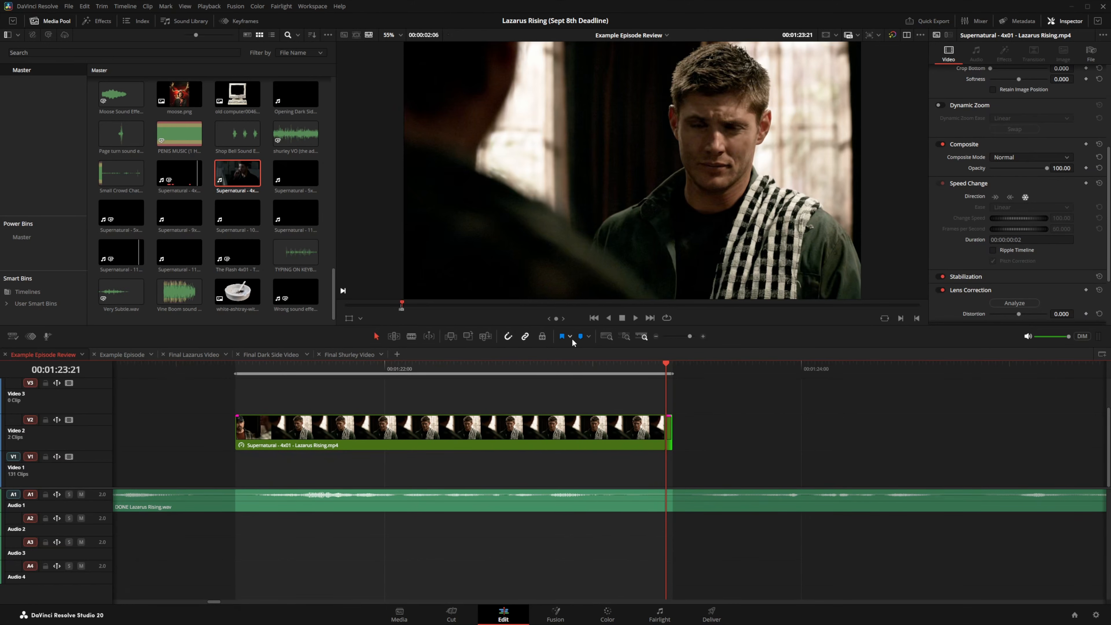
click(458, 372)
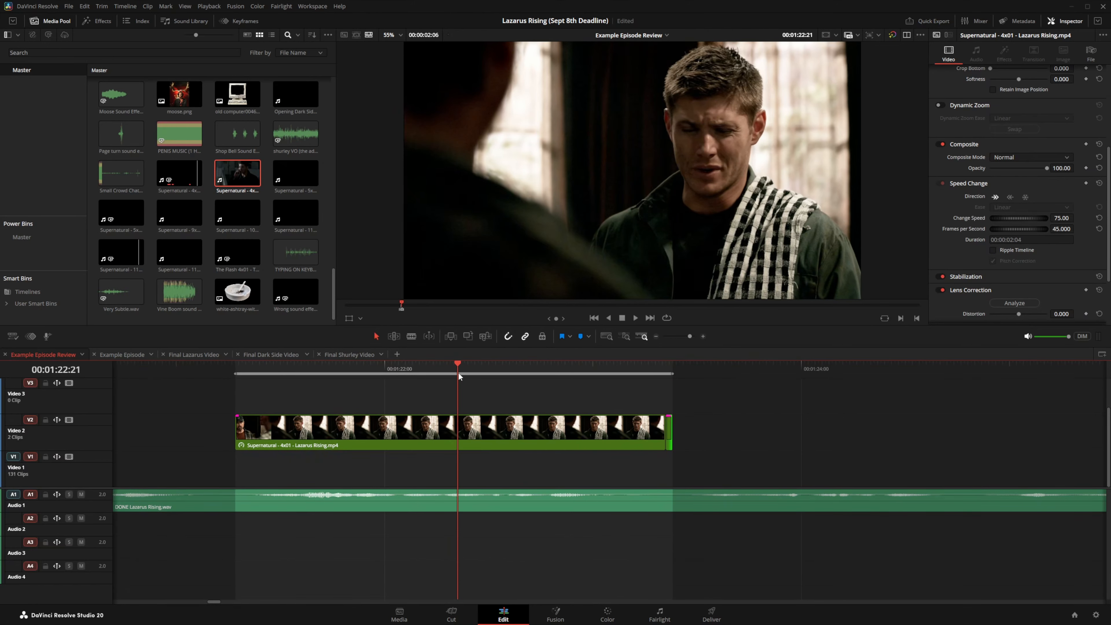
key(space)
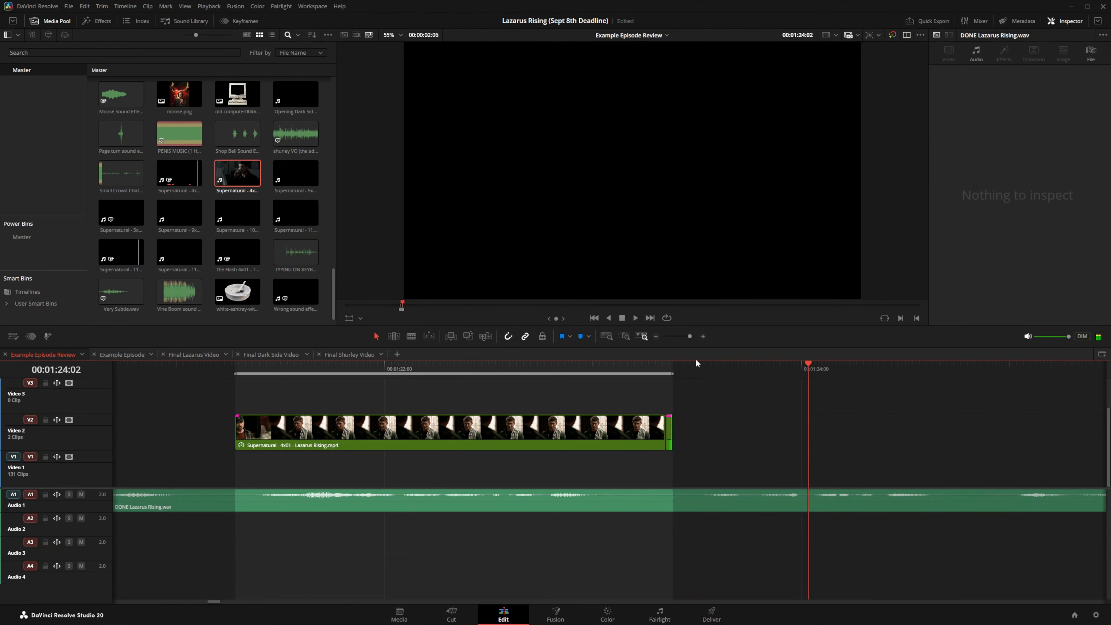
click(659, 372)
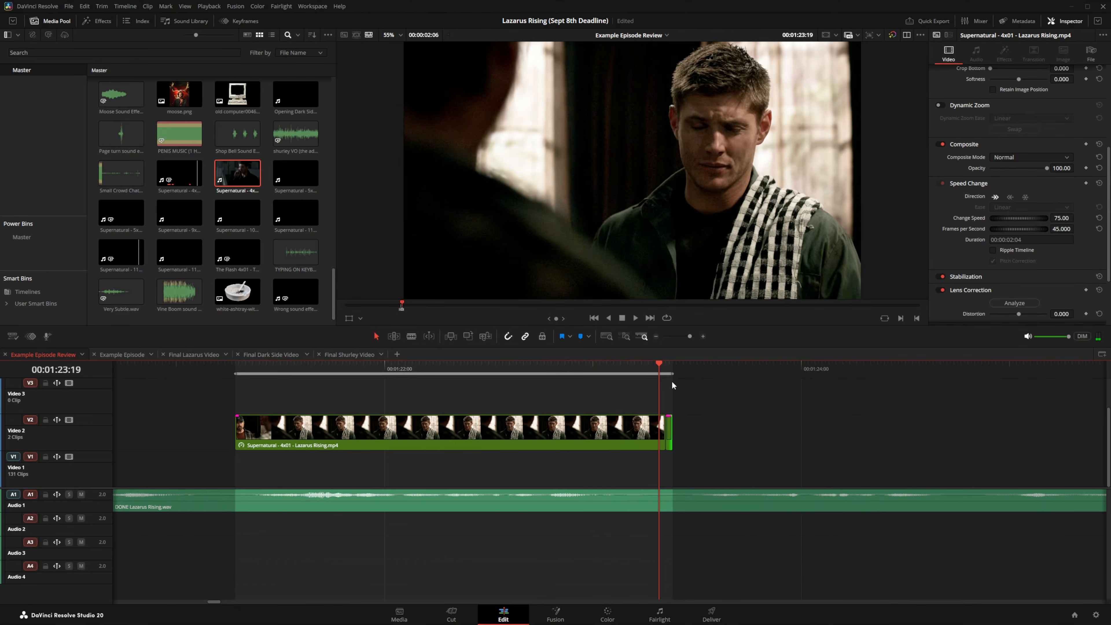
Step: Zoom in and lengthen the freeze-frame clip to 00:00:00:31
click(668, 370)
click(702, 336)
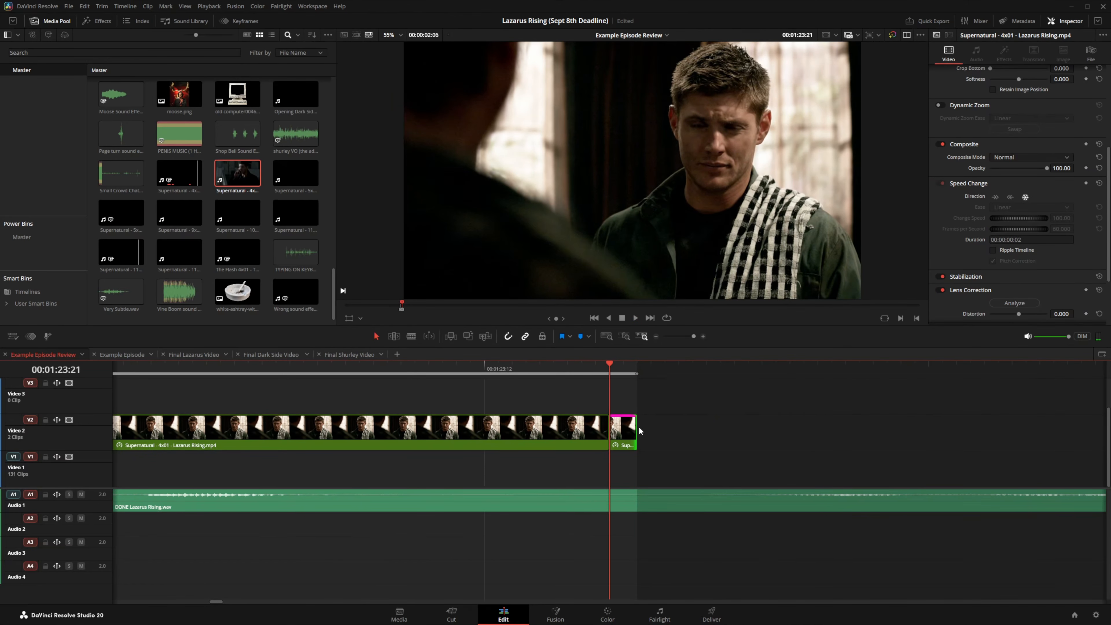
drag(639, 428, 1036, 415)
Step: Play back the edited section from 01:22:36, then zoom in around 01:23:22
click(656, 336)
click(657, 337)
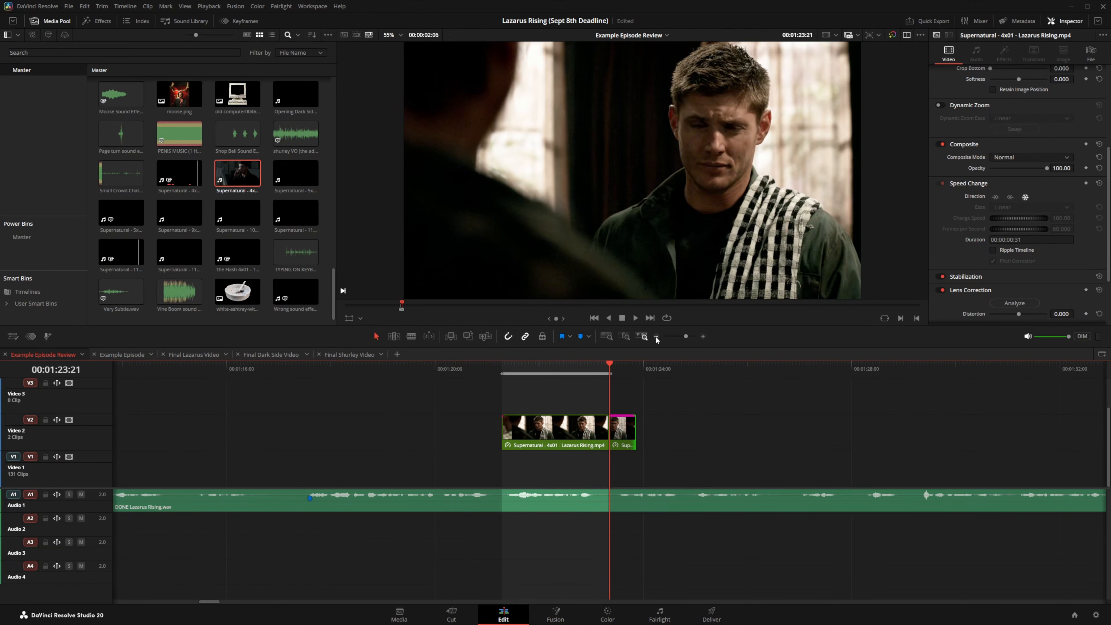
click(570, 365)
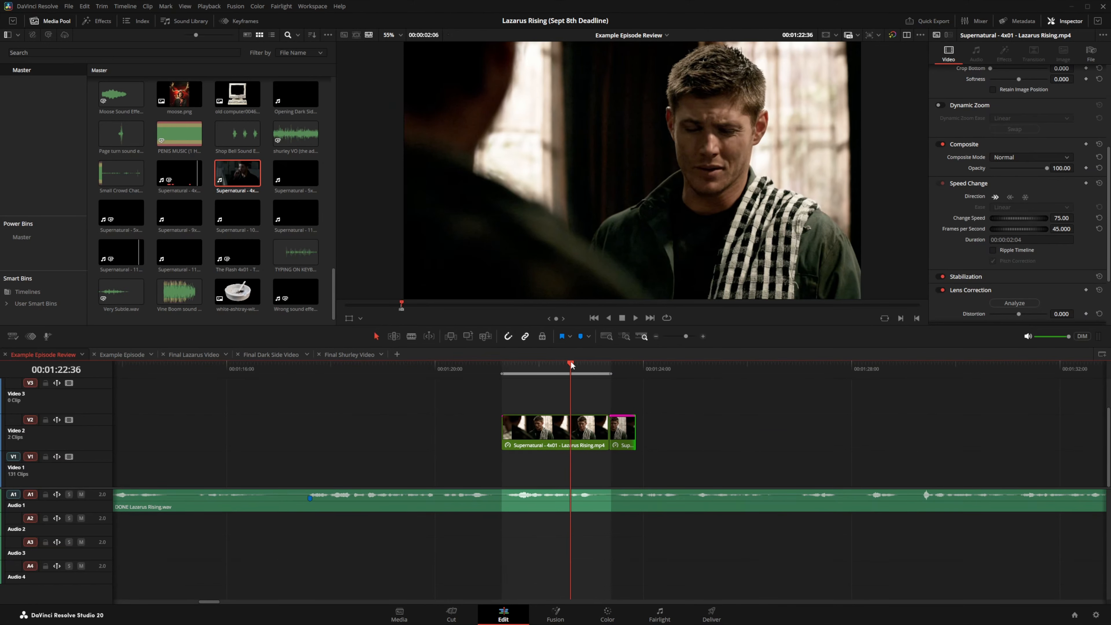
key(space)
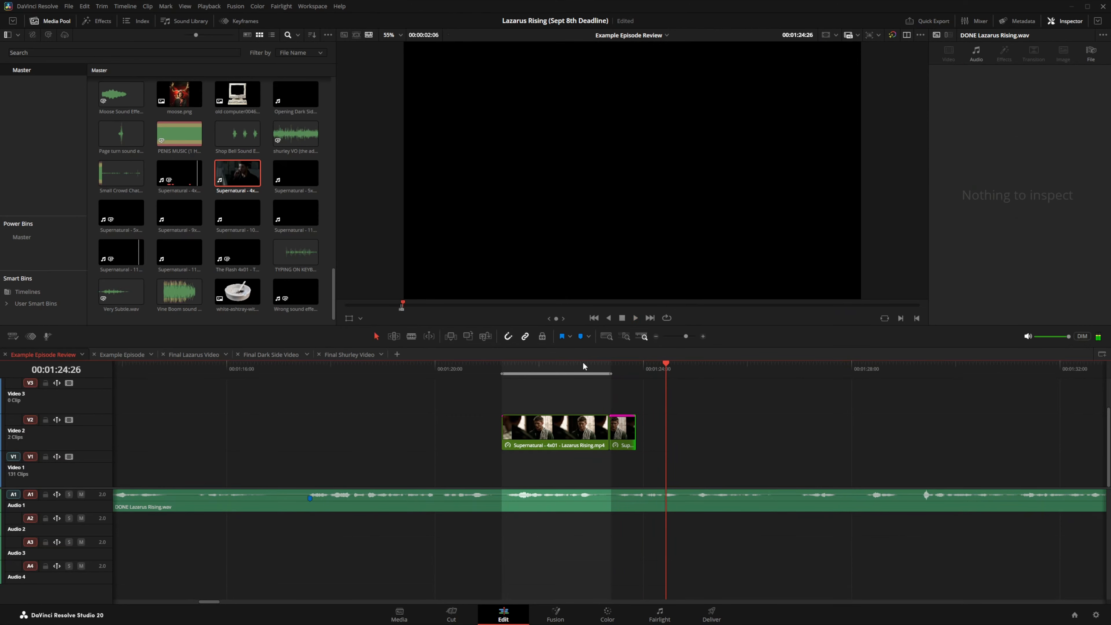
click(611, 364)
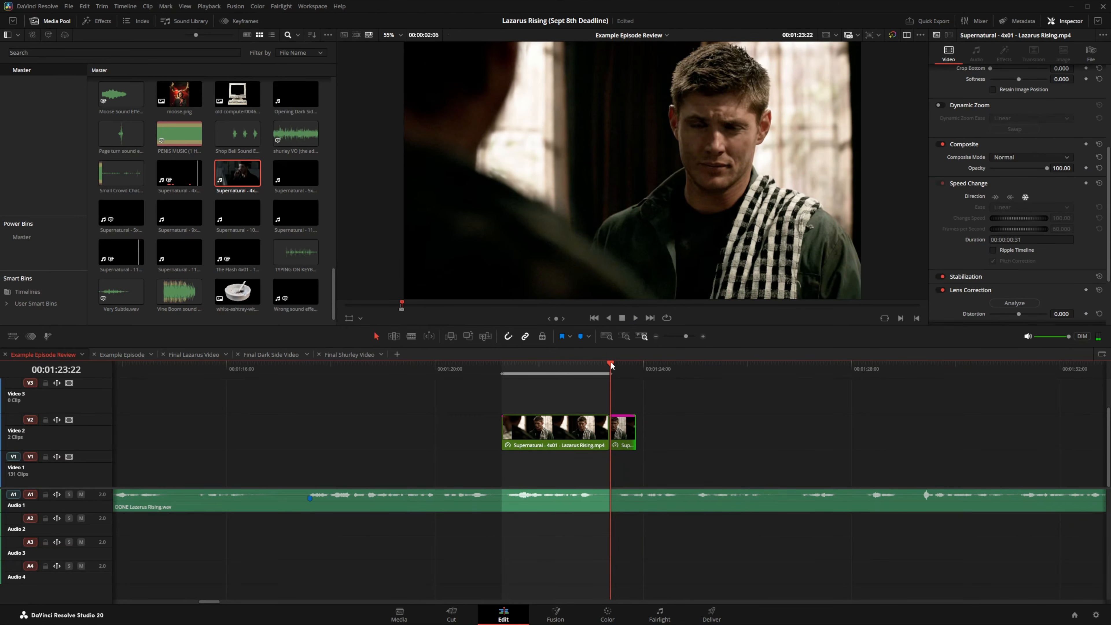
click(703, 337)
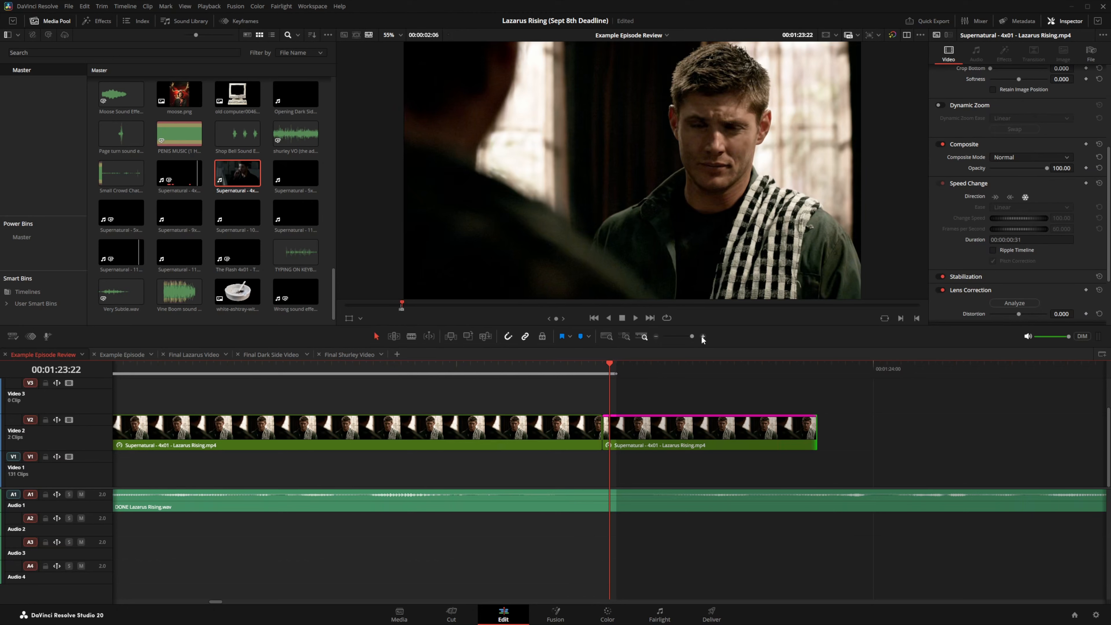
Step: Show the first clip's retime controls and delete the extended freeze-frame clip
click(520, 428)
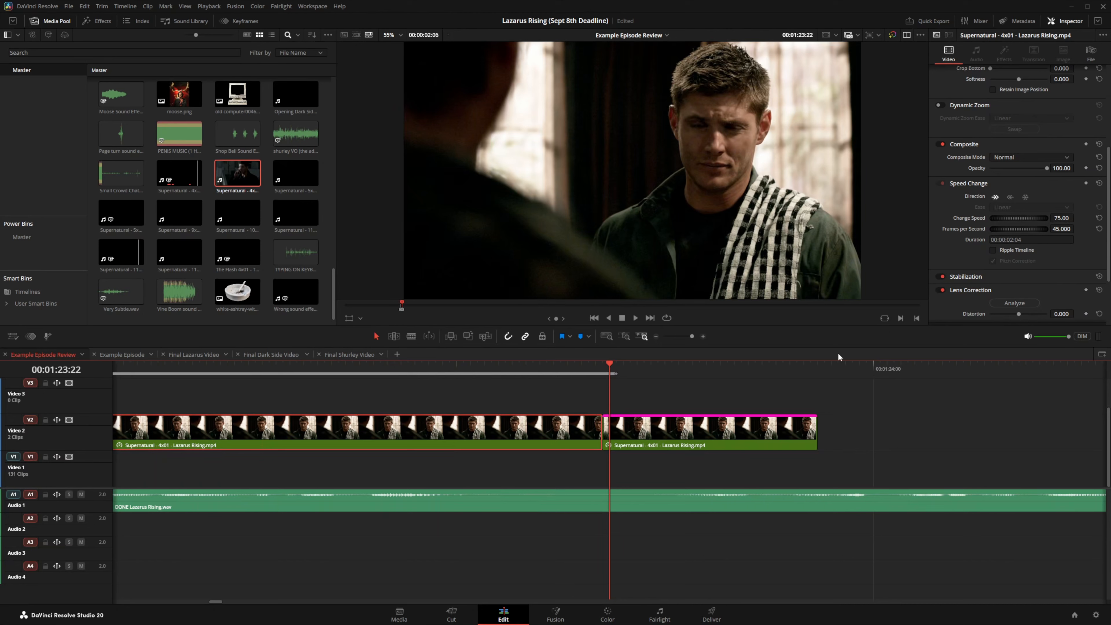
key(ctrl+r)
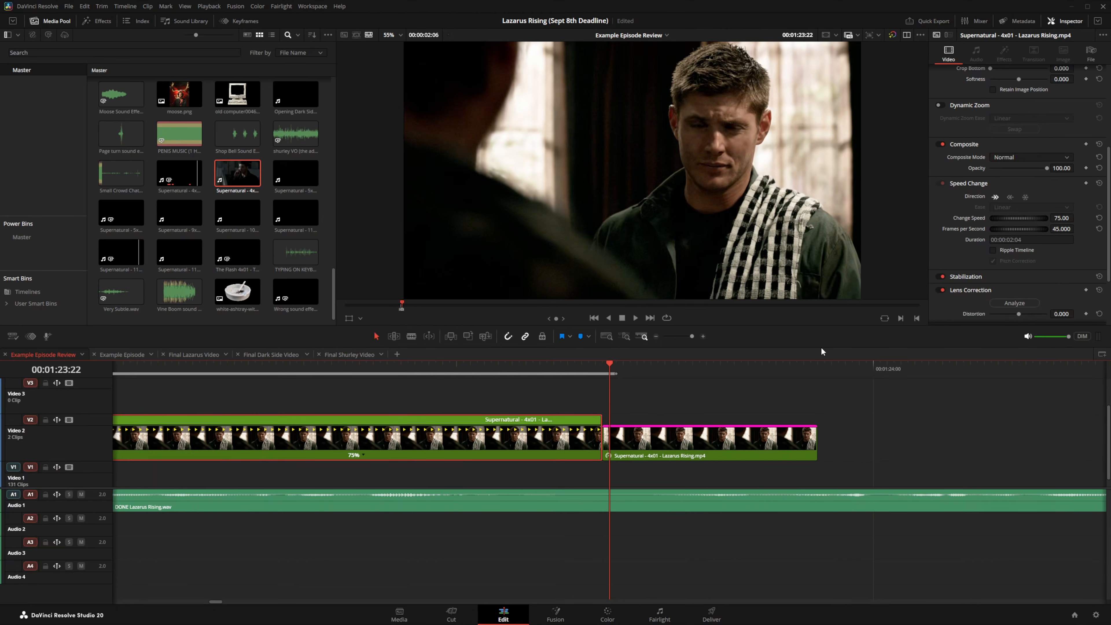
click(664, 440)
key(Delete)
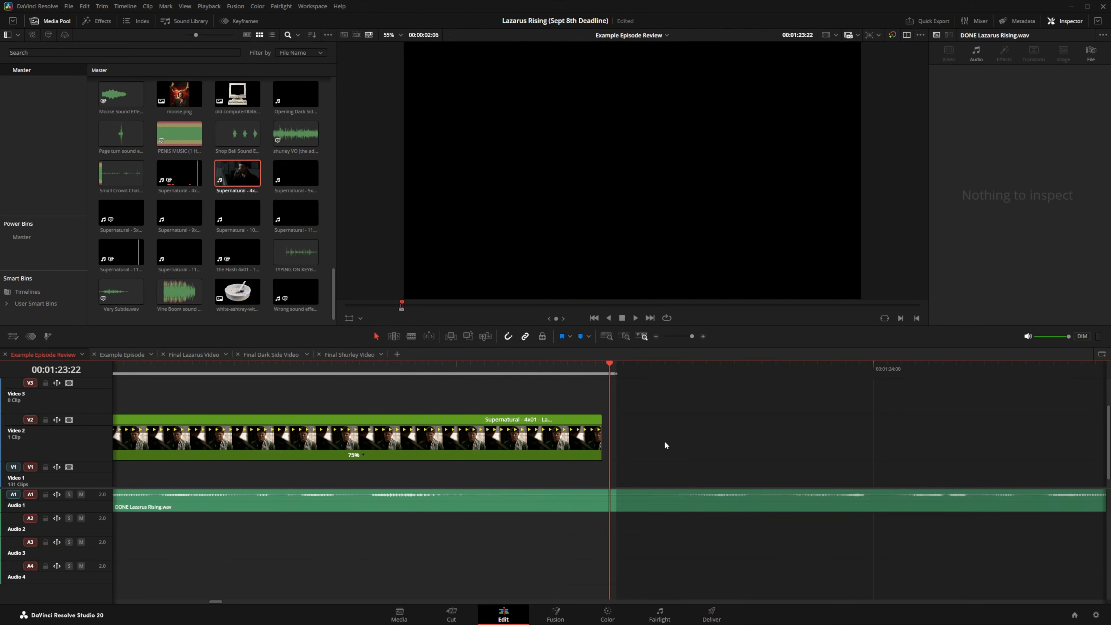
Step: Save the project and zoom out to view the whole timeline
key(ctrl+s)
click(656, 336)
click(656, 336)
click(655, 336)
click(655, 336)
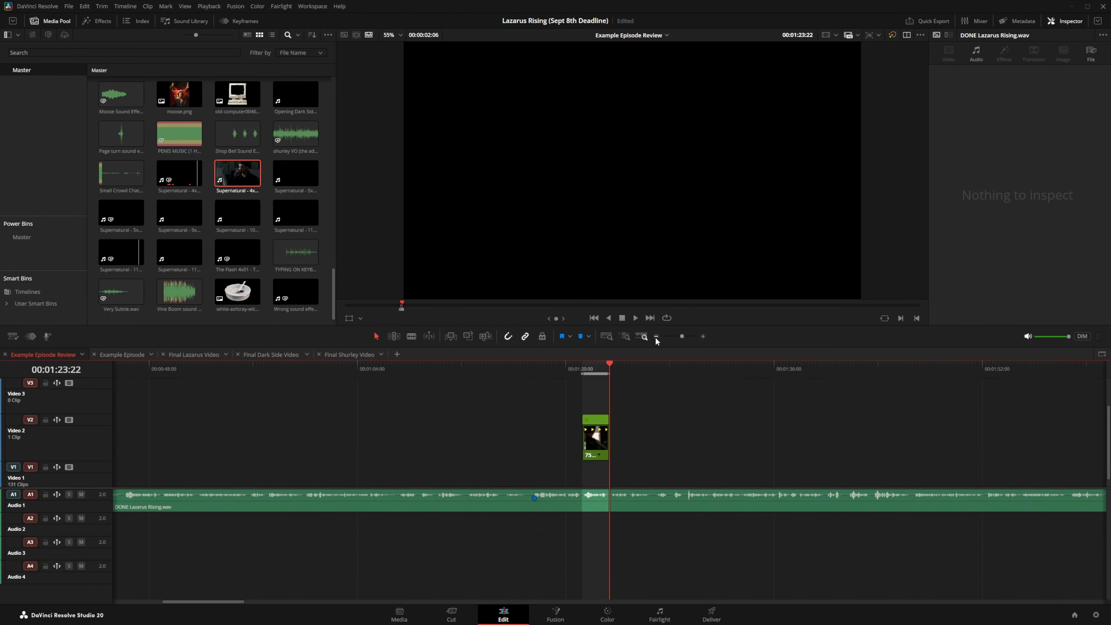
click(655, 336)
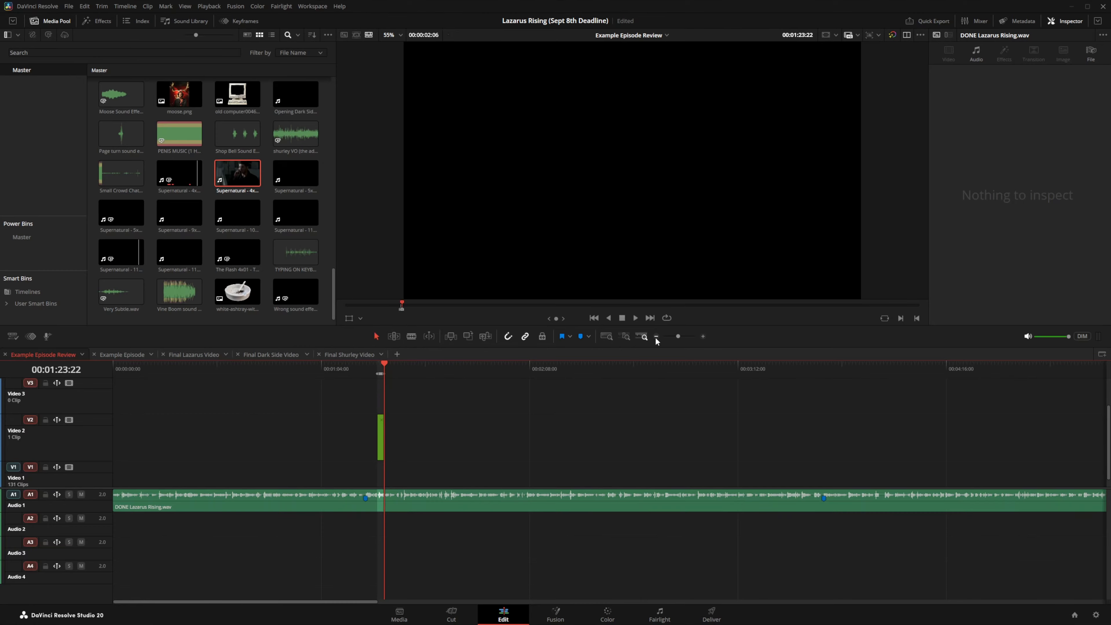
Step: Switch to the Final Lazarus Video timeline and zoom in around the playhead
click(198, 355)
click(703, 336)
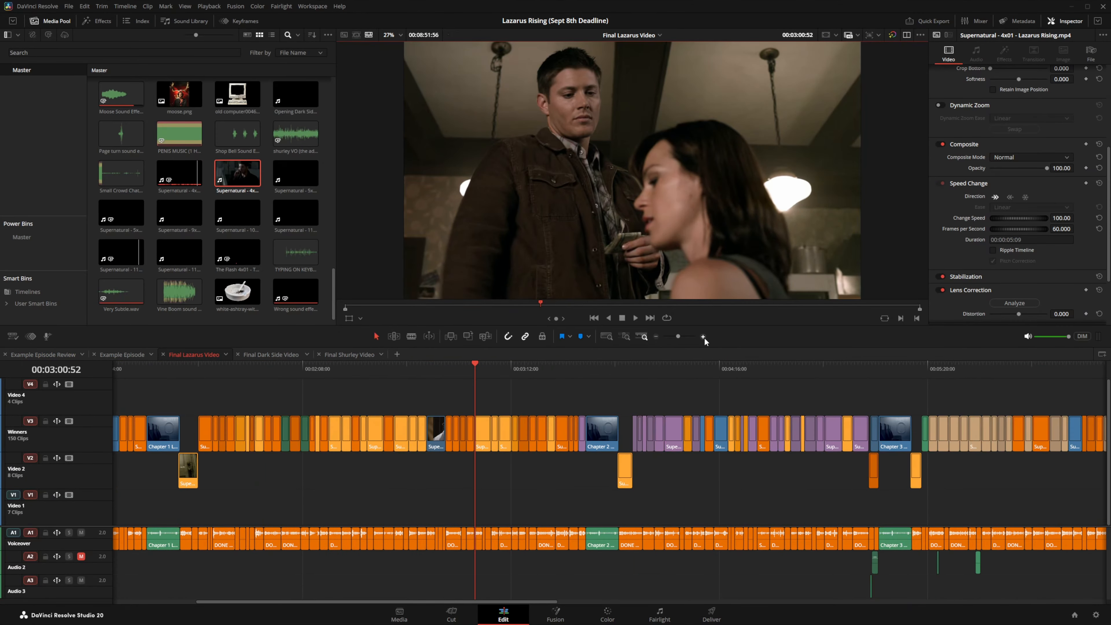
click(703, 337)
click(703, 336)
click(702, 337)
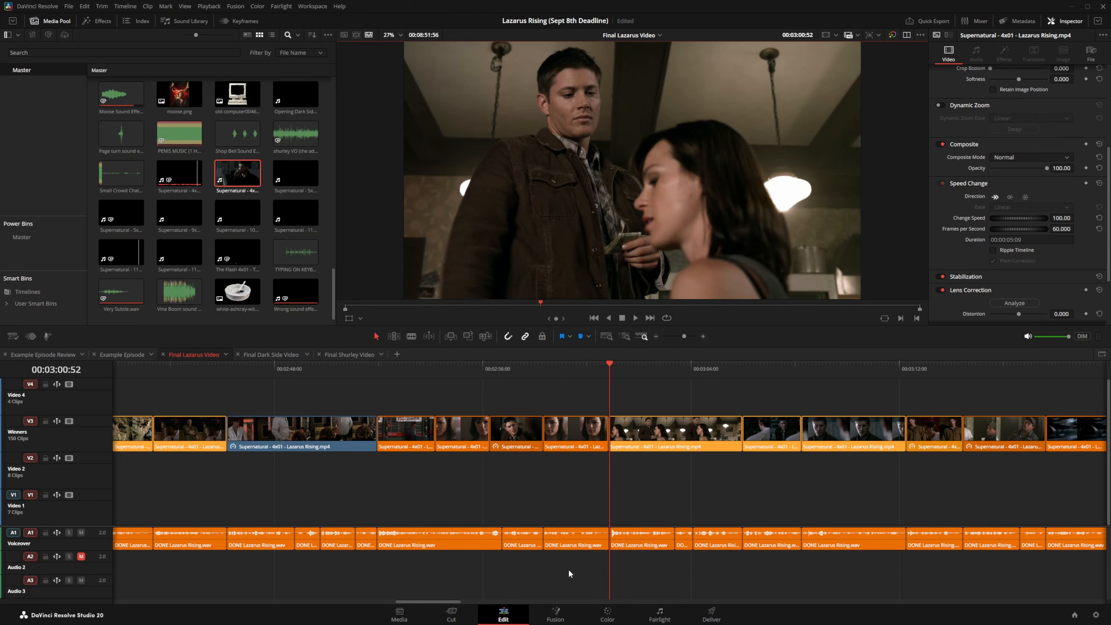
Step: Inspect the Change Speed values of several retimed V3 clips
click(298, 433)
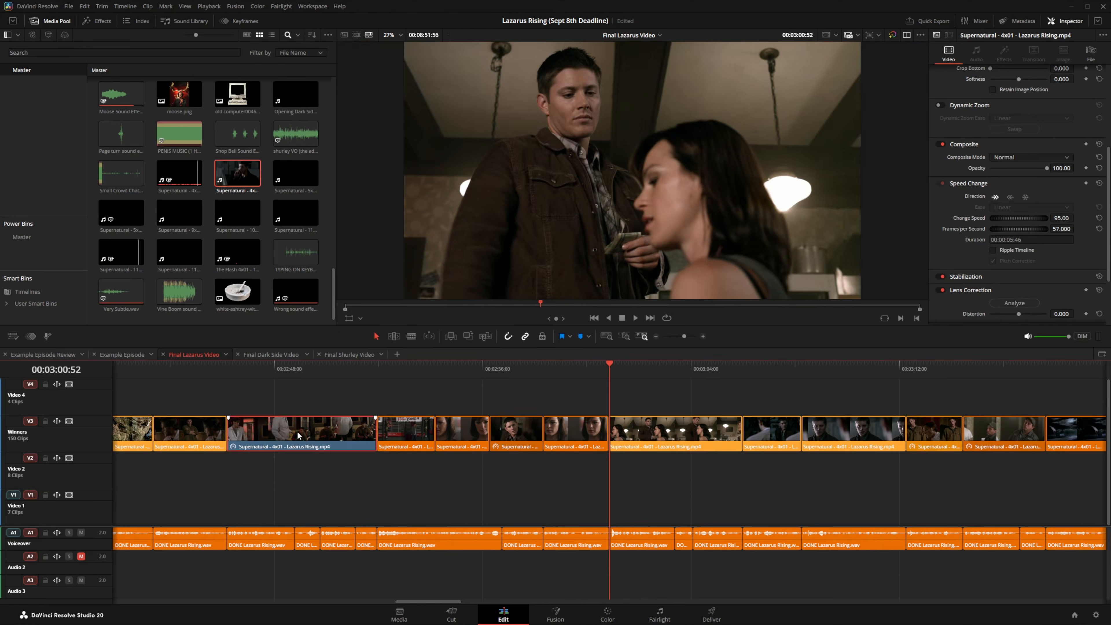
click(920, 444)
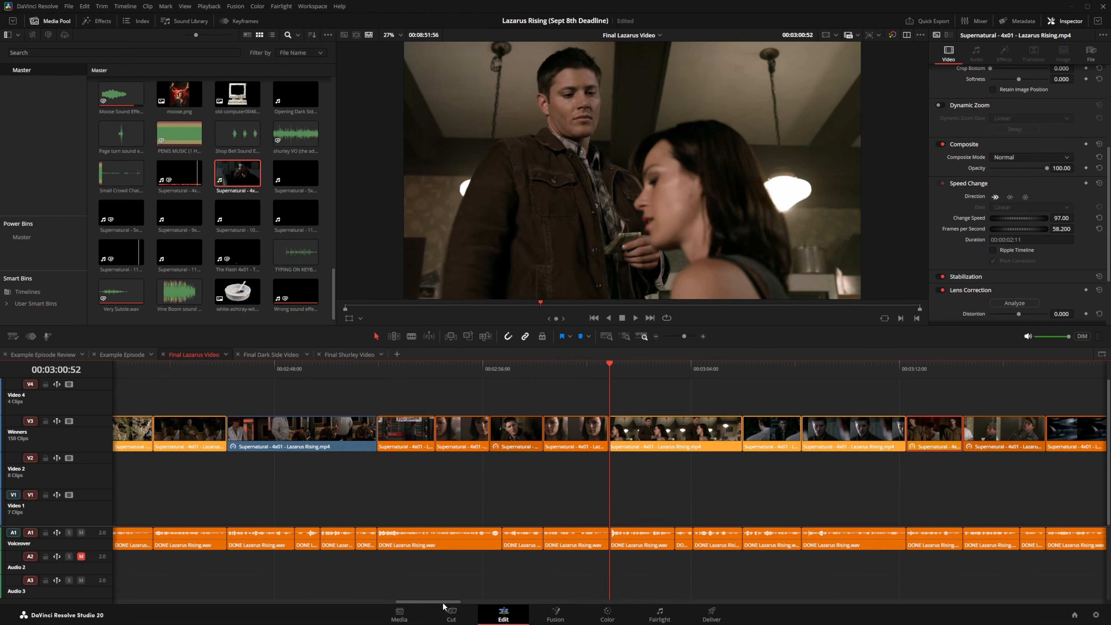
drag(446, 601, 357, 598)
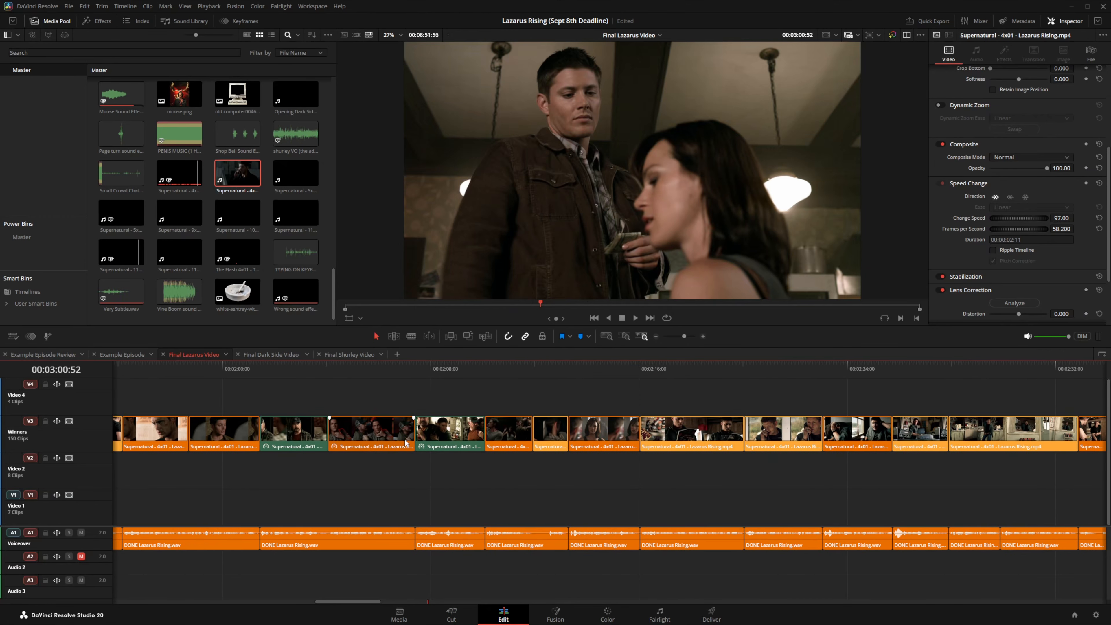
click(449, 438)
click(283, 443)
drag(327, 602, 277, 600)
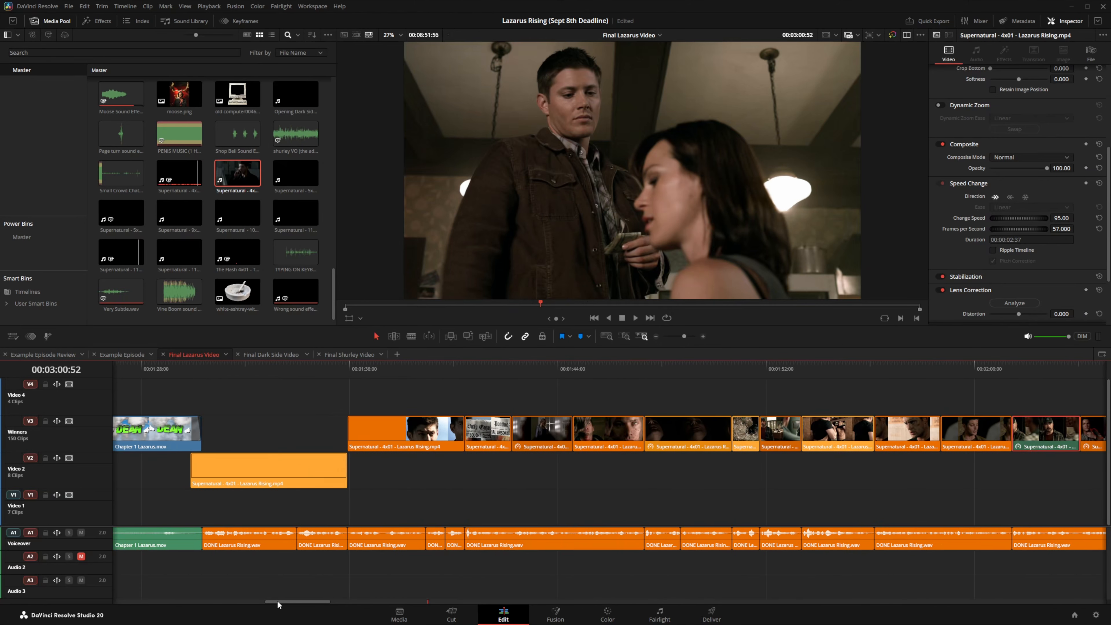
click(541, 442)
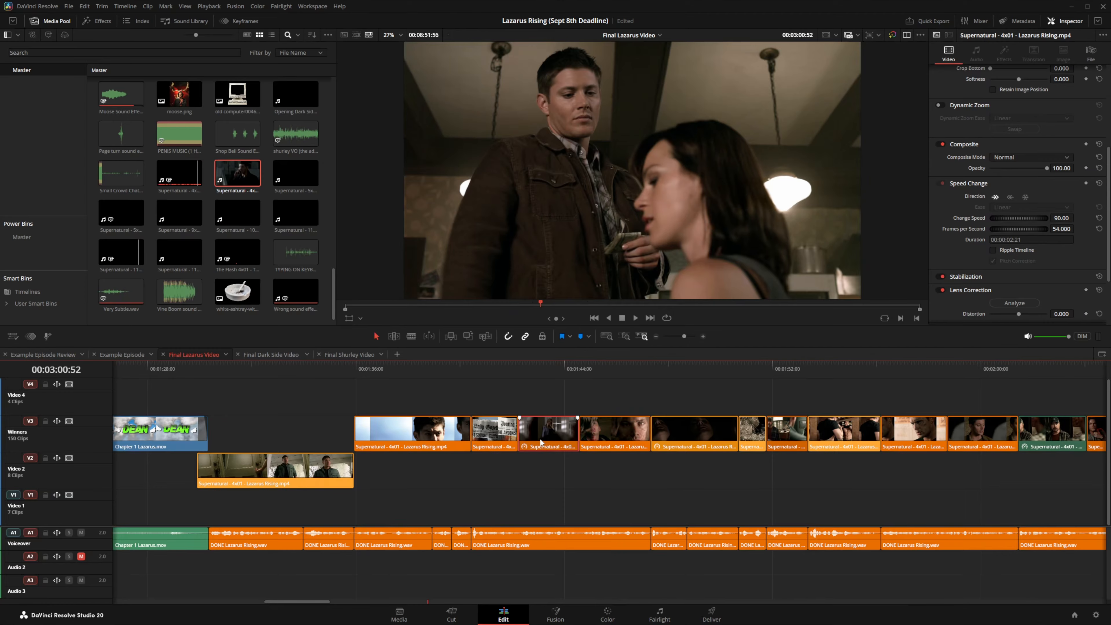
drag(299, 606, 895, 577)
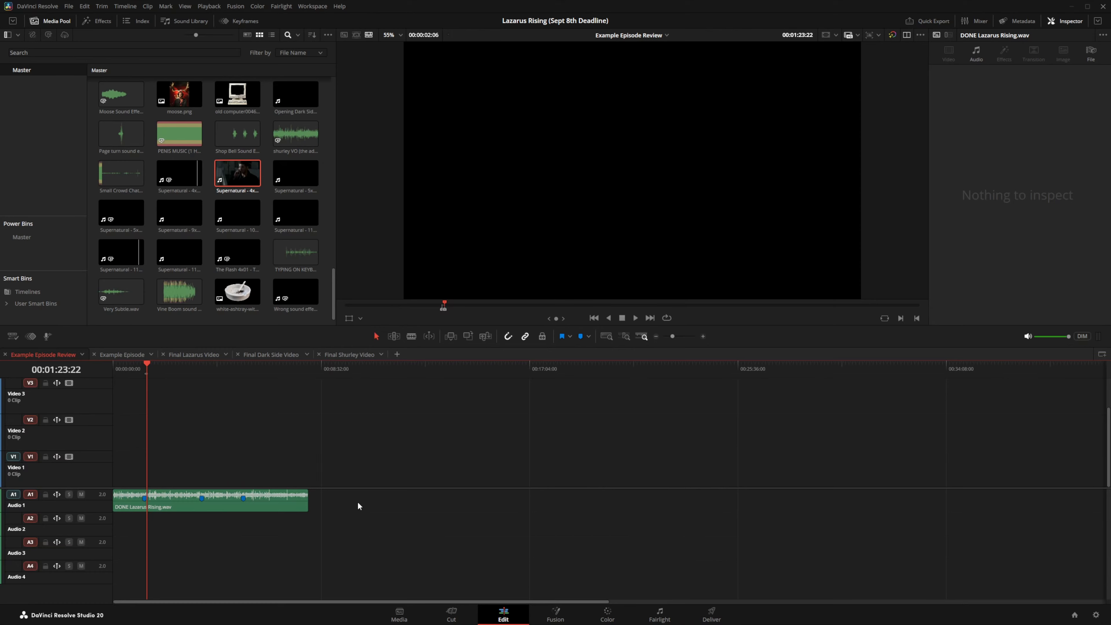
Step: Enable Dual Viewer, load Supernatural 11x01 as the source, and browse its display and insert options
click(908, 35)
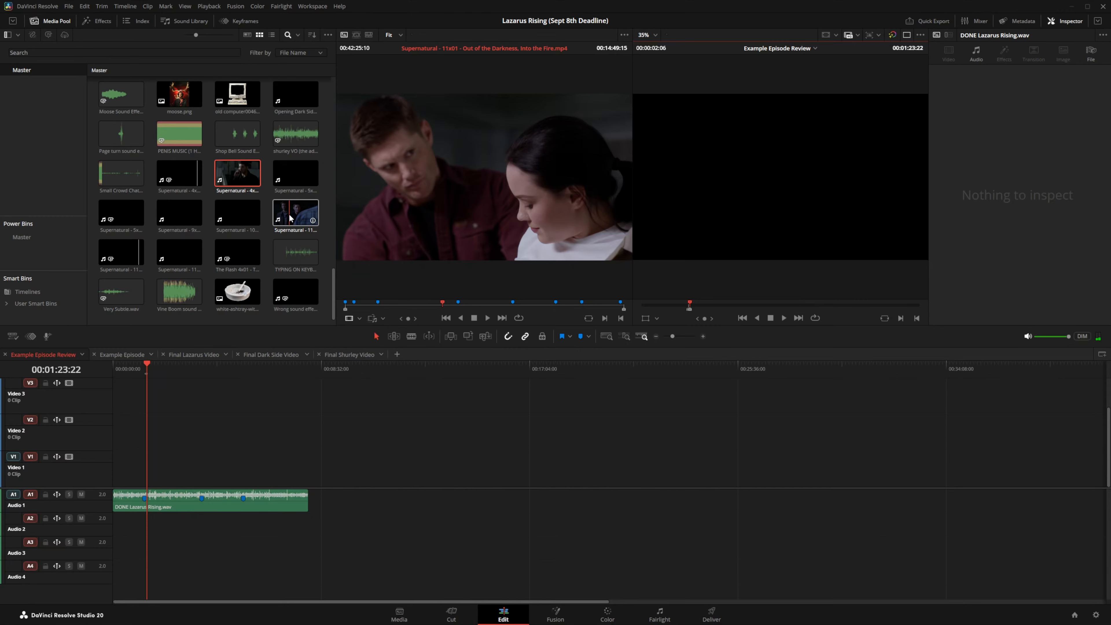
drag(290, 218, 417, 206)
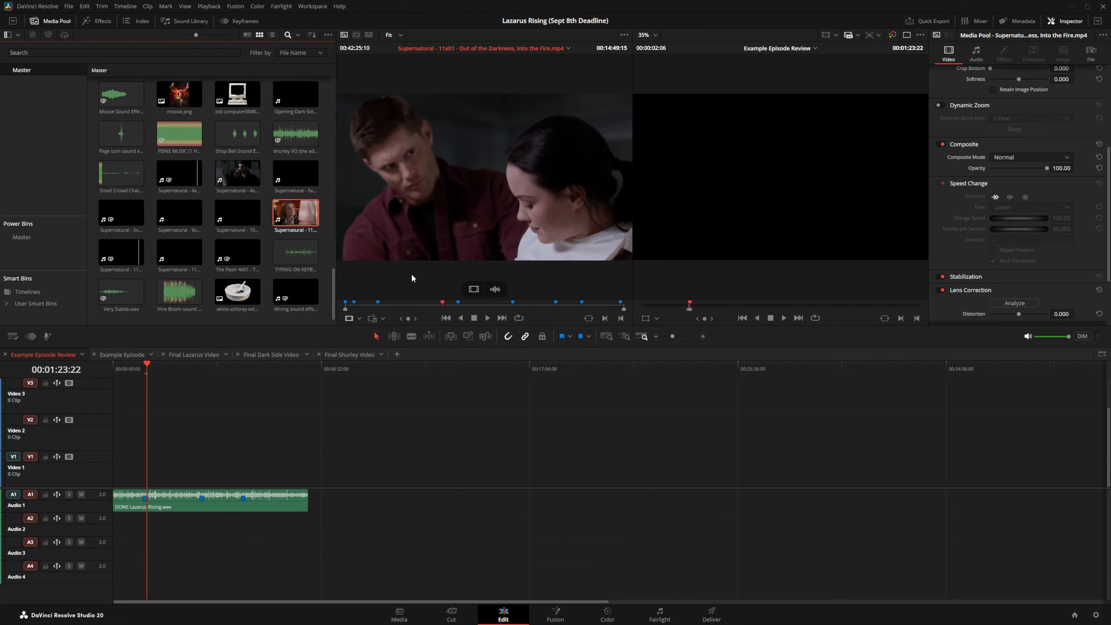
click(360, 319)
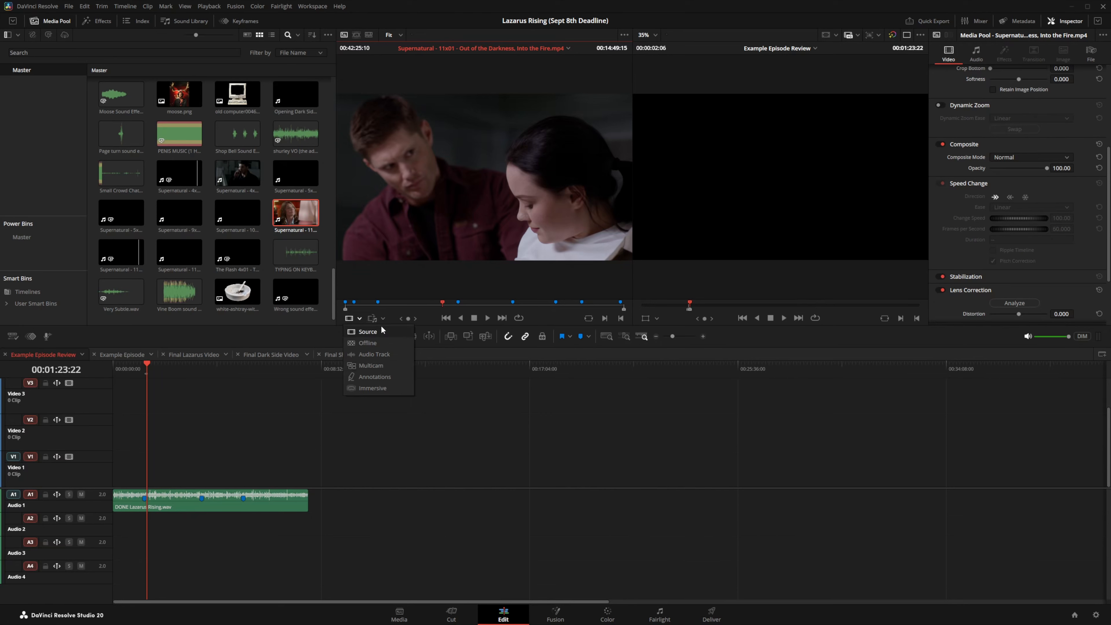
click(393, 321)
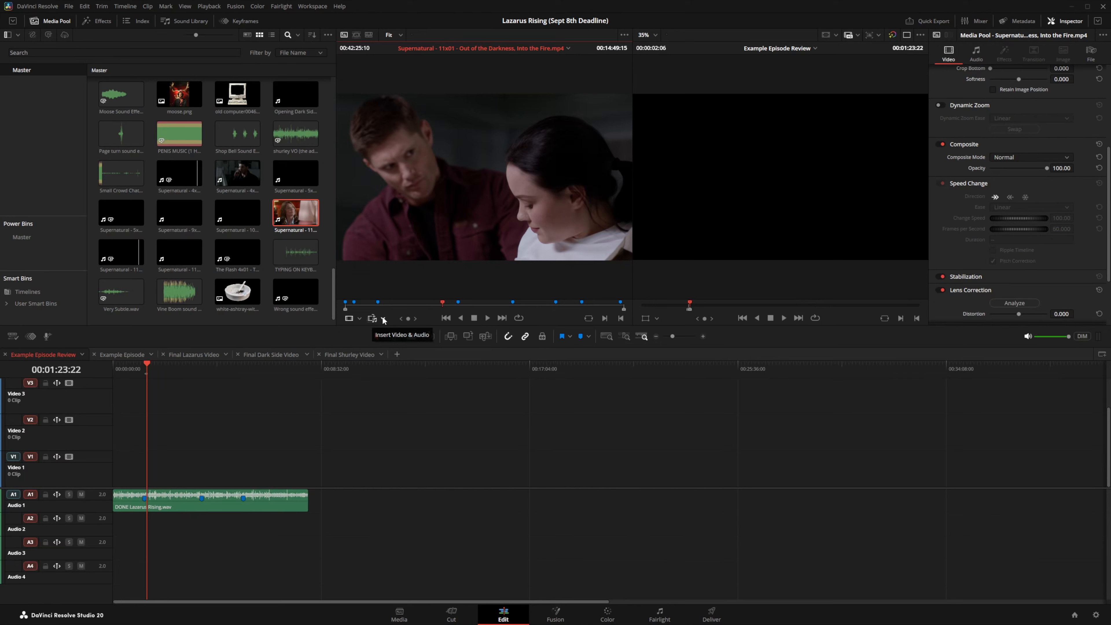
click(383, 318)
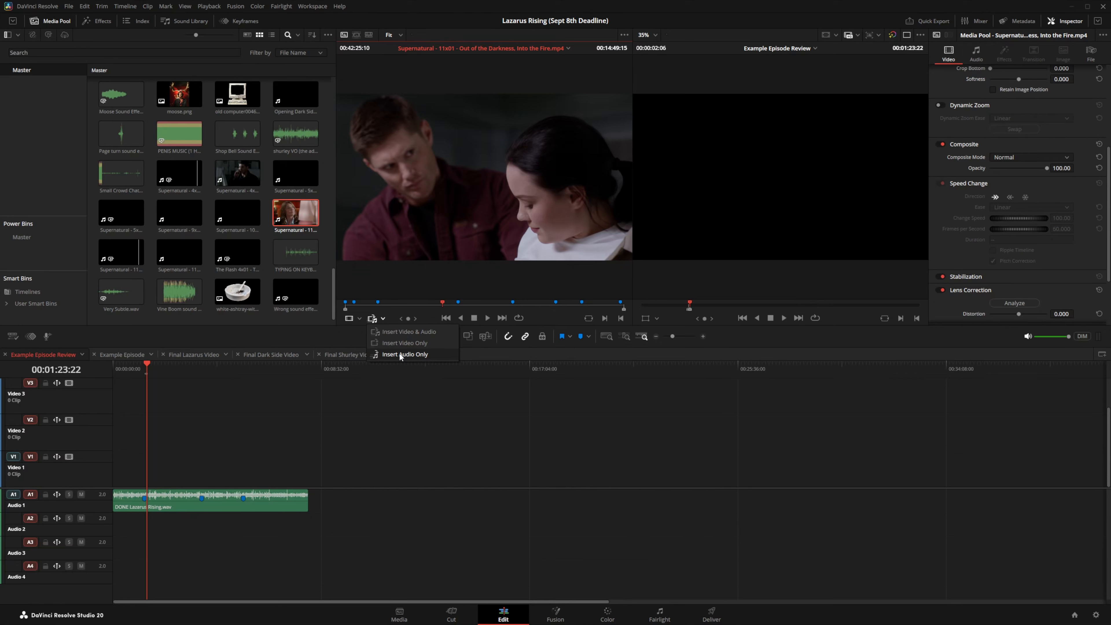
click(400, 338)
Step: Mark the source out point at 00:12:21:10 and drop the range into Example Episode Review
click(417, 308)
click(418, 307)
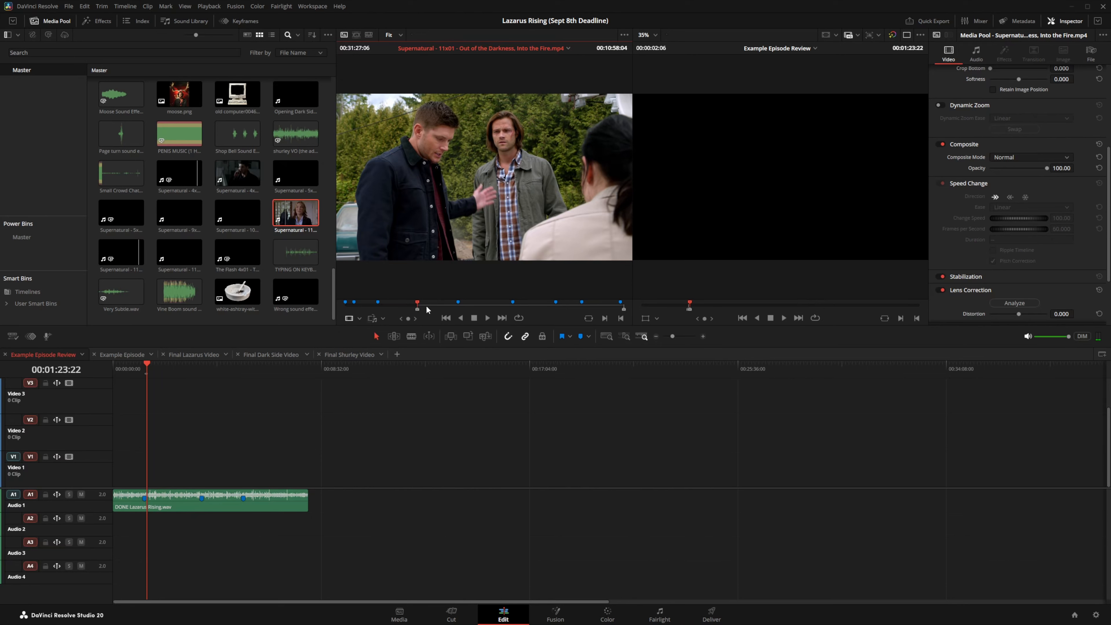
click(427, 309)
key(o)
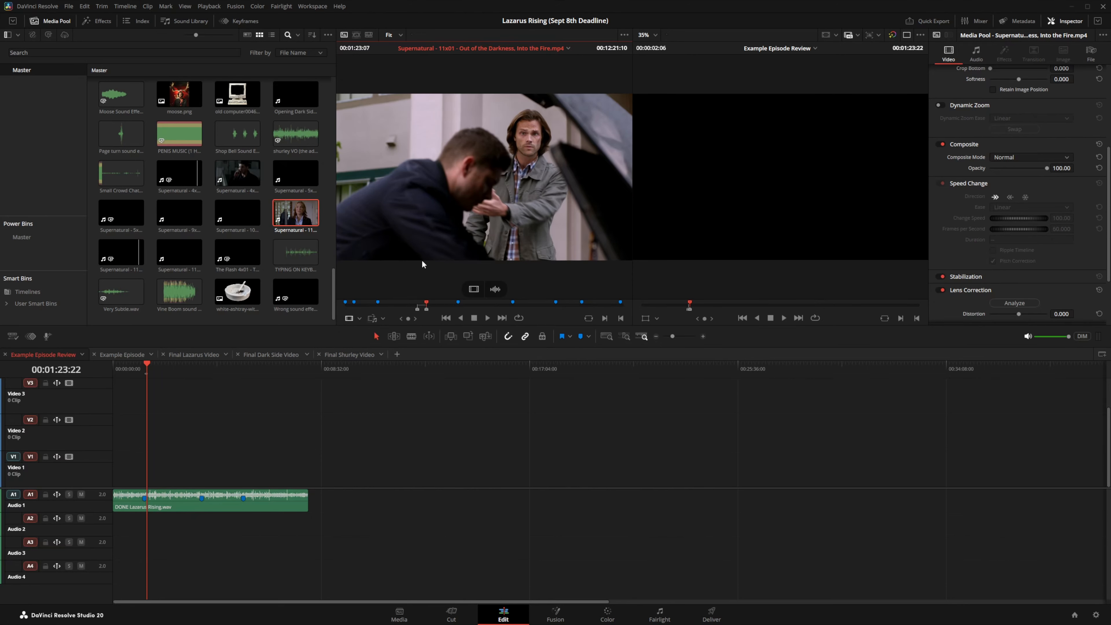
drag(469, 149, 421, 474)
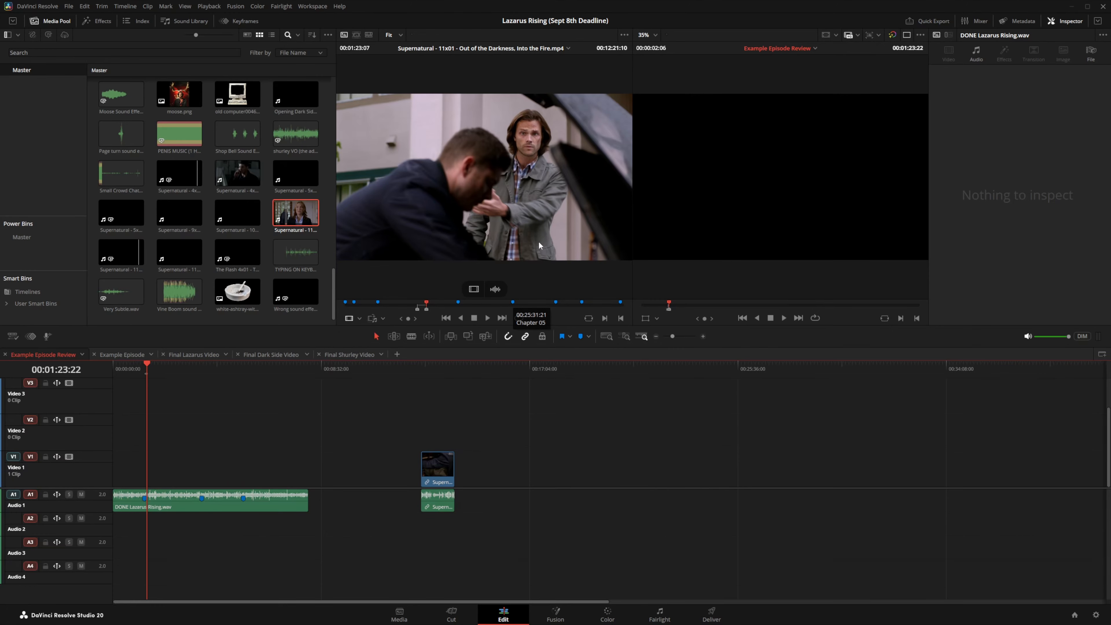
Step: Delete the inserted Supernatural clip and set the source to insert audio only
click(438, 466)
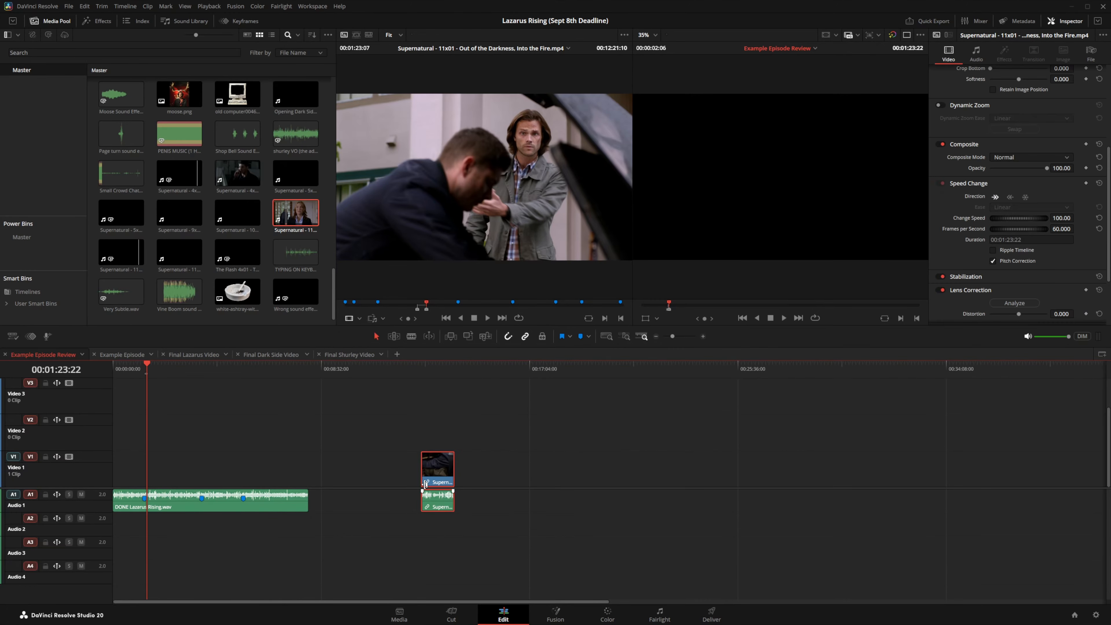
key(Delete)
click(384, 318)
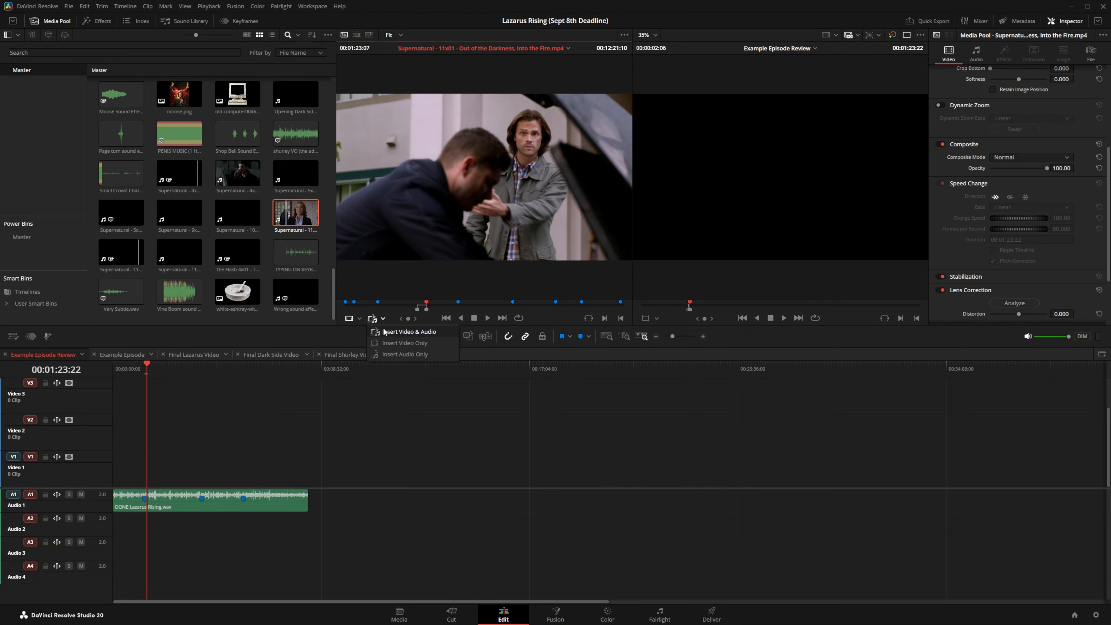
click(396, 356)
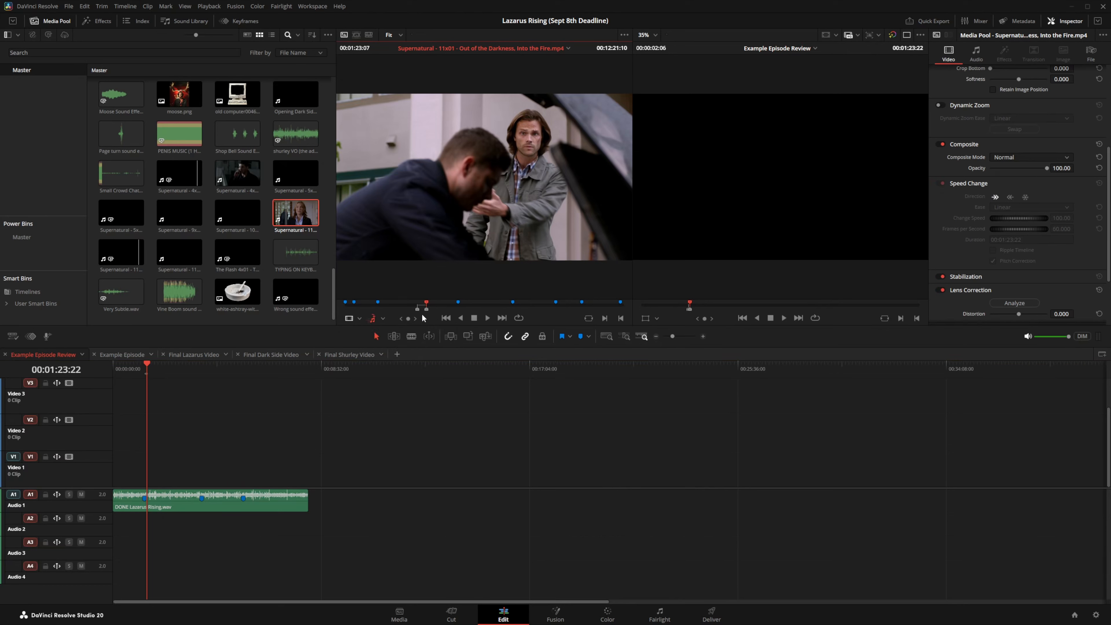
Step: Drop the source audio on the timeline, delete it, and switch to Insert Video Only
drag(485, 148, 437, 479)
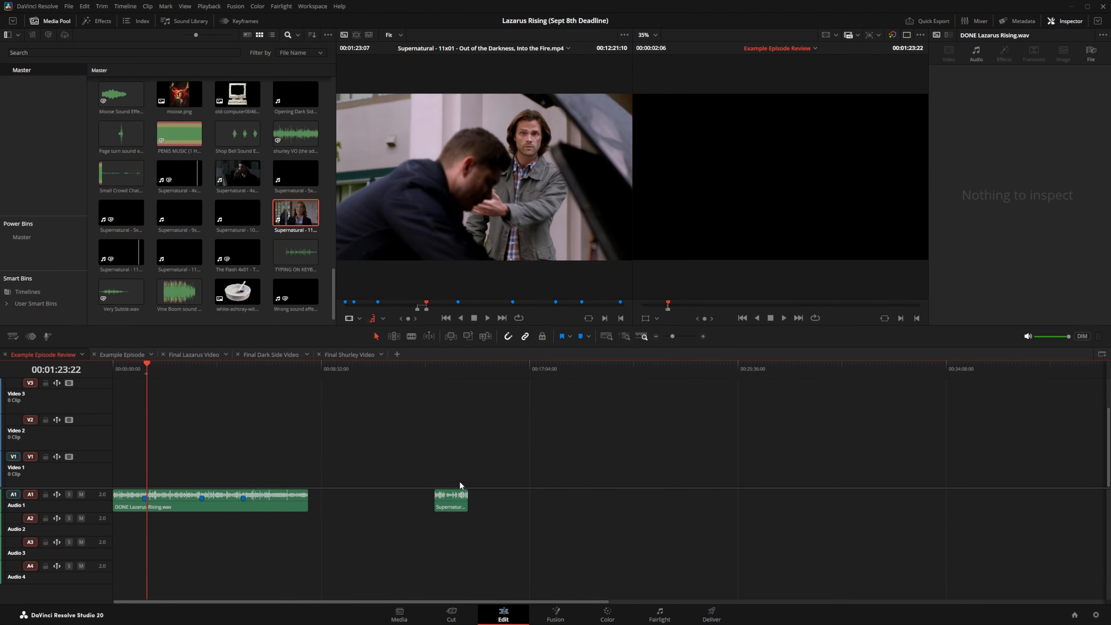
click(445, 504)
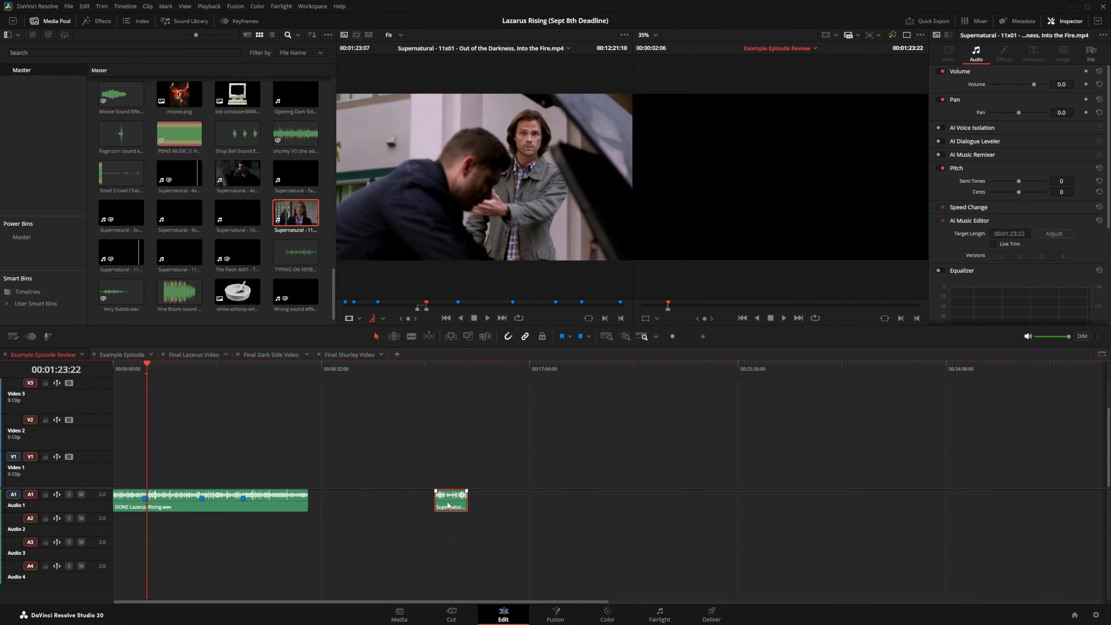
key(Delete)
click(382, 319)
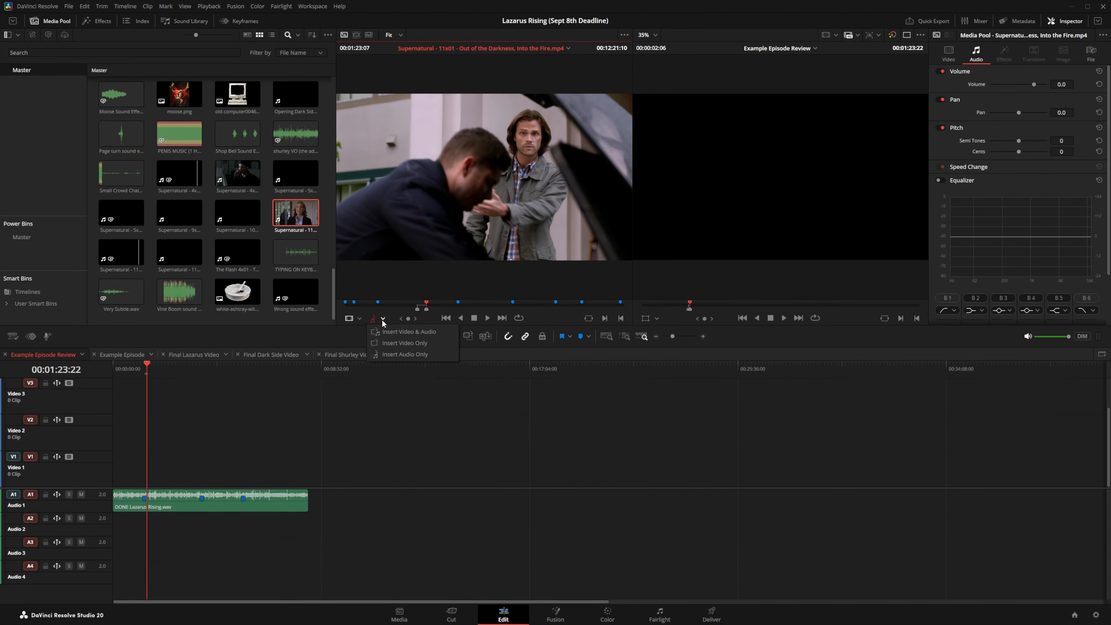
click(386, 343)
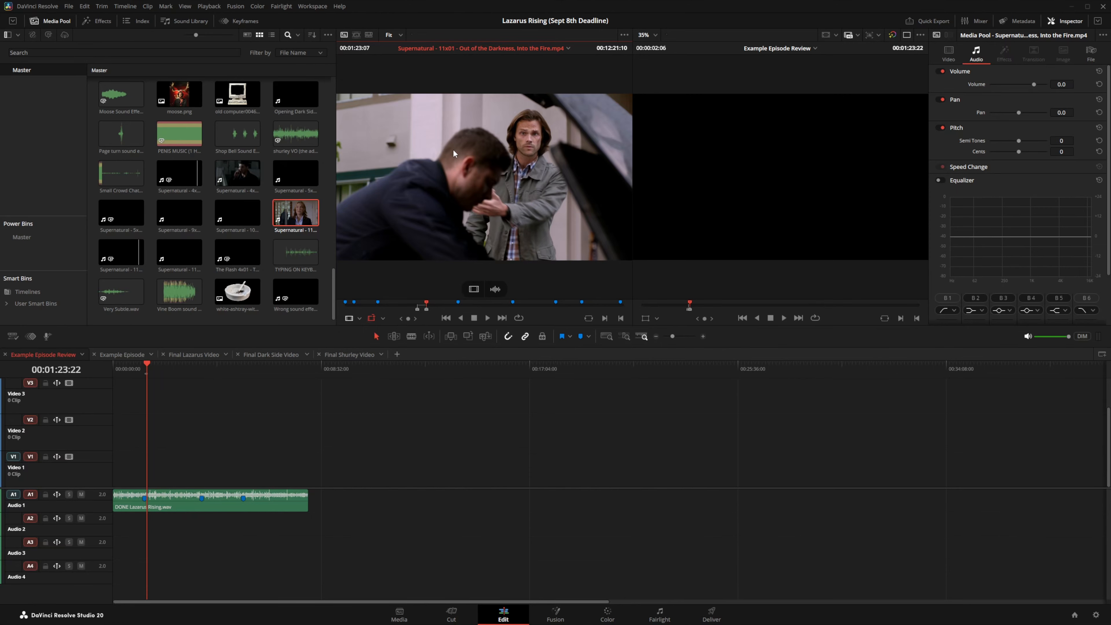
drag(453, 149, 160, 462)
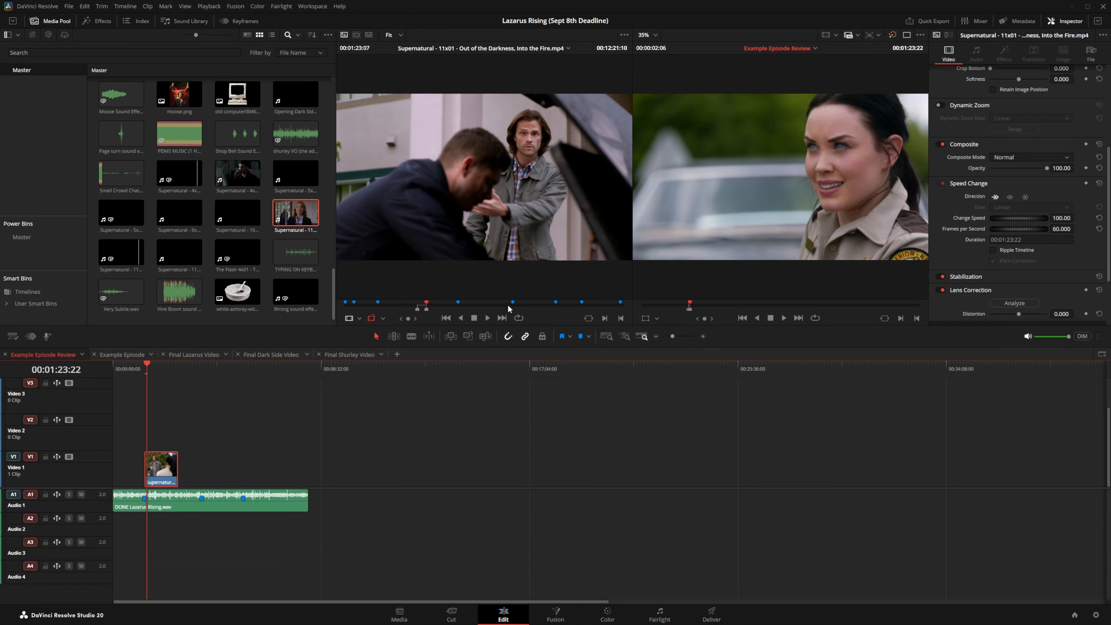
click(532, 303)
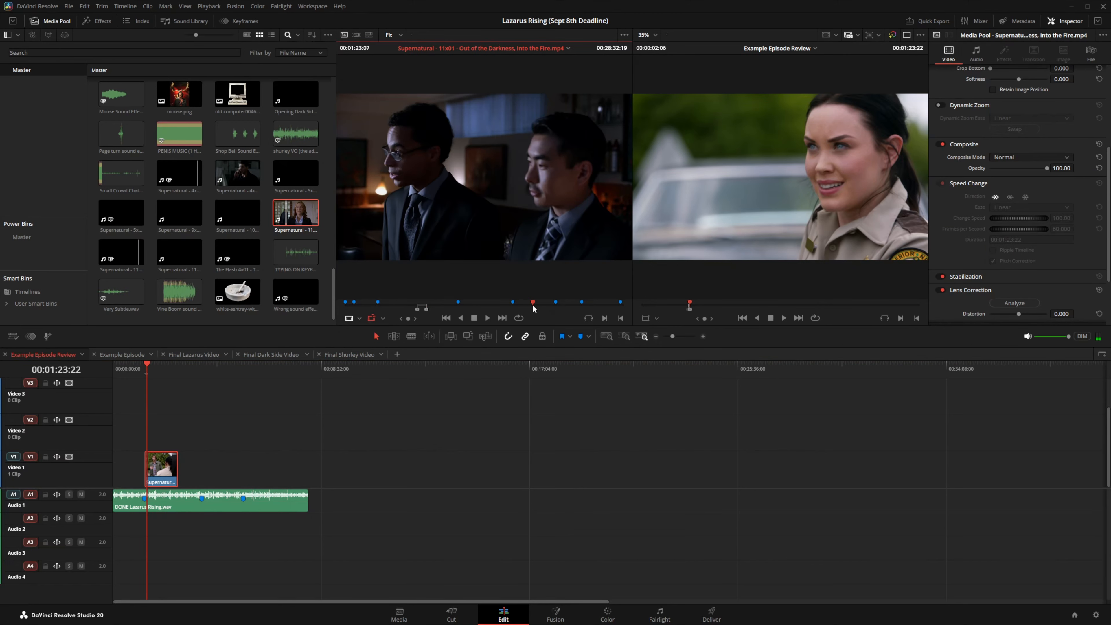
click(541, 308)
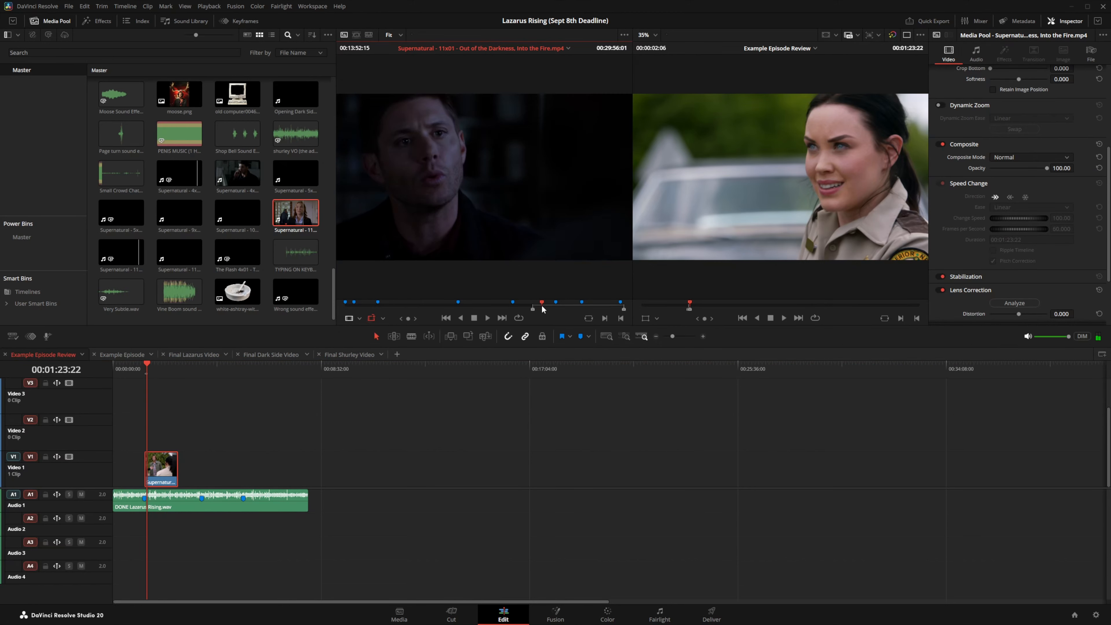
drag(492, 195, 493, 454)
click(467, 463)
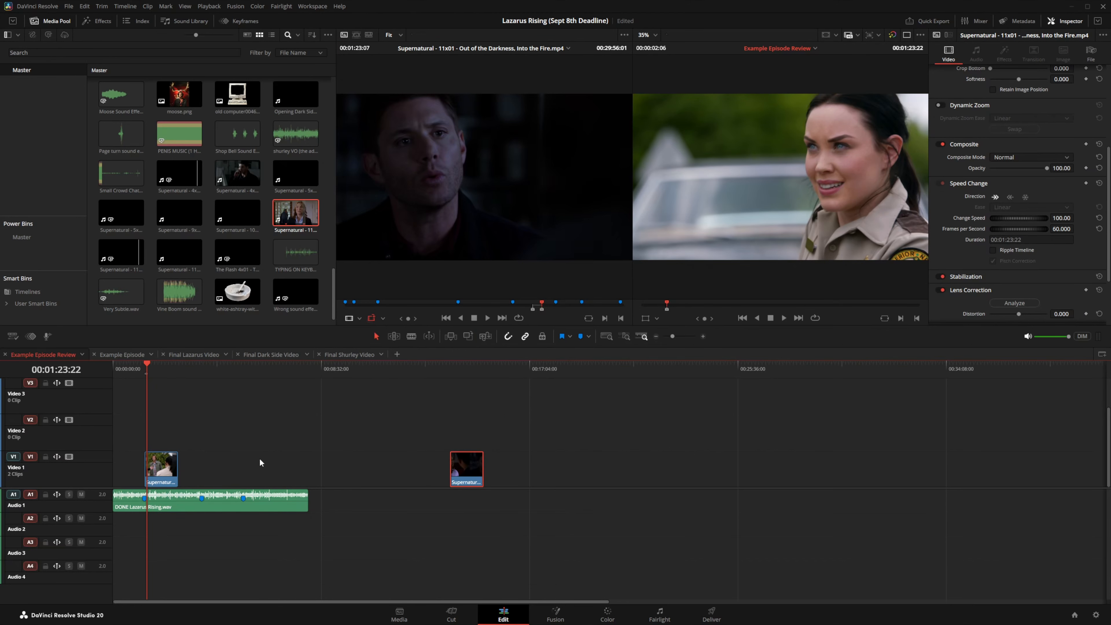
key(Delete)
click(166, 471)
key(Delete)
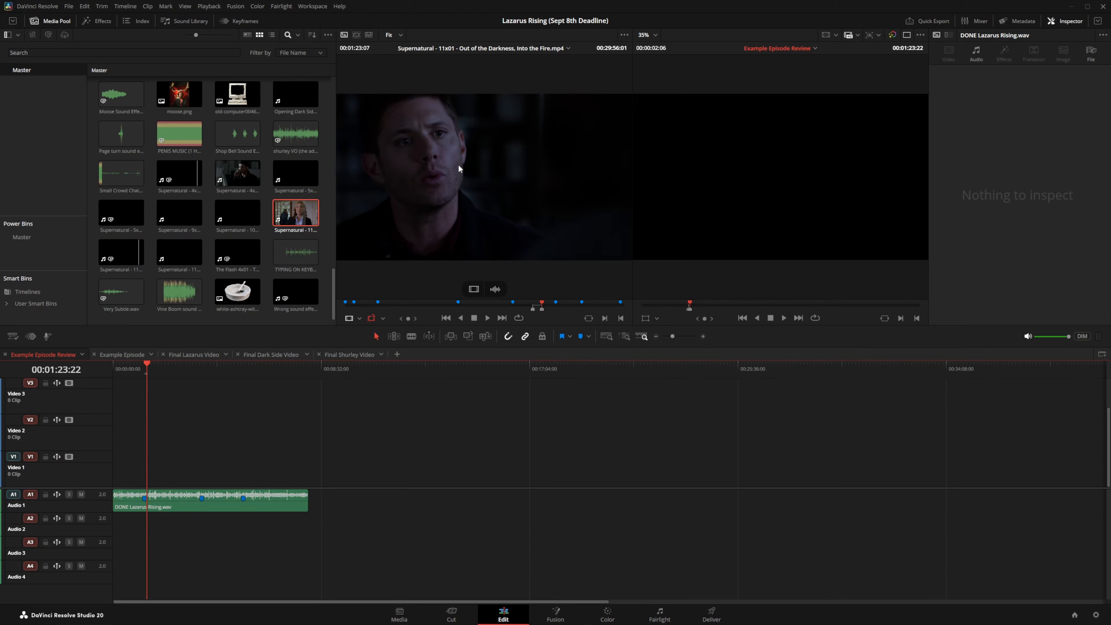
Step: Insert the source into the review timeline, switch to audio-only insert, and mark new In/Out points
drag(476, 170, 885, 224)
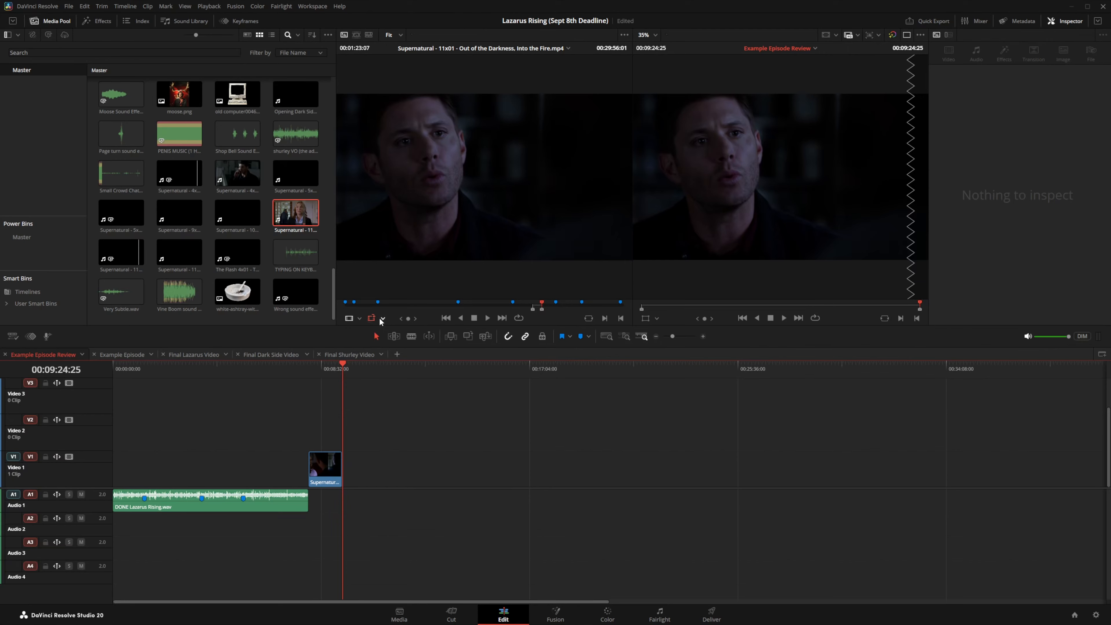
click(382, 319)
click(393, 355)
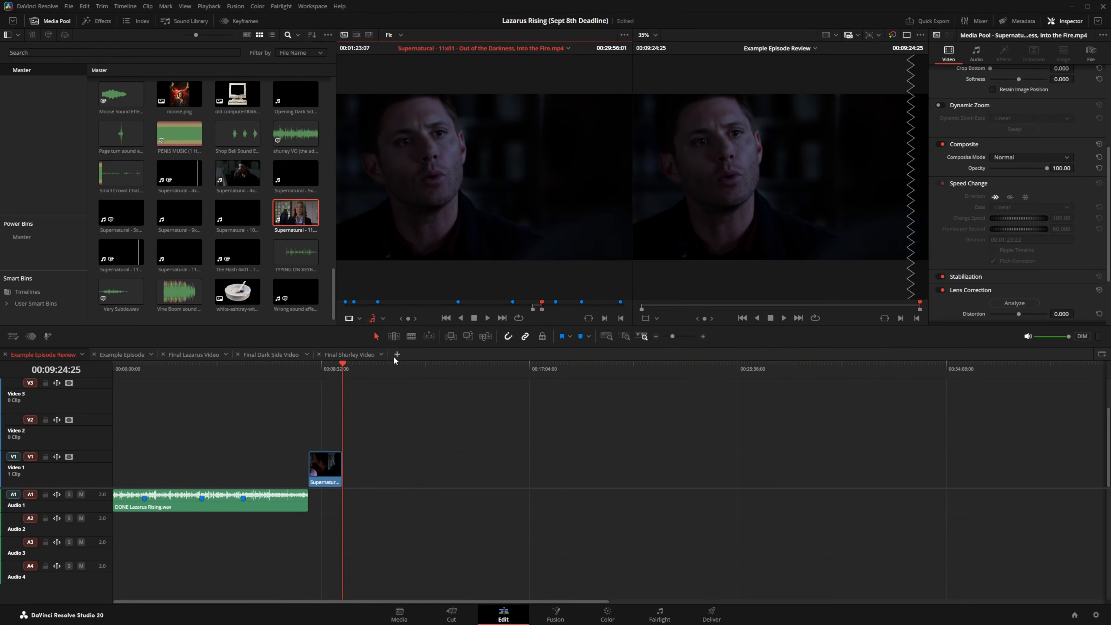
click(418, 303)
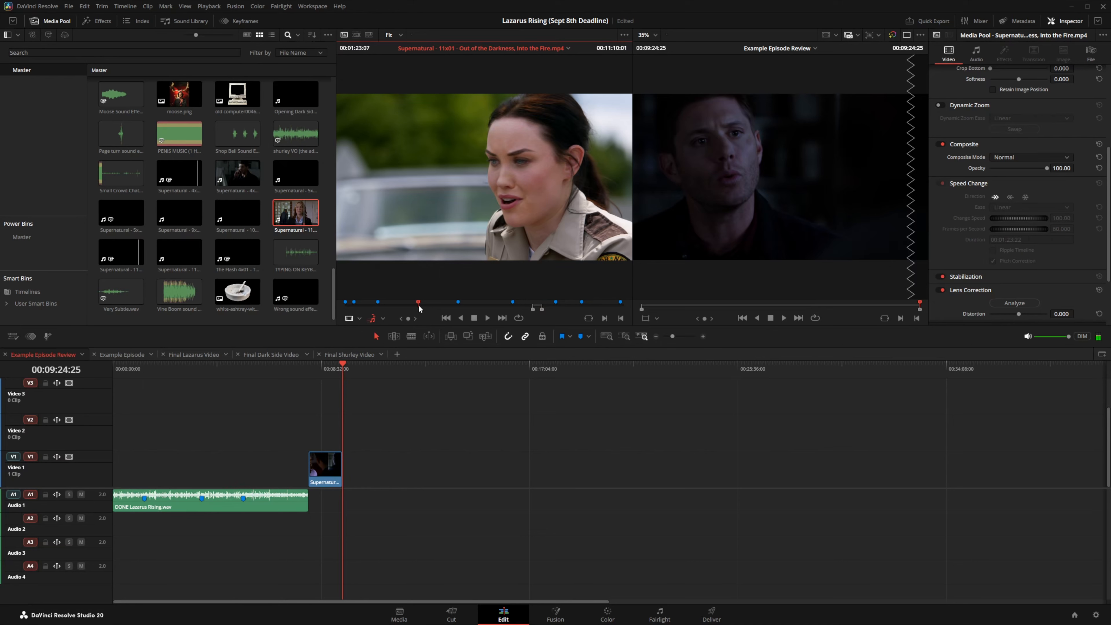
key(i)
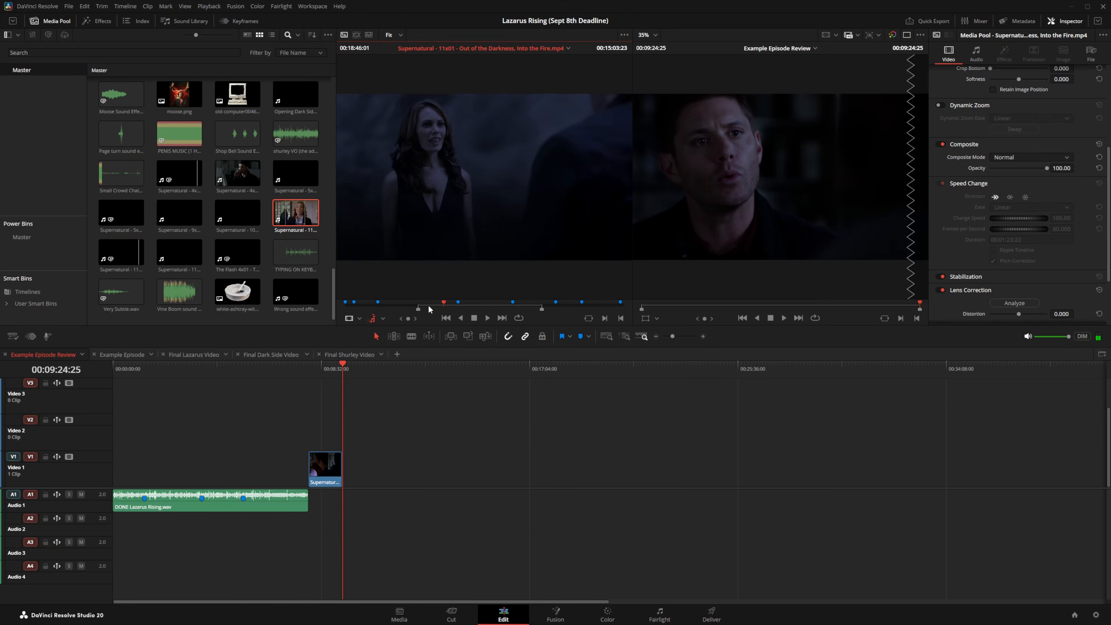
click(428, 306)
key(o)
Step: Split the Lazarus audio at 00:04:55:28, insert the marked audio there, then undo it
click(232, 367)
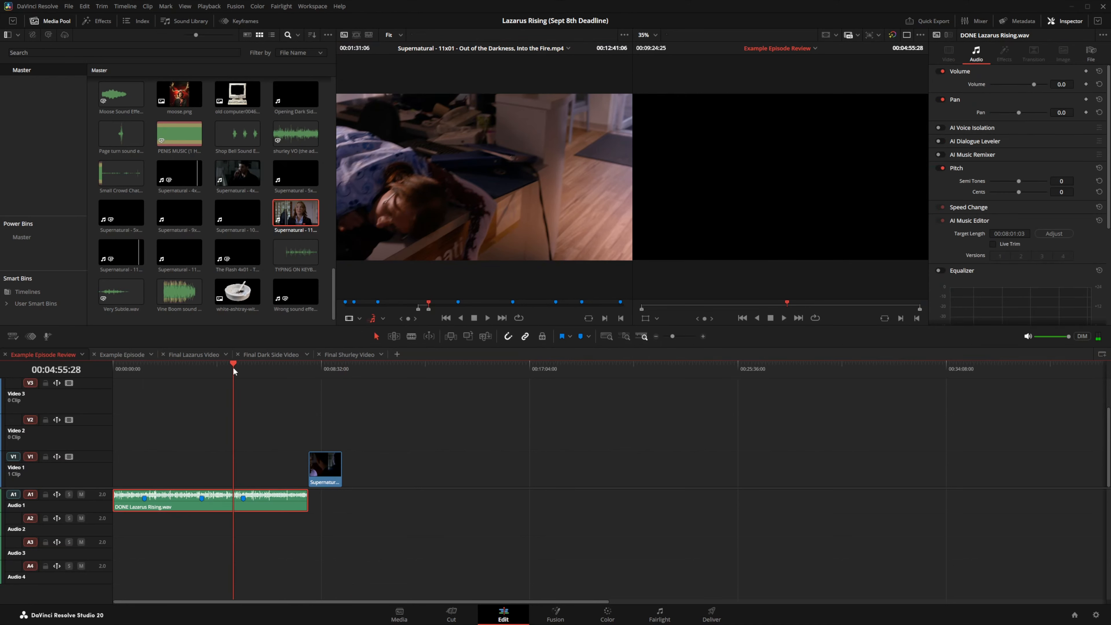
key(ctrl+b)
drag(471, 193, 862, 108)
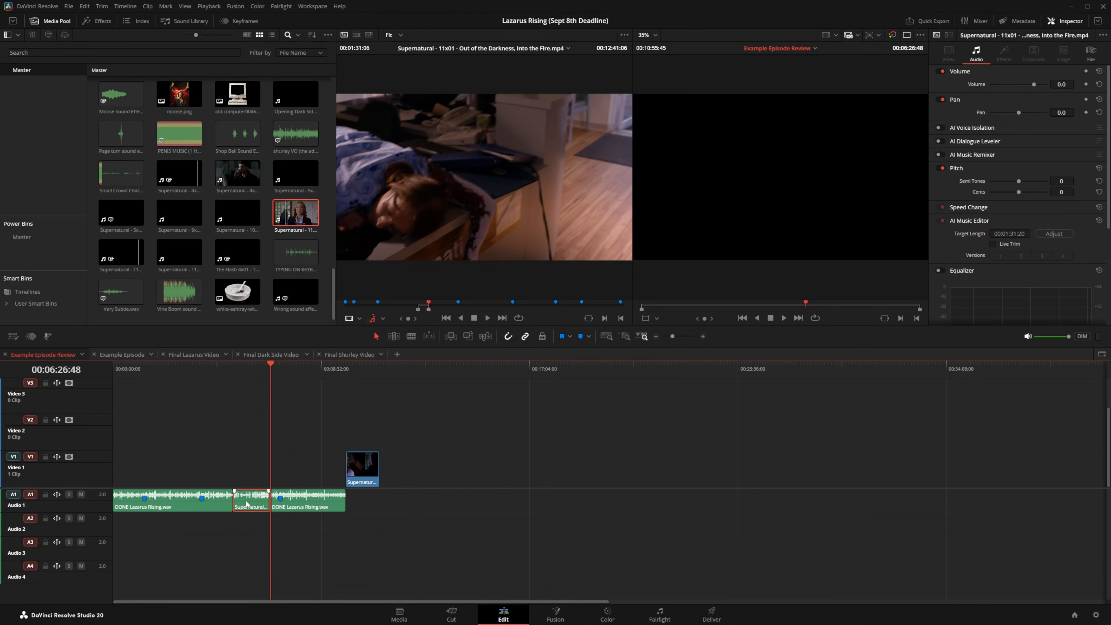
key(ctrl+z)
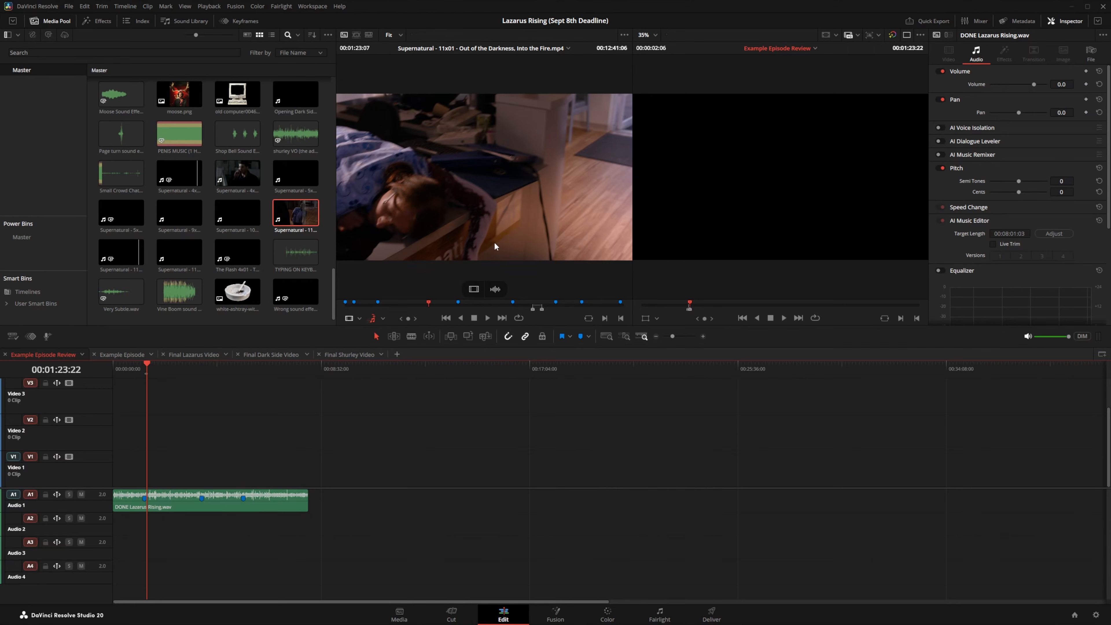
Step: Load the Example Episode timeline into the source viewer and return to Example Episode Review
click(129, 356)
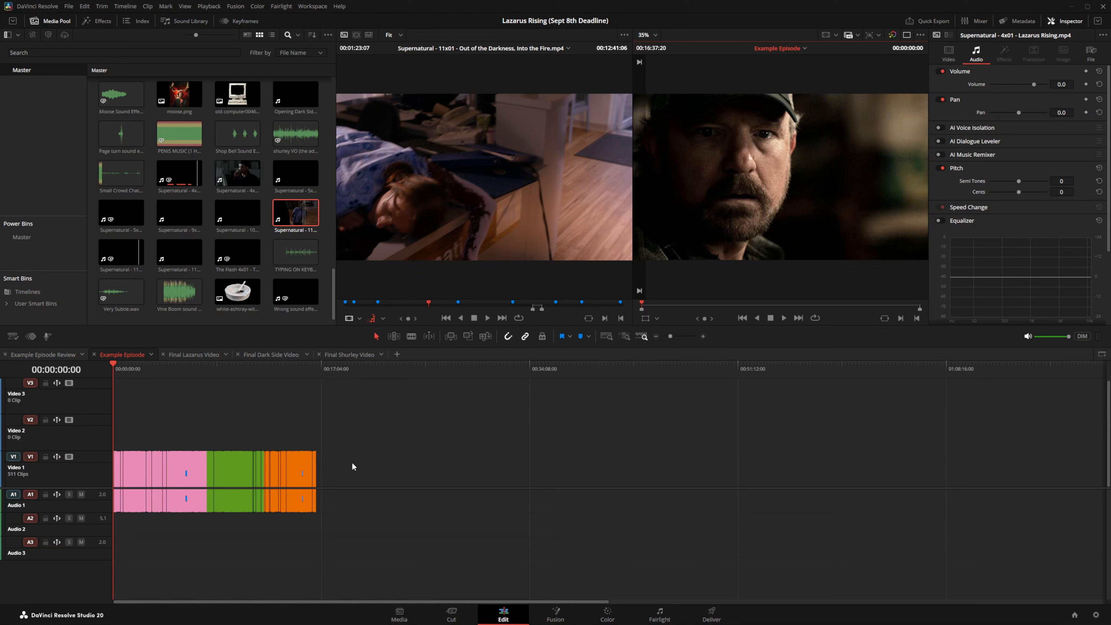
right_click(126, 355)
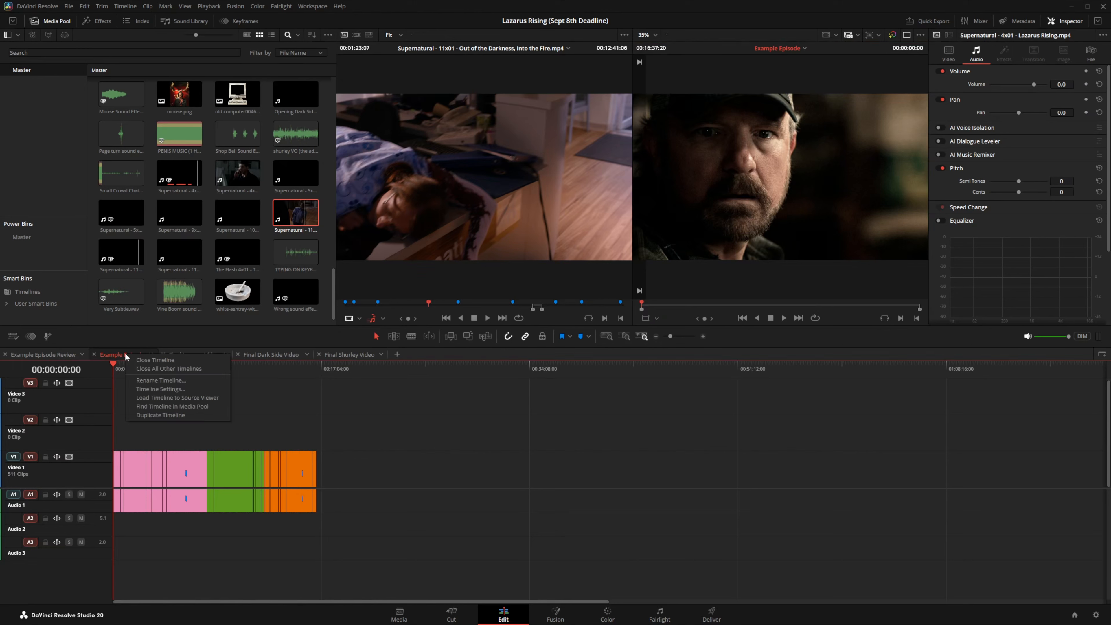
click(156, 396)
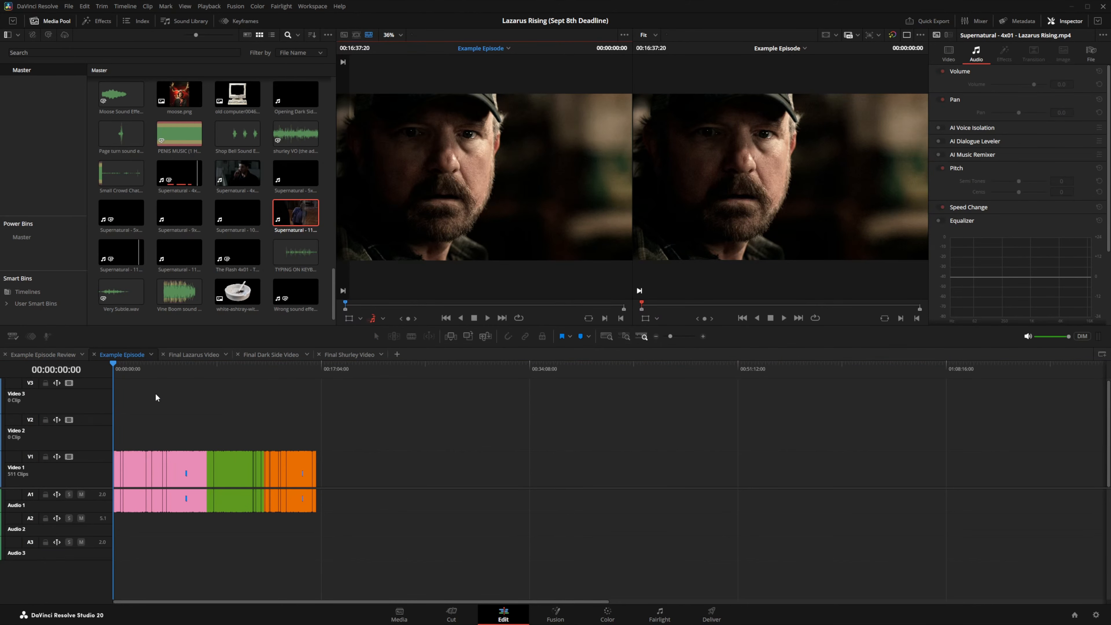
click(46, 355)
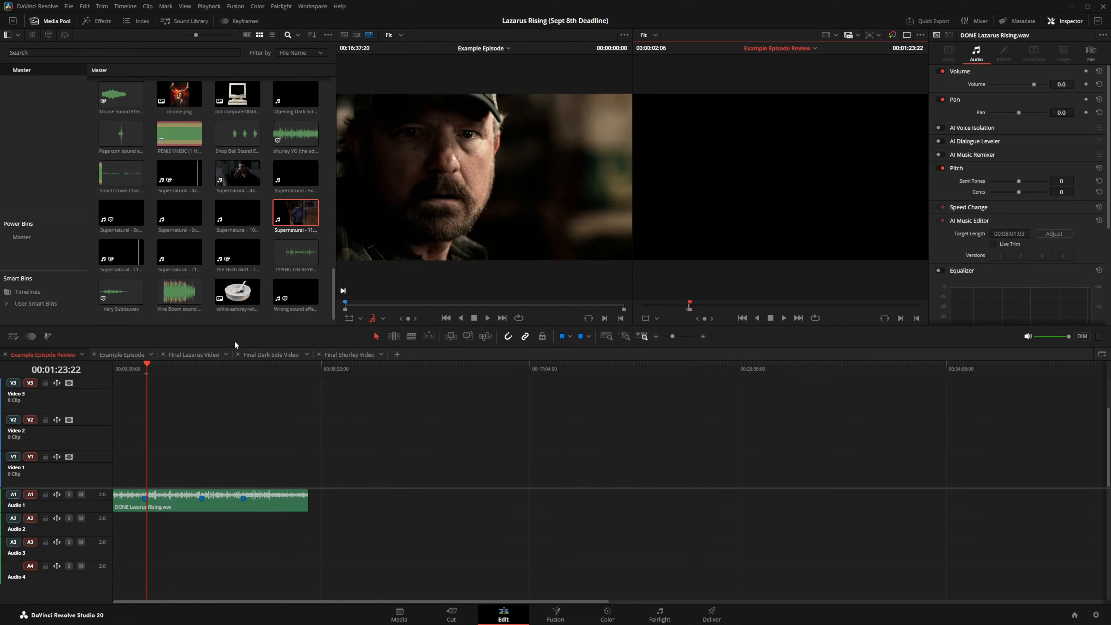
Step: Mark an In point at 00:04:33:24 and an Out point, inserting video only
drag(415, 305, 421, 305)
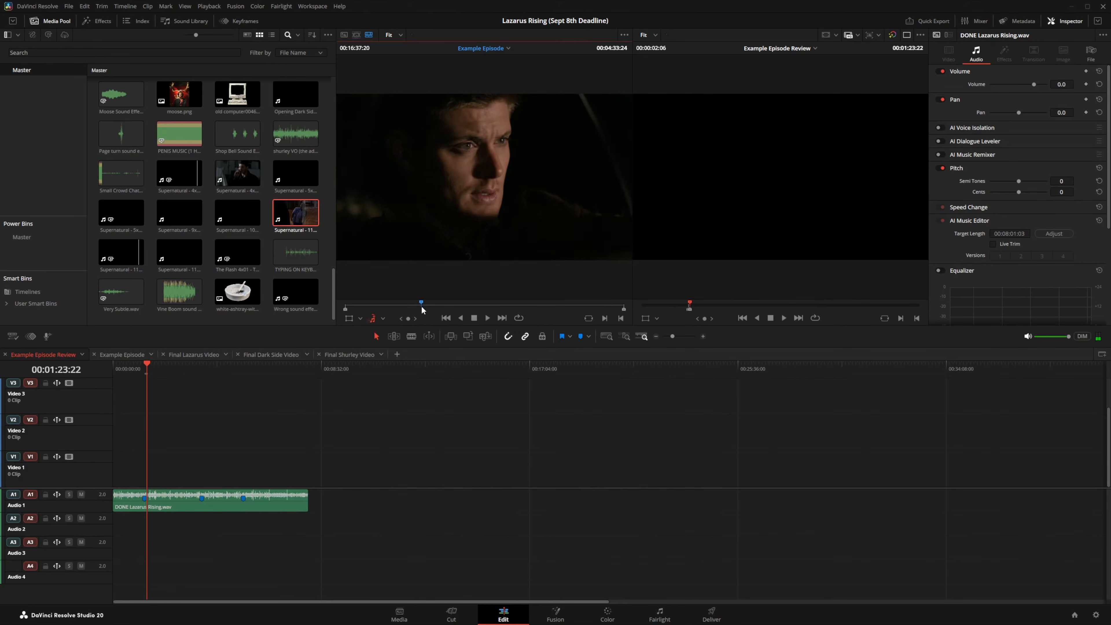
key(i)
click(432, 306)
key(o)
click(383, 318)
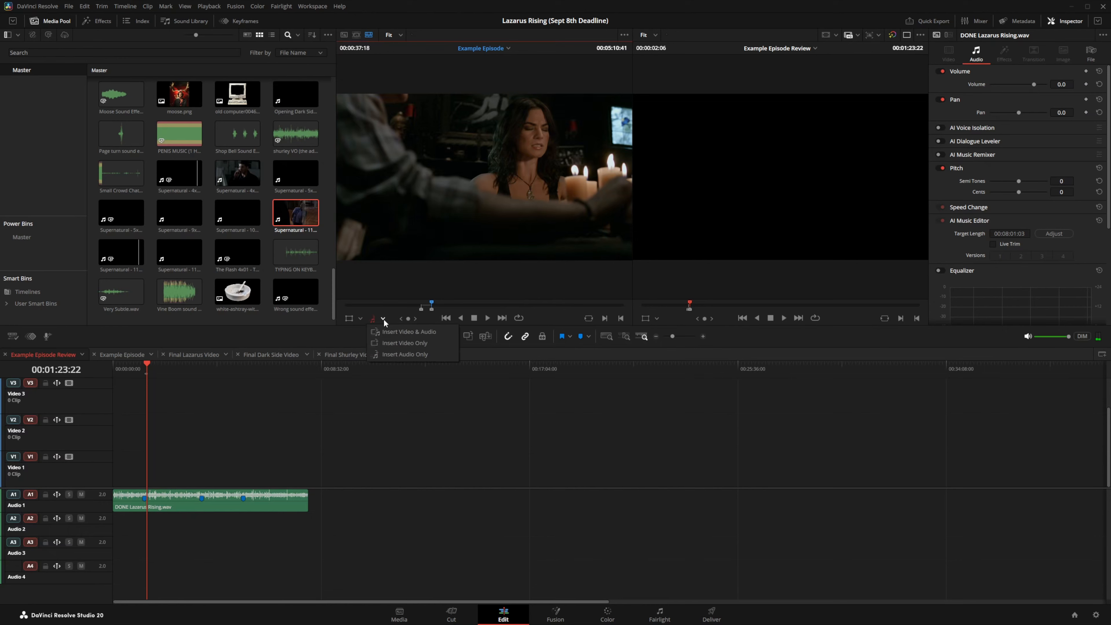
click(391, 343)
Step: Drop the marked range onto Video 1, then delete the inserted pink clips
drag(407, 249, 171, 464)
drag(151, 464, 150, 463)
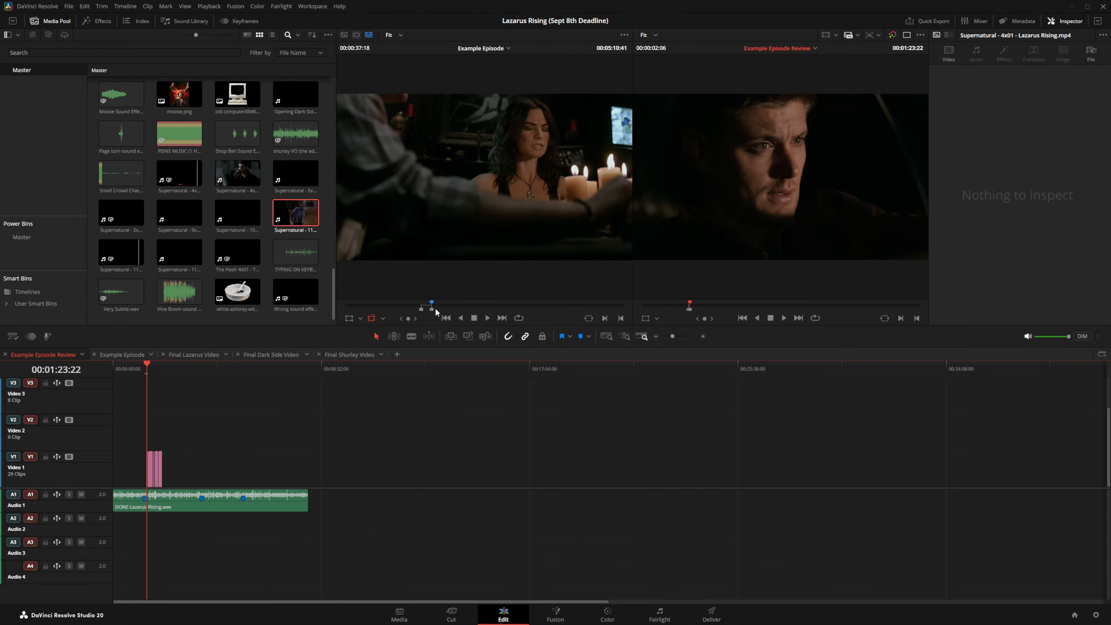
drag(189, 445, 139, 465)
key(Delete)
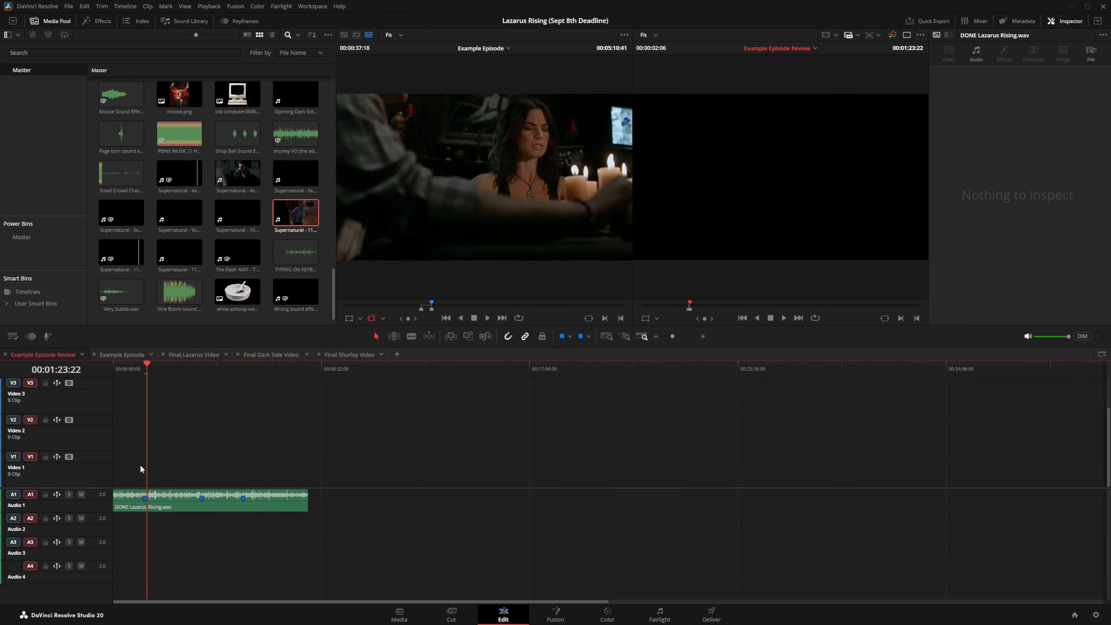
Step: In Example Episode, zoom in and mark an Out point at 00:12:37:06 just after the In
click(571, 287)
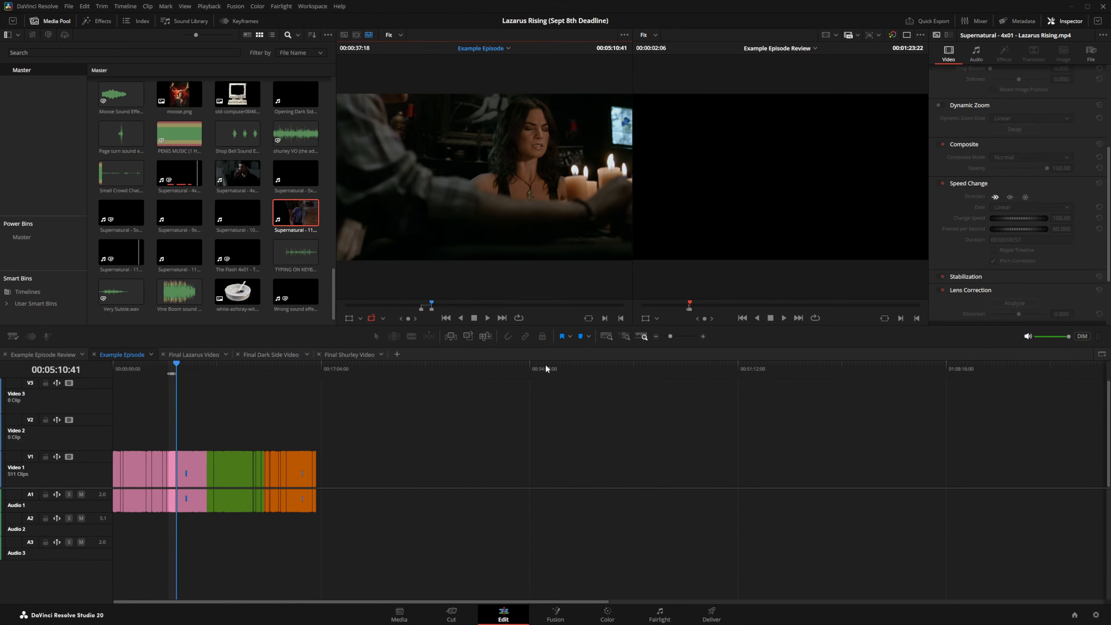
click(702, 336)
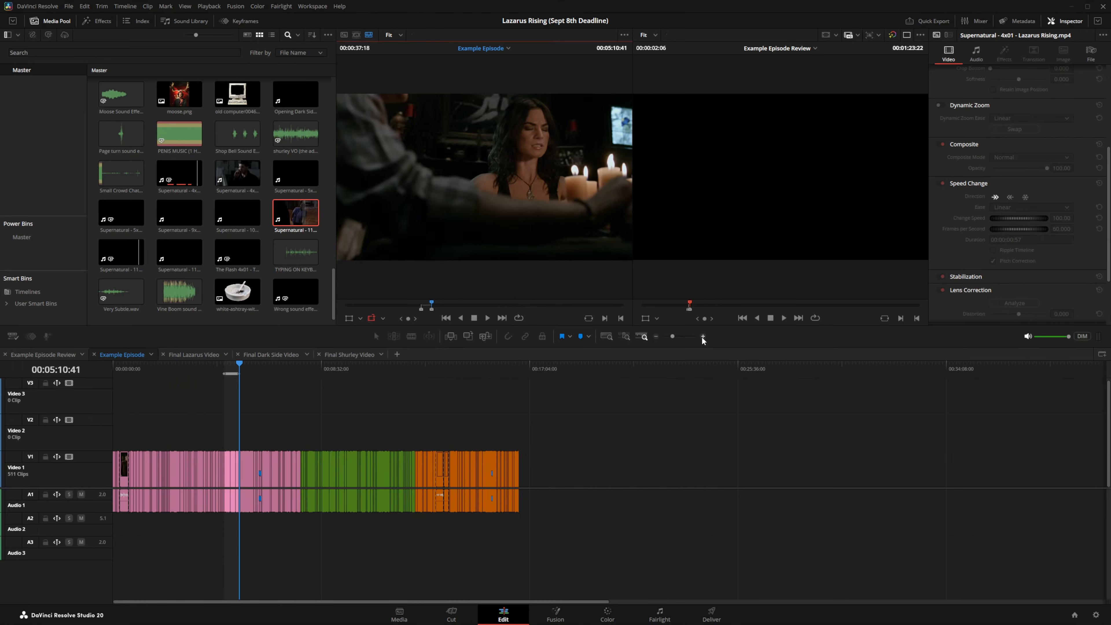
click(702, 337)
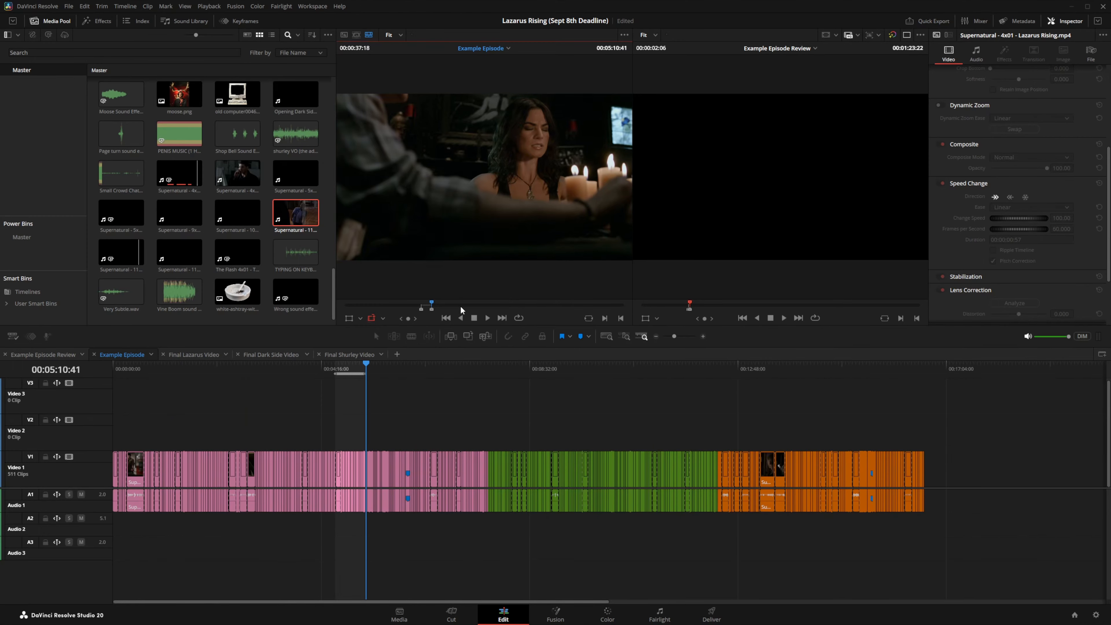
drag(461, 306, 513, 306)
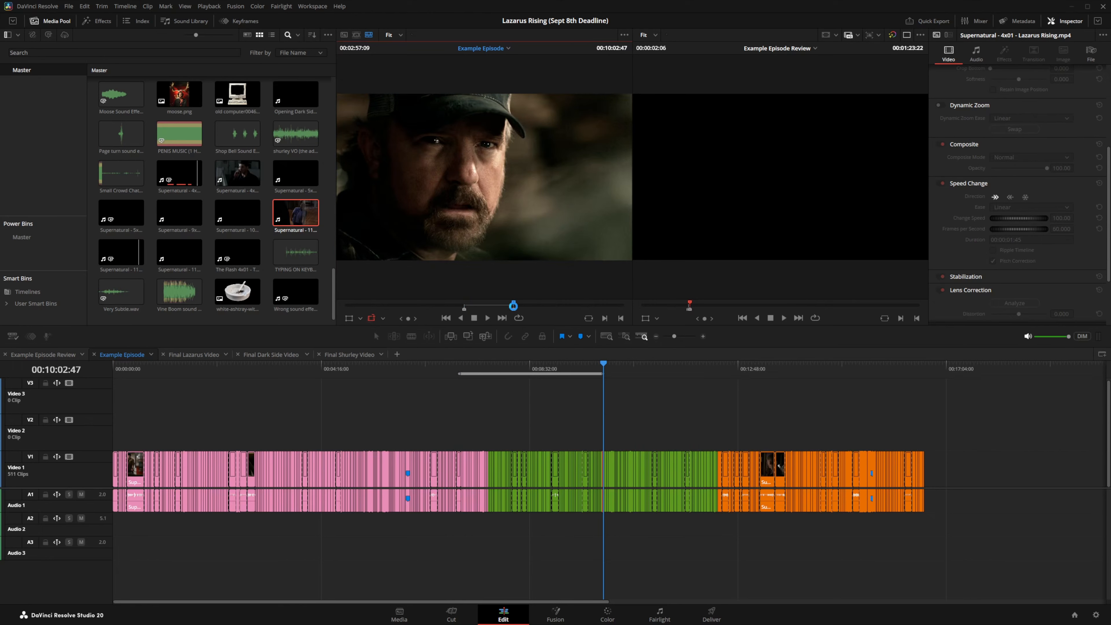
click(725, 371)
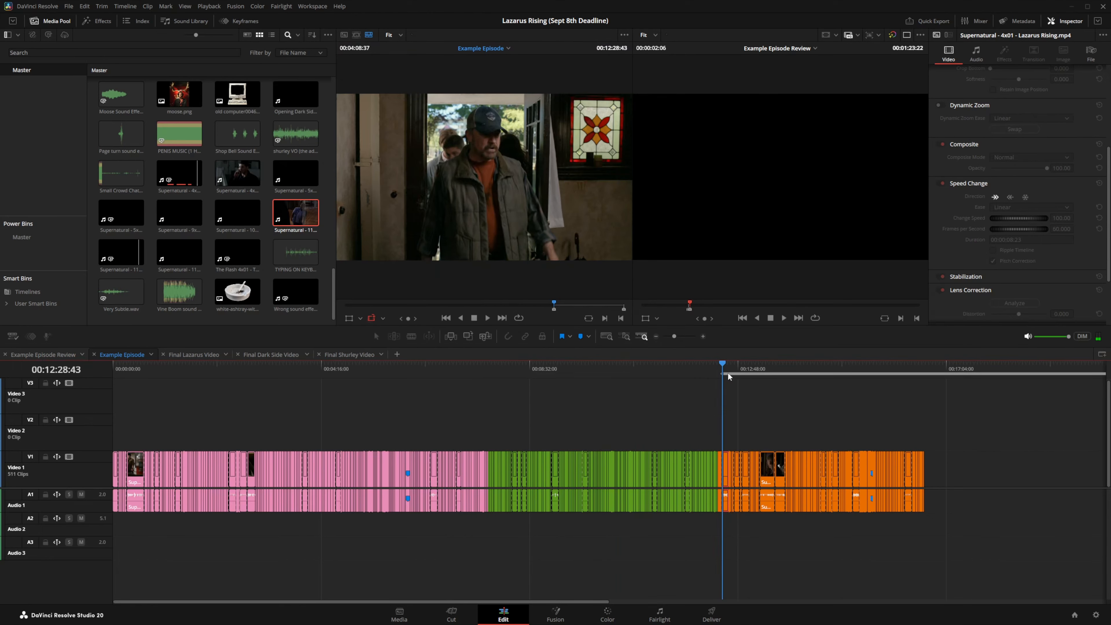
click(729, 373)
key(o)
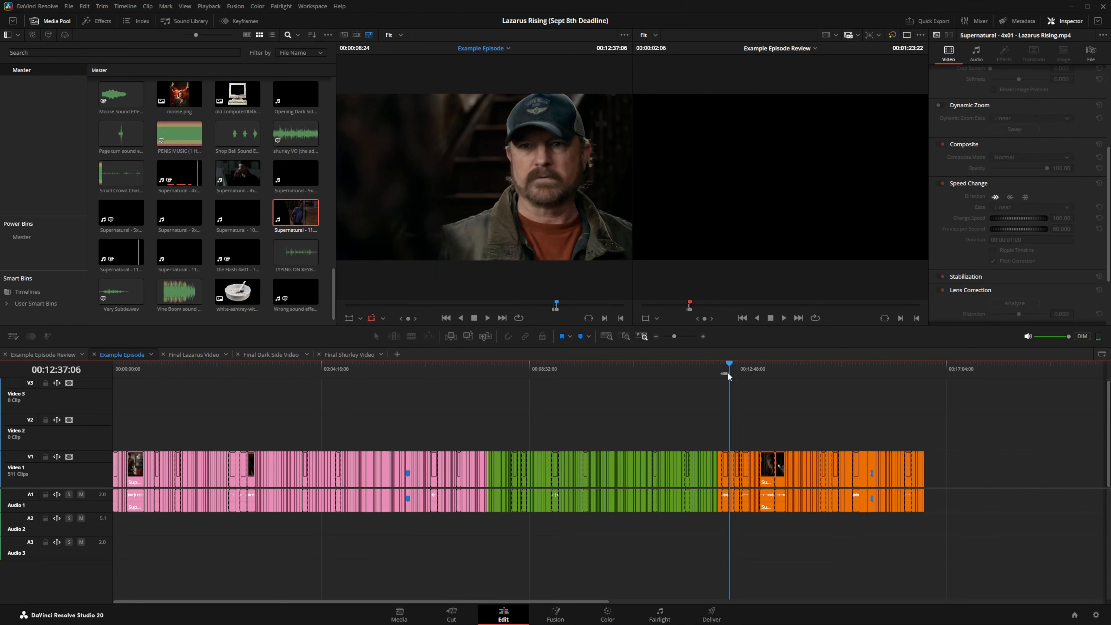
Step: Copy the marked V1 clips and switch to Example Episode Review with Q
right_click(724, 466)
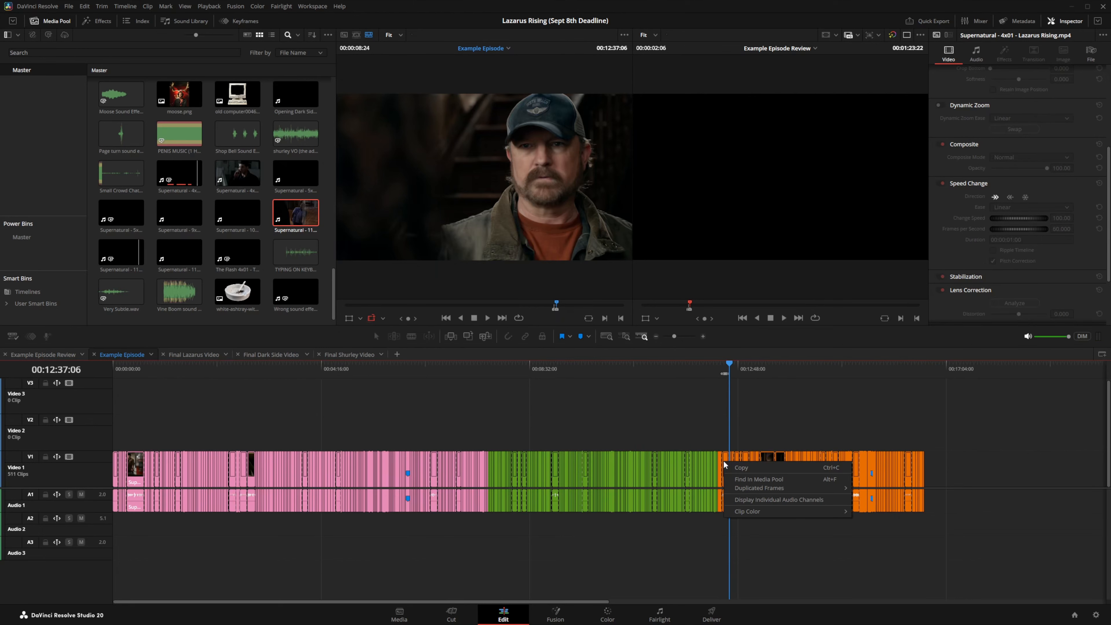
click(735, 464)
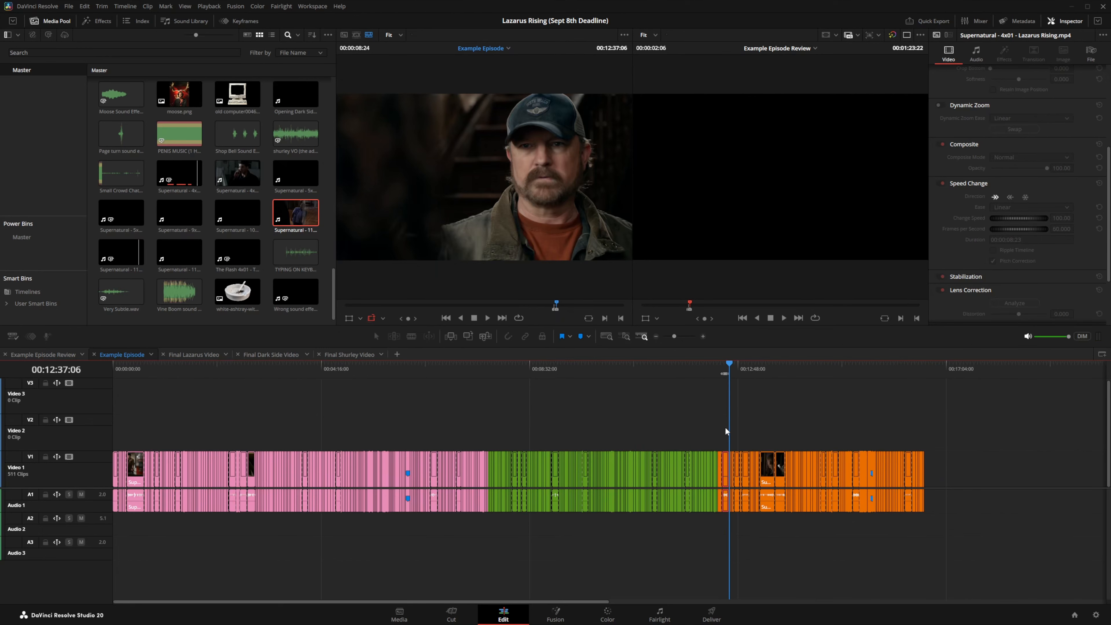
key(q)
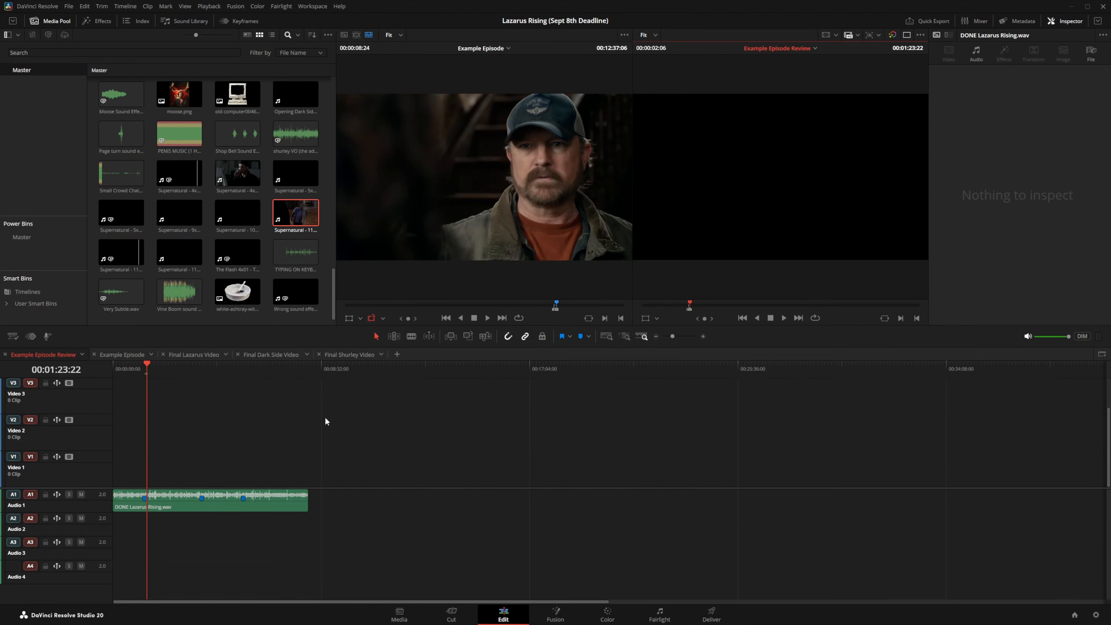
Step: Paste the copied clip at 00:09:48:39, then mark 00:08:58:39–00:09:08:22 in Example Episode
click(354, 388)
key(ctrl+v)
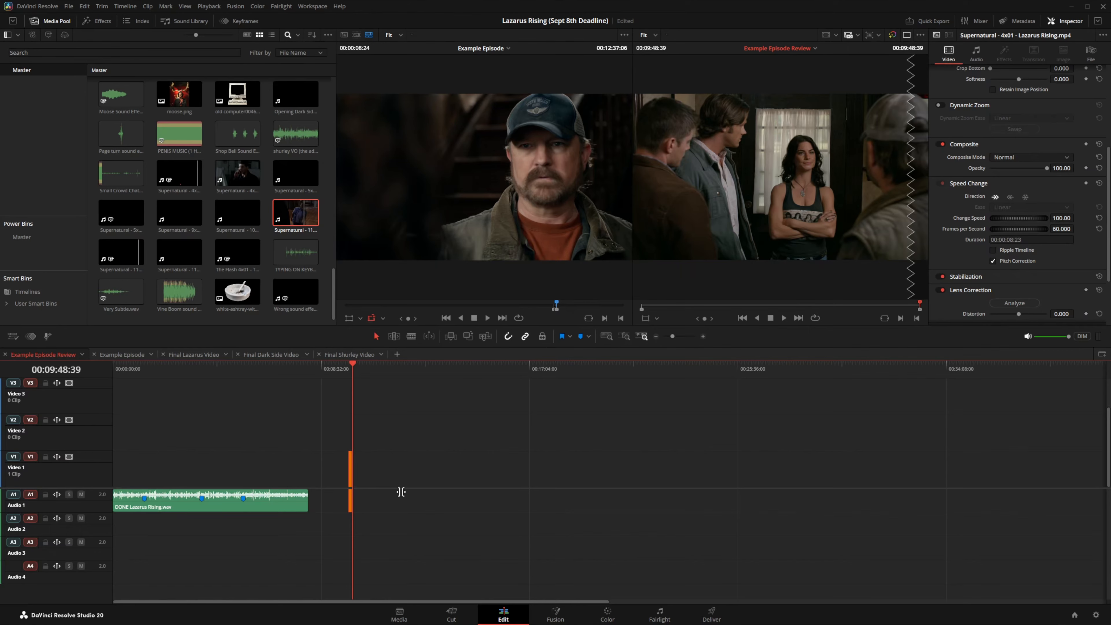
key(q)
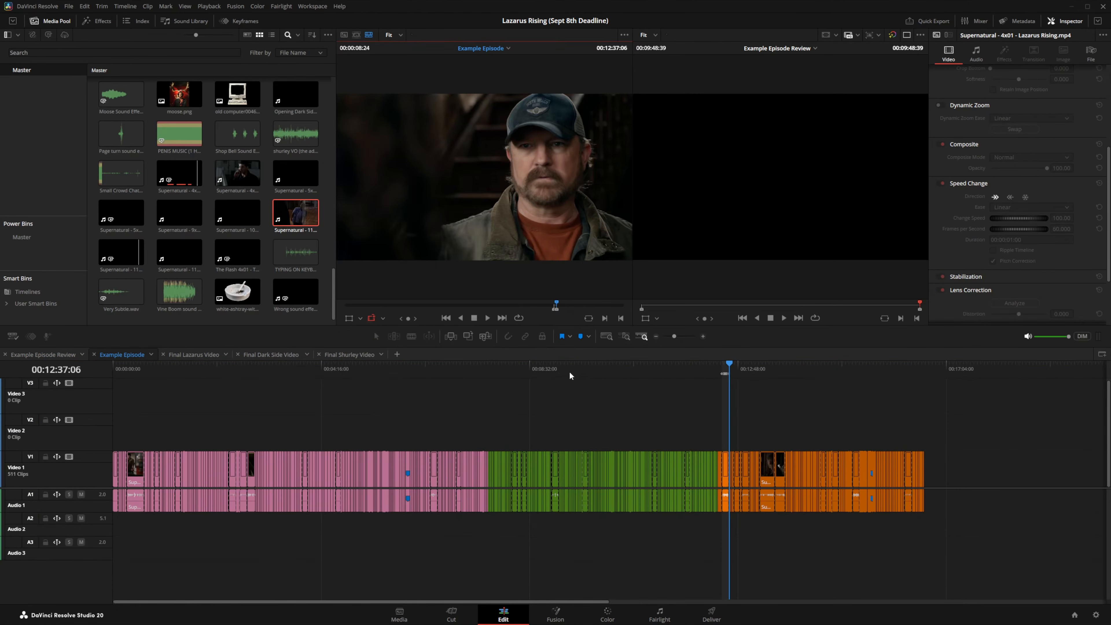
click(550, 368)
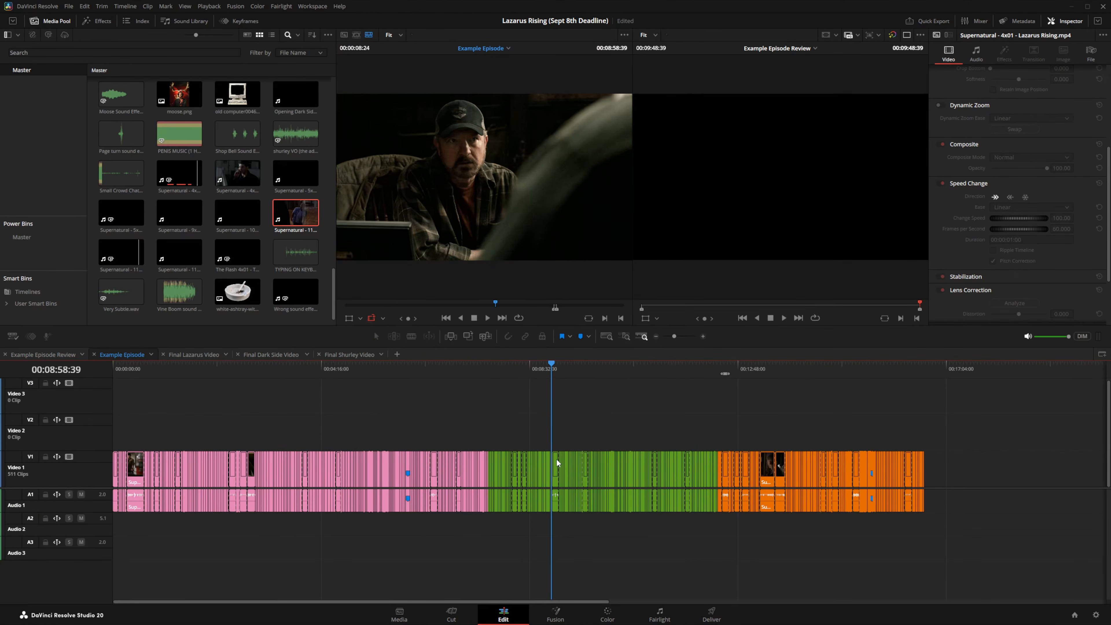
click(559, 372)
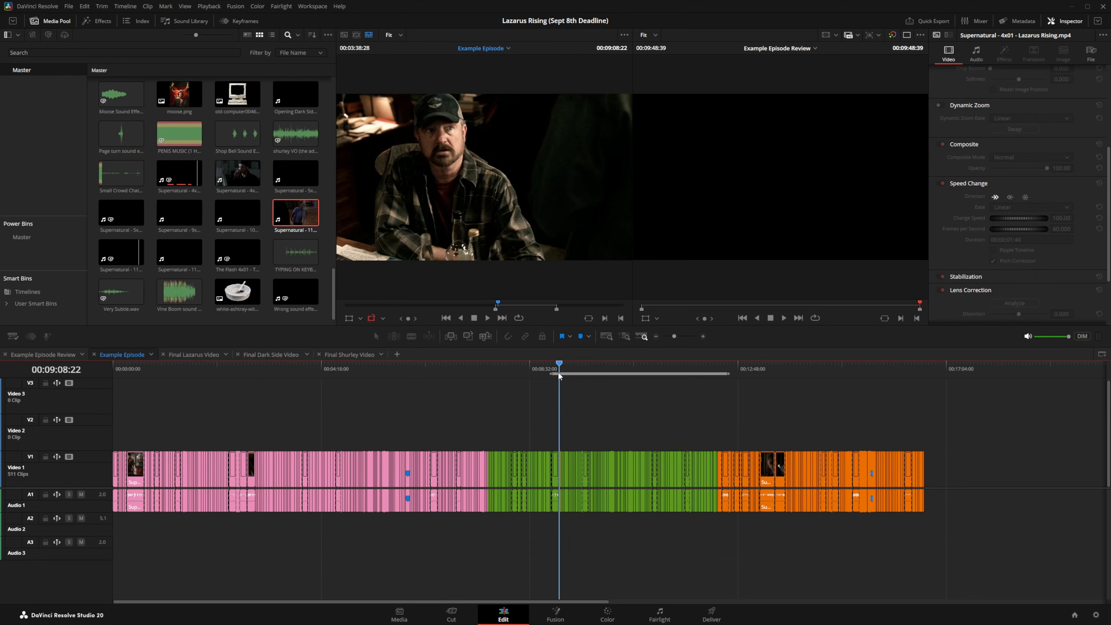
key(o)
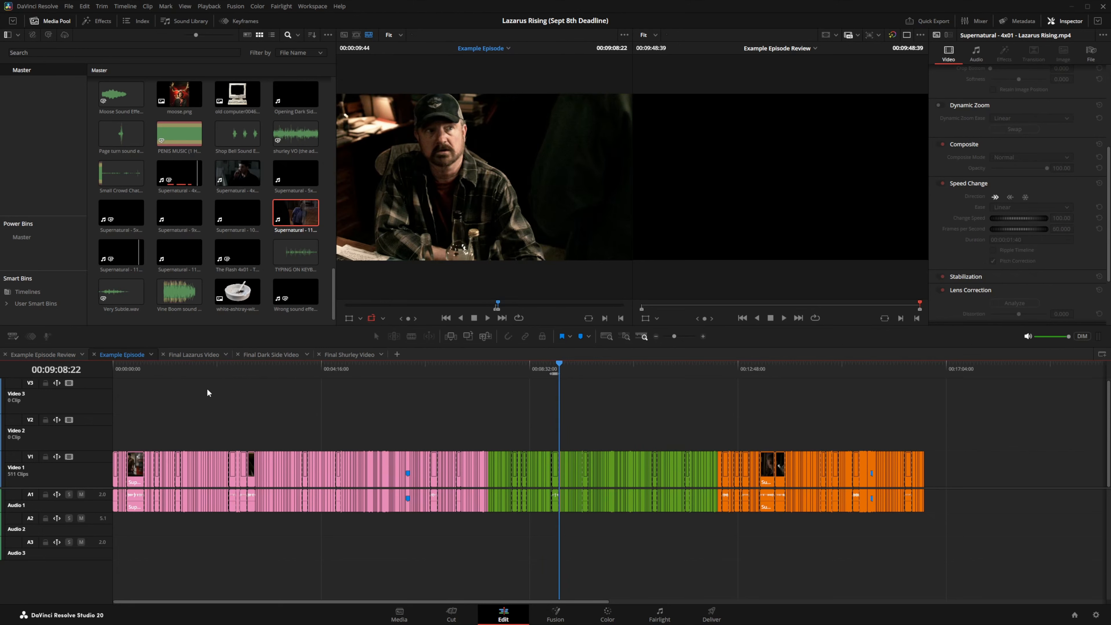
Step: Place the marked range into Example Episode Review, then split the audio and insert it at 00:05:20:35
click(52, 355)
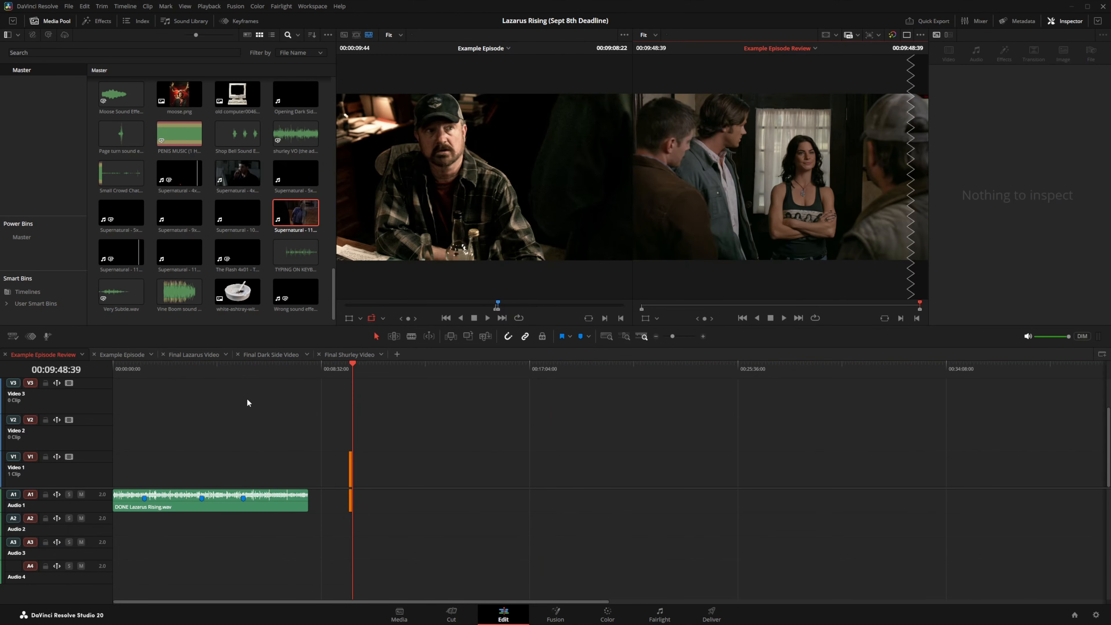
drag(498, 145, 876, 223)
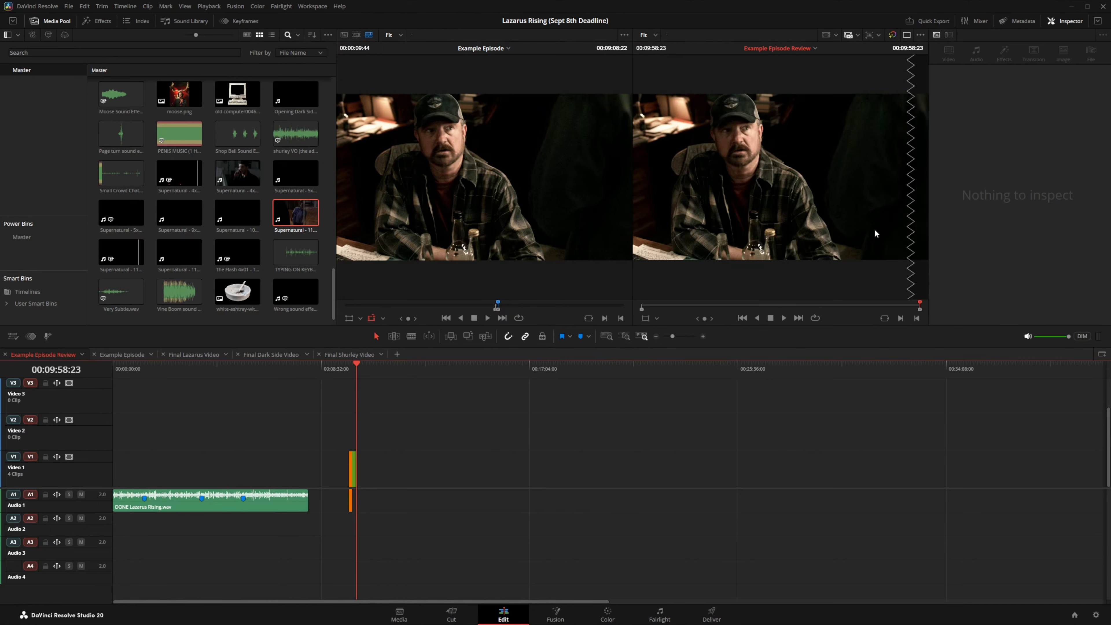
click(244, 365)
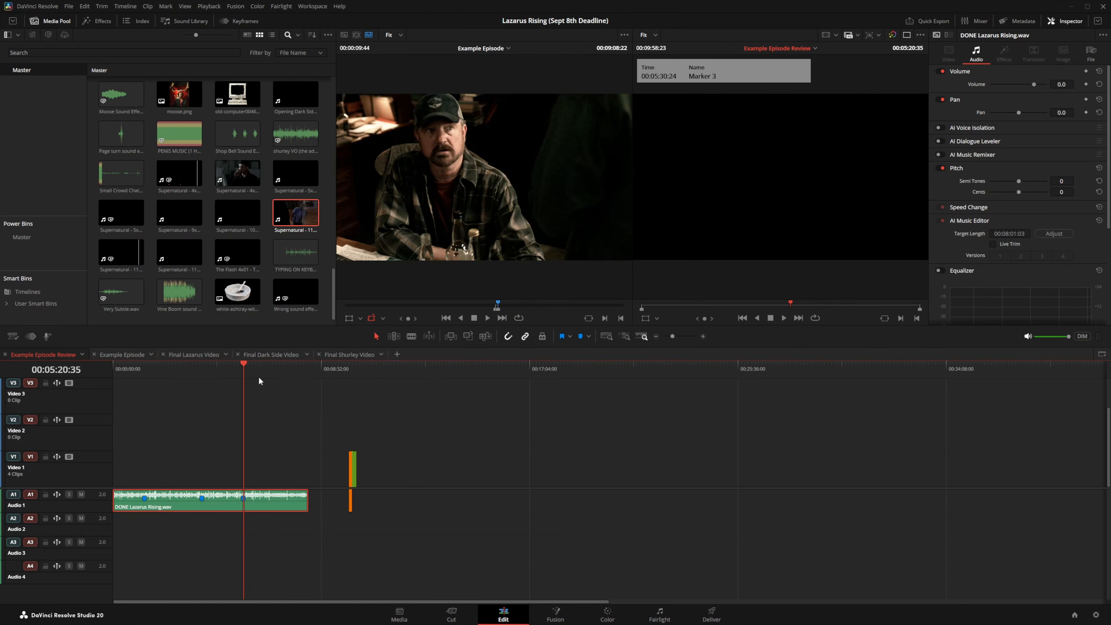
key(ctrl+b)
drag(539, 175, 869, 106)
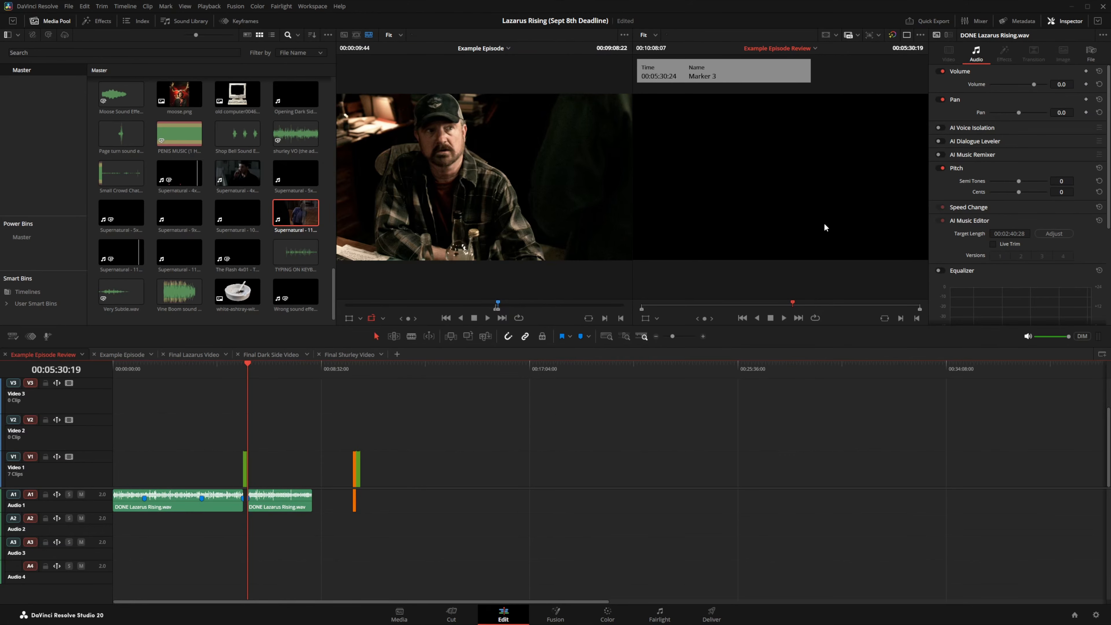
key(q)
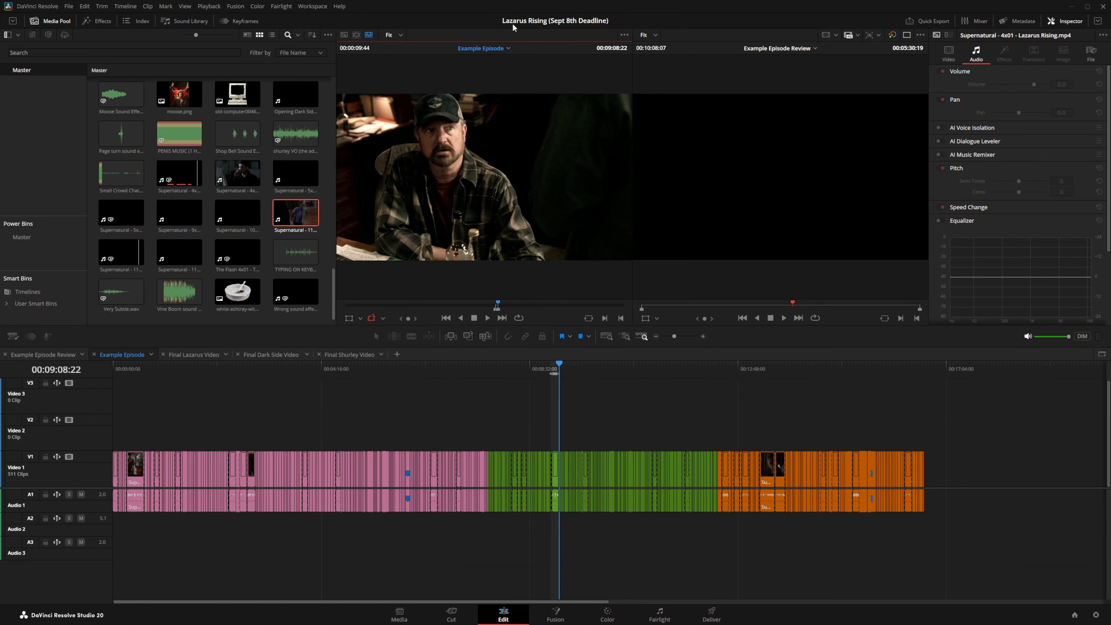
key(q)
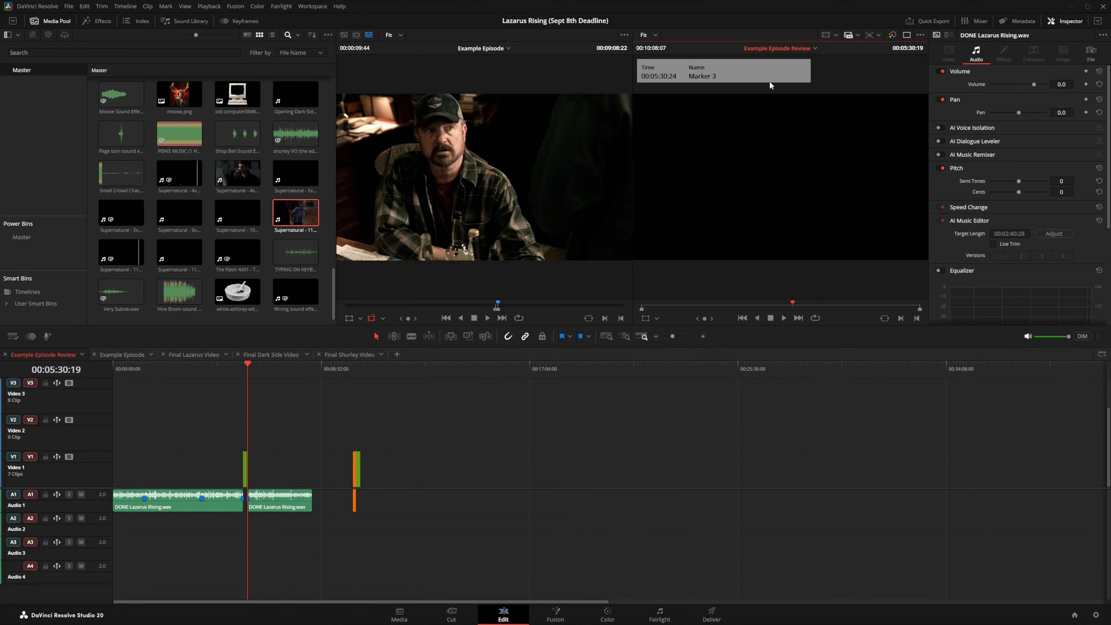
click(47, 7)
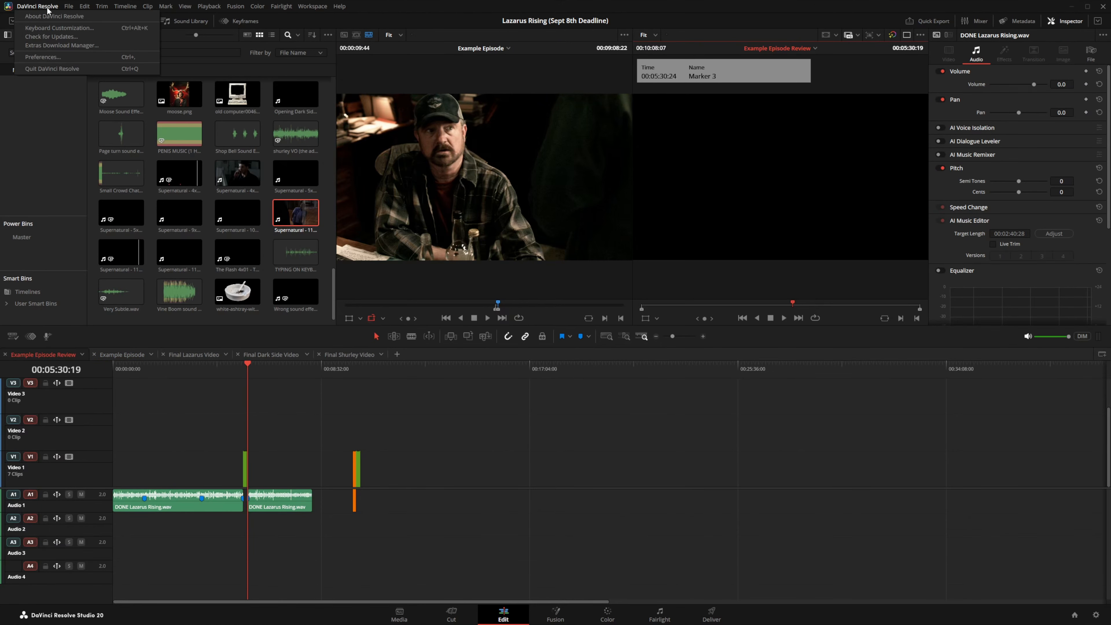
click(59, 29)
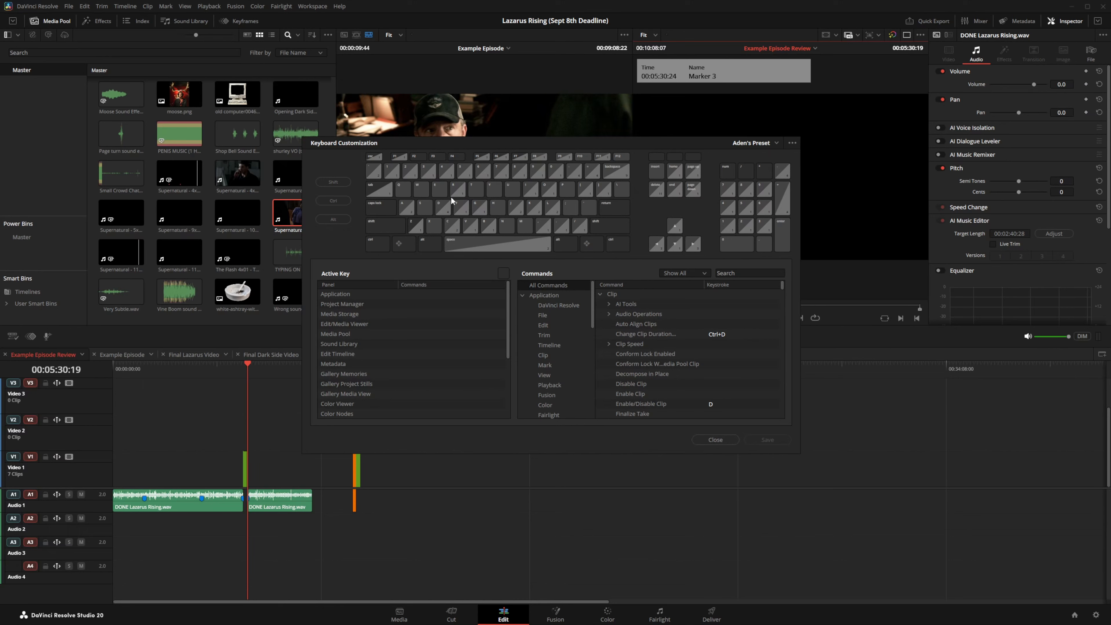
click(405, 193)
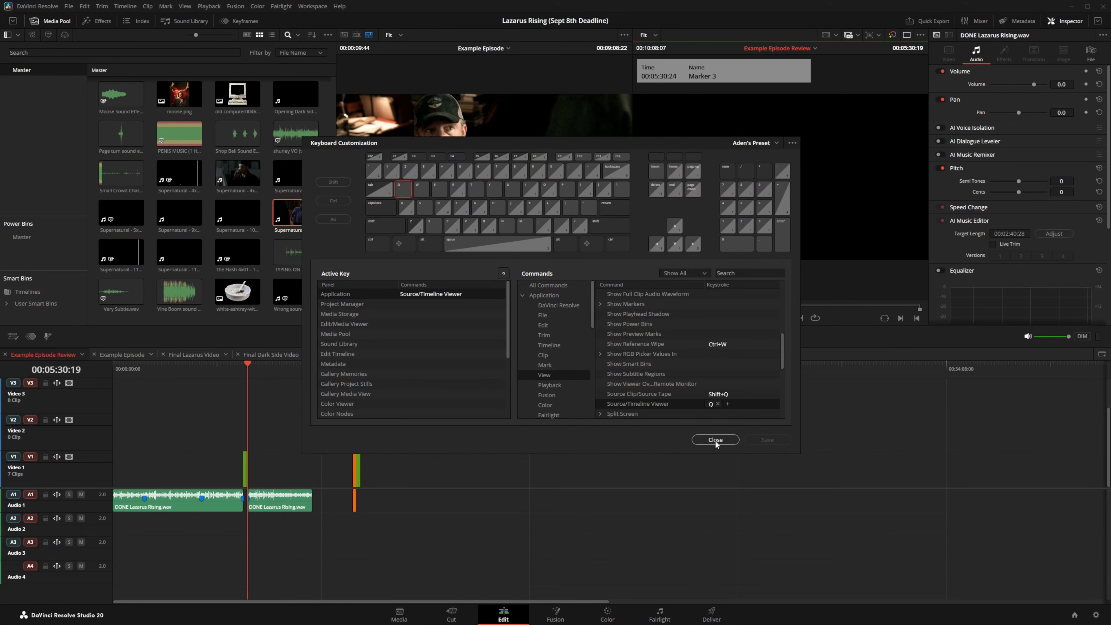
click(715, 439)
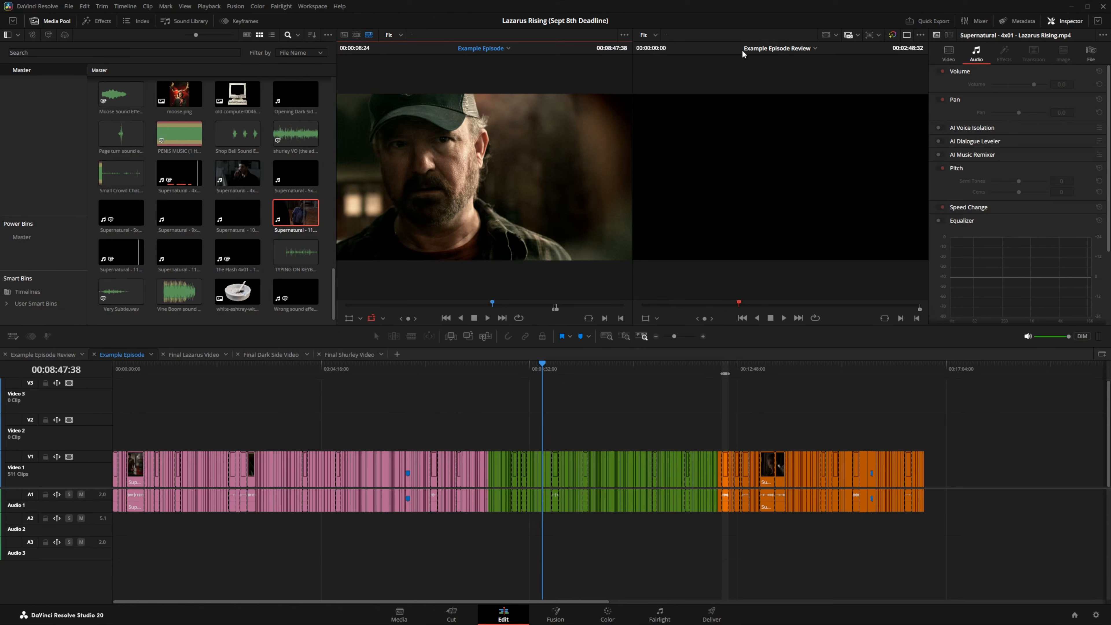
Step: Switch the timeline viewer to Example Episode, then toggle single viewer mode on and back off
click(722, 50)
click(815, 48)
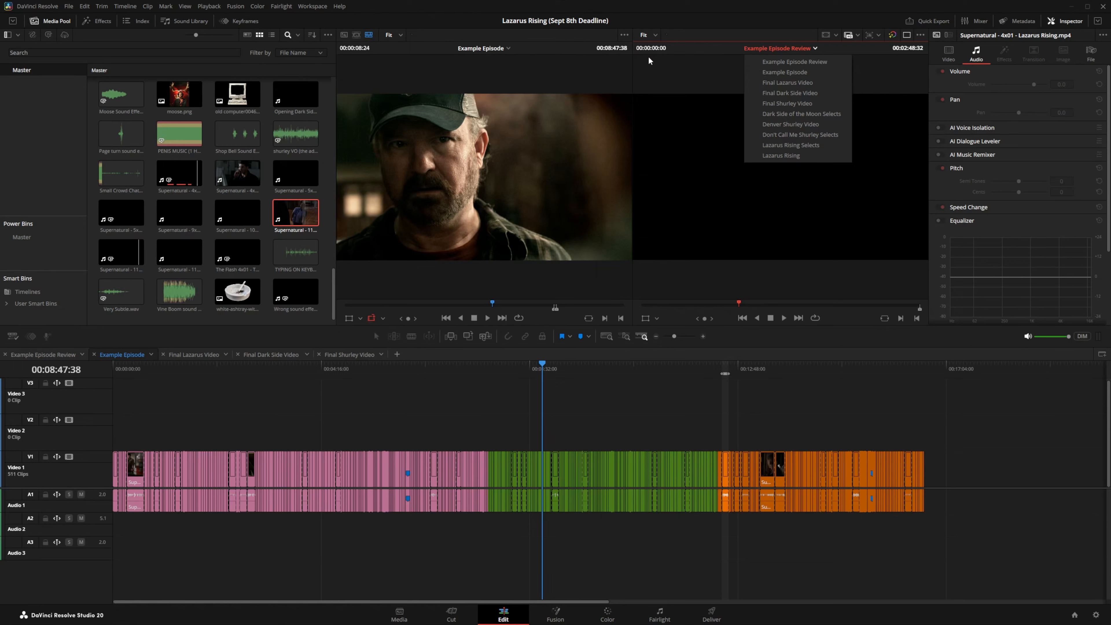
click(776, 71)
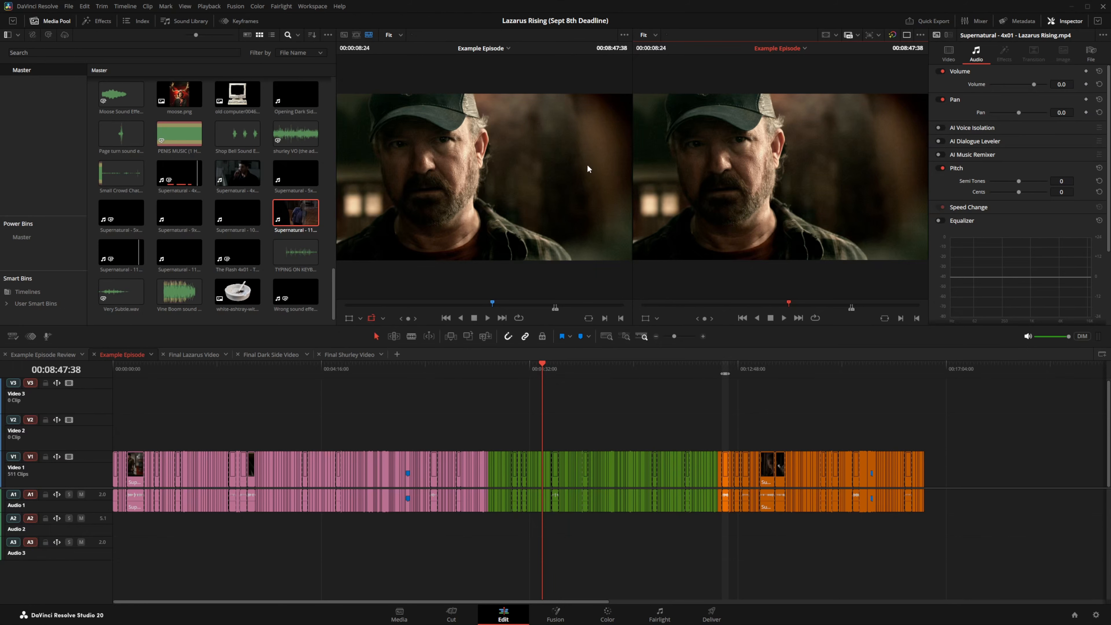
click(906, 35)
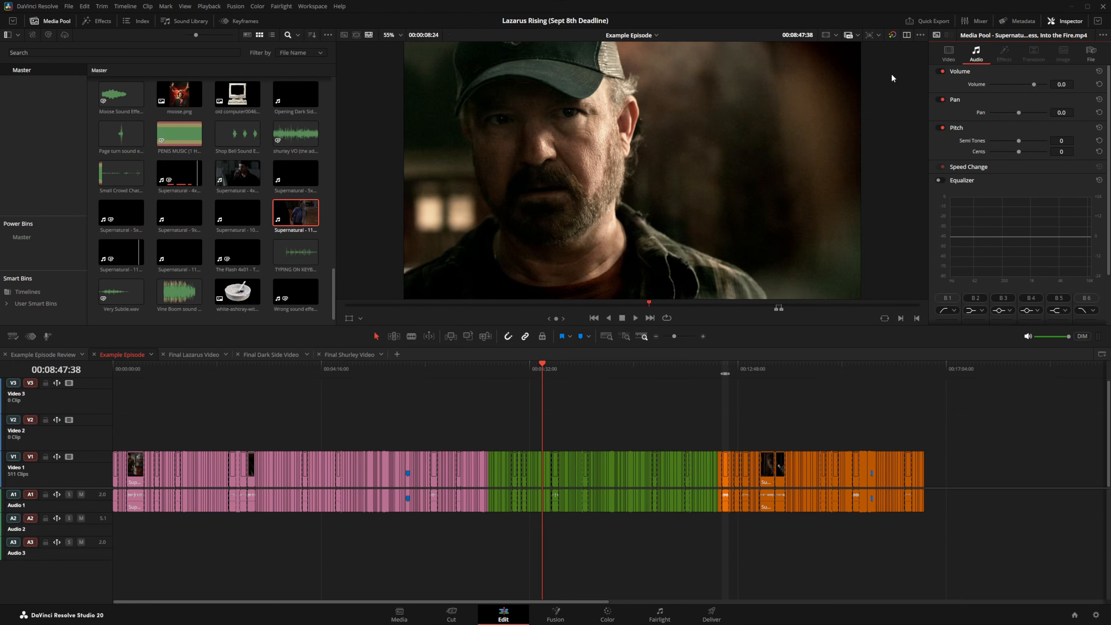
click(906, 36)
Step: Load Final Lazarus Video into the source viewer and timeline viewer, displayed in single viewer mode
right_click(177, 356)
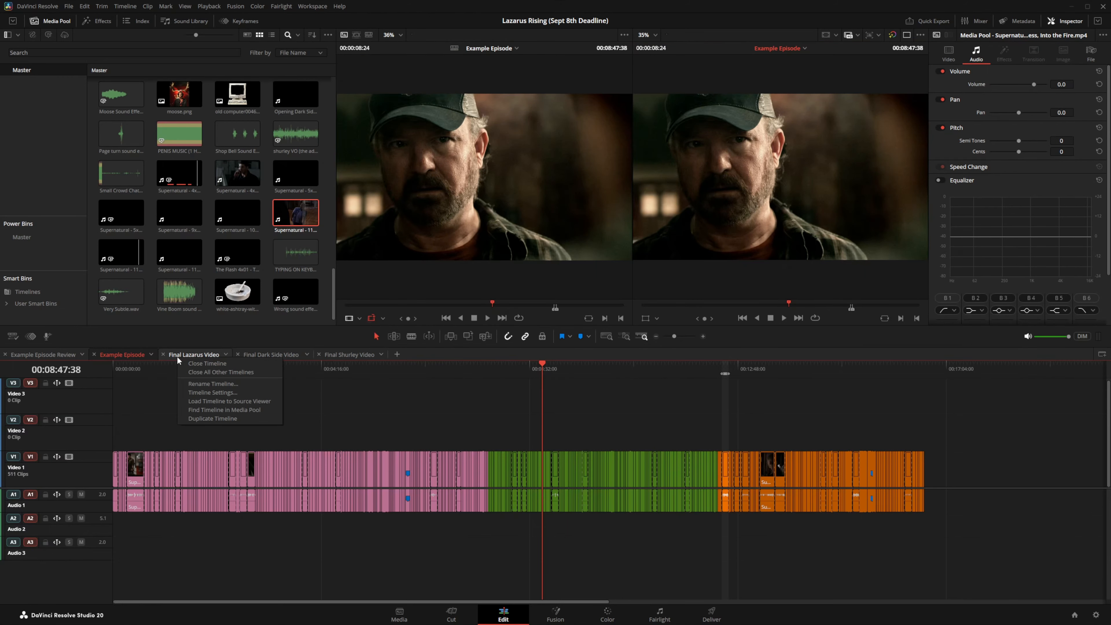
click(218, 400)
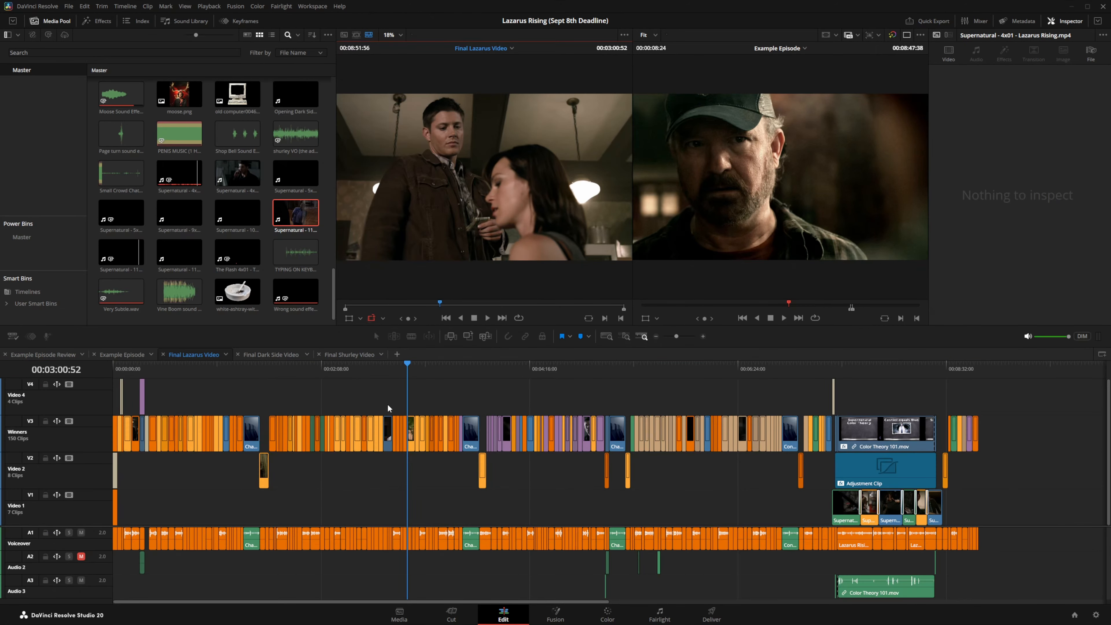
click(915, 161)
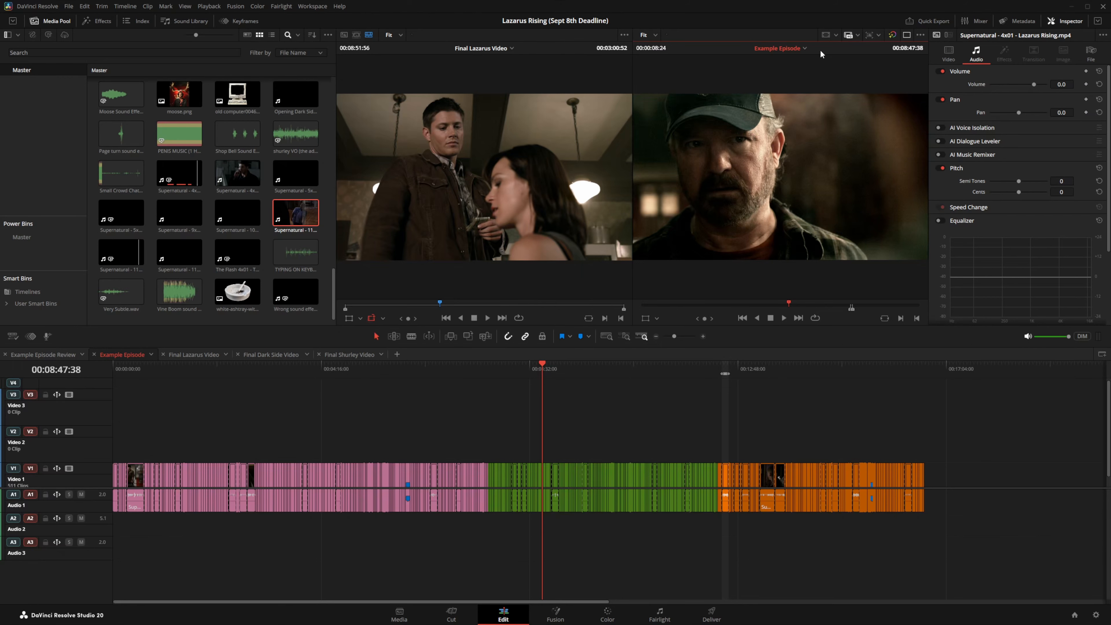
click(805, 49)
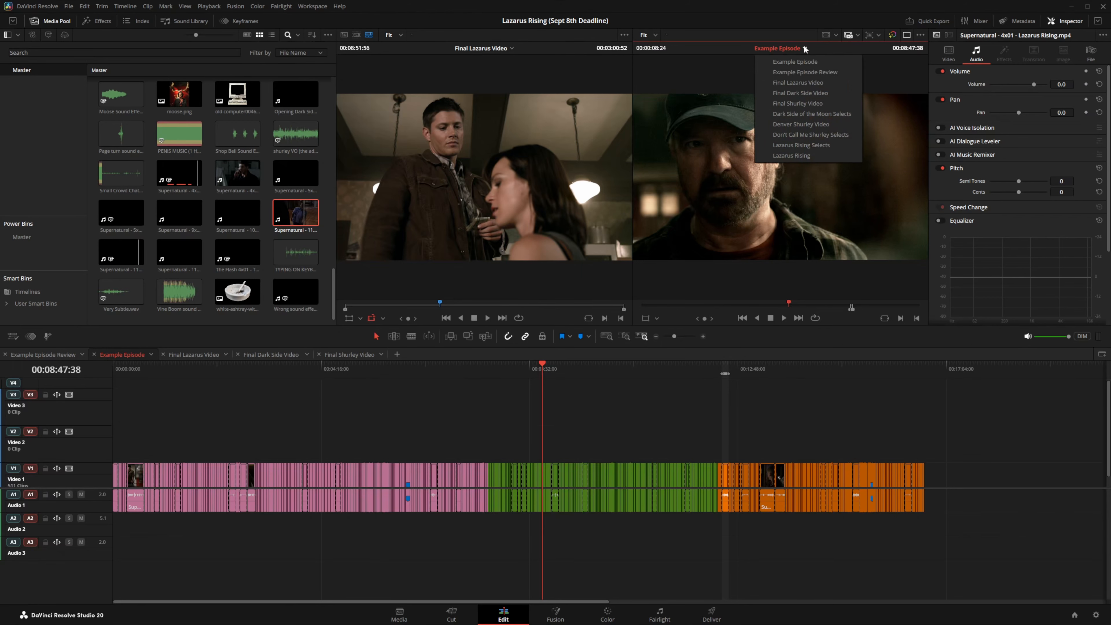
click(801, 81)
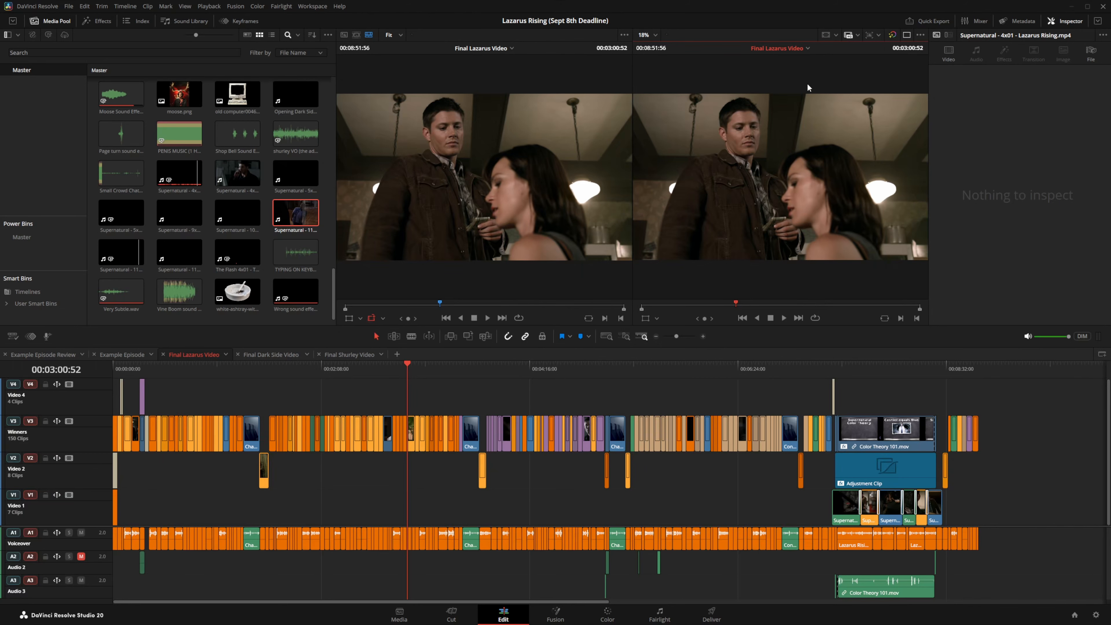
click(905, 34)
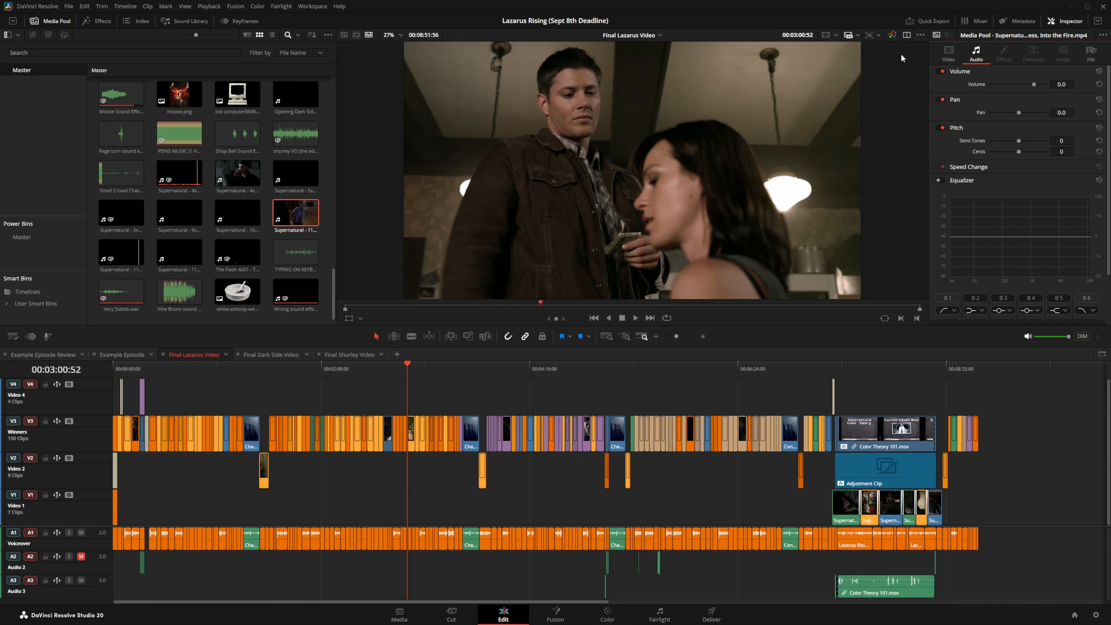